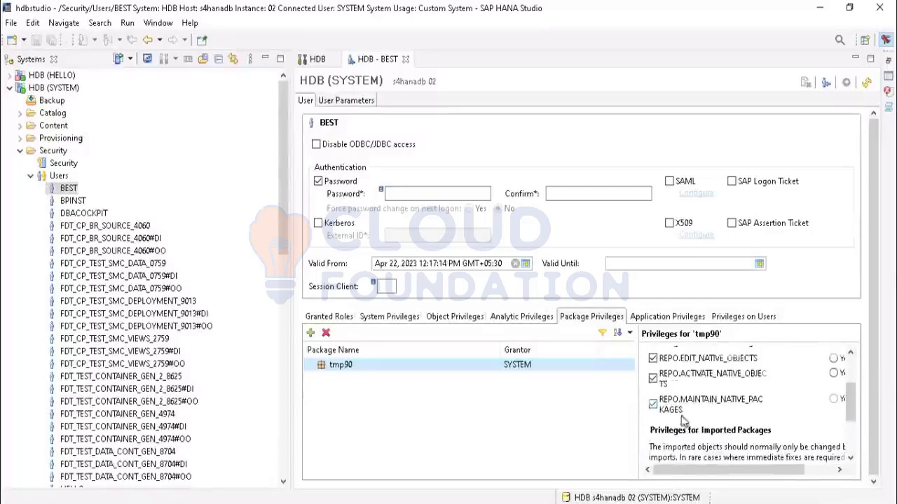
Examine the repository privileges for native and imported packages granted to the BEST user on package tmp90
scroll(684, 412, up, 2)
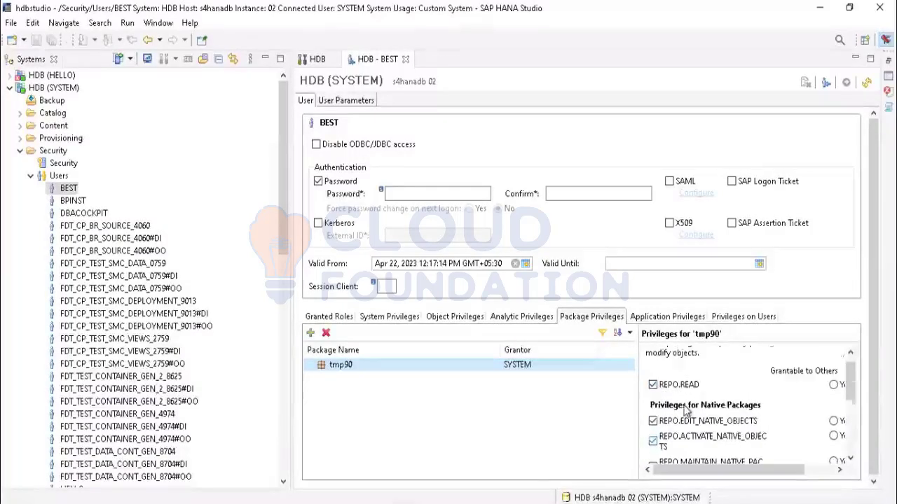
scroll(685, 412, down, 5)
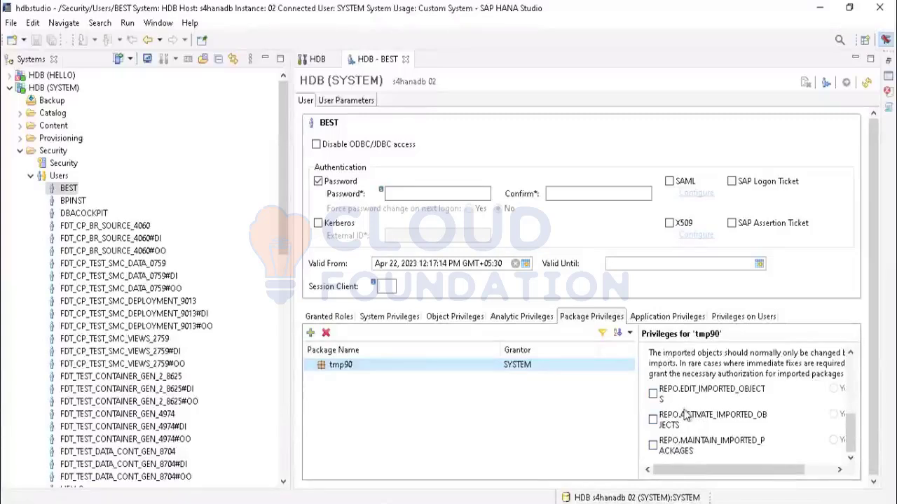
scroll(687, 415, up, 2)
scroll(687, 415, up, 3)
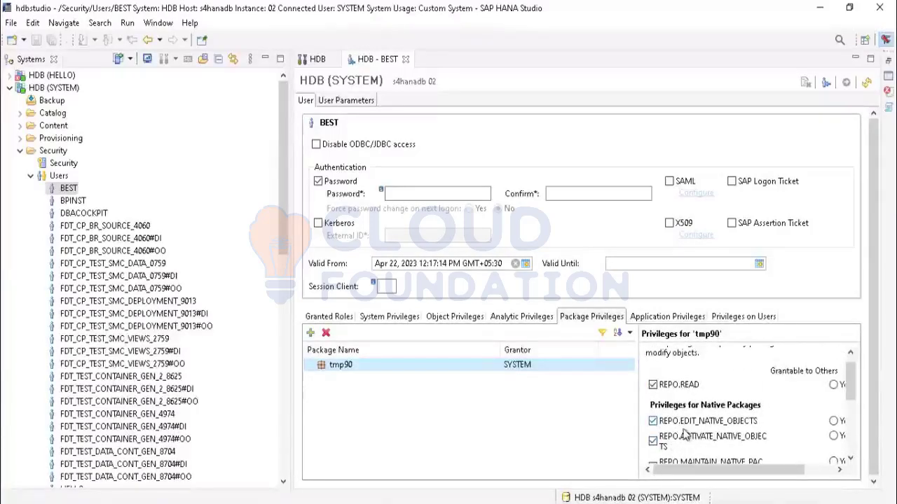
scroll(685, 435, down, 5)
scroll(701, 406, up, 1)
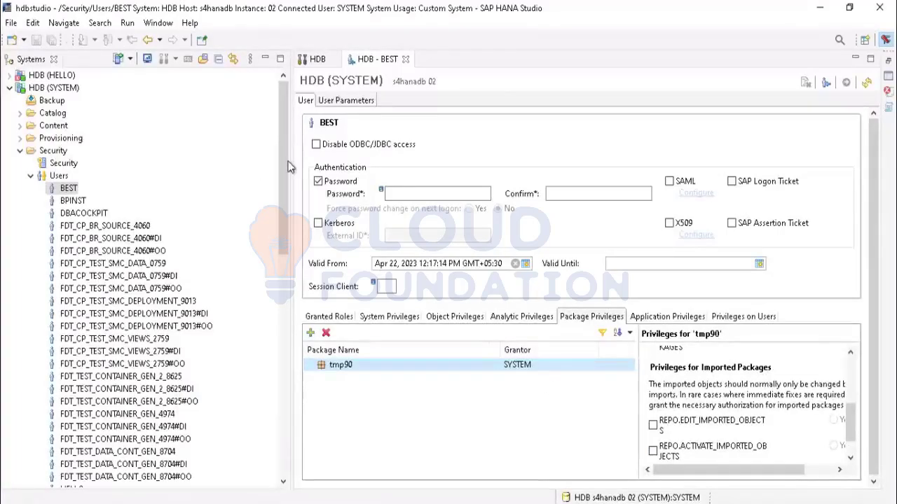
scroll(284, 168, down, 10)
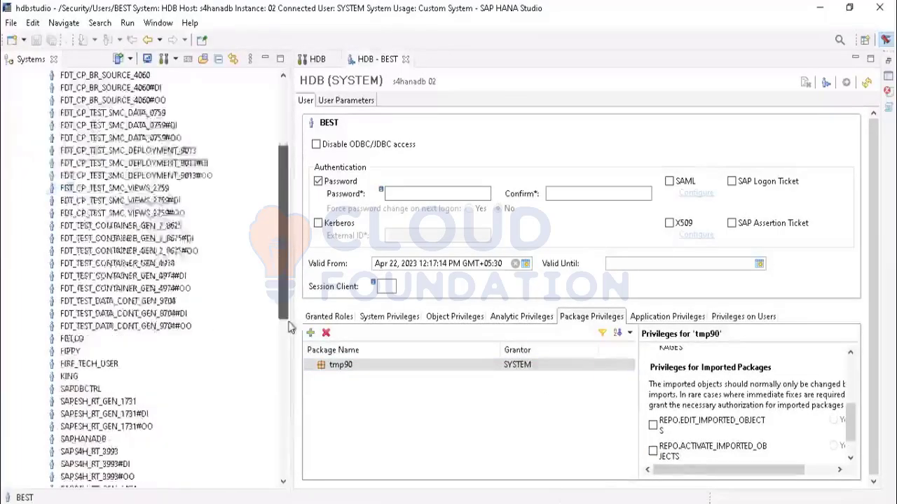
scroll(287, 138, up, 10)
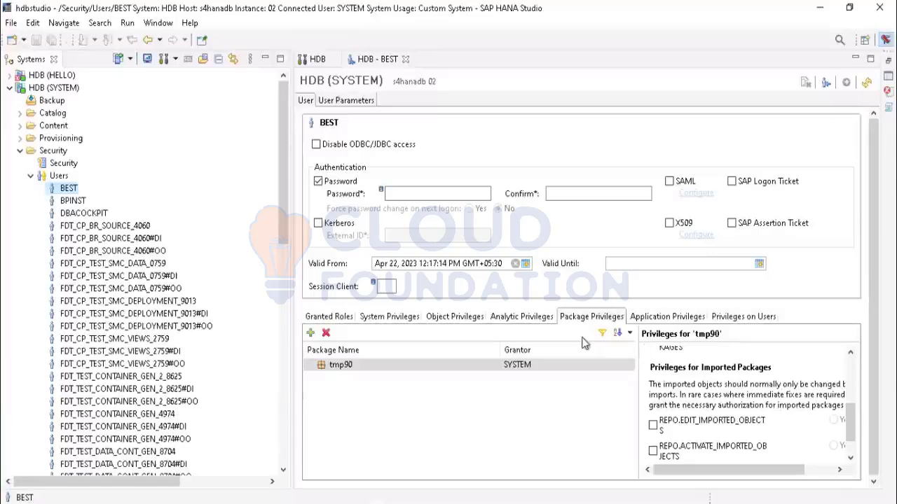
Browse the application privileges that can be granted to the BEST user, and close the selection without adding any
click(661, 319)
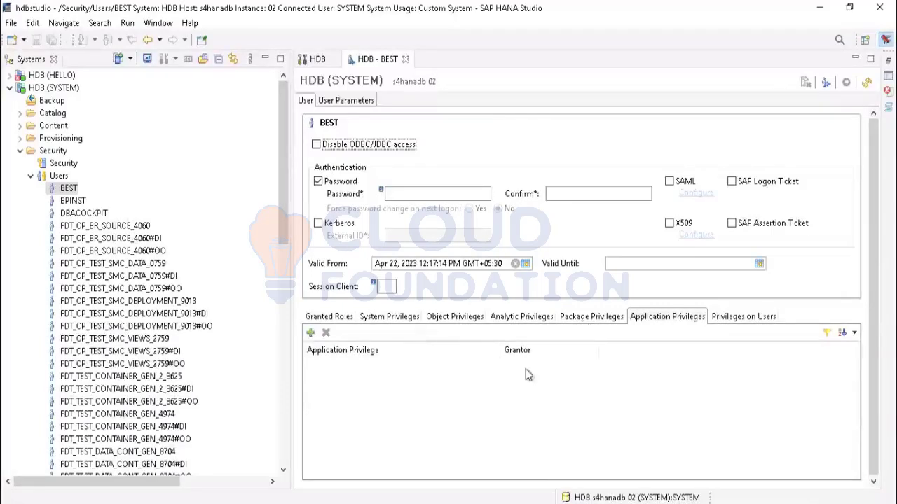
click(311, 333)
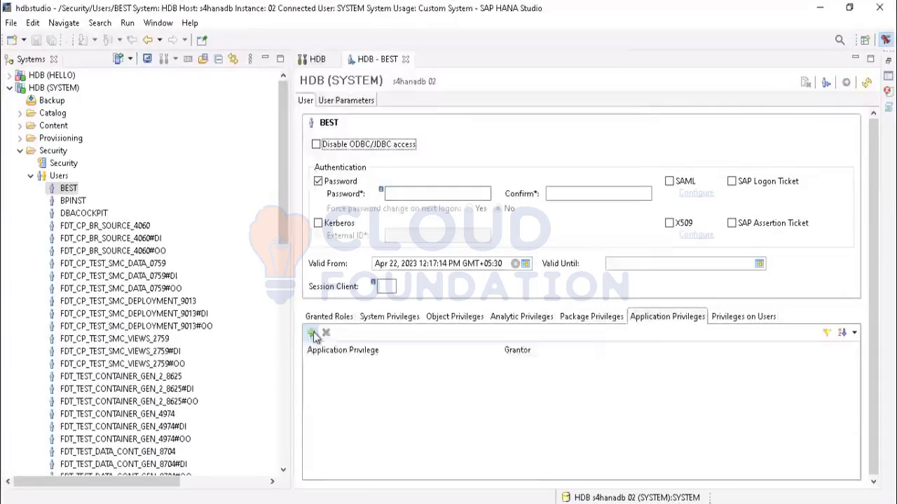
scroll(318, 249, down, 15)
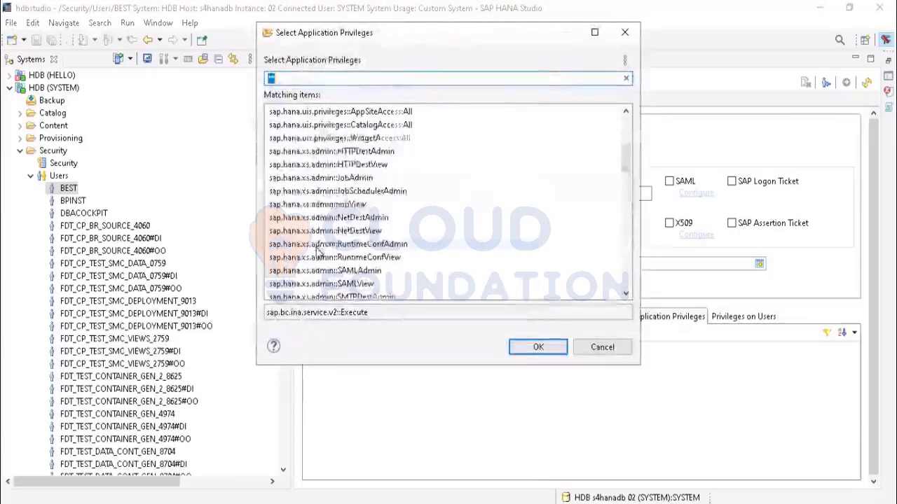
scroll(318, 258, down, 3)
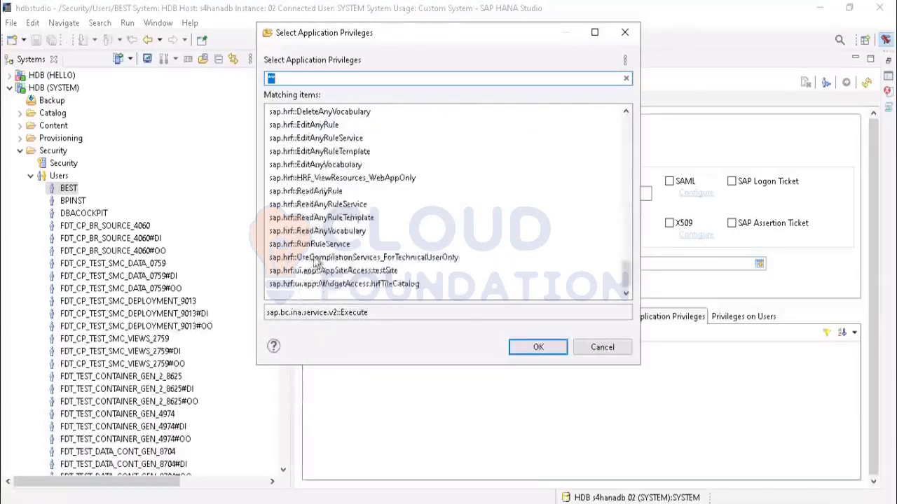
scroll(317, 259, up, 12)
scroll(317, 261, up, 10)
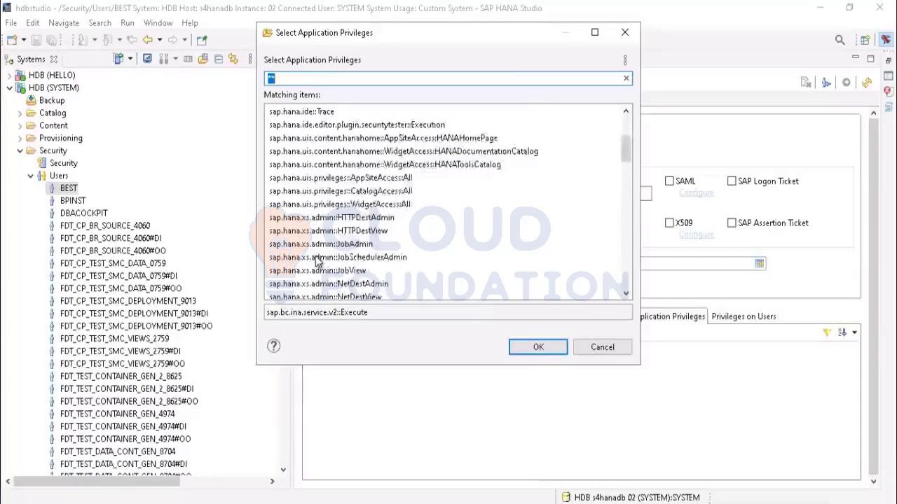
click(625, 33)
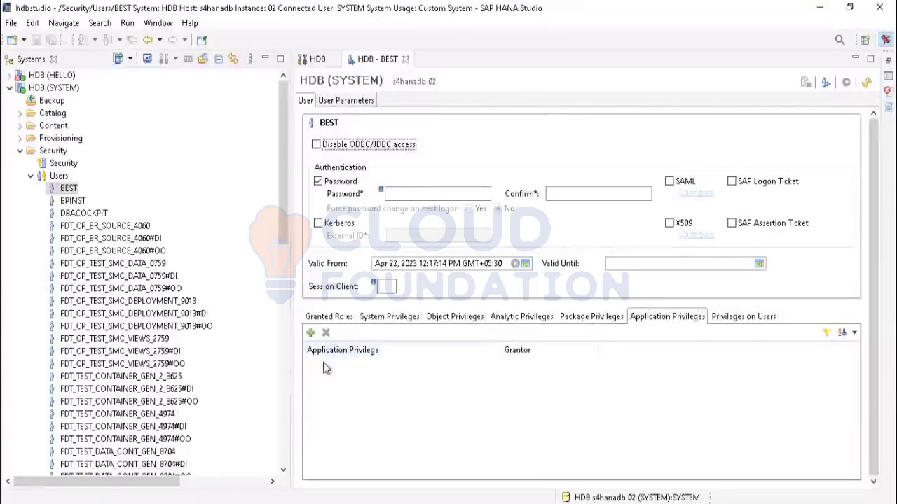
Review the BEST user's package privileges and the object privileges granted on REPOSITORY_REST (SYS)
click(579, 316)
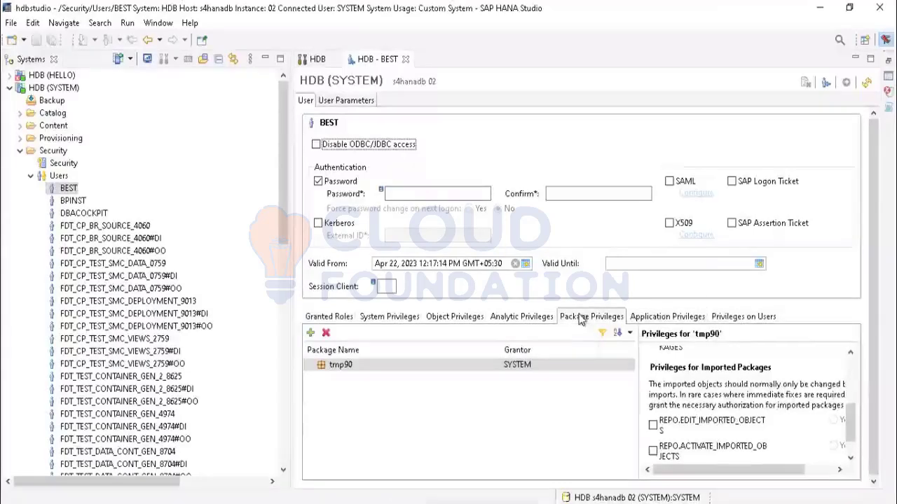
scroll(723, 448, down, 2)
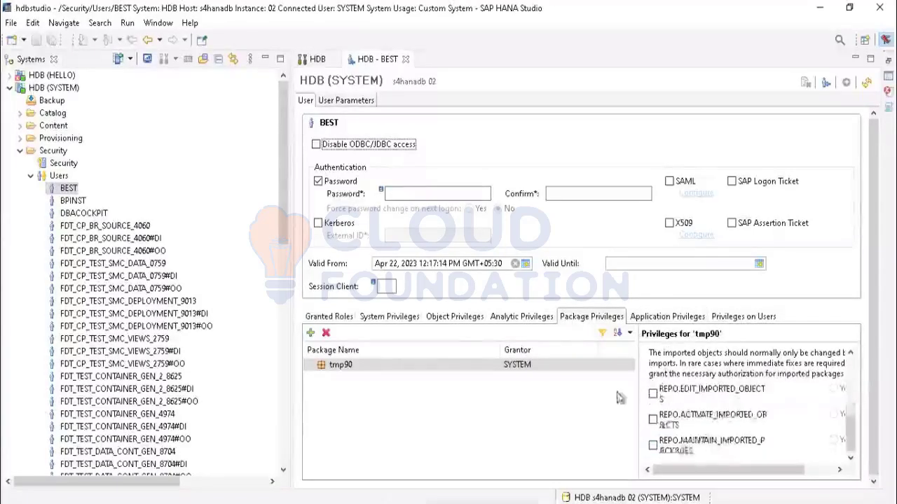
click(460, 317)
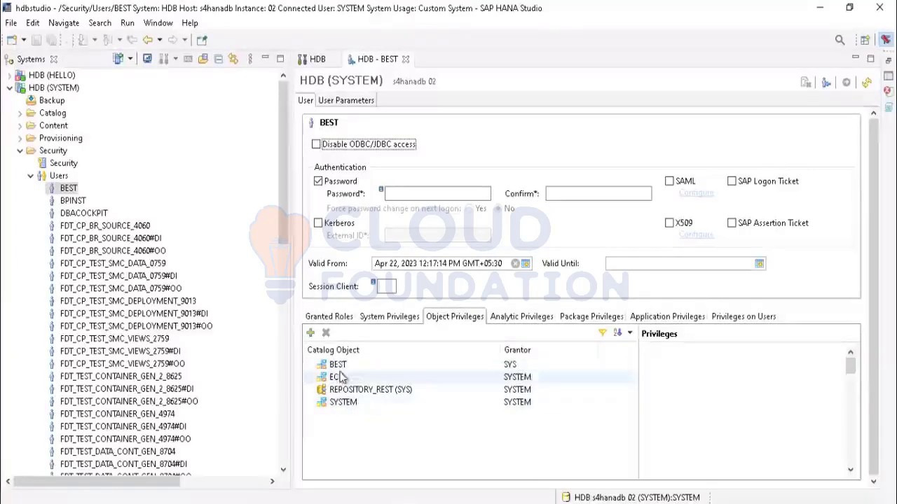
click(353, 392)
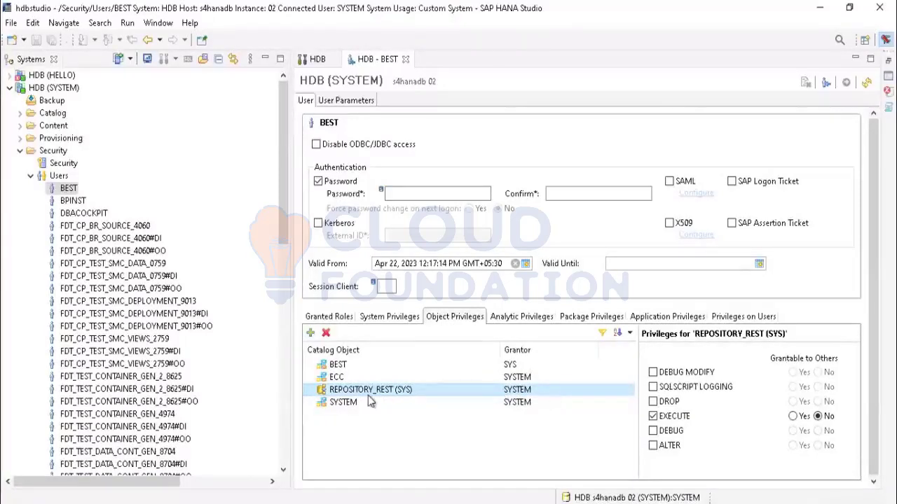
Collapse the Users list, expand the Content folder of HDB (SYSTEM), and return to the privileges on package tmp90
click(29, 179)
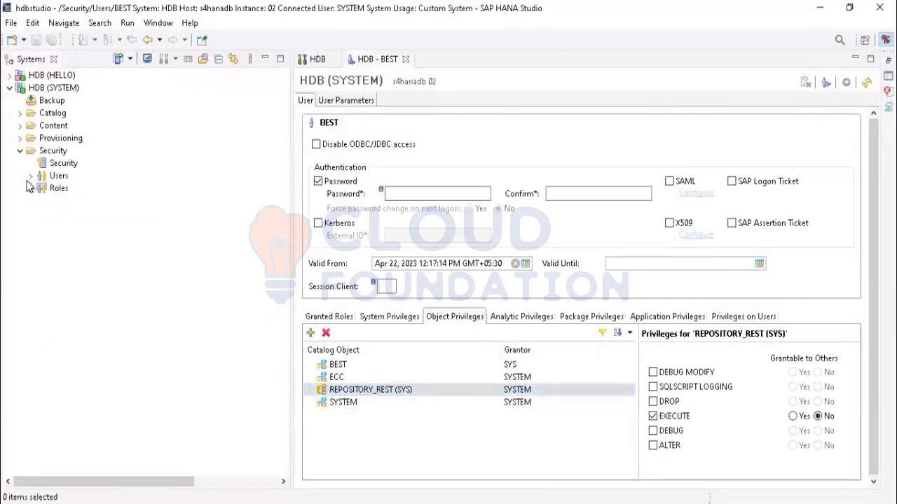
click(21, 127)
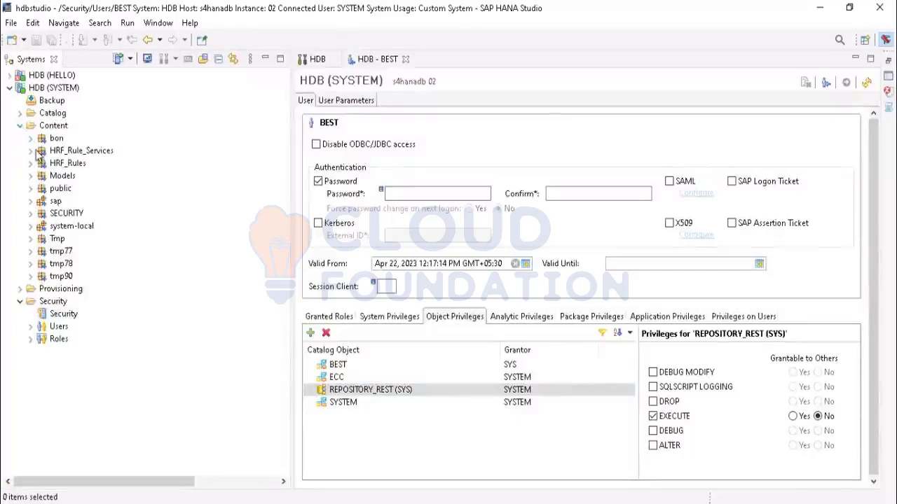
click(380, 315)
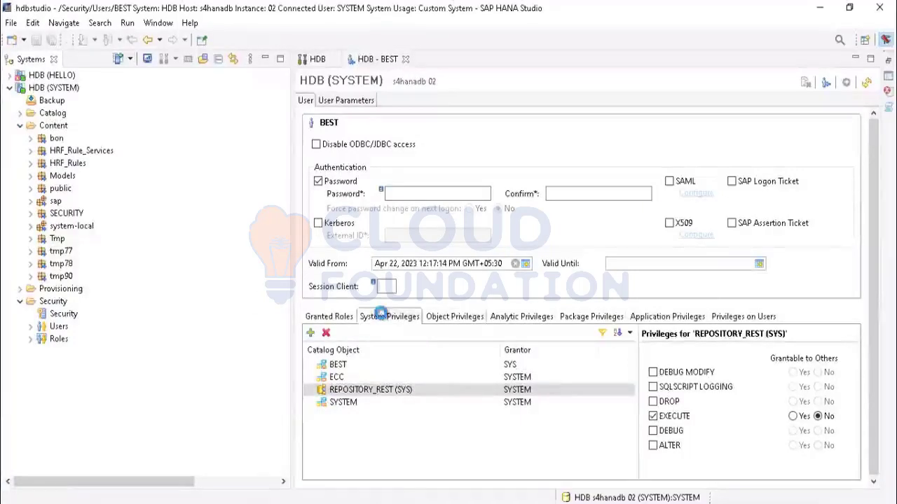
click(447, 317)
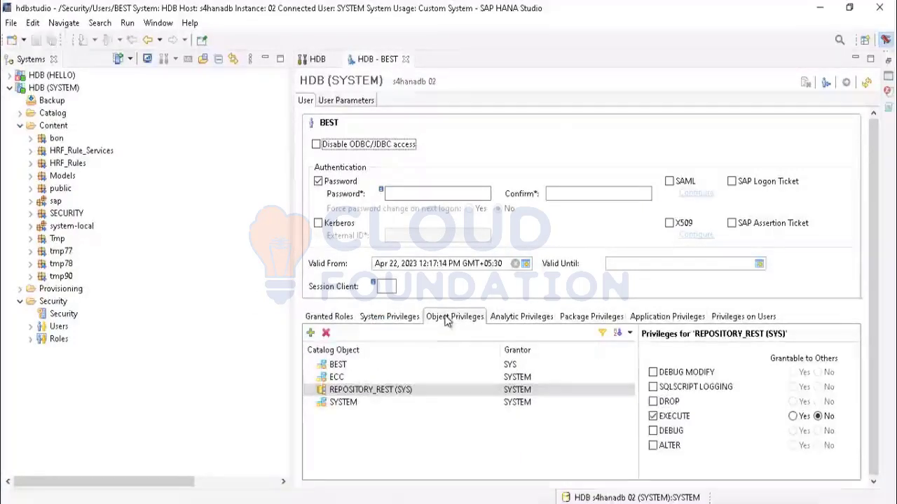
click(595, 318)
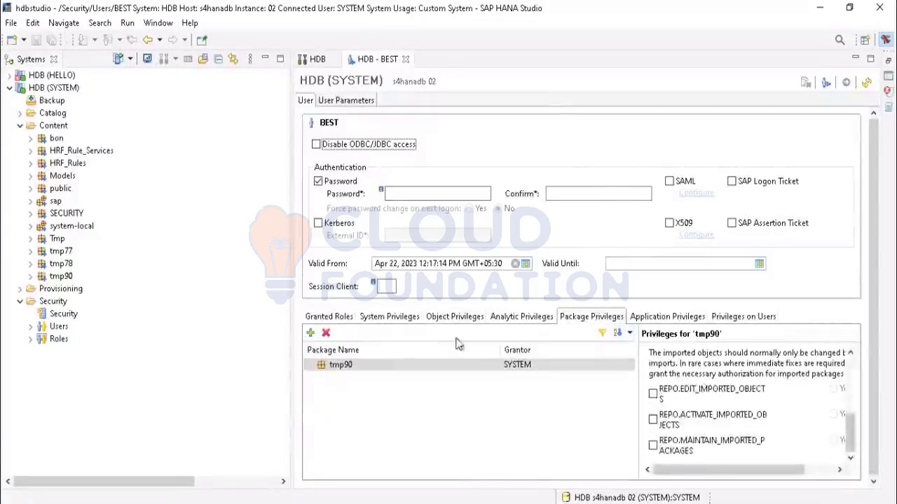
click(331, 370)
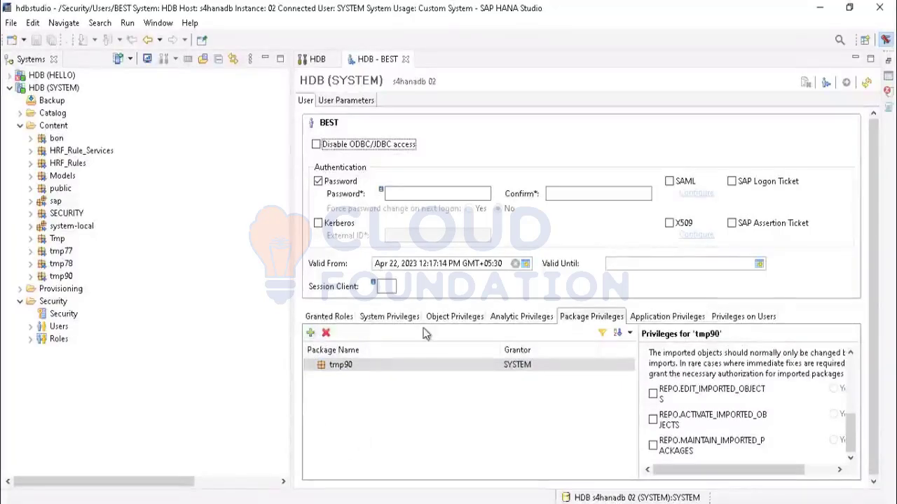
Compare the system, object, analytic and package privileges assigned to the BEST user, ending on the object privileges
click(396, 318)
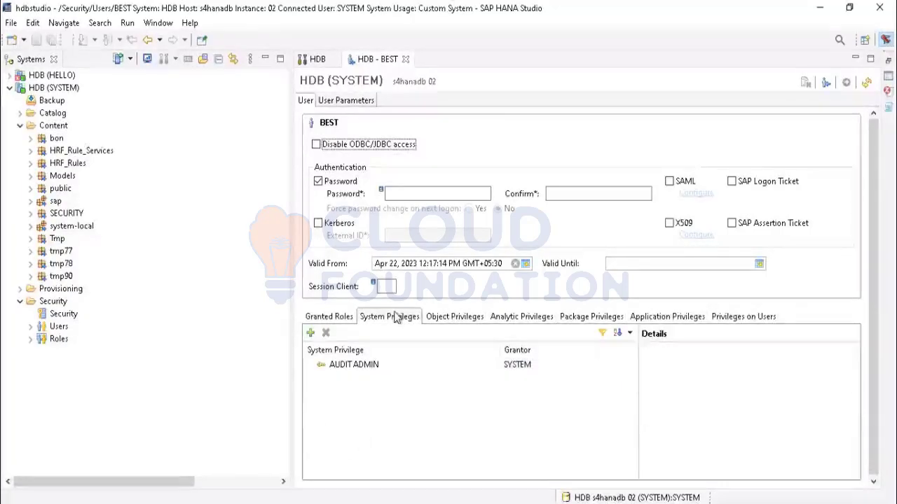
click(455, 319)
click(527, 319)
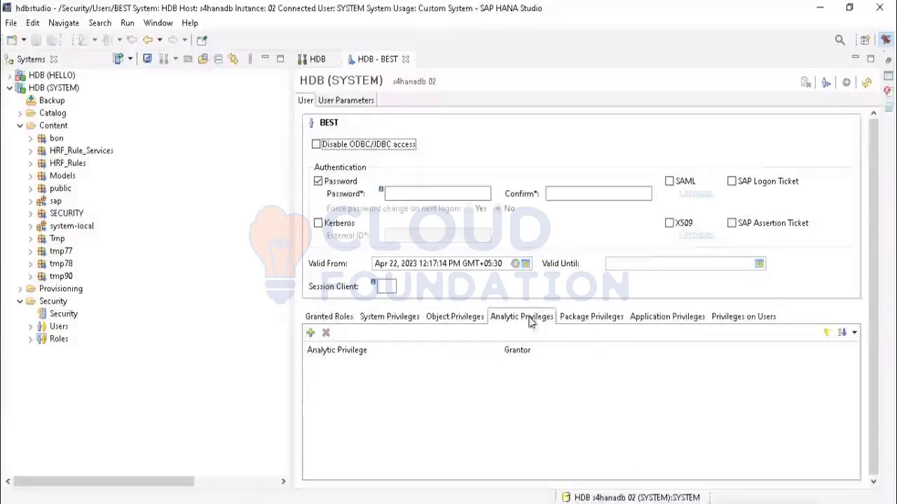
click(586, 319)
click(515, 321)
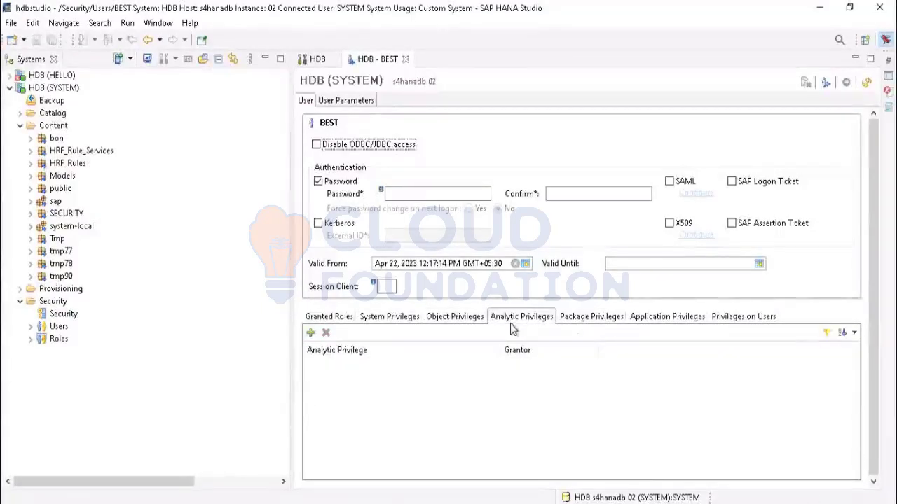
click(451, 323)
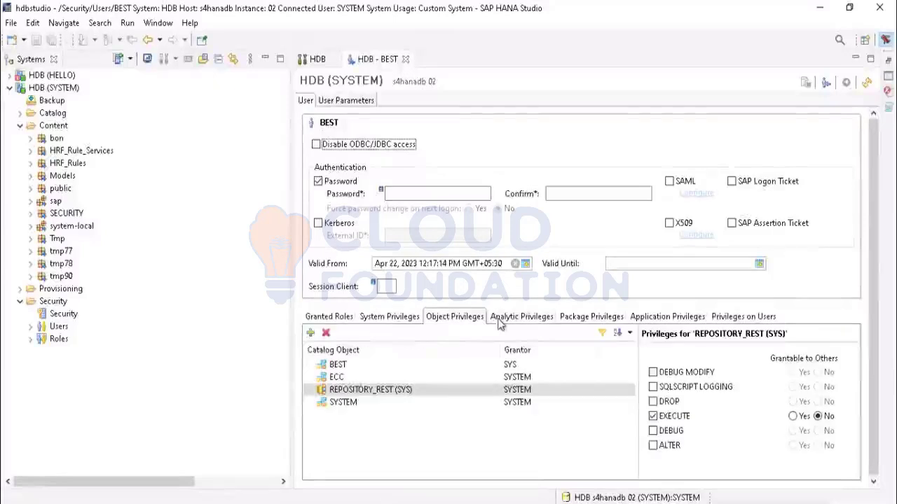
click(500, 321)
click(445, 322)
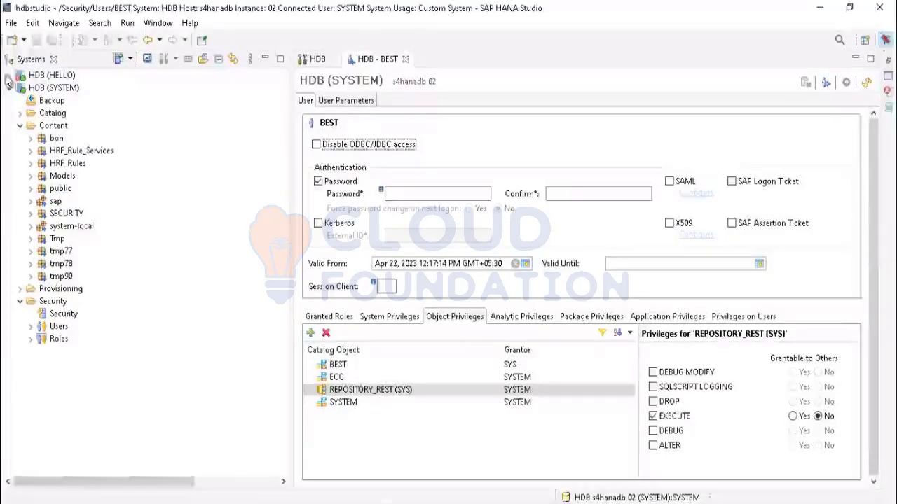
Expand the Users list under Security in HDB (SYSTEM)
mouse_move(44, 85)
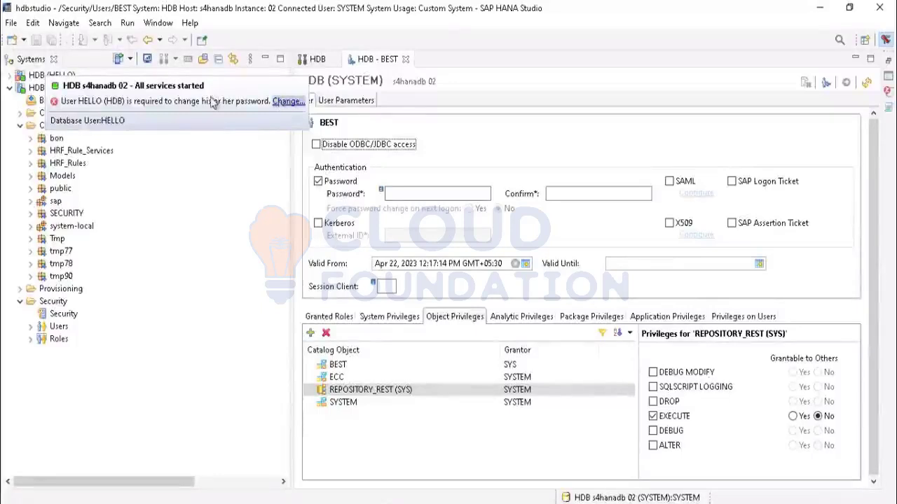
click(31, 327)
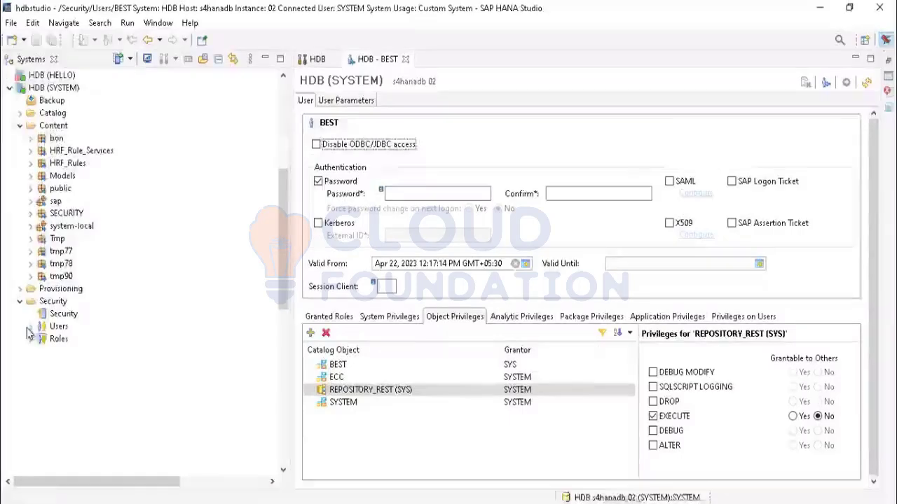
drag(279, 210, 268, 119)
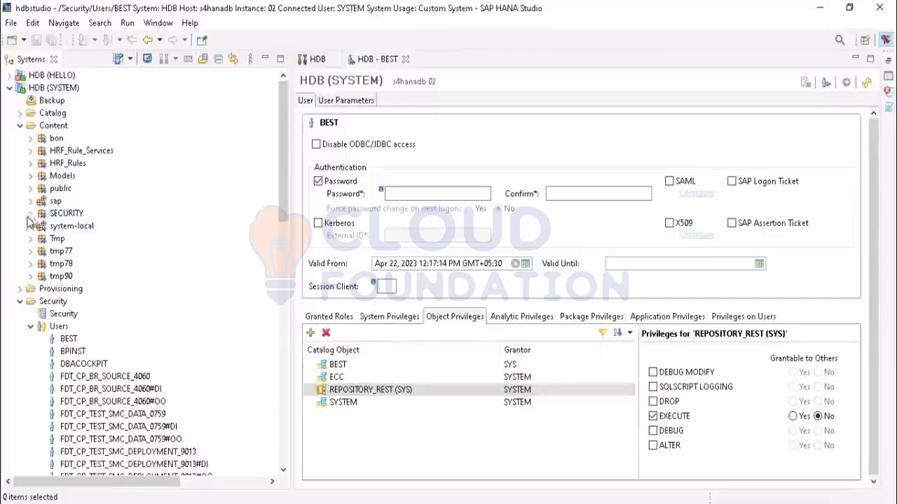
Start creating a new package in the Content folder of HDB (SYSTEM)
right_click(47, 127)
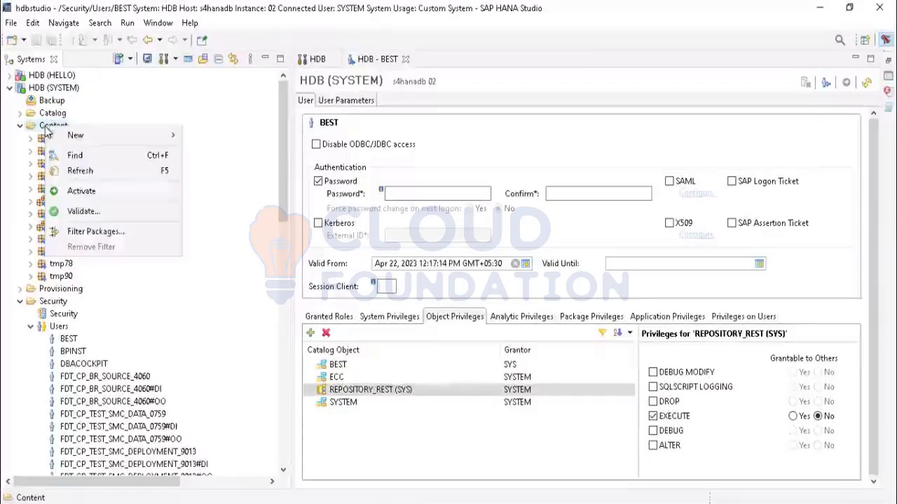
mouse_move(95, 136)
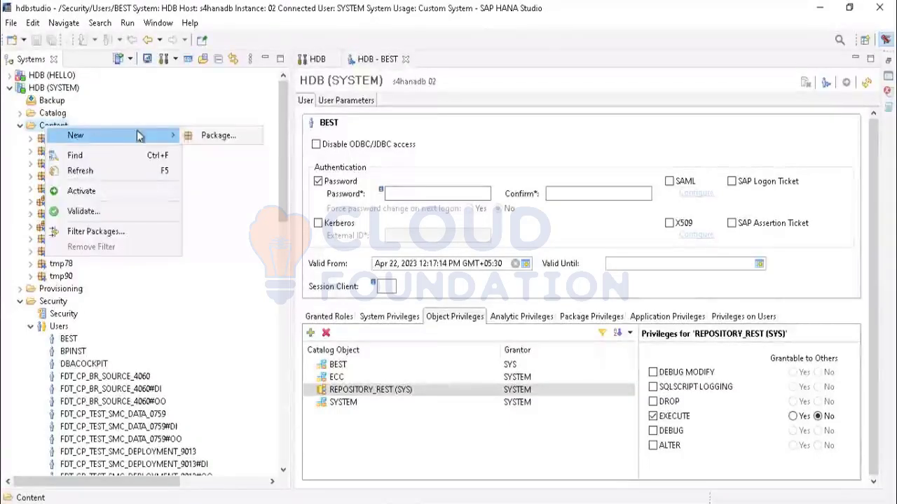
click(199, 134)
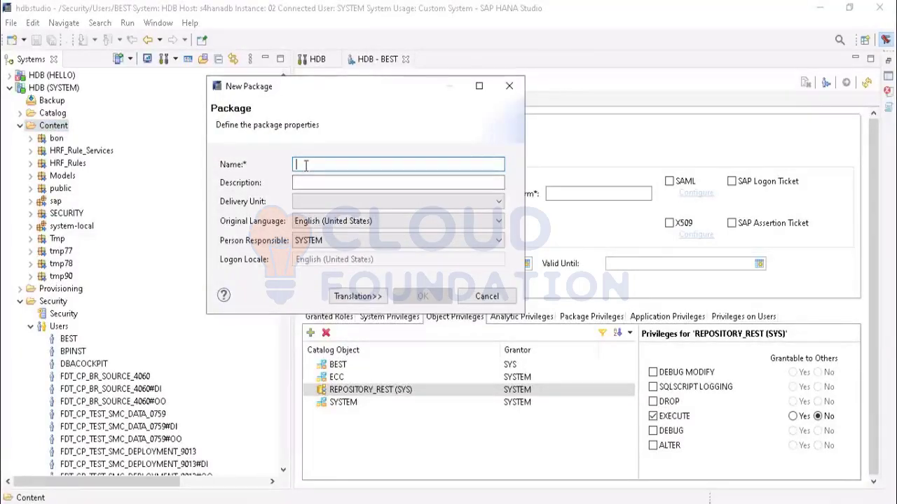
Search Windows for the On-Screen Keyboard app and open it
key(super)
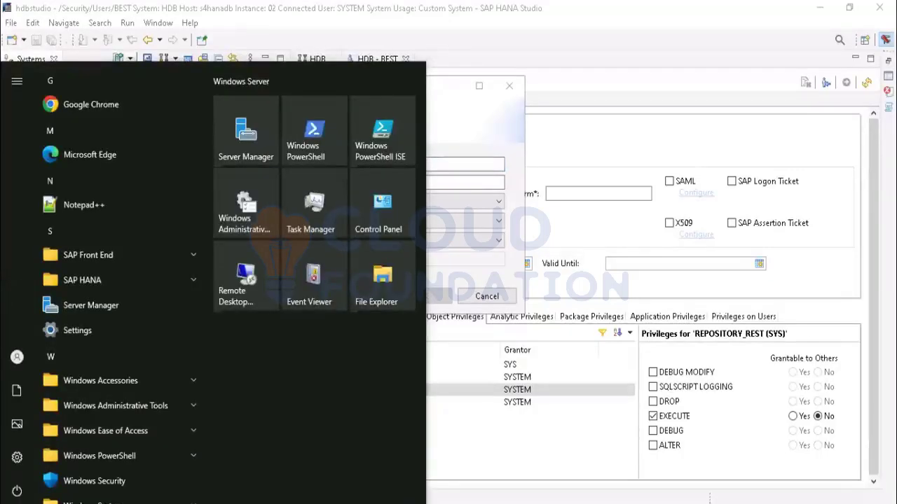
key(super+s)
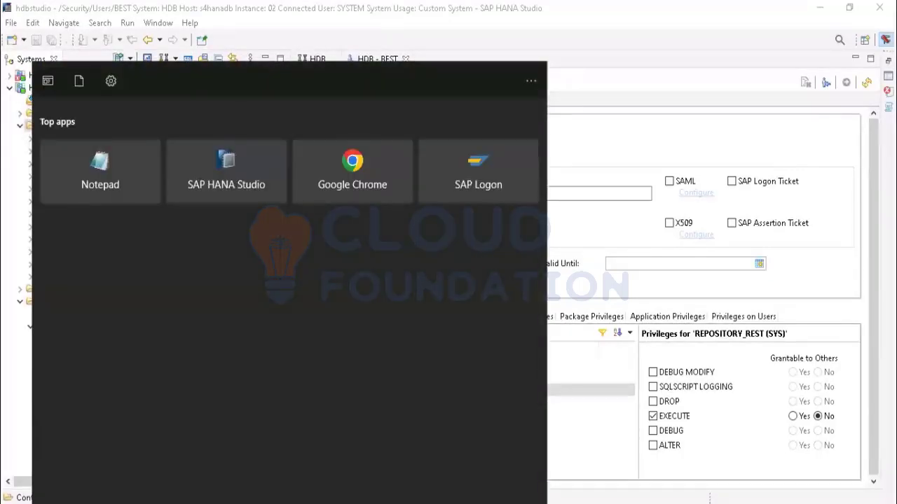
key(super)
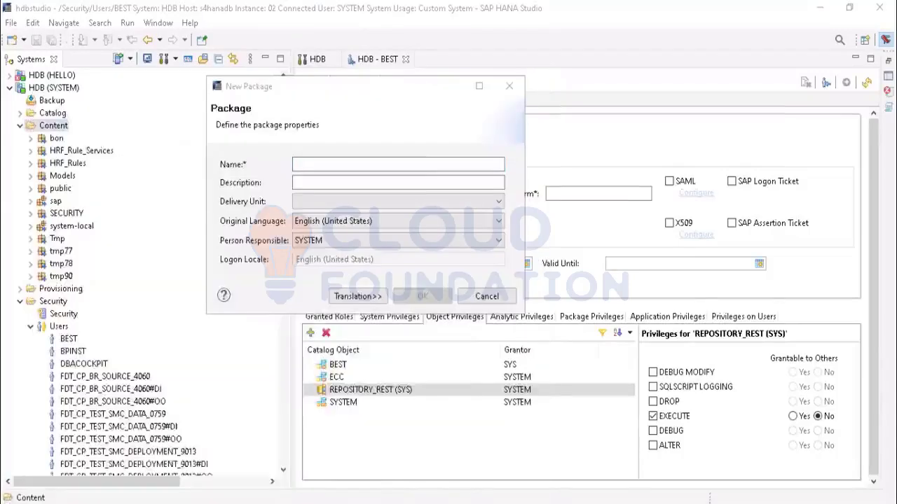
key(super+s)
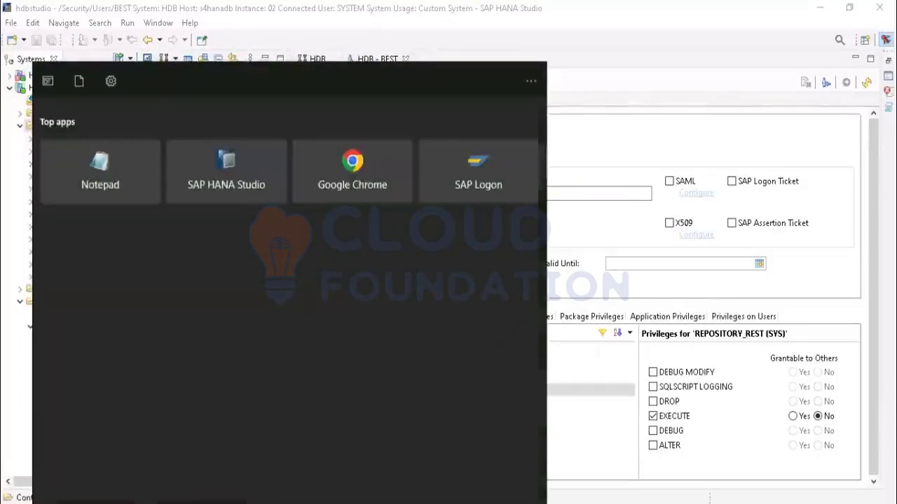
text(k)
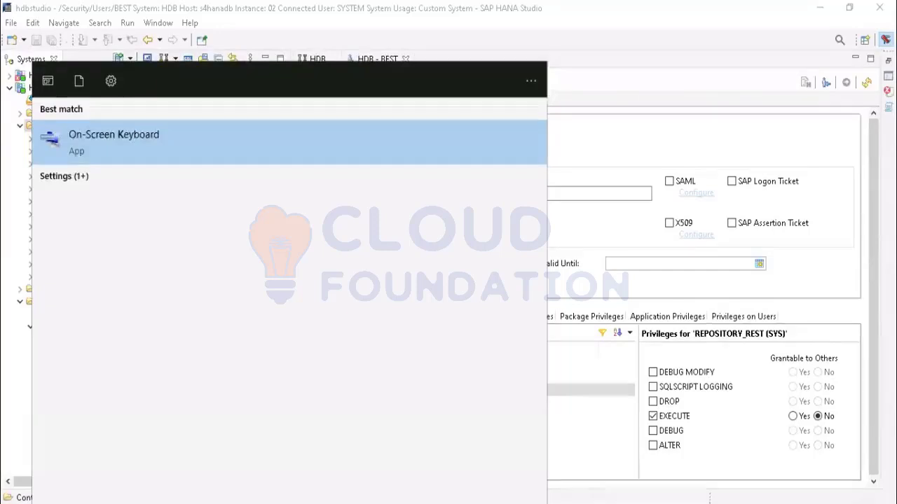
text(y)
key(BackSpace)
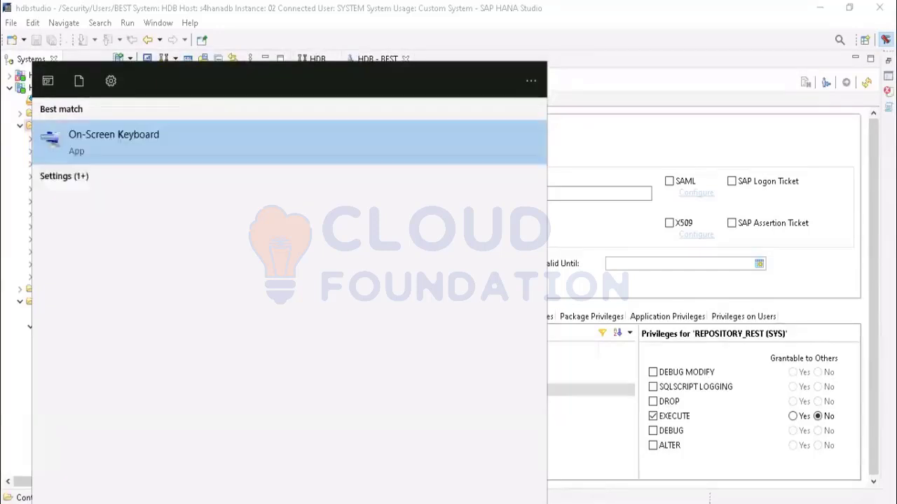
key(Return)
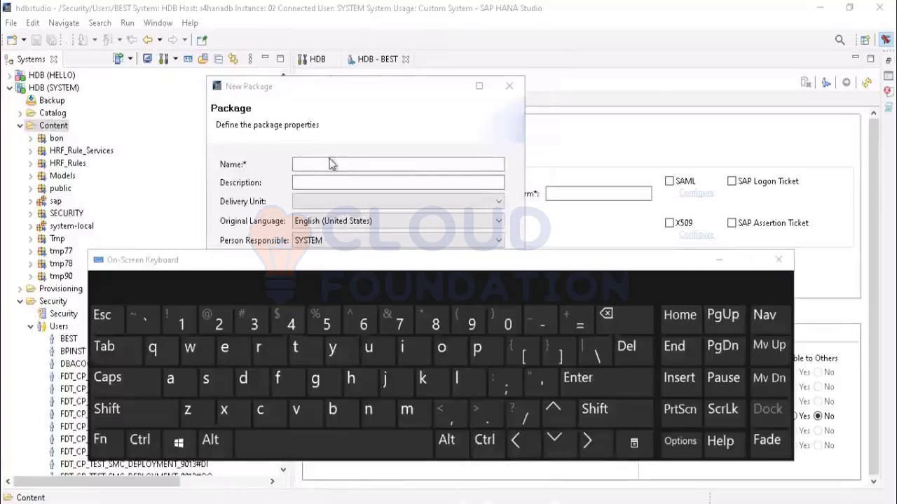
Name the new package test using the On-Screen Keyboard, and minimize the keyboard
click(331, 163)
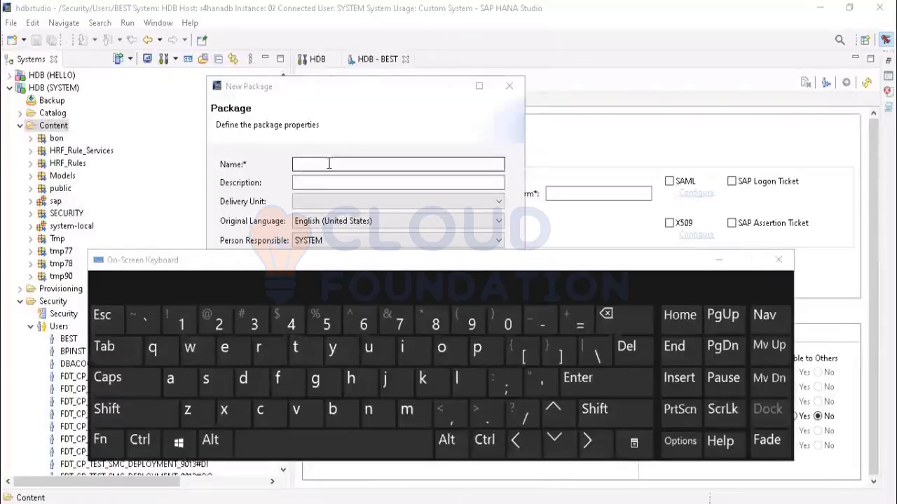
click(296, 349)
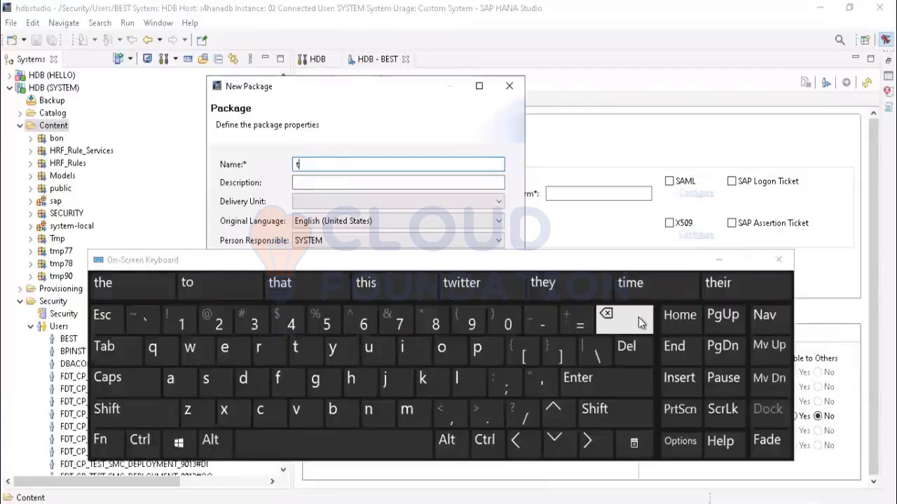
click(606, 314)
click(296, 348)
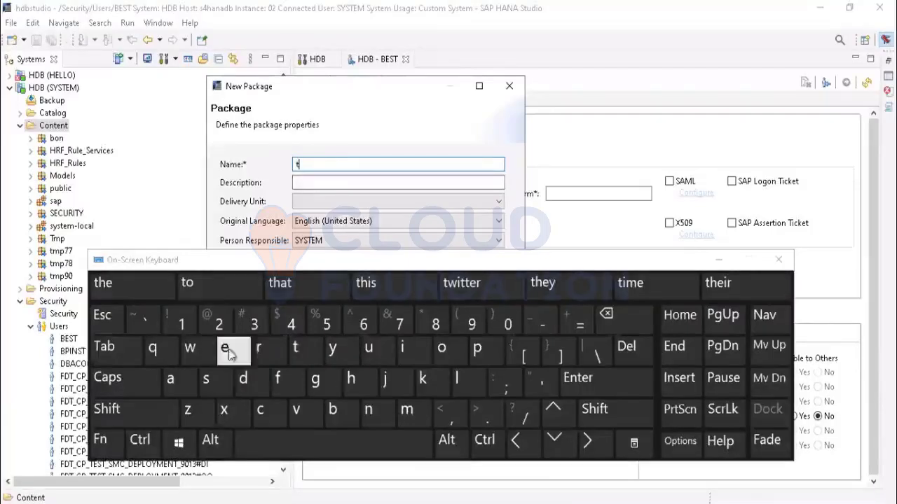
click(224, 349)
click(207, 378)
click(300, 350)
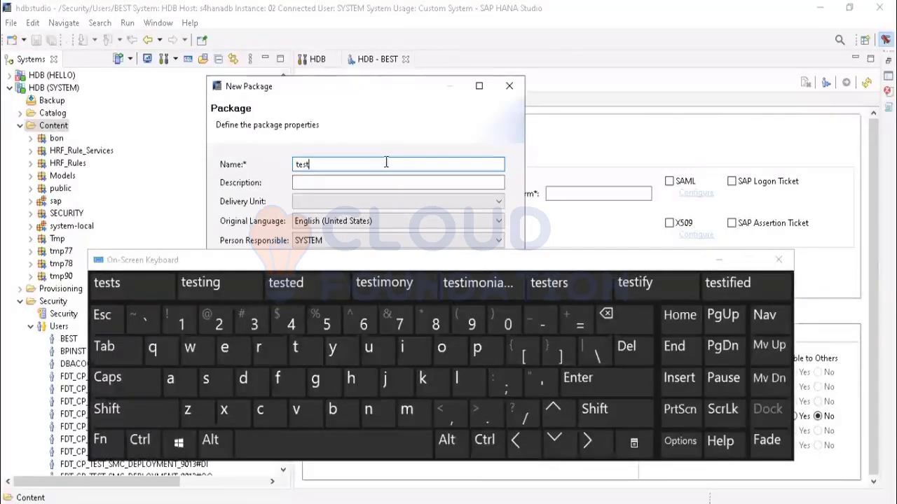
click(718, 260)
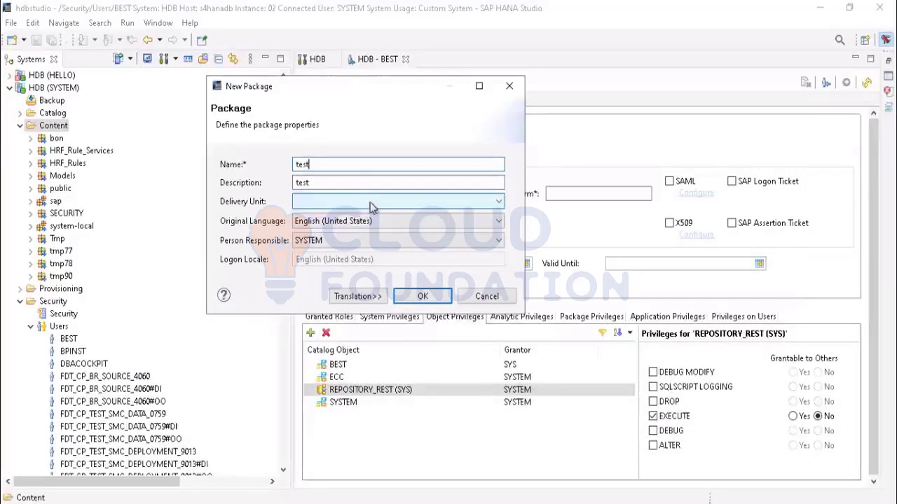
Create the package with English (United States) as original language and SYSTEM as person responsible
click(372, 207)
click(354, 215)
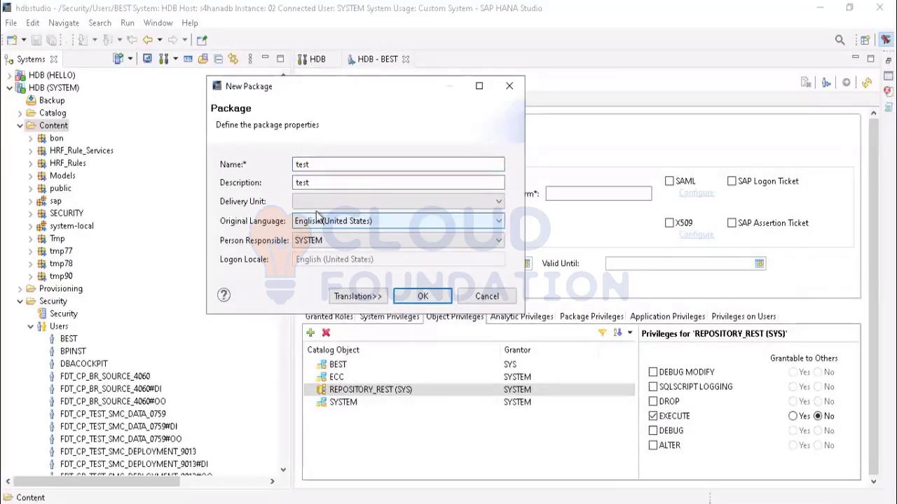
click(361, 223)
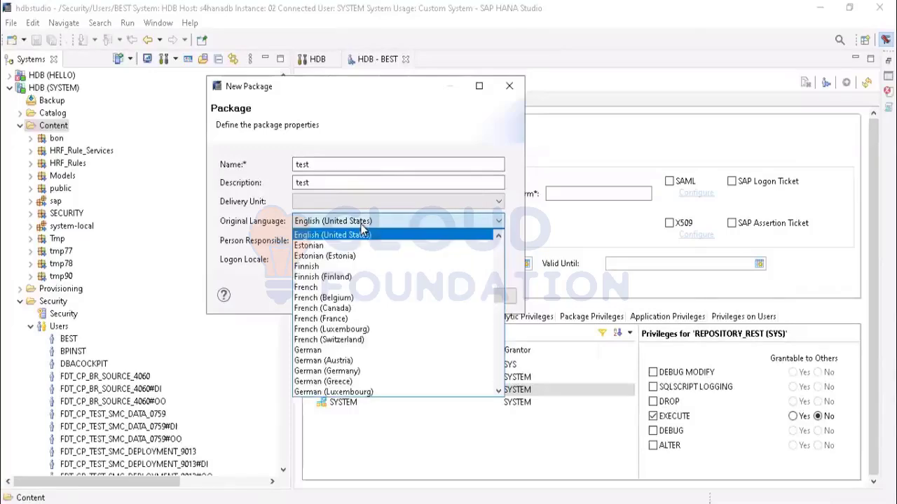
click(361, 236)
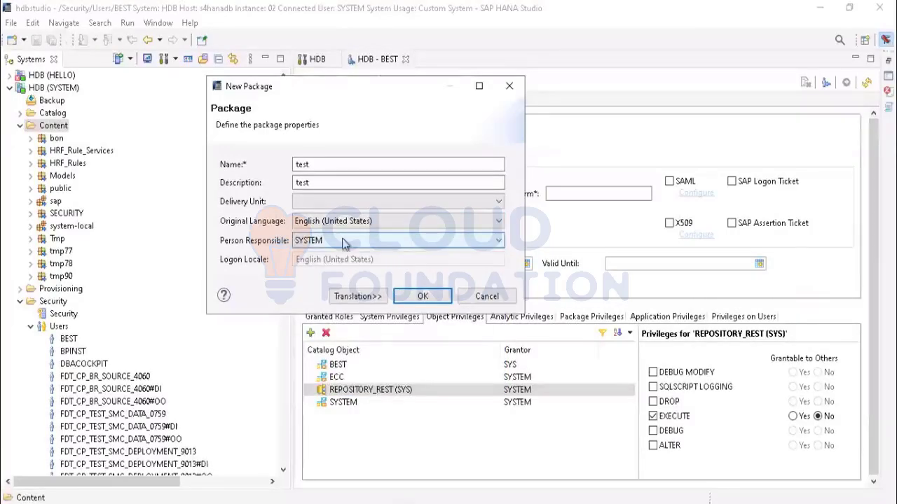
click(344, 240)
click(333, 255)
click(321, 241)
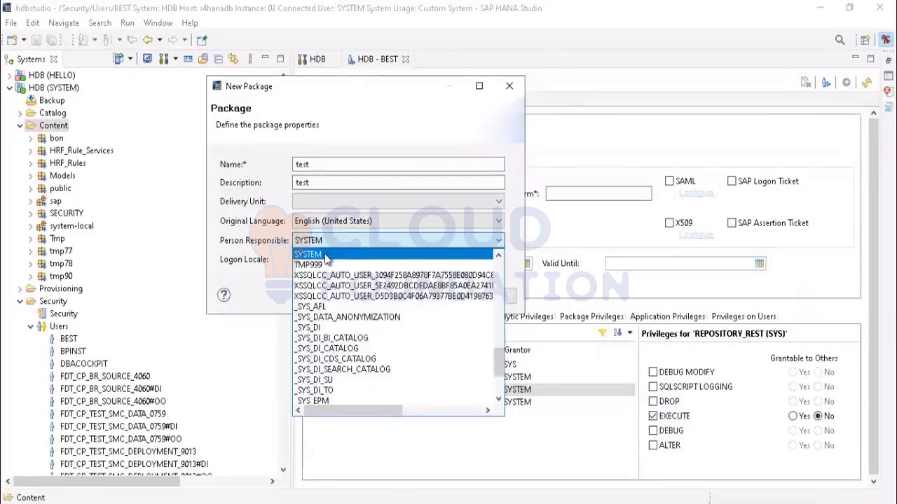
click(326, 253)
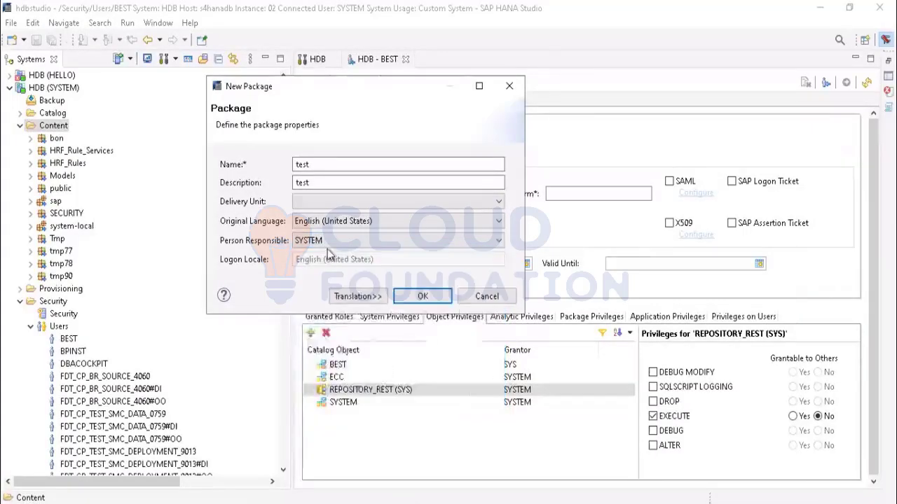
click(423, 296)
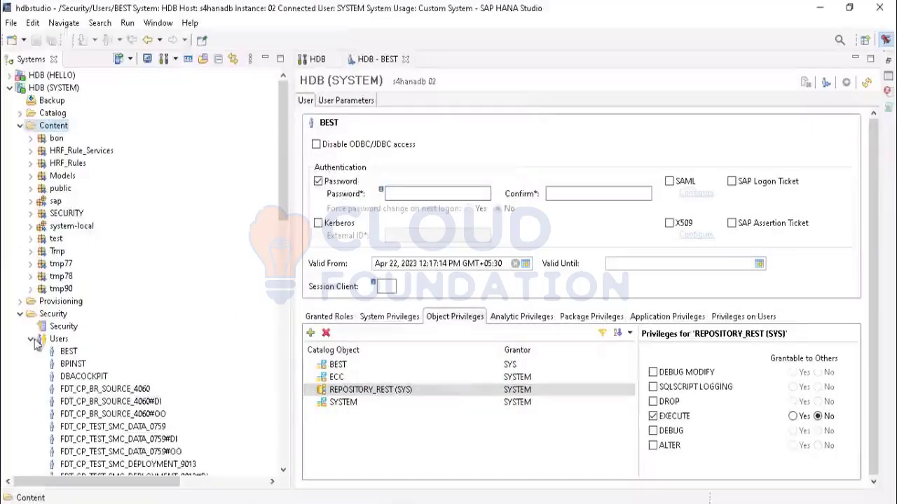
Start a new attribute view in the test package and bring up the On-Screen Keyboard for its name
click(42, 239)
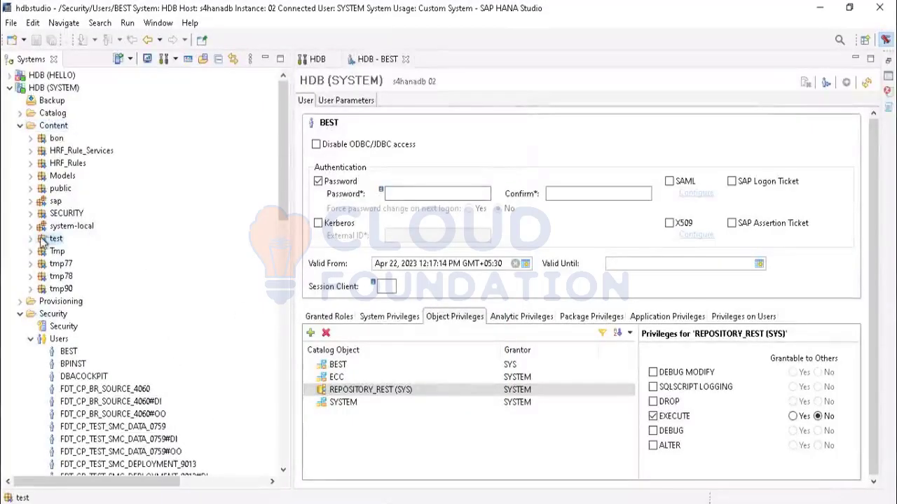
click(31, 238)
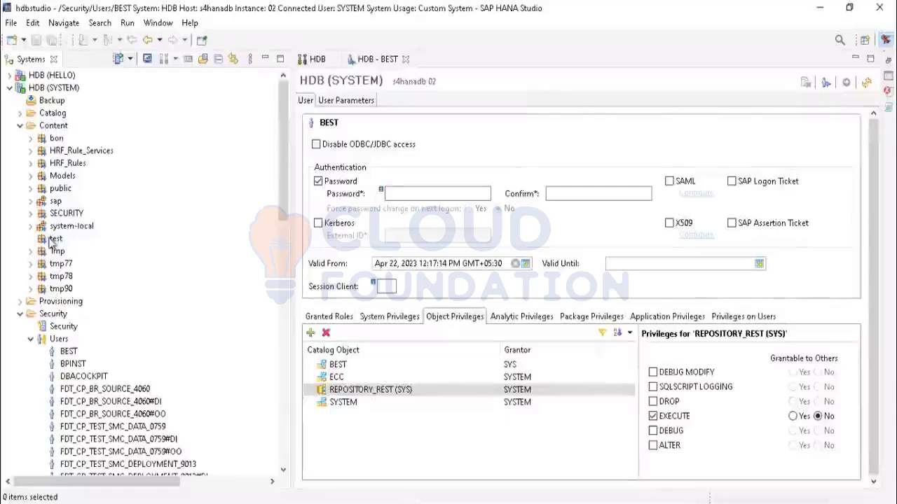
right_click(53, 240)
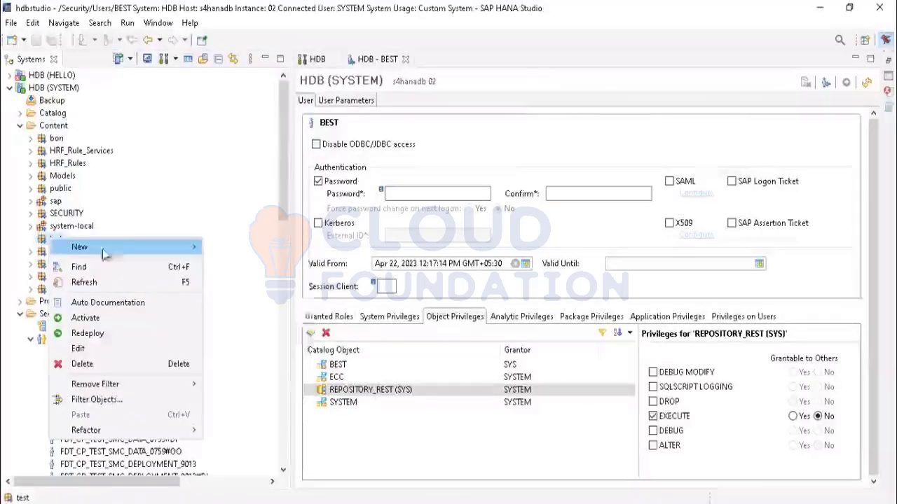
mouse_move(186, 247)
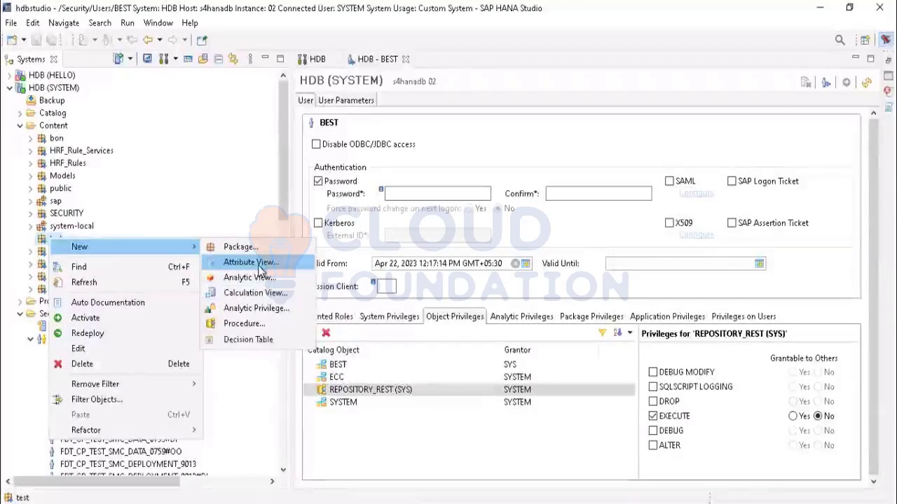
click(257, 266)
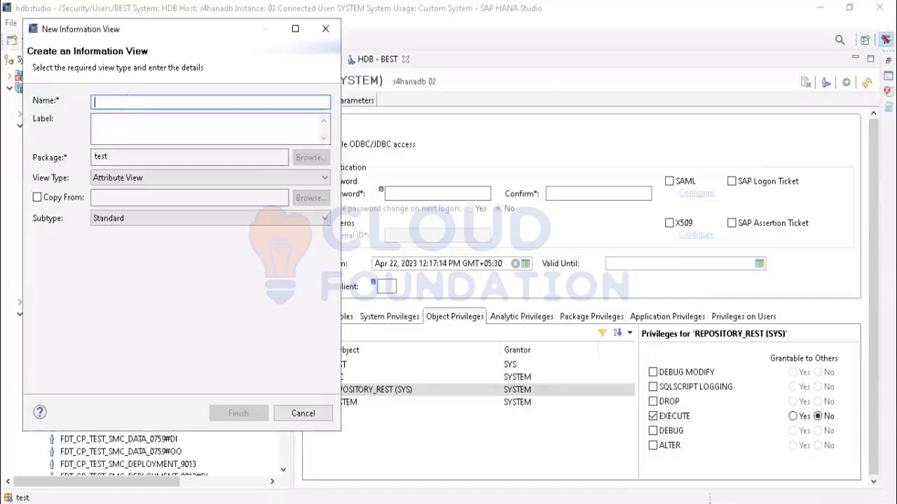
key(ctrl+super+o)
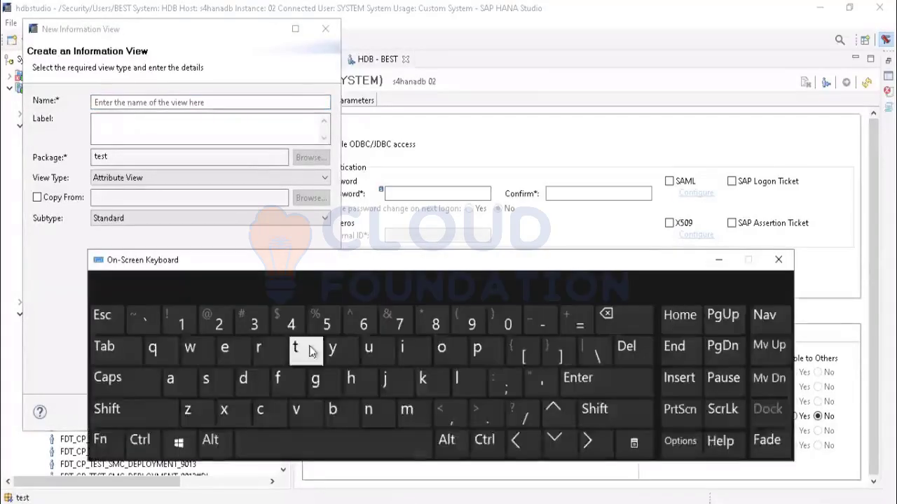
click(151, 102)
click(206, 378)
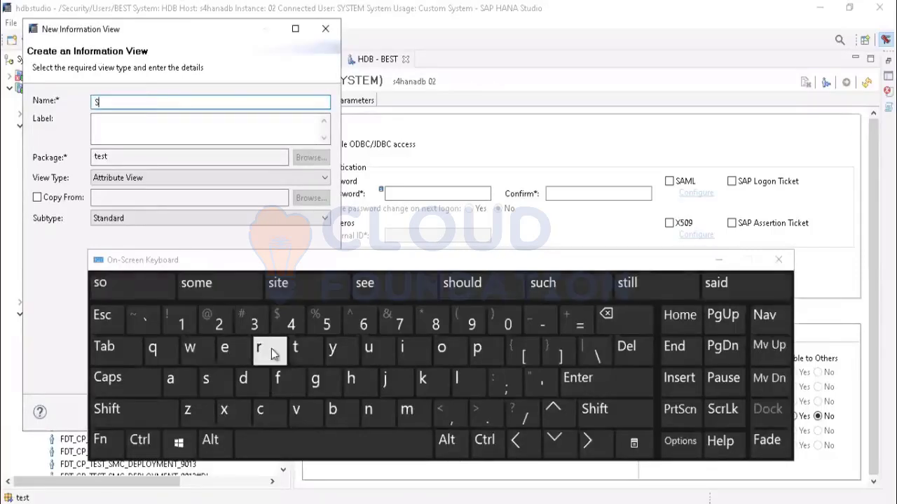
click(259, 348)
click(185, 388)
click(295, 408)
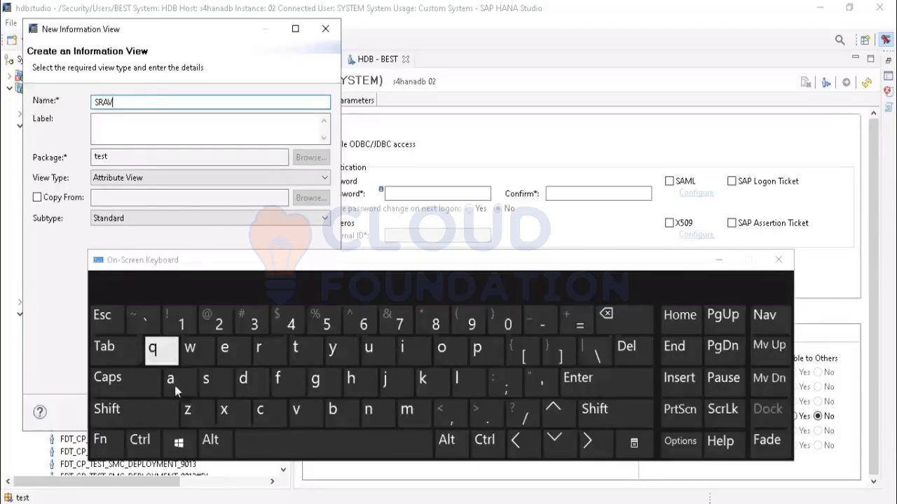
click(173, 381)
click(370, 415)
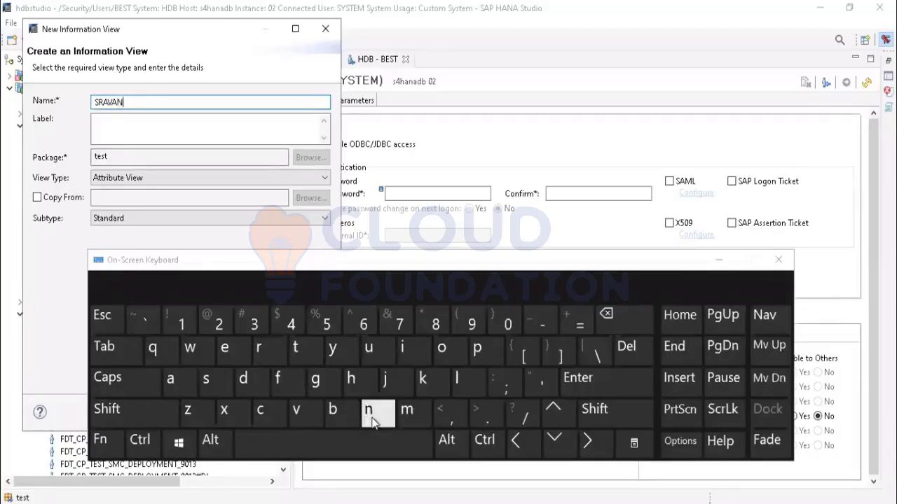
click(347, 444)
click(635, 319)
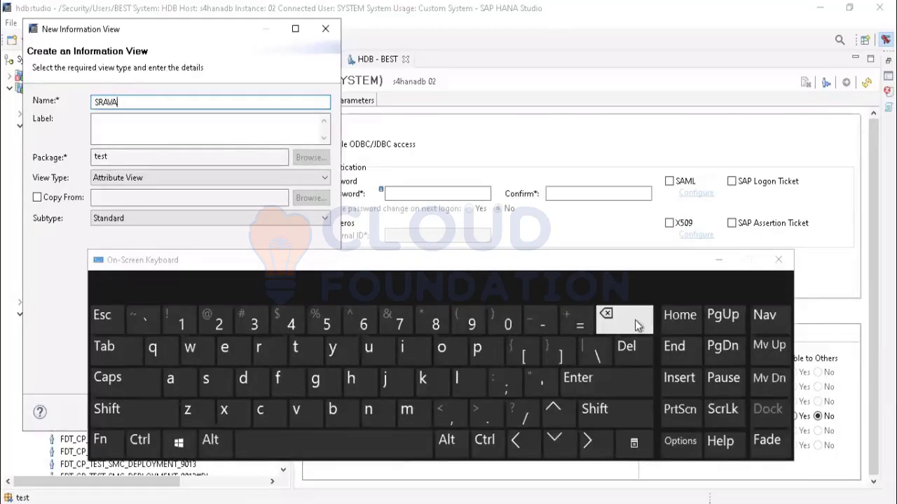
click(635, 320)
click(635, 319)
click(636, 319)
Name the attribute view in capitals with the prefix AV_ followed by the person's first name, and minimize the On-Screen Keyboard
click(128, 374)
click(174, 385)
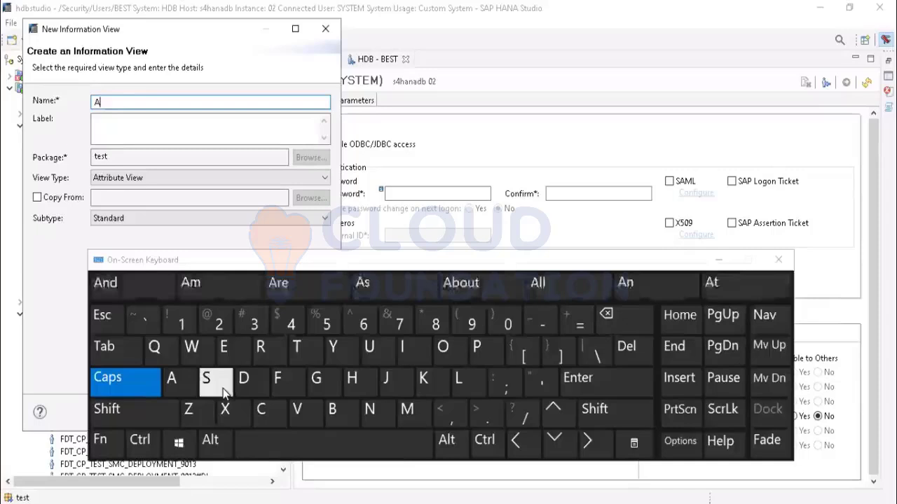
click(303, 410)
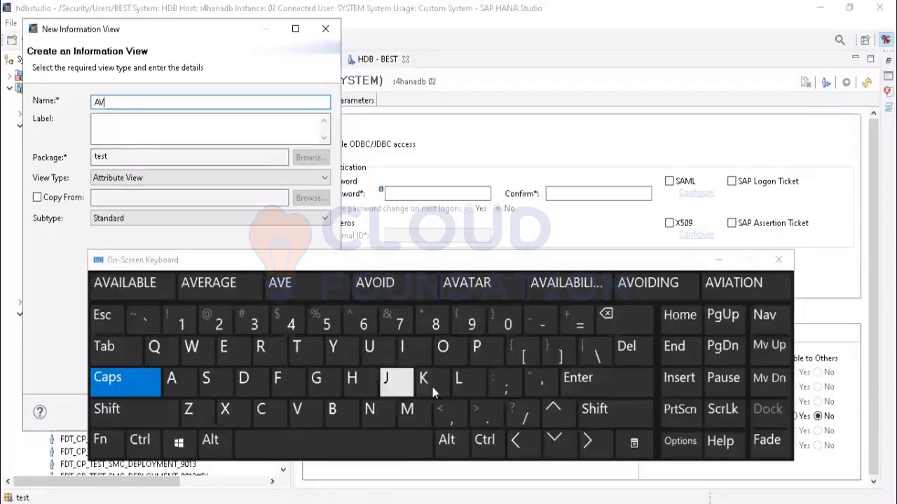
click(122, 408)
click(535, 322)
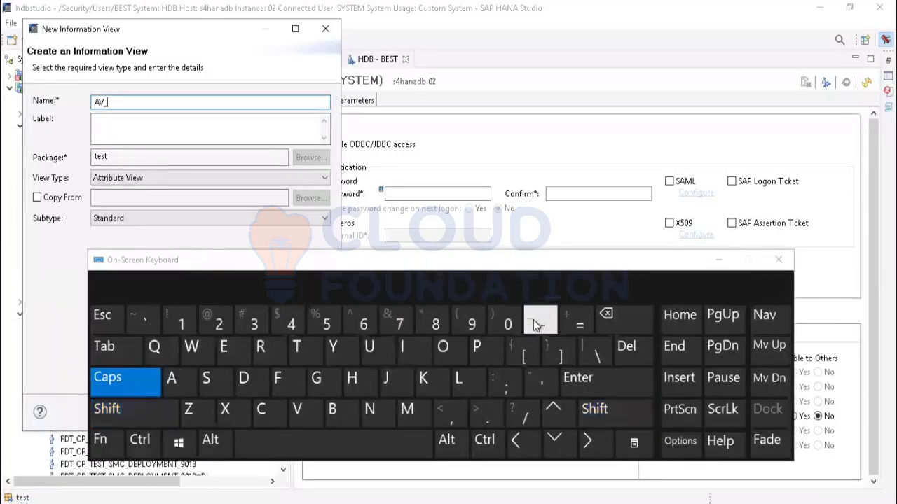
click(218, 385)
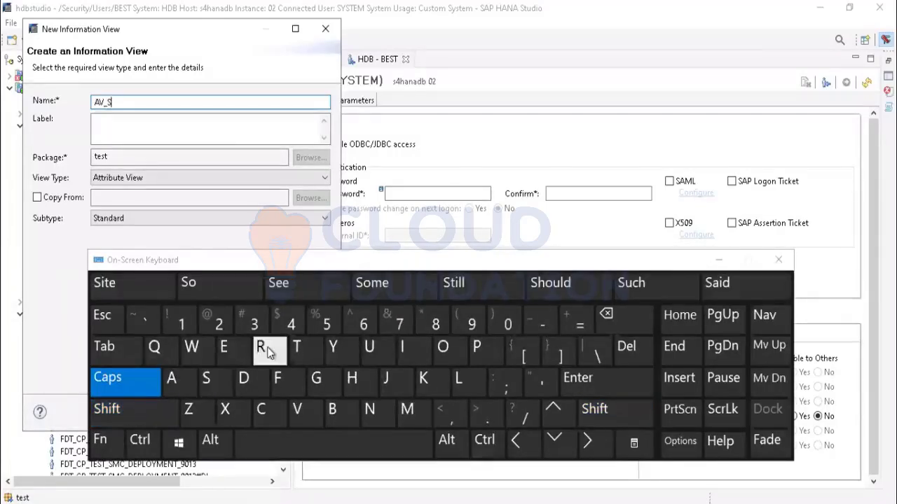
click(259, 346)
click(173, 379)
click(301, 412)
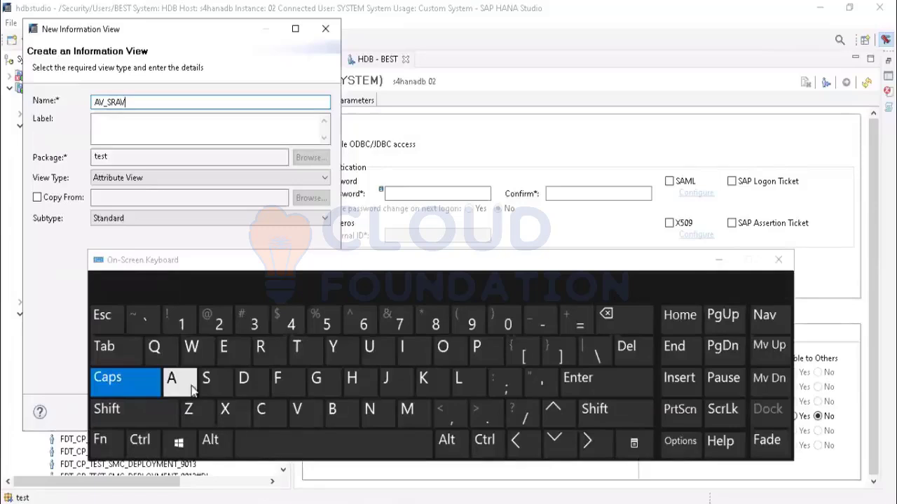
click(382, 413)
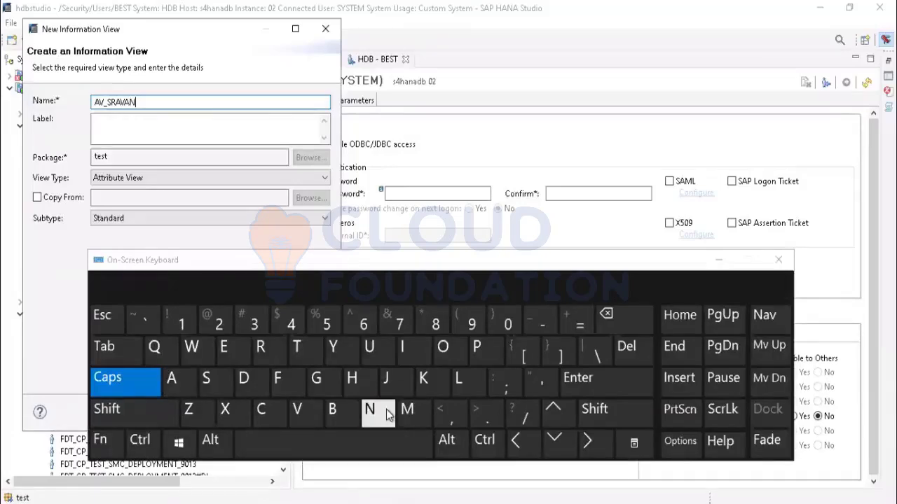
click(718, 262)
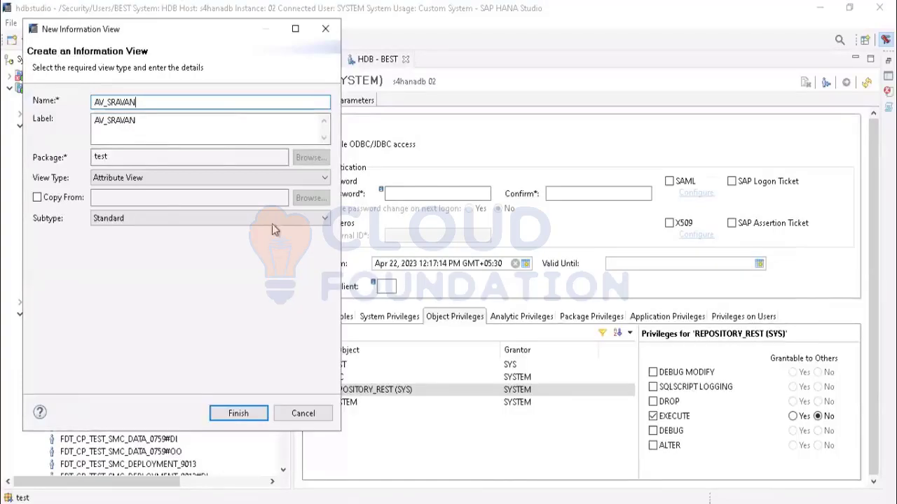
Create the information view in the test package with view type Attribute View and subtype Standard
click(180, 181)
click(156, 191)
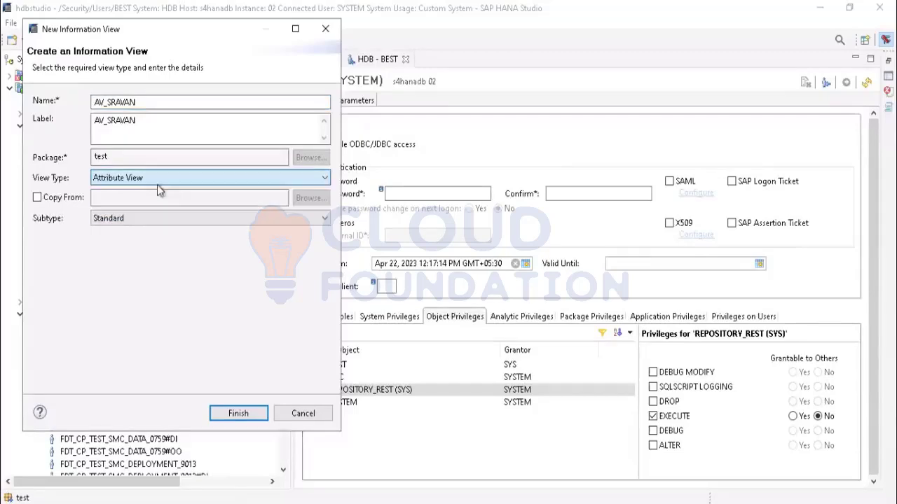
drag(217, 35, 574, 91)
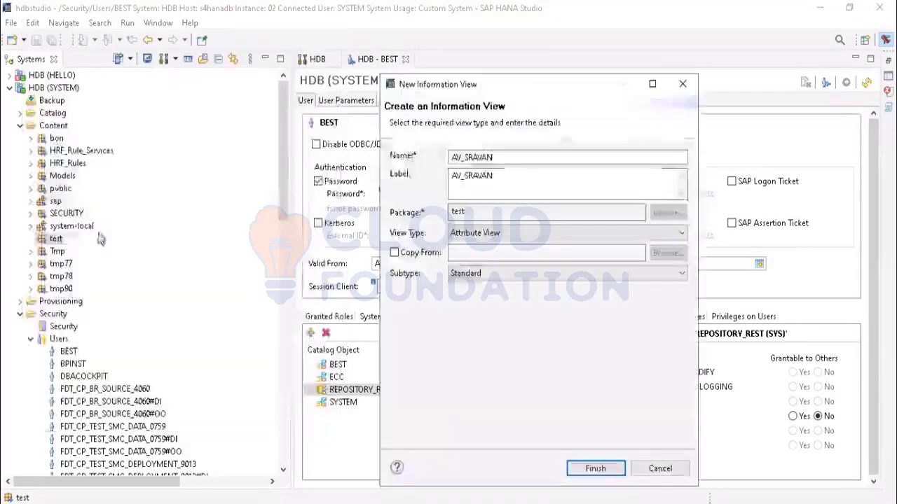
click(482, 237)
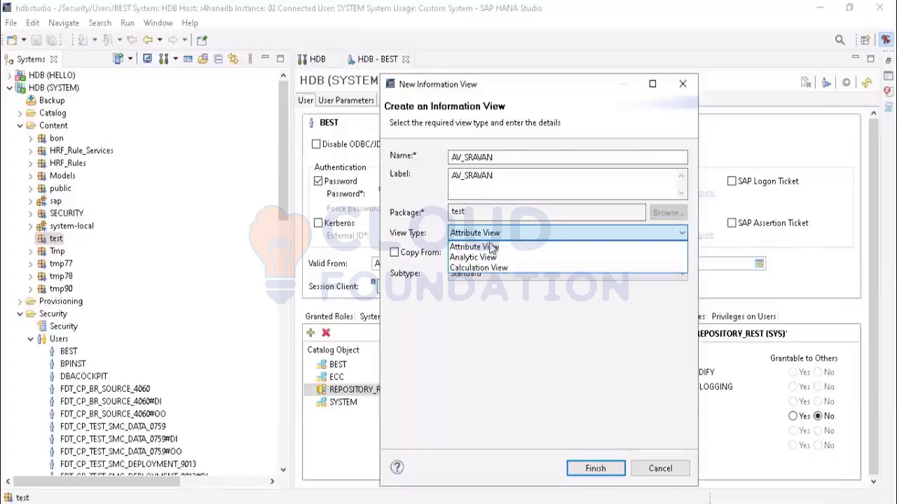
click(483, 355)
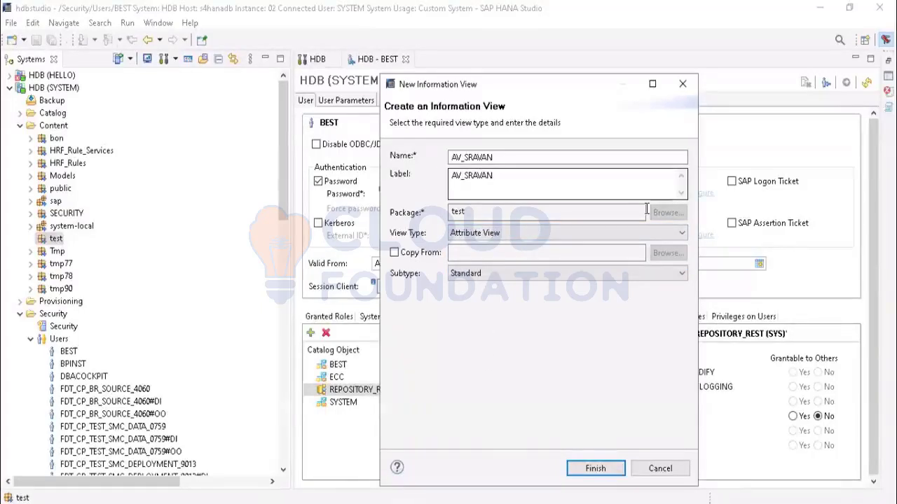
click(565, 217)
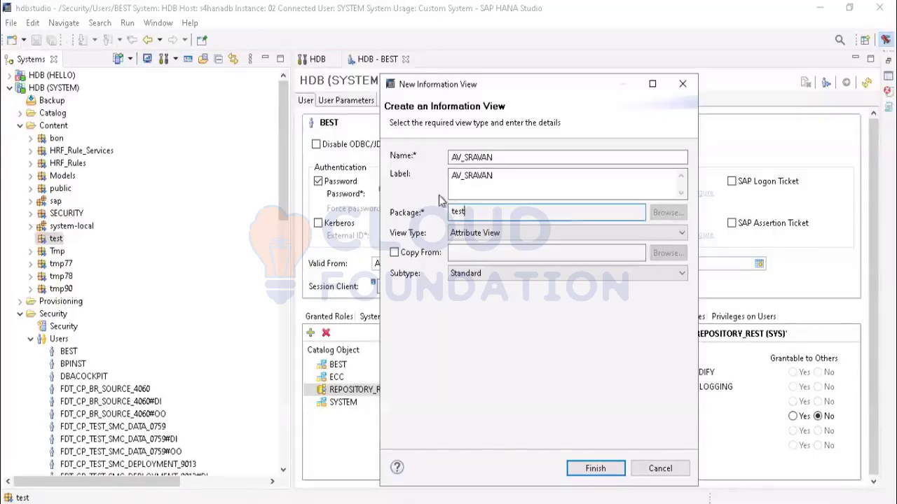
click(597, 469)
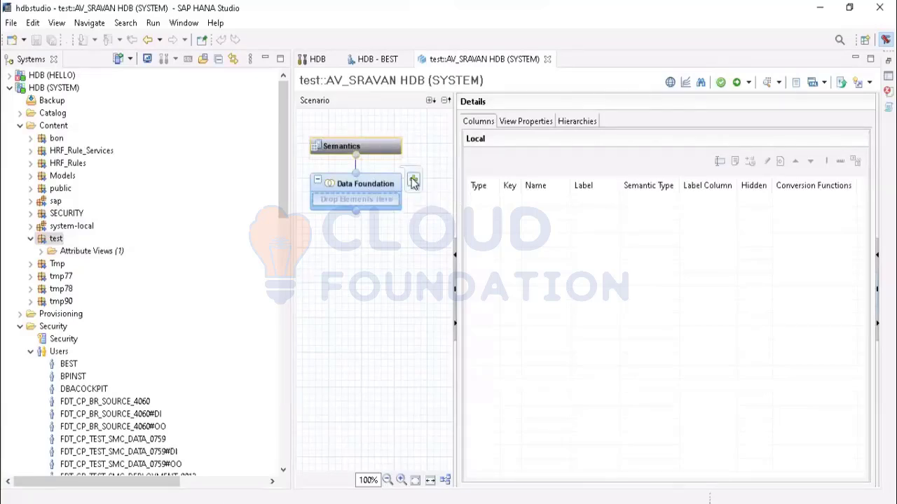
click(413, 182)
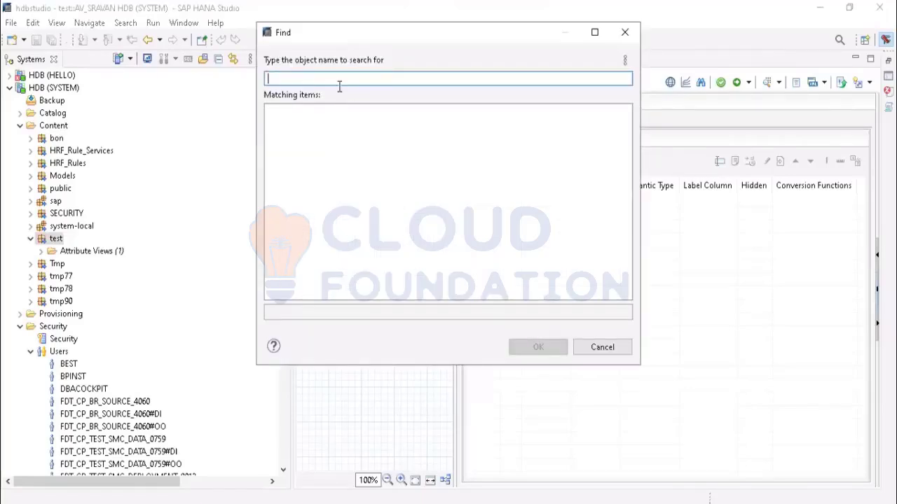
click(624, 32)
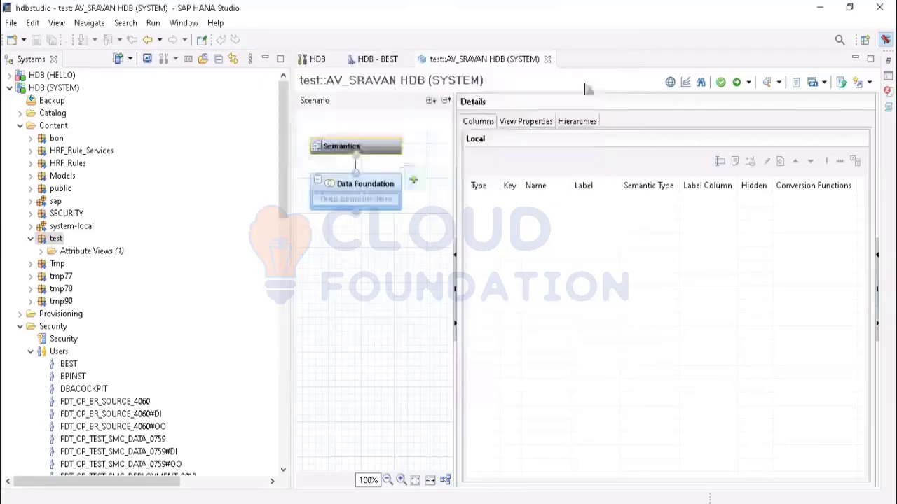
drag(283, 147, 284, 484)
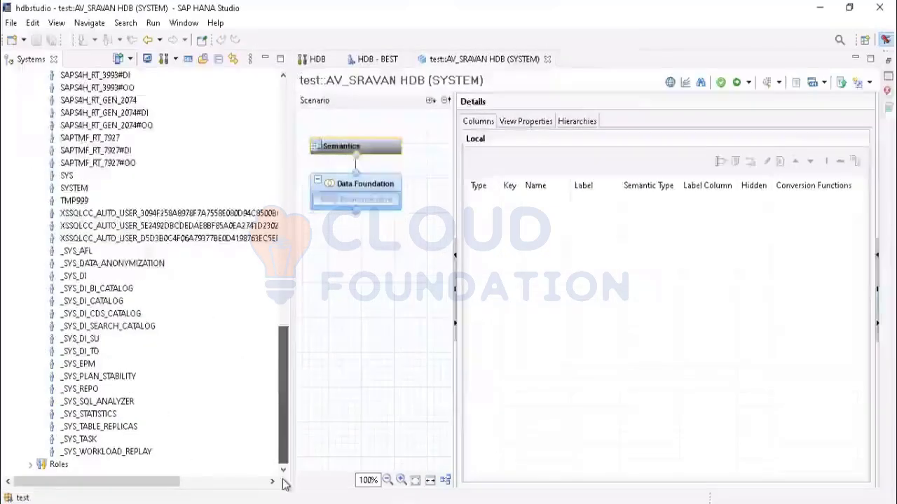
drag(284, 421, 273, 155)
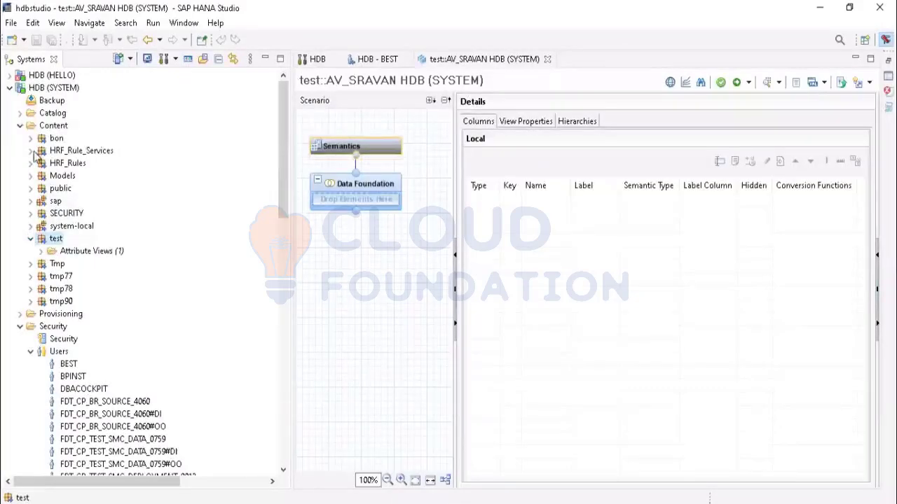
Expand the catalog and its SYSTEM schema, and look through the system tree down to the remaining schemas and packages
click(21, 113)
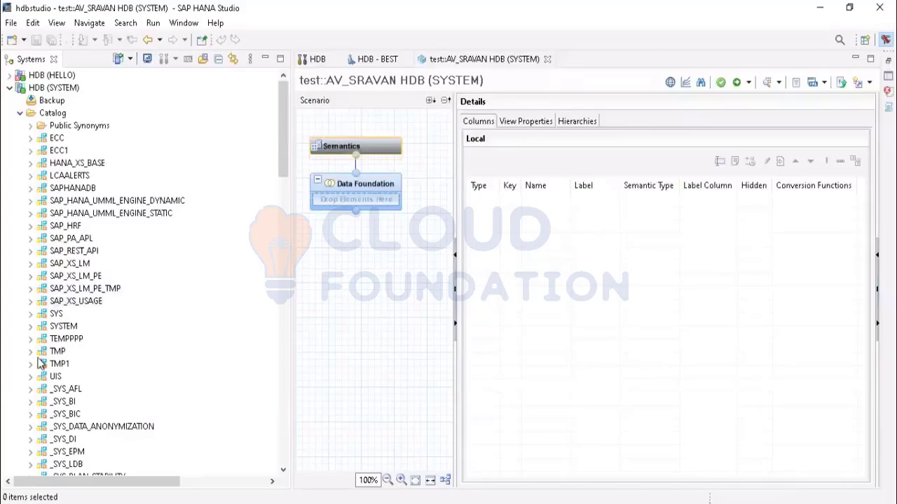
click(31, 327)
scroll(38, 356, down, 12)
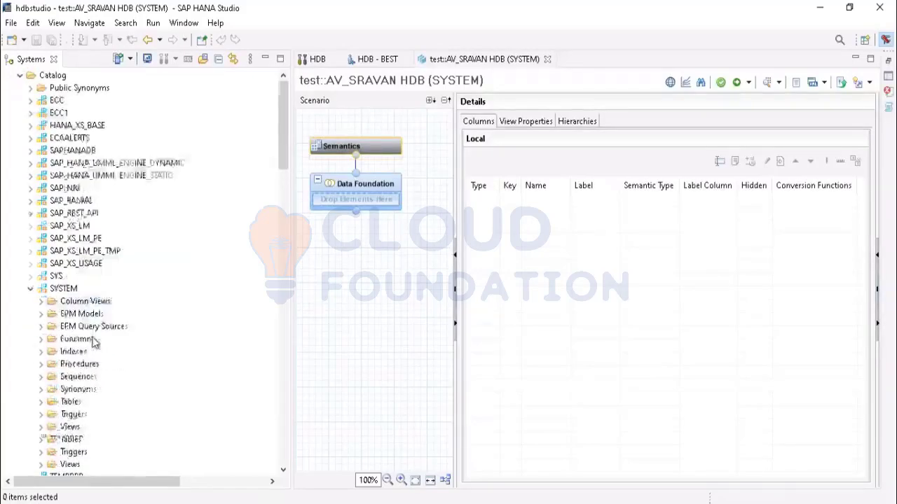
scroll(166, 306, down, 13)
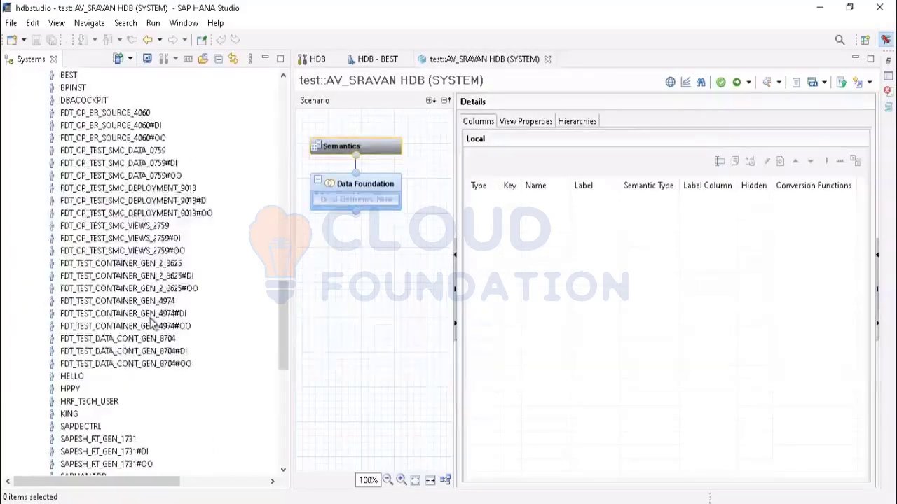
scroll(150, 320, up, 7)
scroll(145, 320, down, 2)
scroll(145, 316, up, 4)
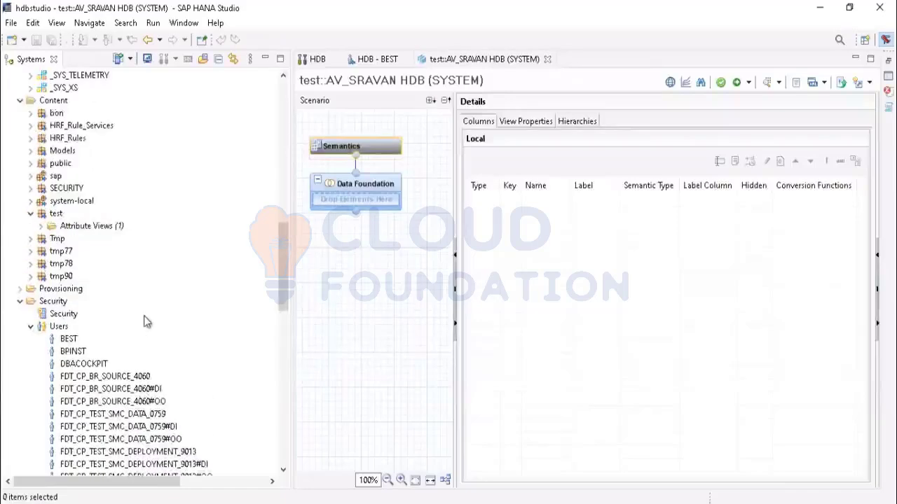
scroll(77, 245, up, 2)
scroll(77, 248, up, 2)
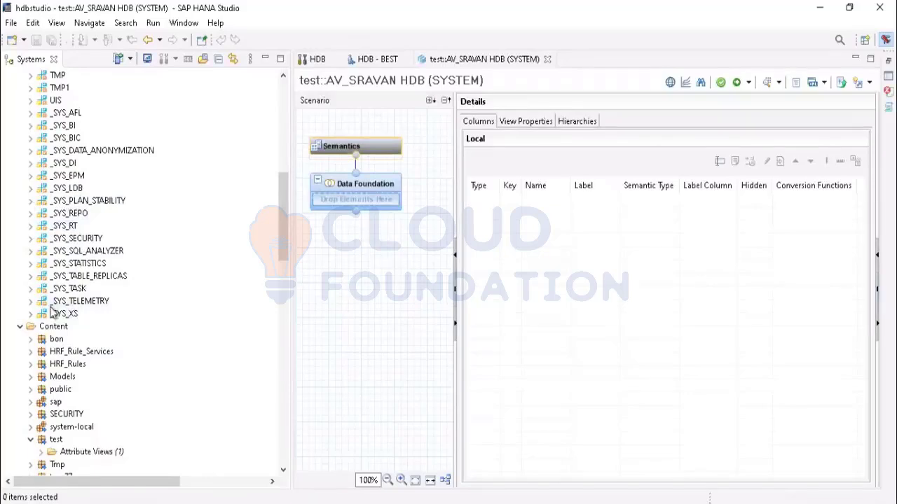
Expand the _SYS_BIC and _SYS_BI schemas in the catalog and look through their tables
click(30, 138)
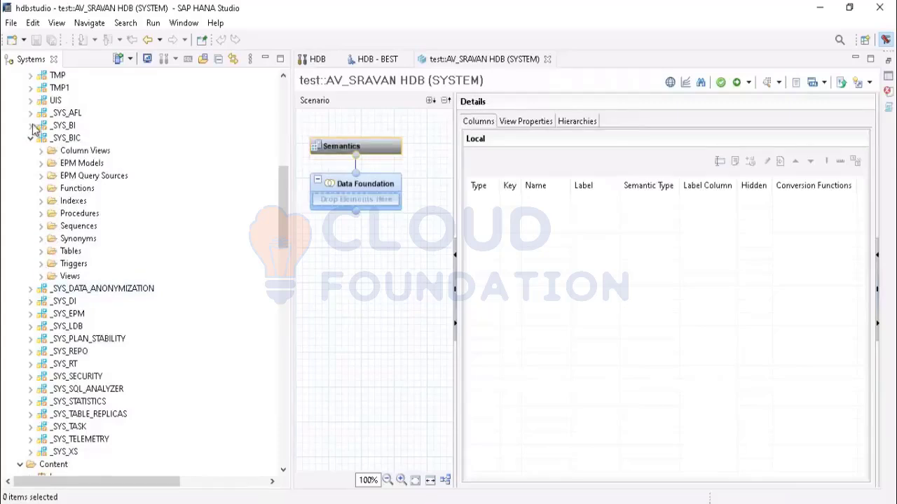
click(40, 251)
click(30, 126)
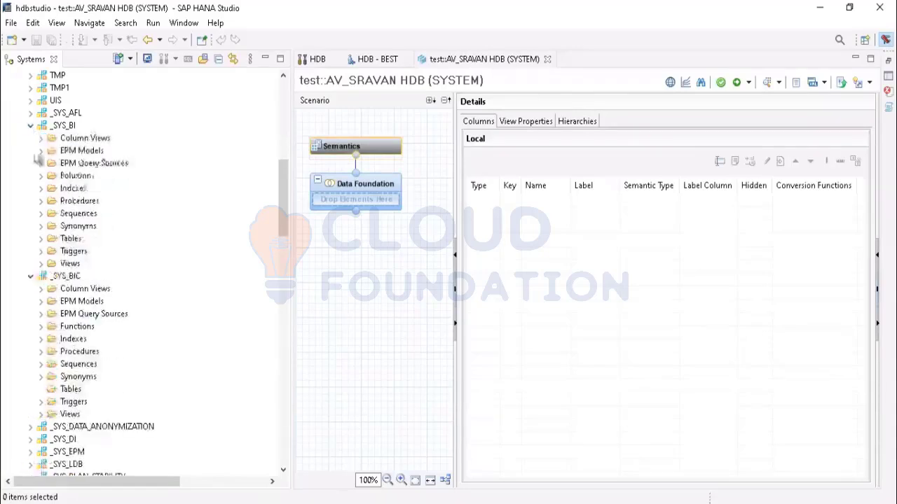
click(41, 239)
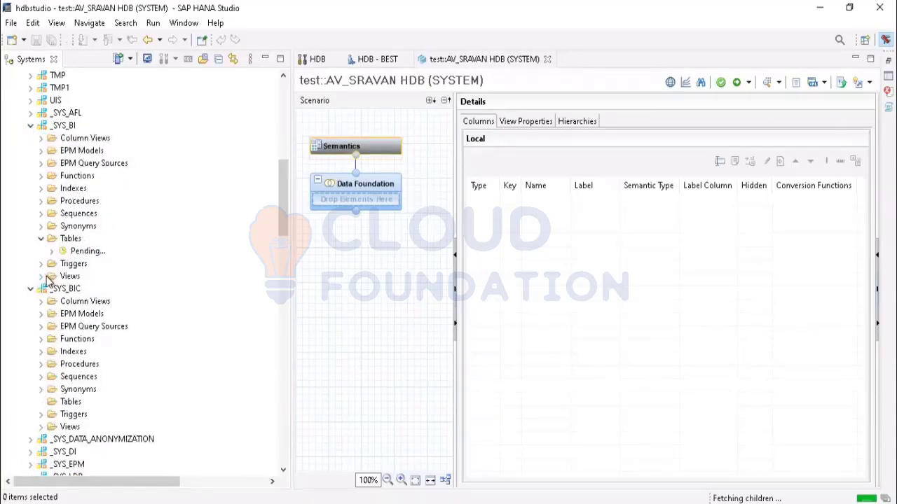
click(92, 252)
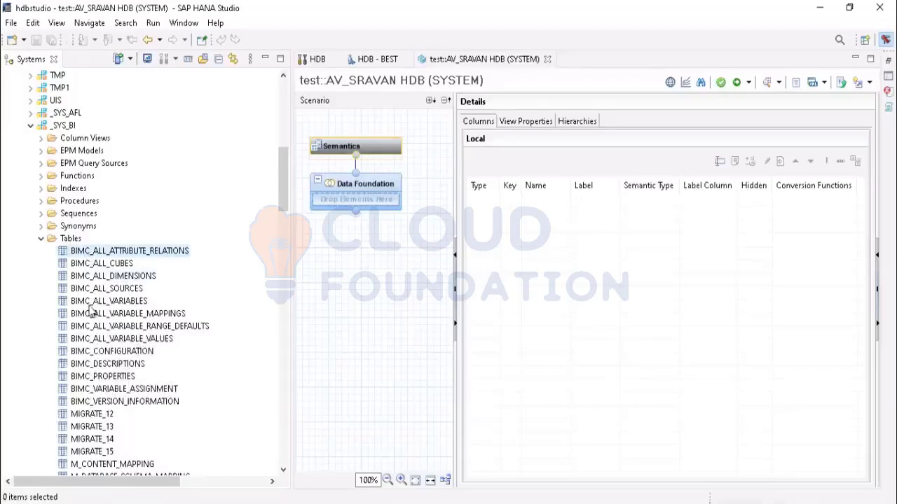
scroll(96, 315, down, 2)
scroll(98, 327, down, 4)
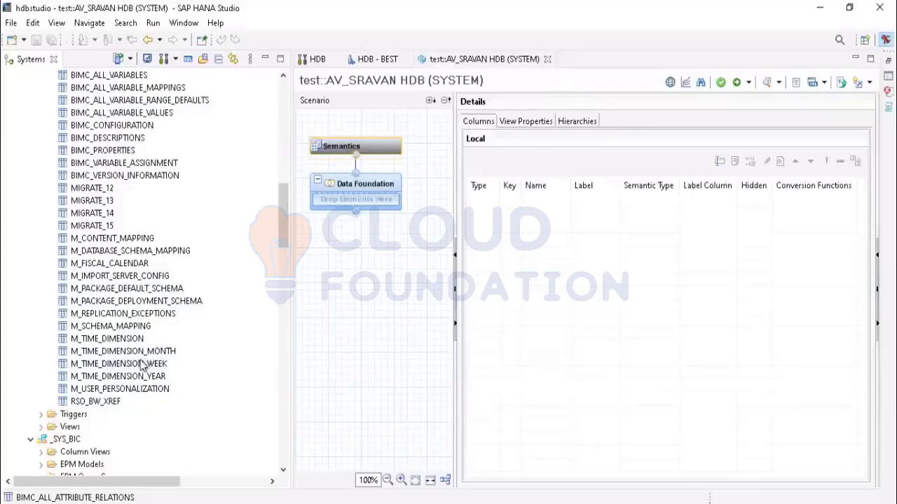
scroll(142, 365, up, 3)
scroll(147, 368, up, 2)
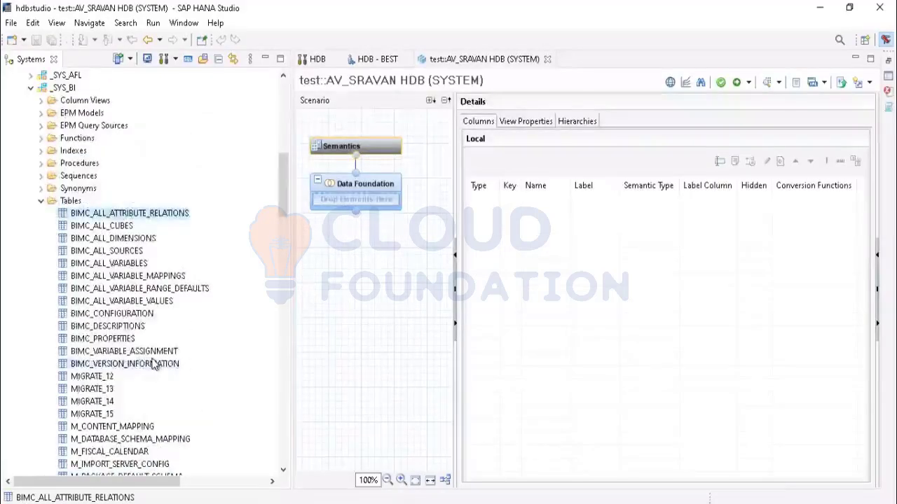
scroll(154, 367, up, 1)
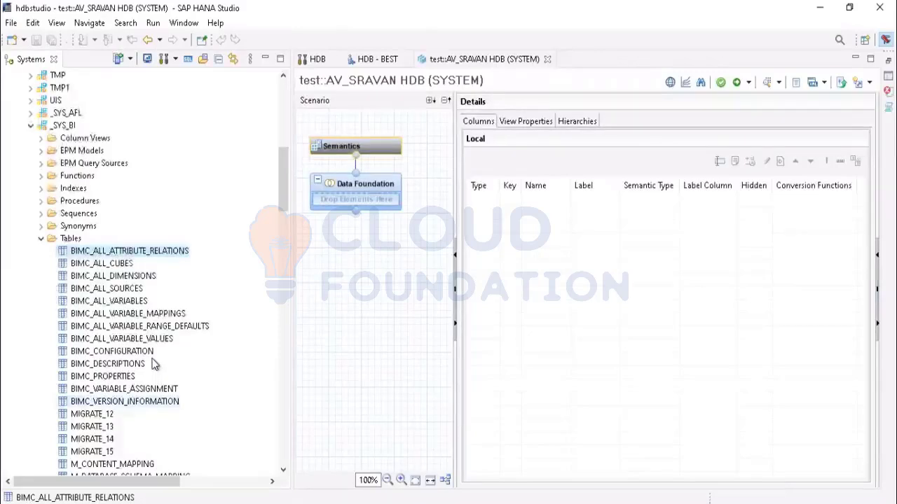
Collapse the _SYS_BI tables folder and the _SYS_BI and _SYS_BIC schemas, and return to the SYSTEM schema
scroll(105, 347, up, 2)
click(41, 315)
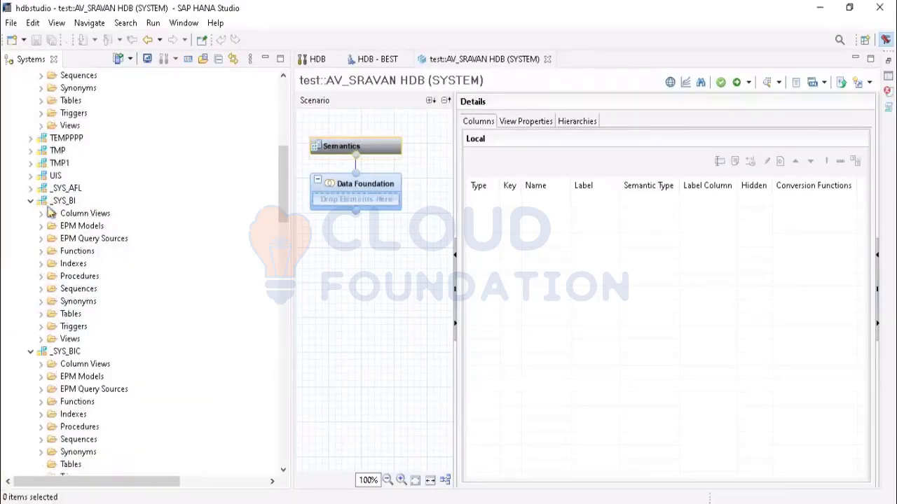
click(30, 200)
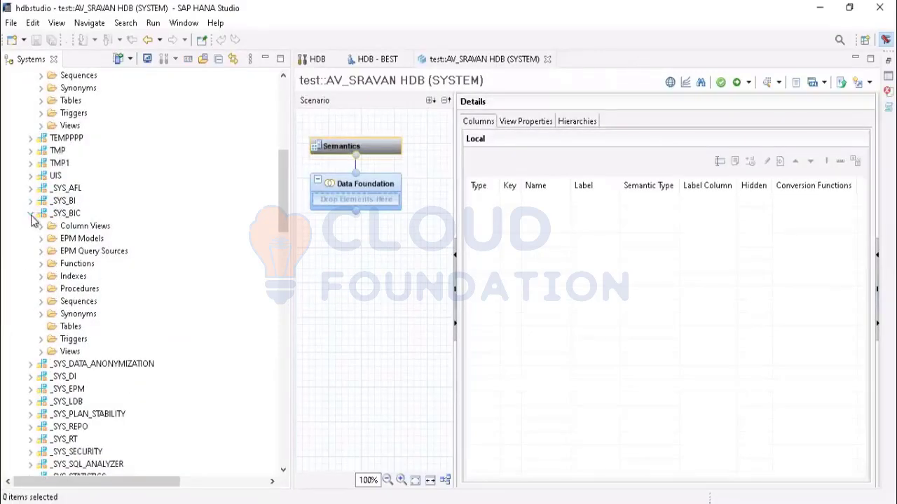
click(31, 217)
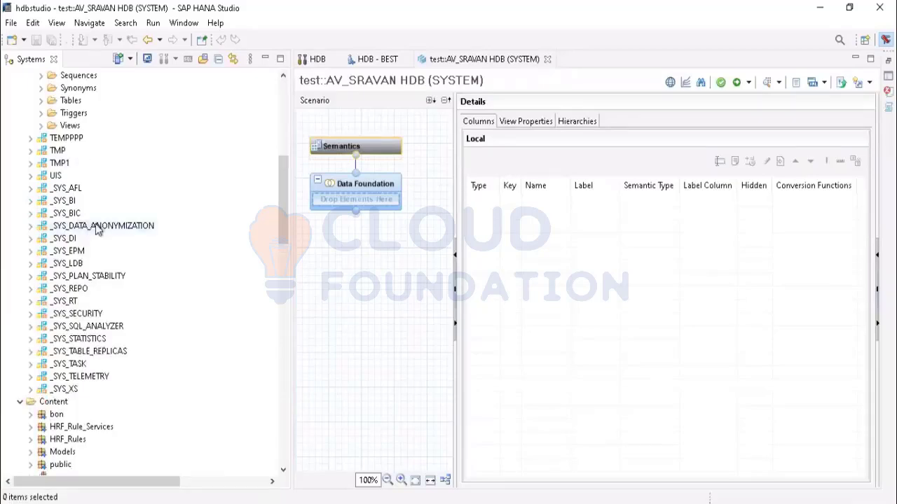
scroll(94, 231, up, 4)
scroll(98, 229, up, 2)
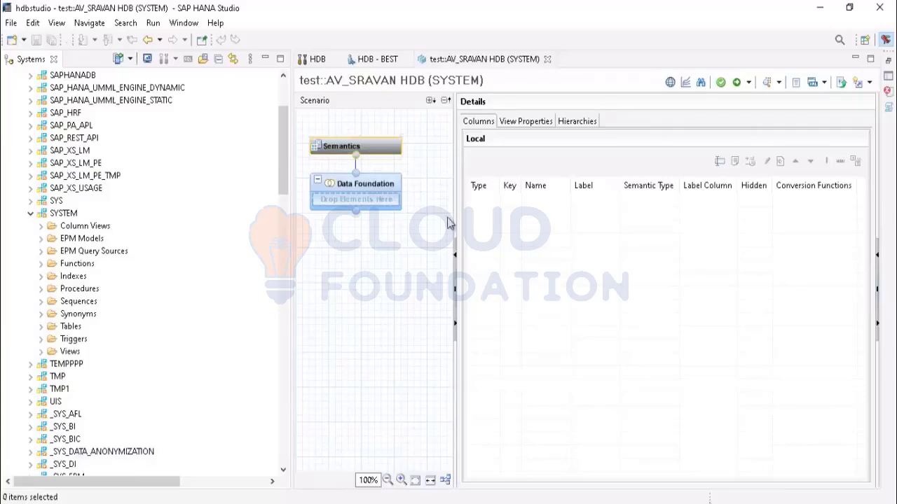
mouse_move(394, 174)
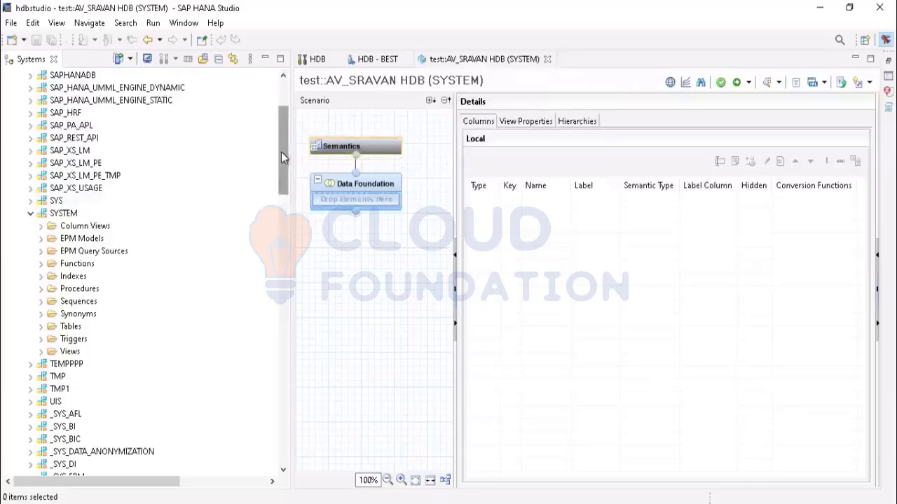
mouse_move(281, 151)
mouse_down()
mouse_move(281, 127)
mouse_move(286, 154)
mouse_up()
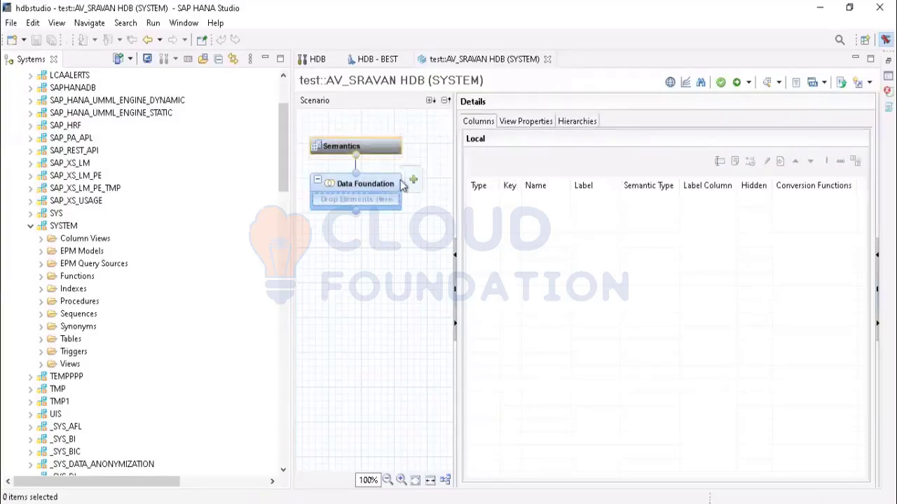
click(413, 181)
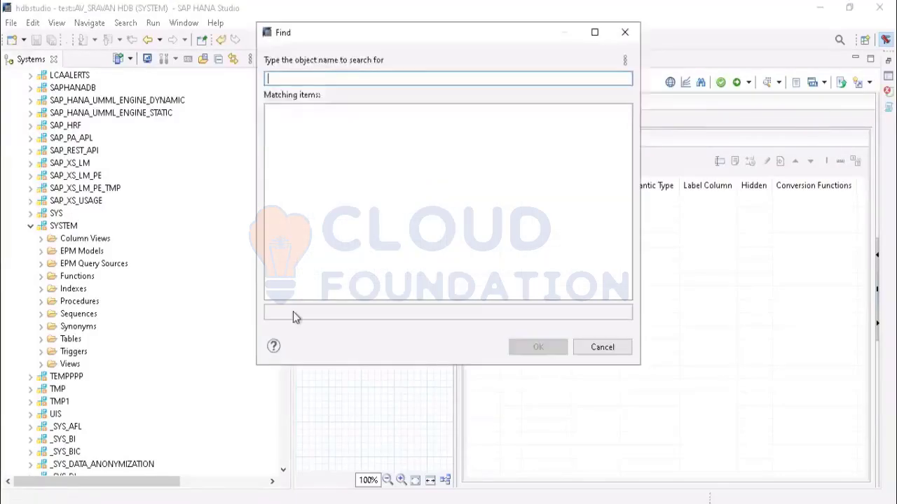
click(625, 33)
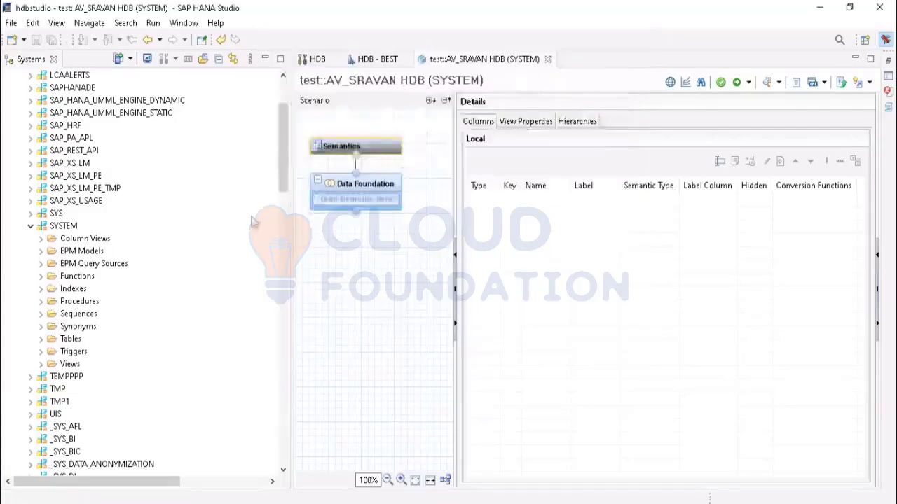
Check the ECC1 schema for tables, and collapse the ECC1 and SYSTEM schemas in the catalog
drag(282, 148, 285, 190)
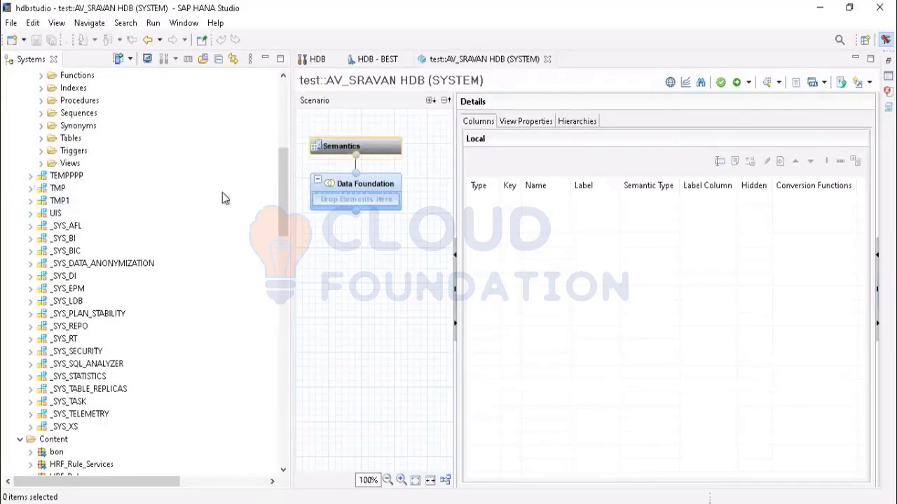
drag(273, 119, 271, 99)
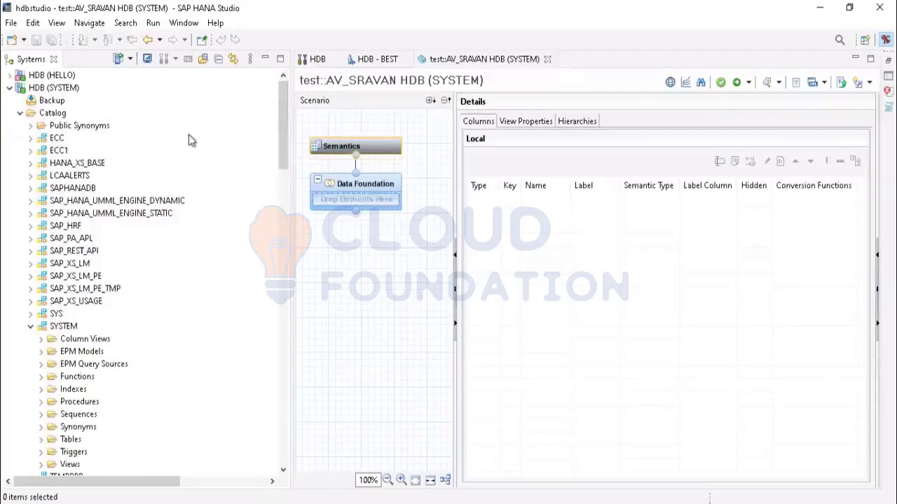
click(31, 151)
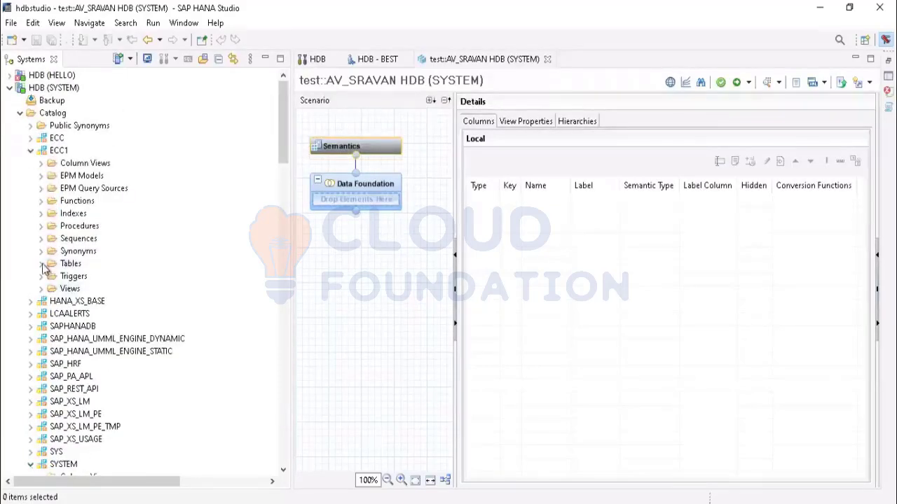
click(40, 265)
click(30, 151)
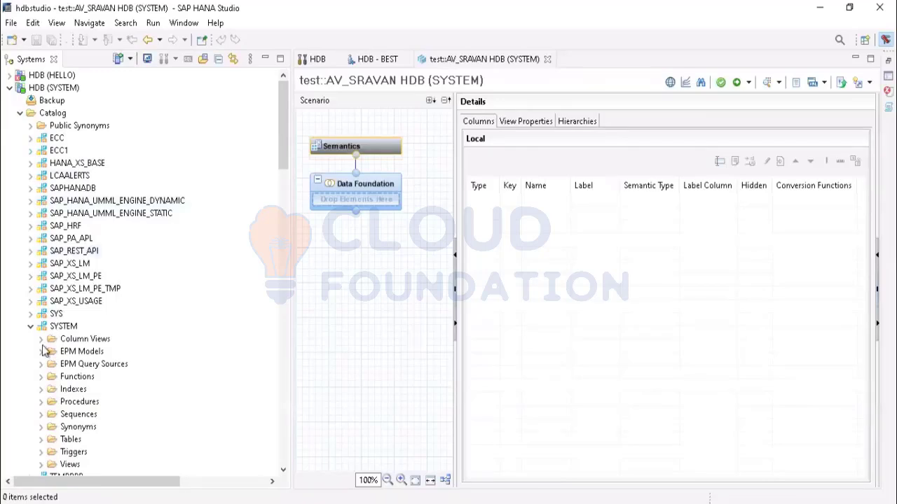
click(30, 327)
scroll(76, 328, down, 2)
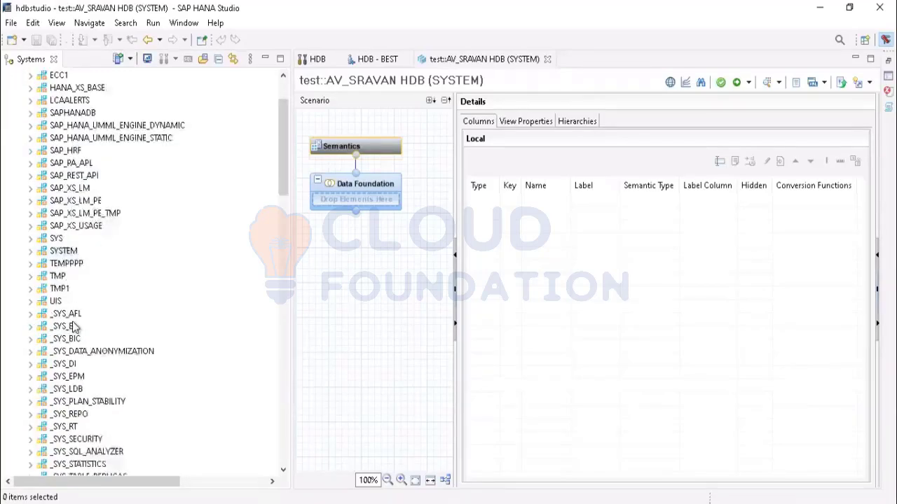
Expand the UIS schema in the catalog and look through its tables and triggers
scroll(76, 328, down, 1)
click(30, 264)
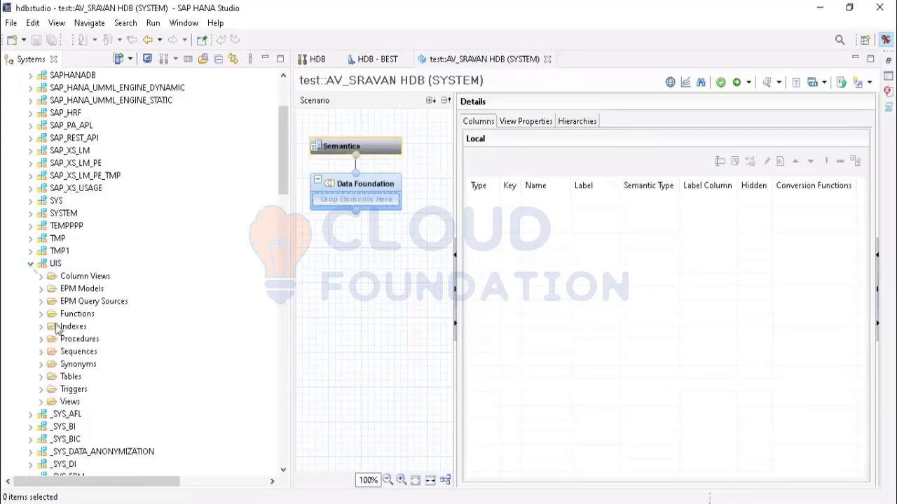
click(41, 377)
scroll(128, 371, down, 2)
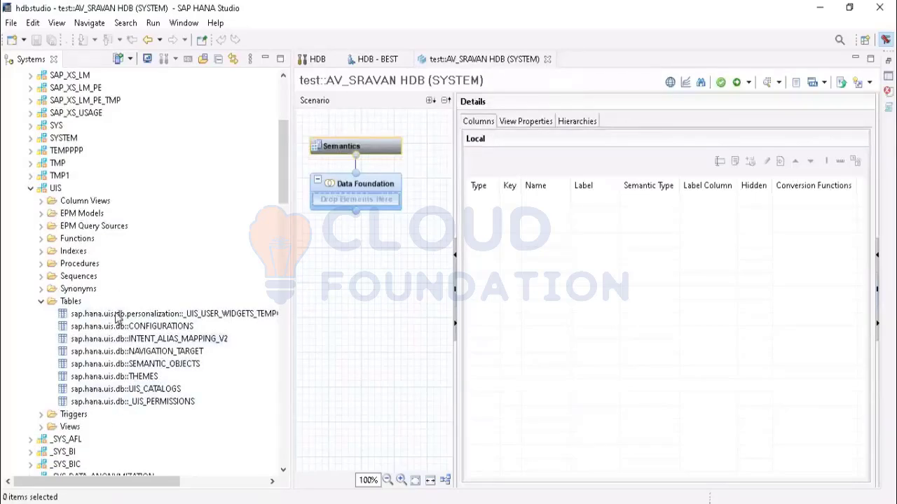
scroll(90, 375, down, 2)
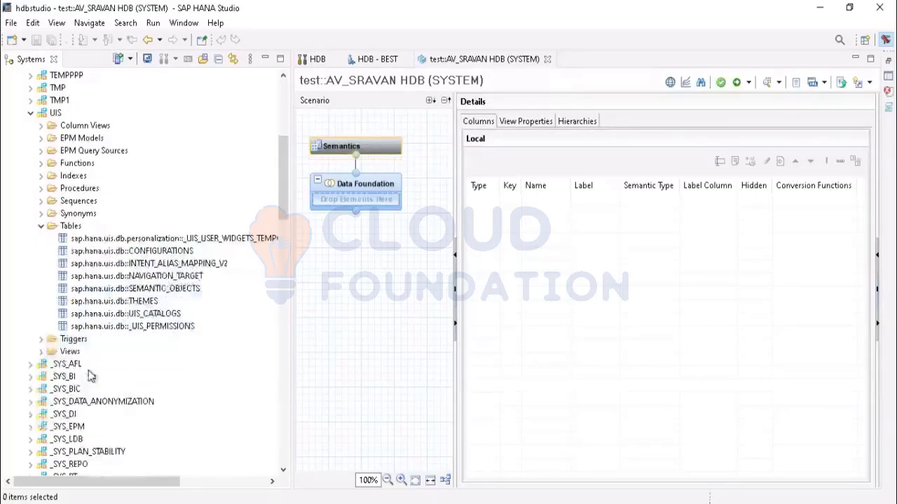
click(41, 339)
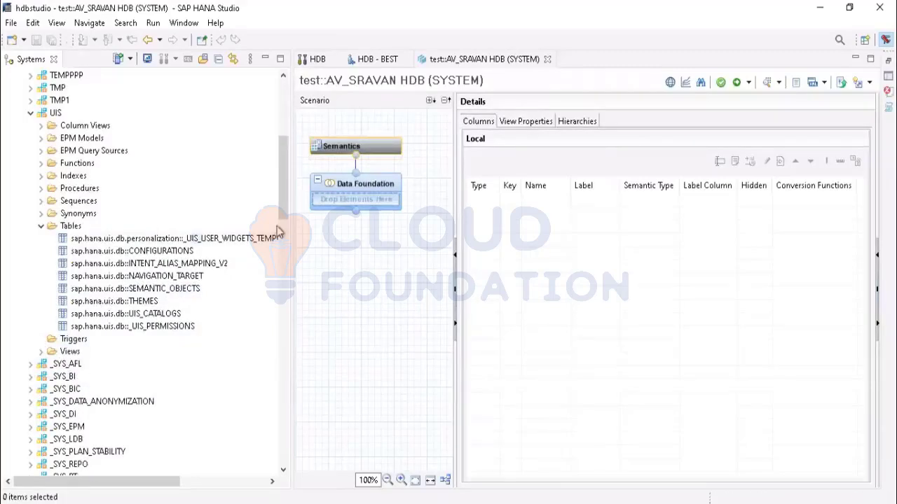
Search for UIS objects from the Data Foundation node and add the UISRC_R_TYP table of the SAPHANADB schema
mouse_move(358, 206)
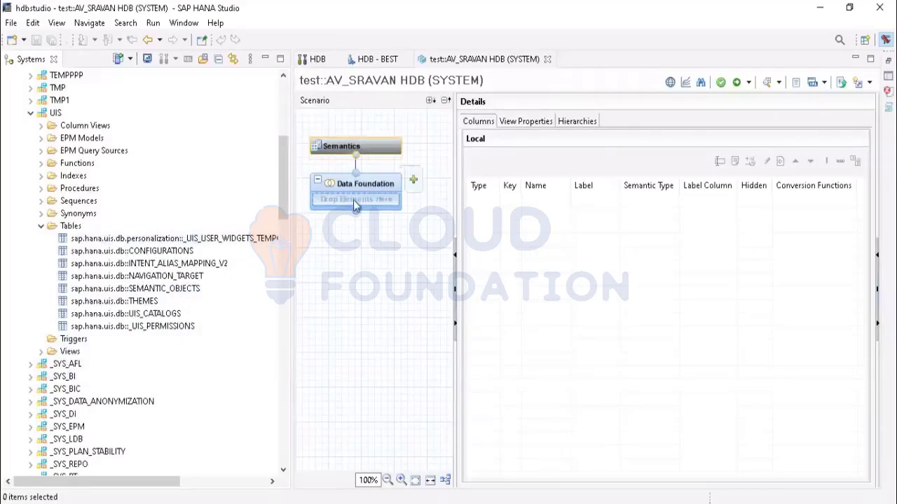
click(414, 183)
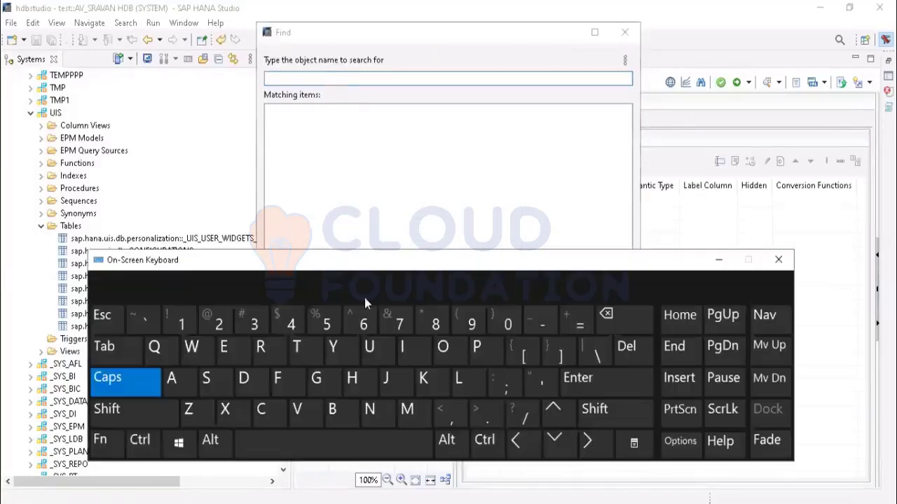
click(326, 78)
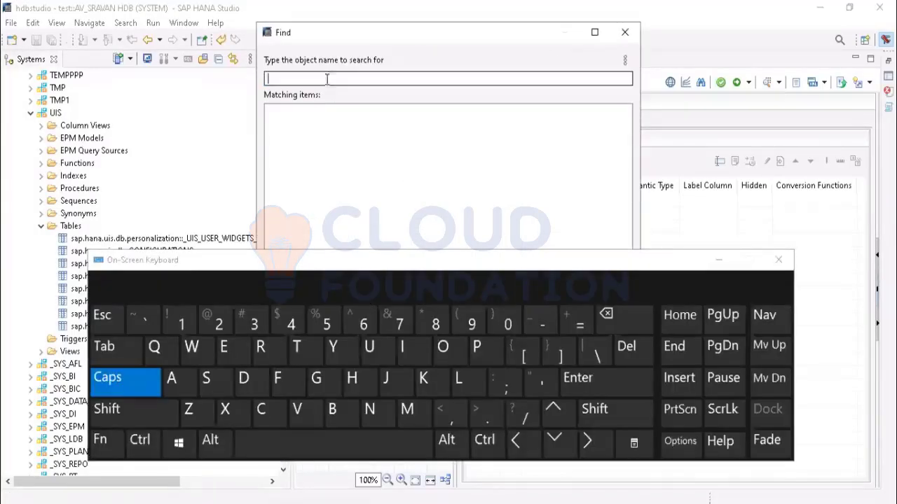
click(372, 348)
click(410, 347)
click(205, 378)
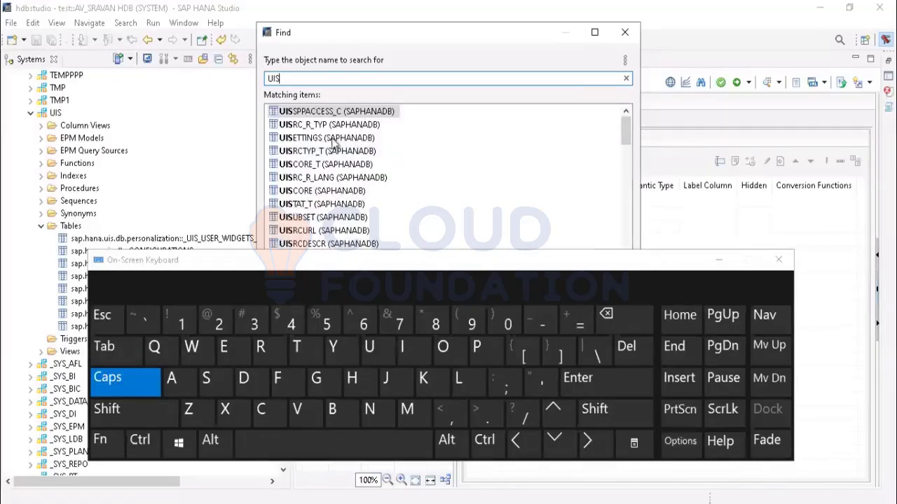
click(702, 260)
double_click(324, 125)
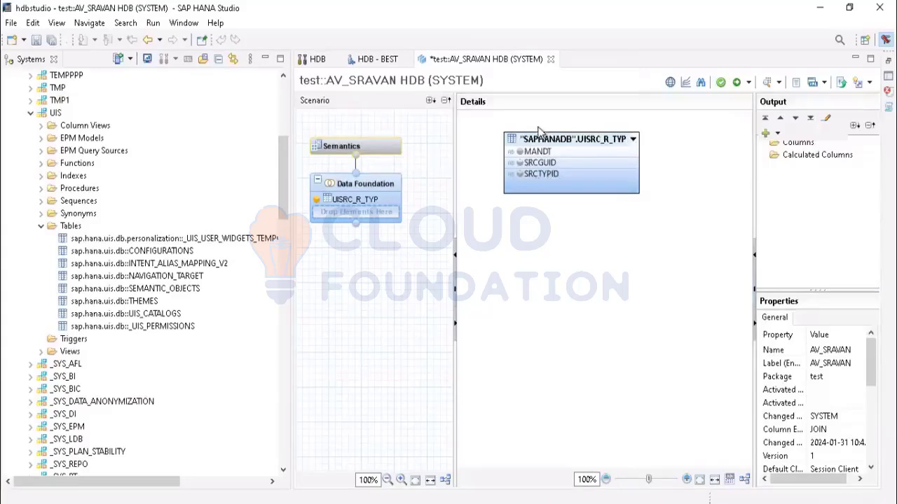
Add the SRCGUID, SRCTYPID and MANDT columns of UISRC_R_TYP to the data foundation's output
mouse_move(536, 165)
click(519, 162)
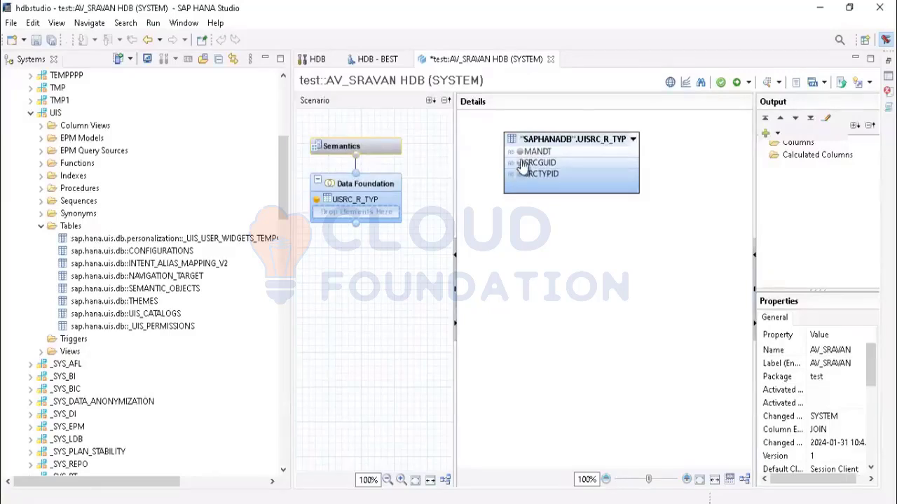
click(519, 174)
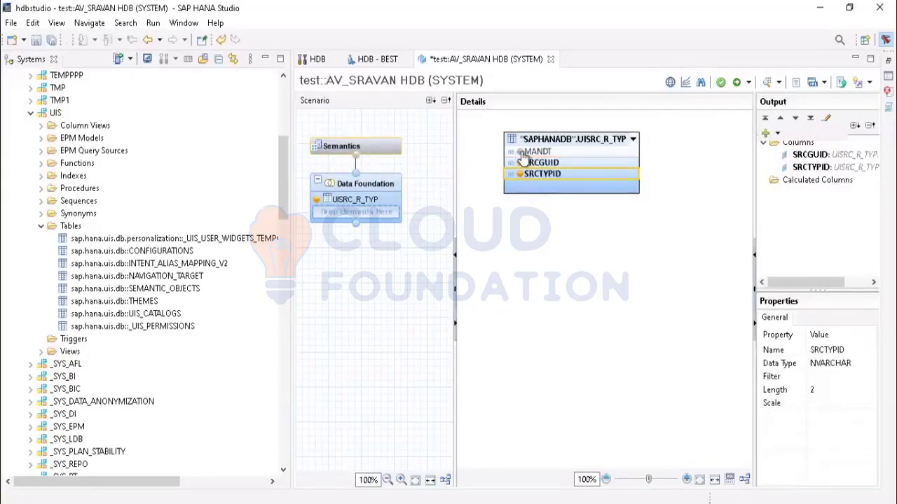
click(519, 151)
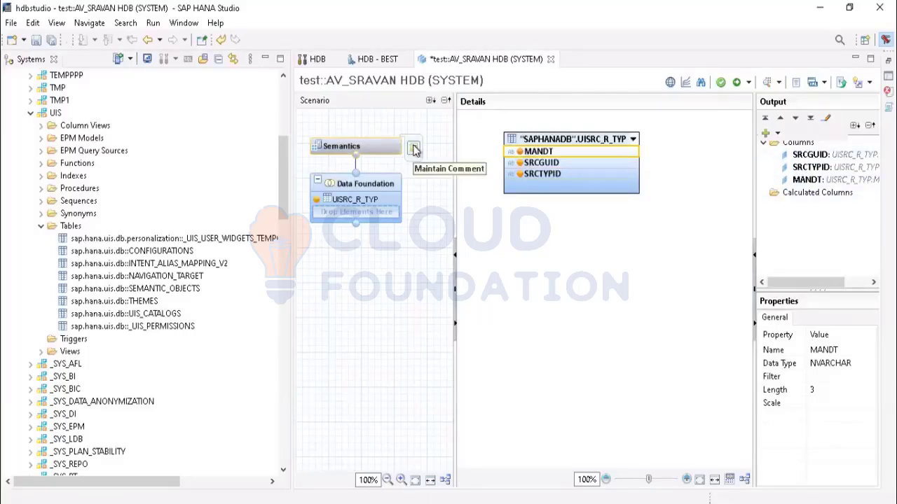
Mark the SRCGUID, SRCTYPID and MANDT columns as key attributes in the Semantics node
click(414, 148)
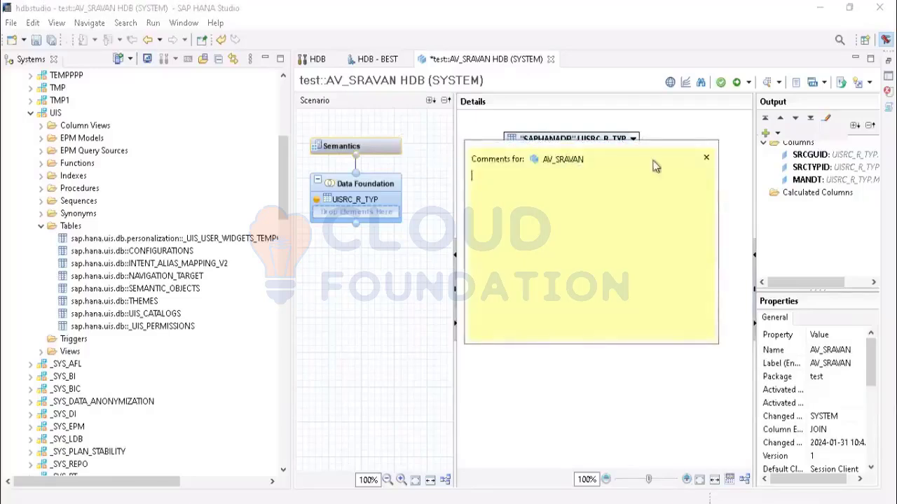
click(706, 160)
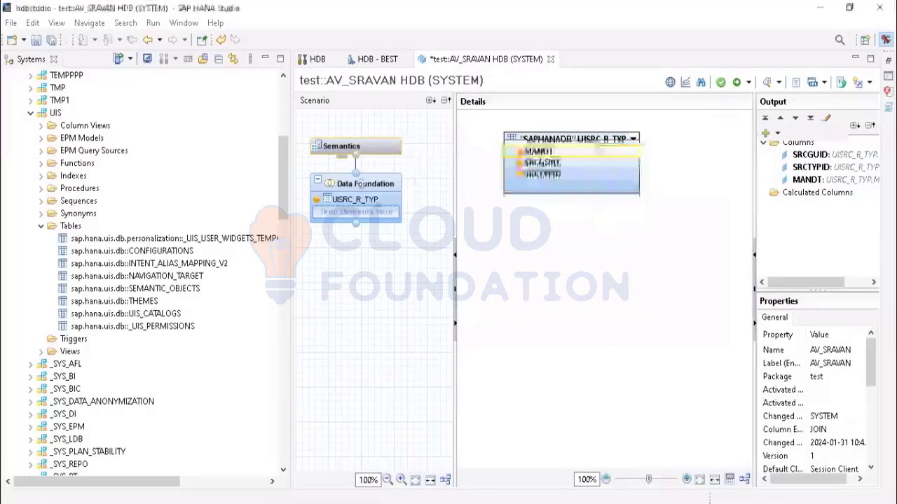
click(341, 149)
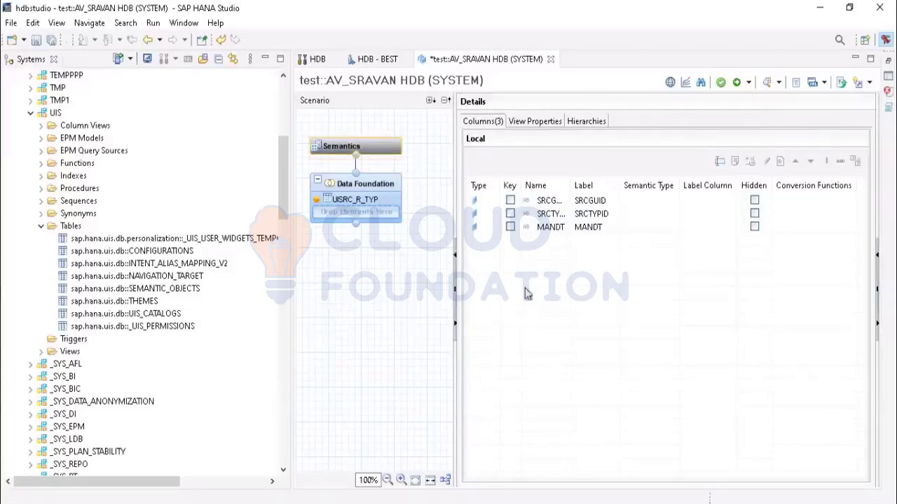
click(510, 201)
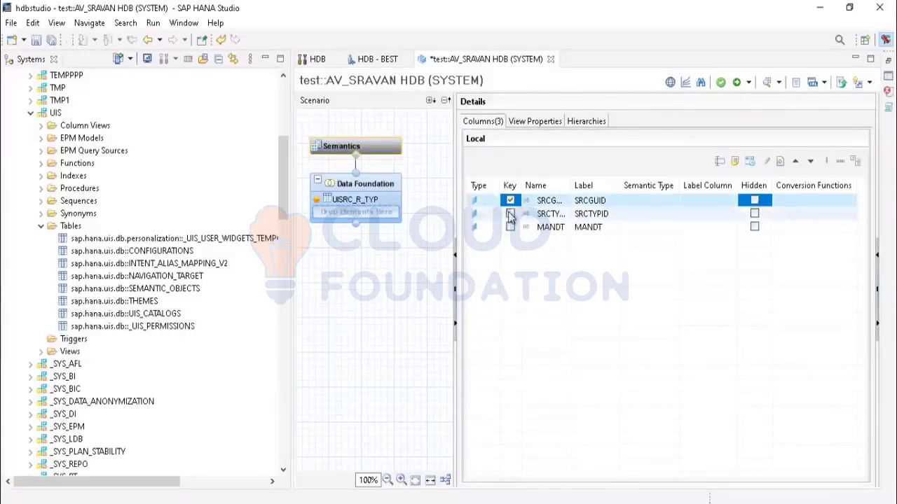
click(510, 214)
click(510, 227)
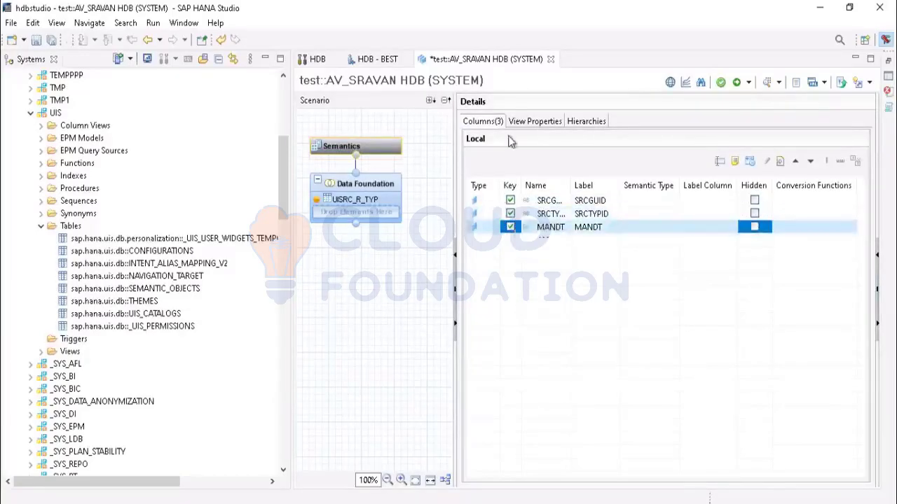
Review the attribute view's general properties and the Apply Privileges options, keeping Classical Analytic Privileges
click(531, 122)
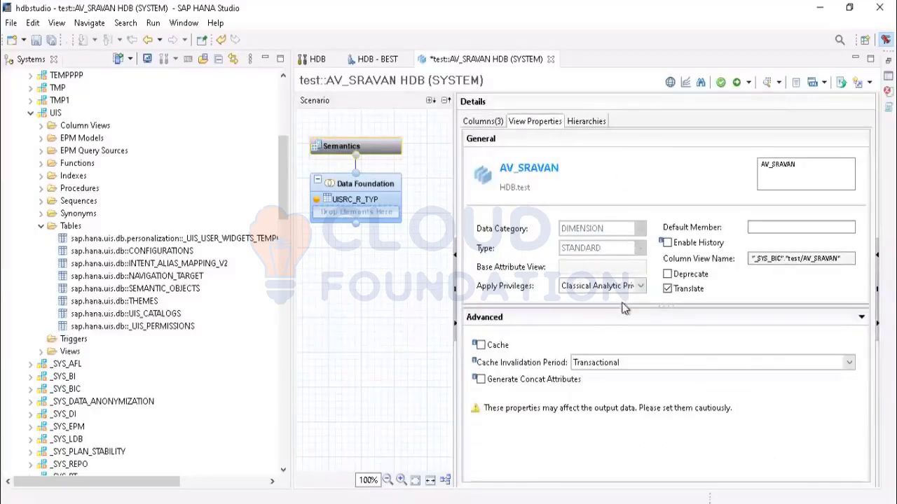
click(484, 126)
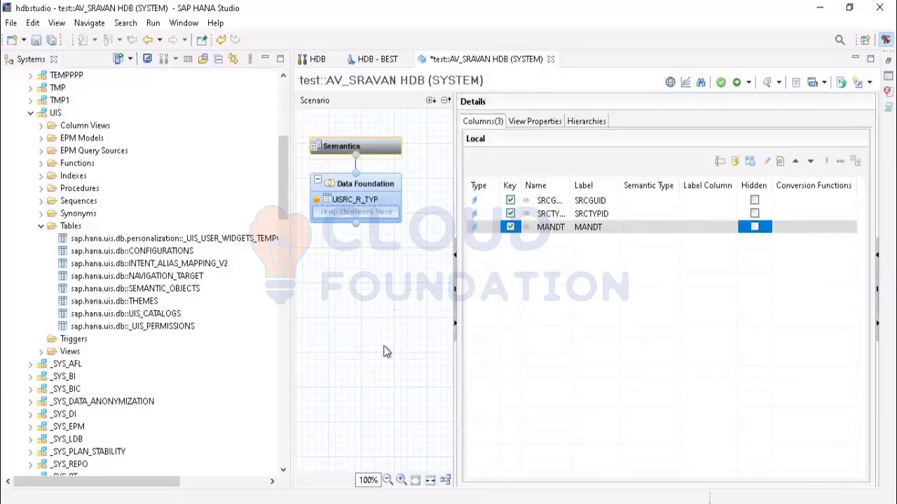
mouse_move(405, 207)
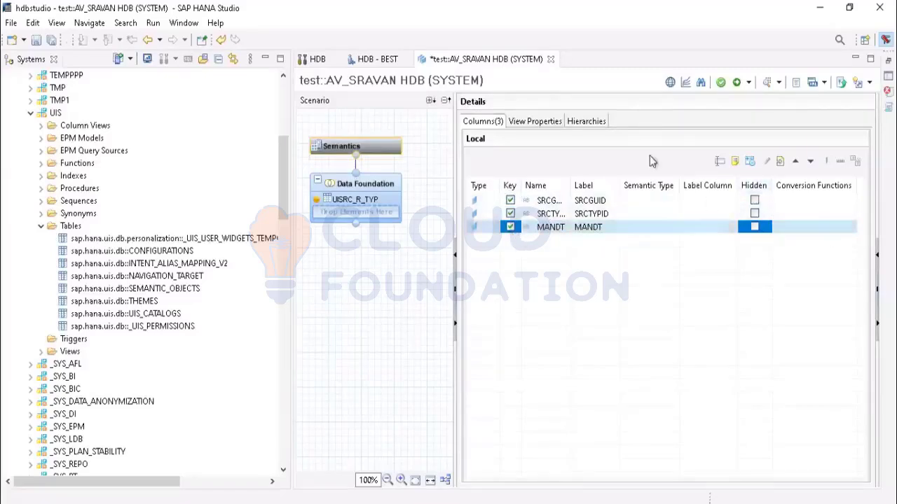
click(532, 125)
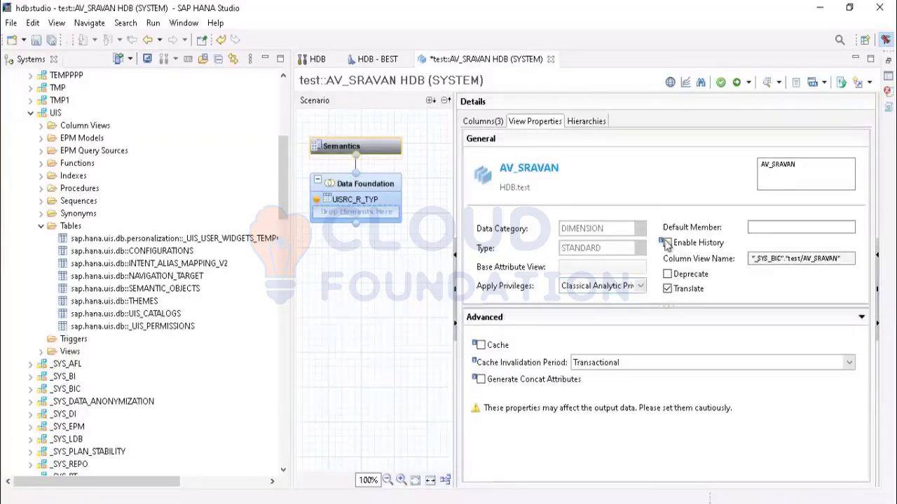
click(629, 289)
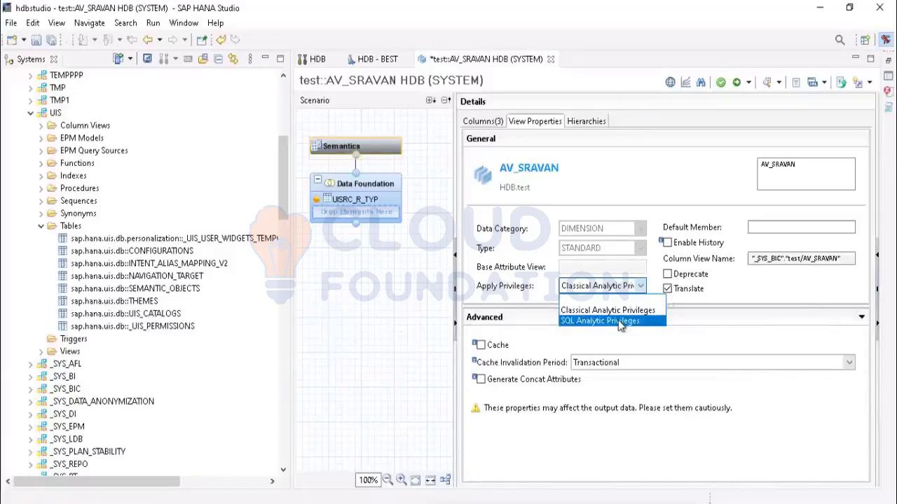
click(520, 296)
click(597, 288)
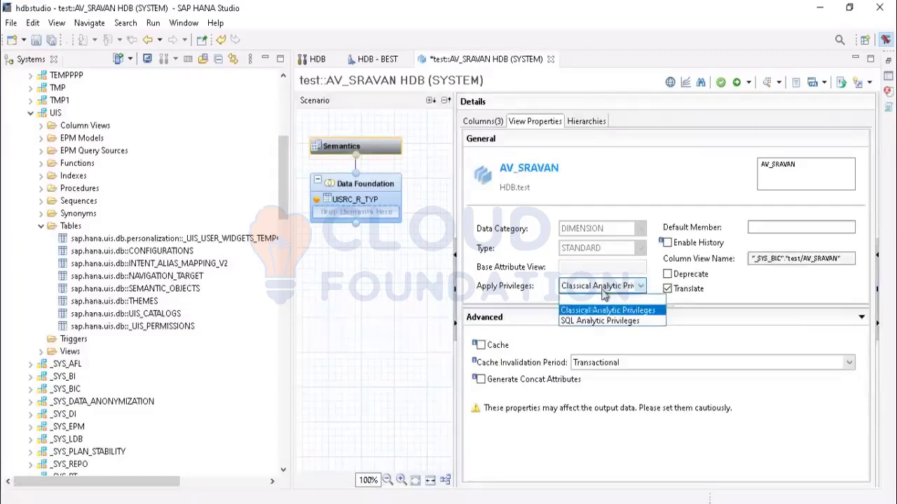
click(589, 313)
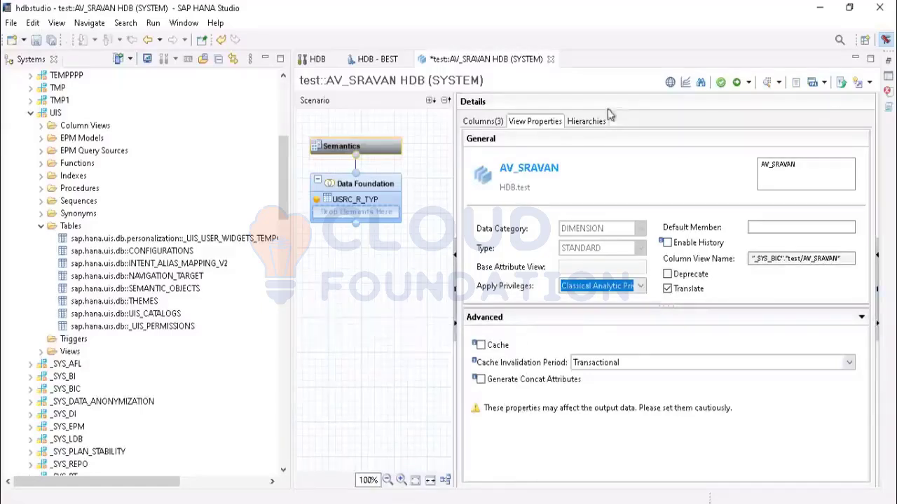
click(628, 289)
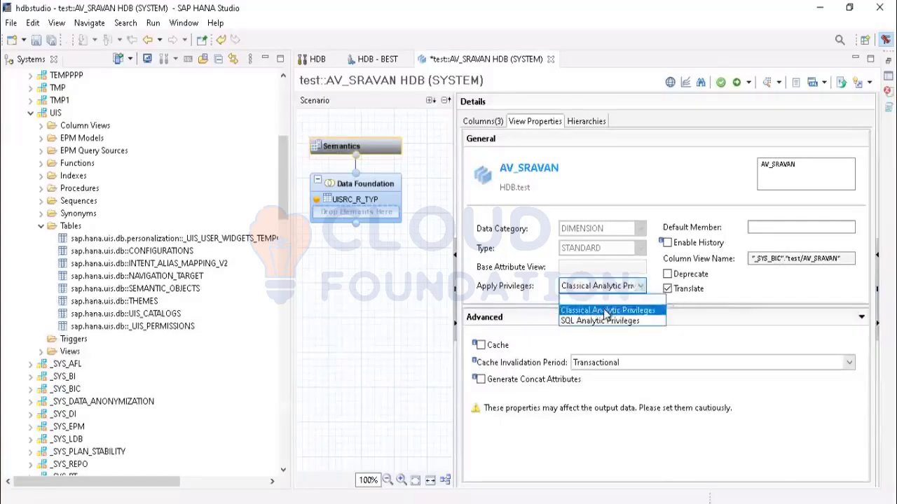
click(606, 300)
Check the view's hierarchies and examine its description text in the view properties
click(577, 123)
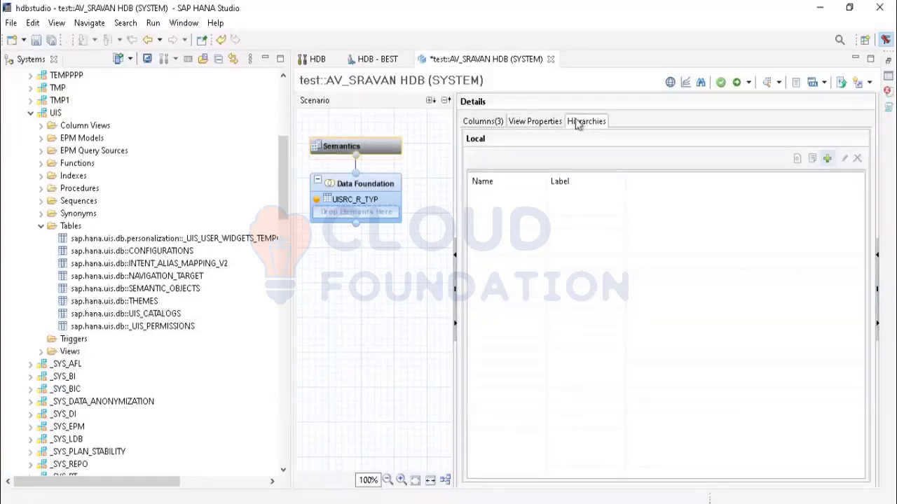
click(525, 121)
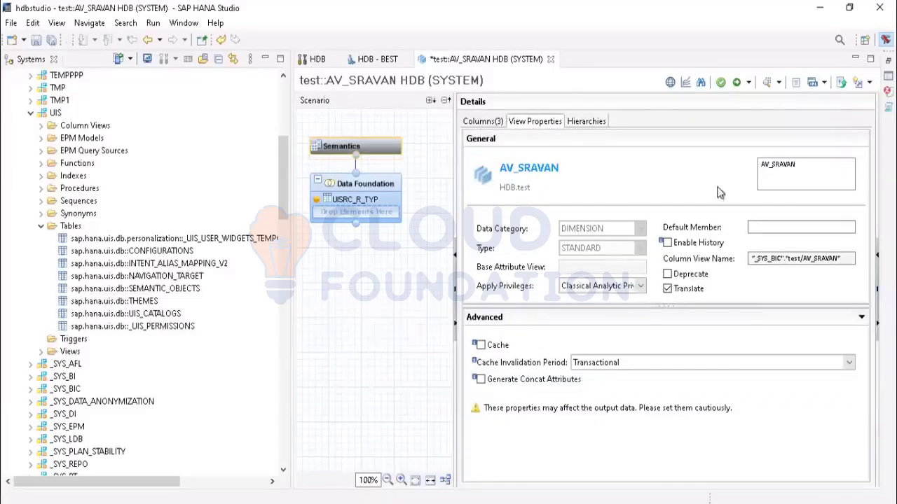
drag(814, 170, 765, 171)
click(802, 172)
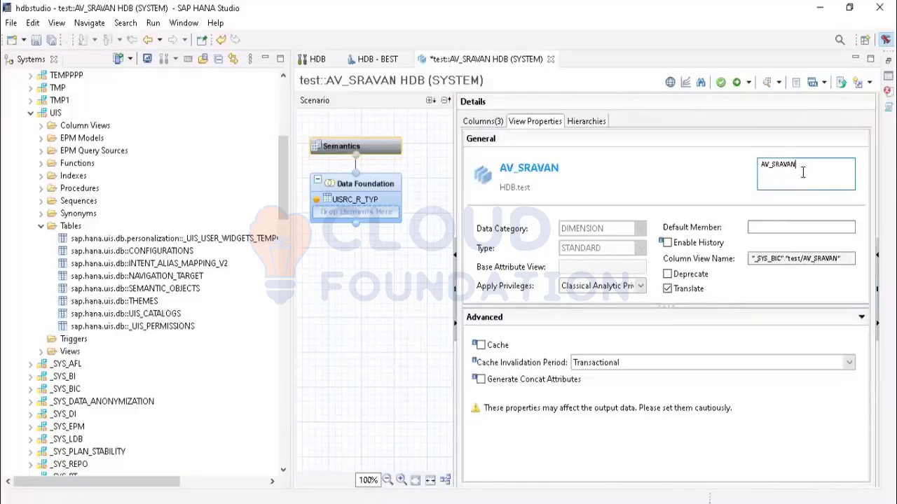
double_click(784, 164)
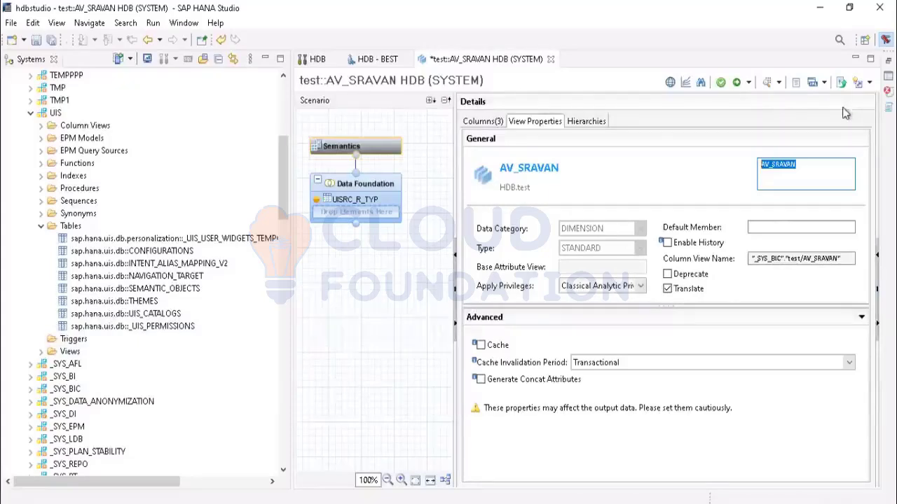
Save and validate the attribute view, and activate it
click(723, 85)
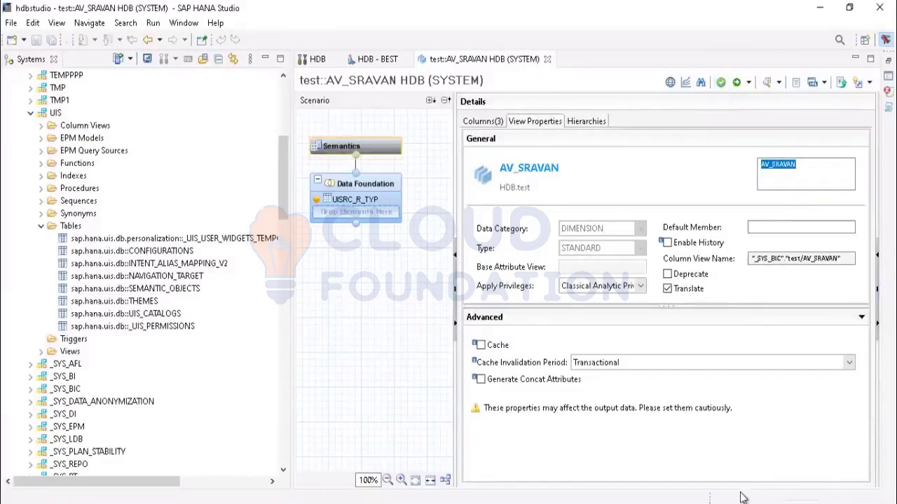
click(737, 84)
Locate the new attribute view in the test package's Attribute Views folder under Content
right_click(55, 116)
click(284, 144)
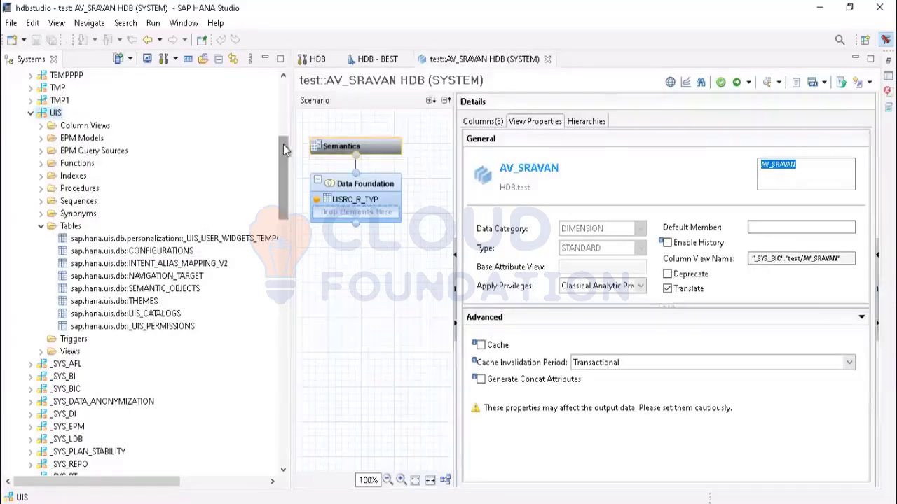
drag(283, 145, 282, 261)
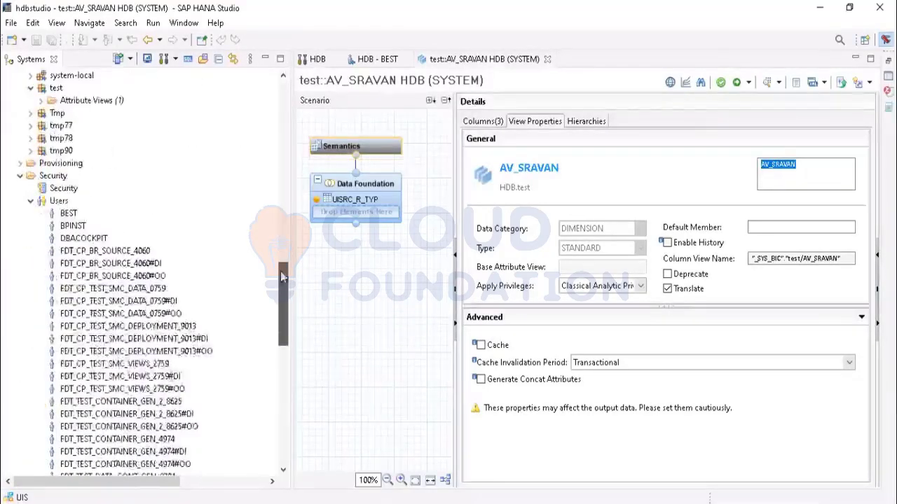
scroll(124, 306, up, 7)
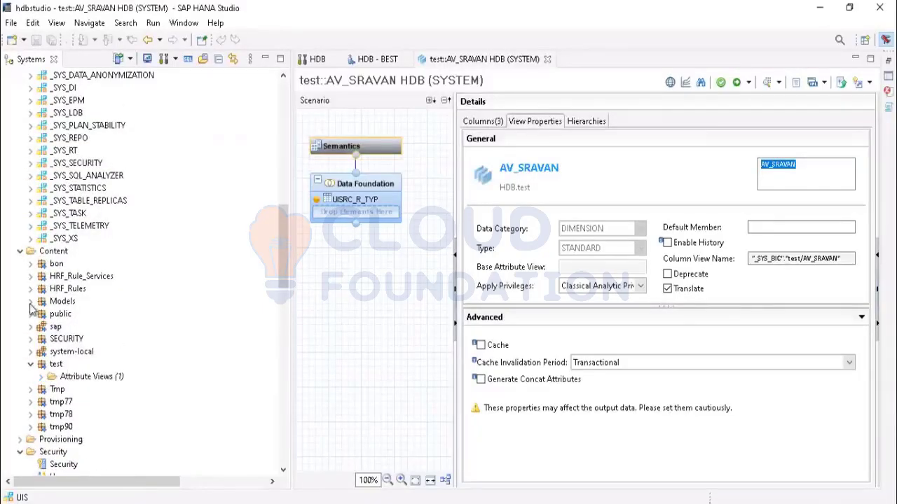
click(40, 377)
click(79, 391)
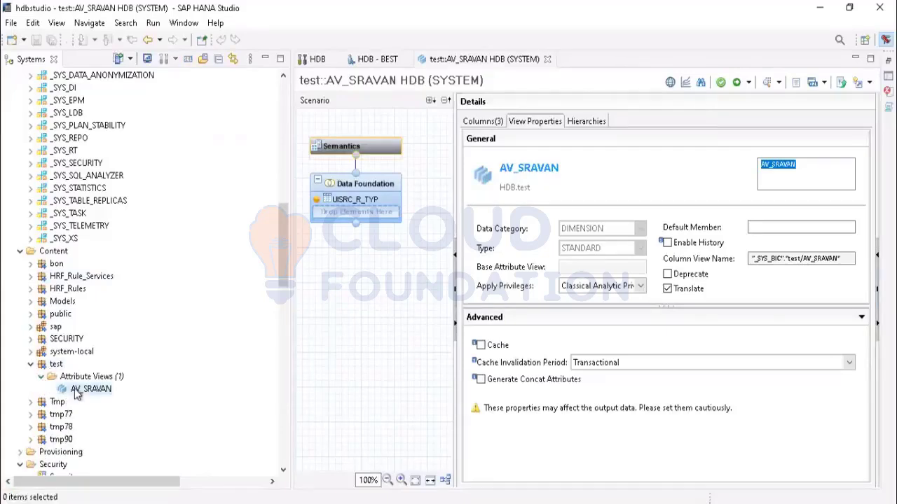
Refresh the Content folder and reopen the test package's Attribute Views folder to reach the attribute view
right_click(50, 251)
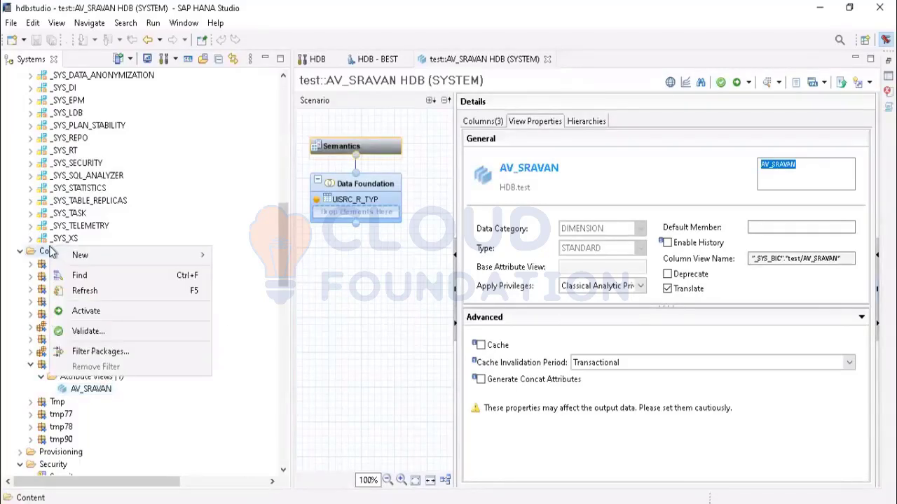
click(87, 290)
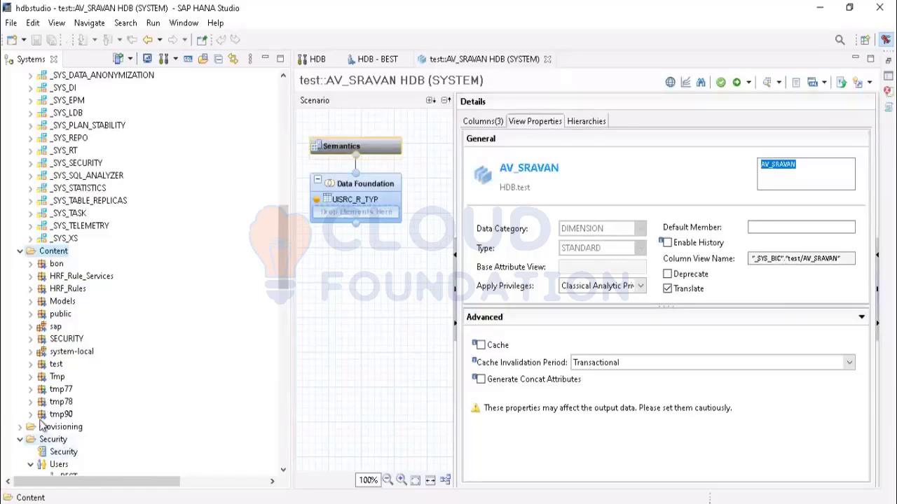
click(31, 378)
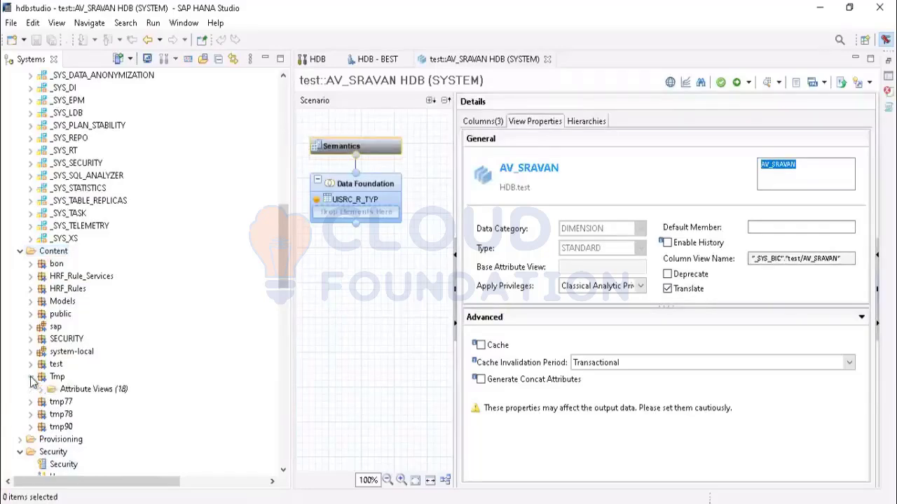
click(31, 378)
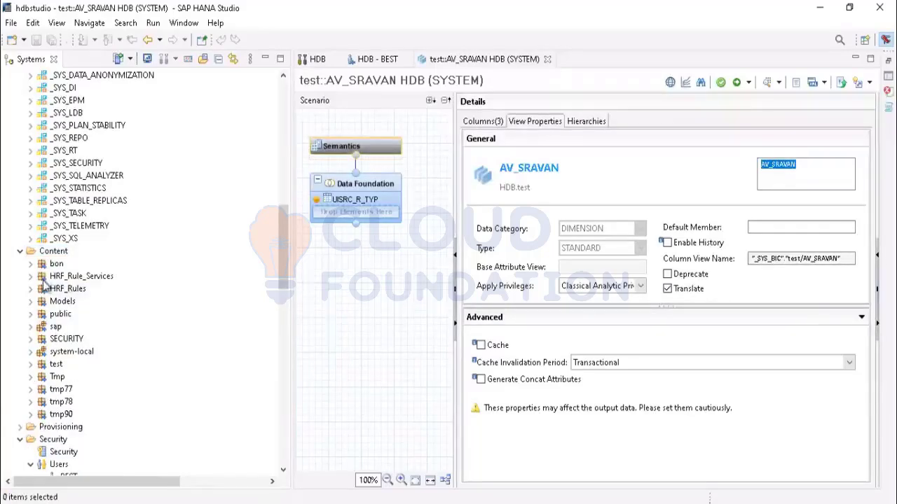
click(31, 365)
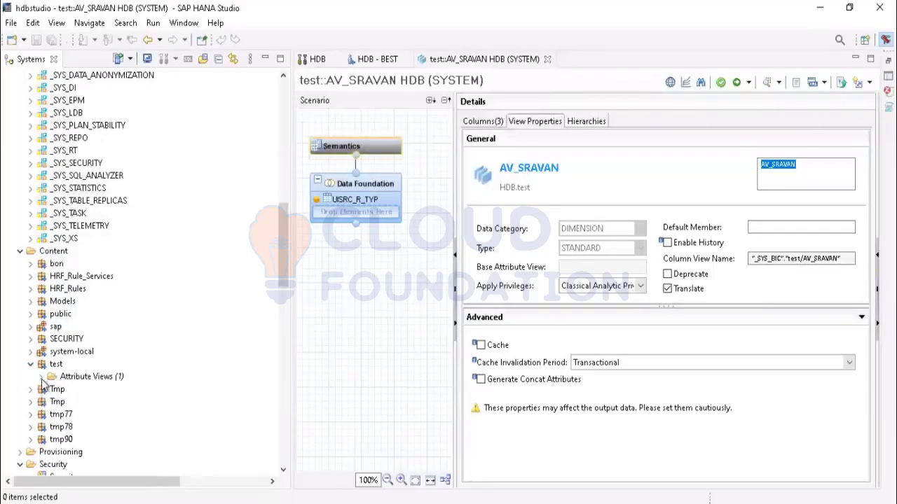
click(42, 378)
click(85, 389)
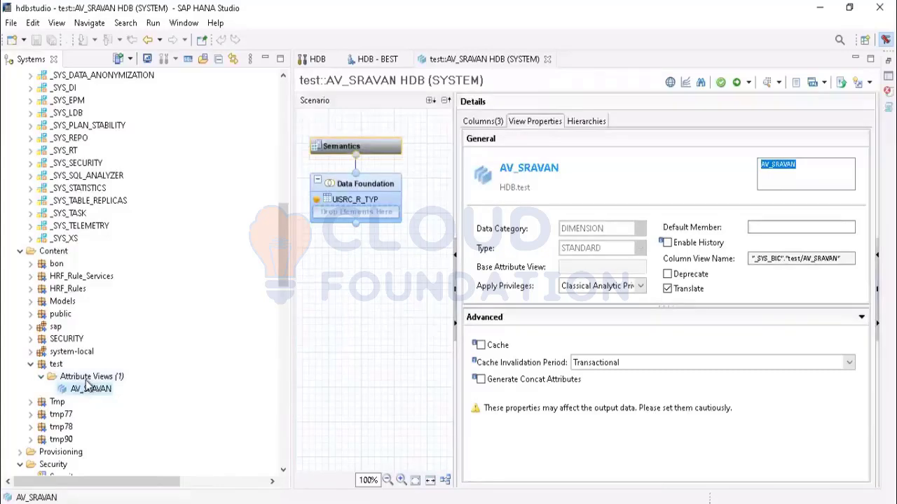
click(86, 379)
click(87, 390)
click(90, 378)
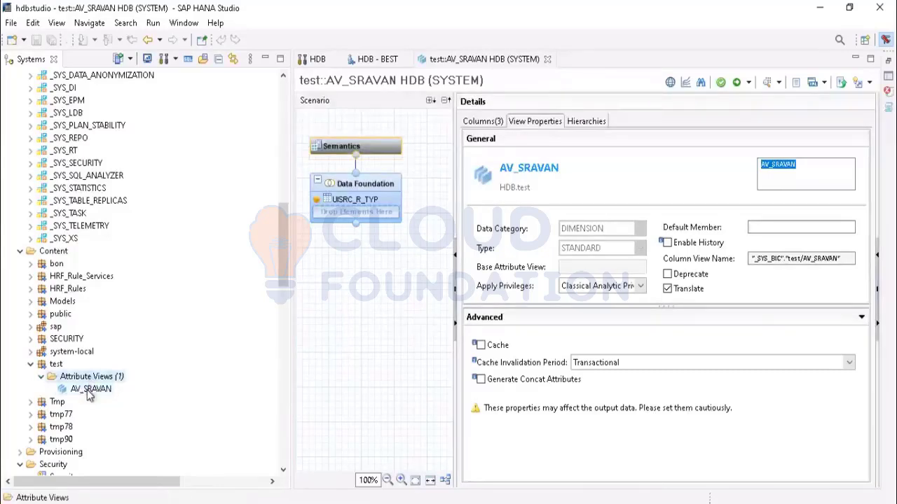
click(87, 390)
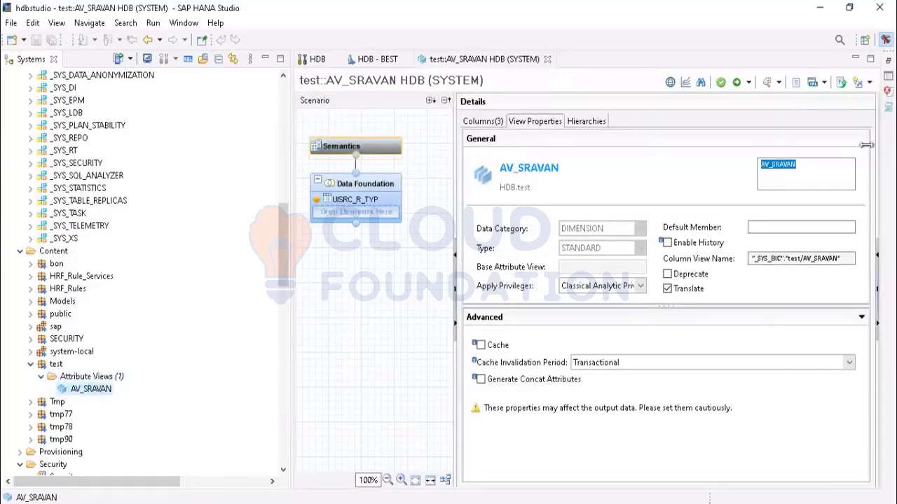
click(95, 378)
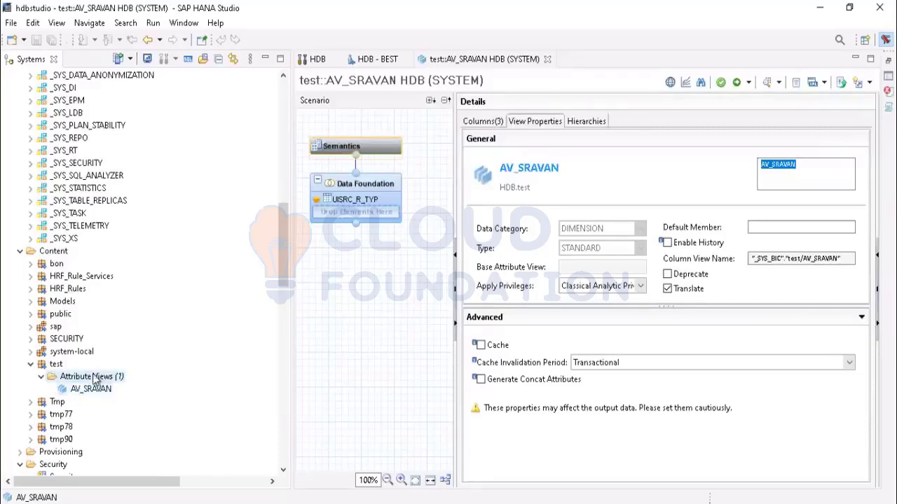
click(56, 365)
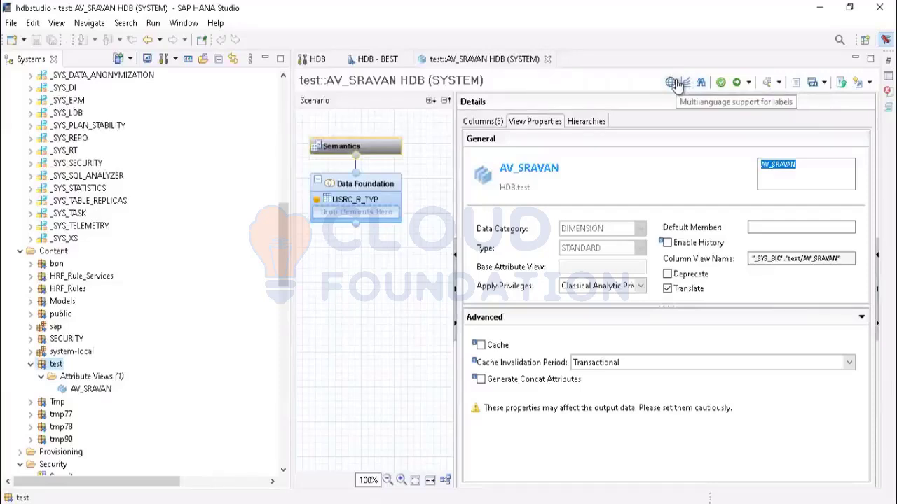
Open the attribute view in the Data Preview Editor
click(779, 84)
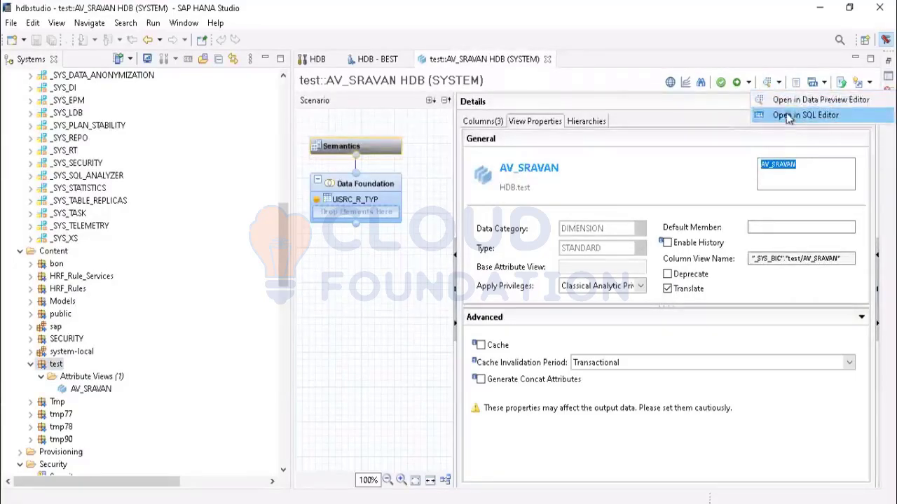
click(778, 82)
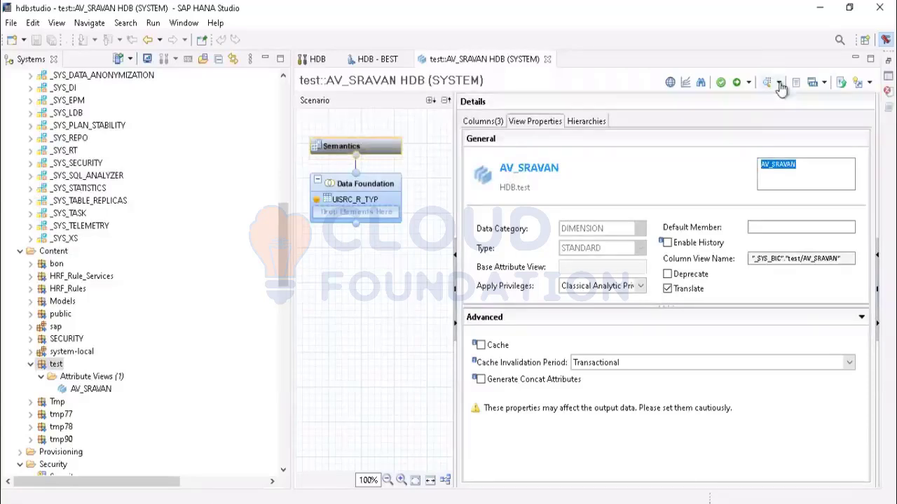
click(778, 82)
click(780, 99)
click(721, 82)
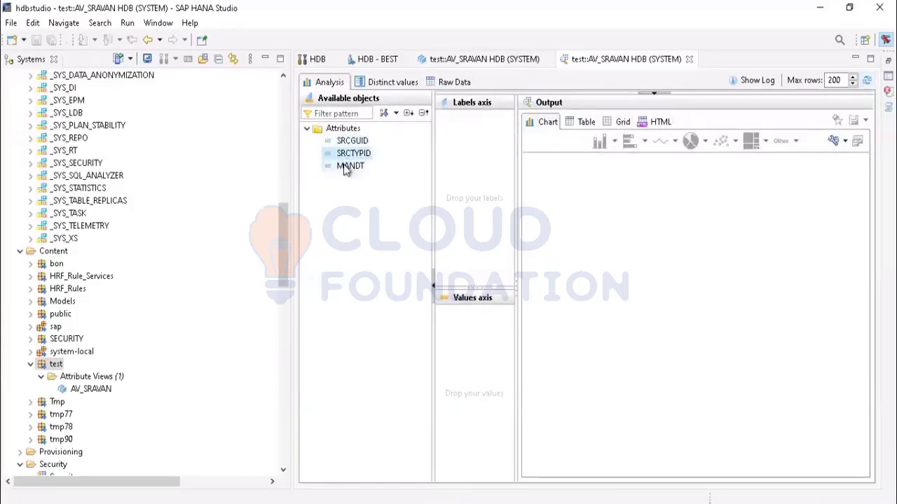
Analyze SRCGUID and SRCTYPID on the labels axis with MANDT on the values axis, and display the output as a table
drag(349, 145, 477, 176)
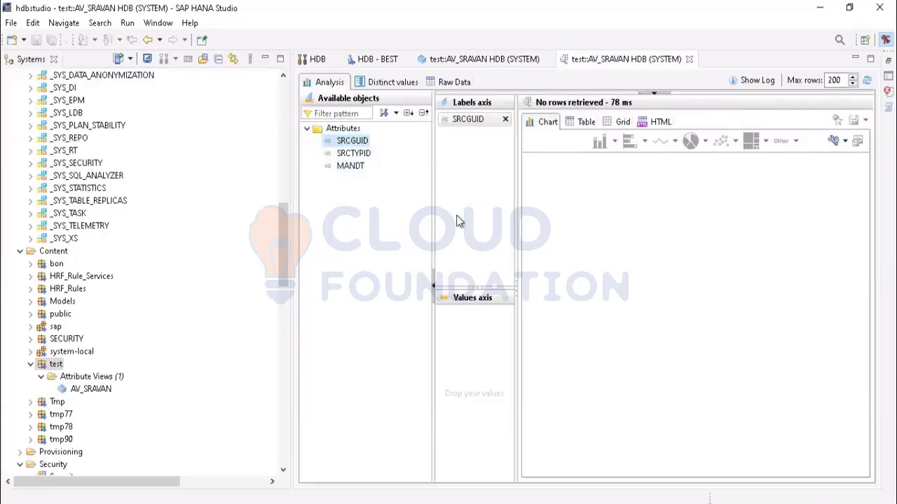
drag(349, 158, 465, 176)
drag(347, 171, 458, 324)
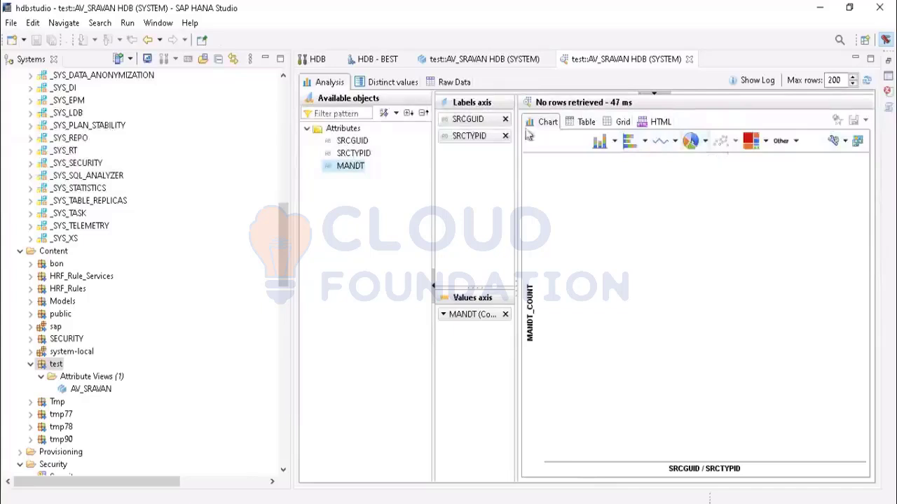
click(578, 122)
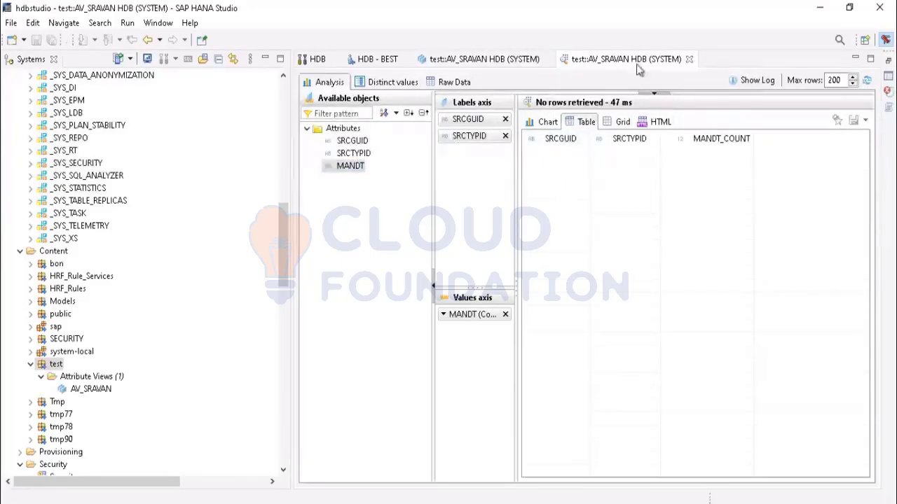
Reopen the attribute view's definition and clear the Key setting of the SRCGUID, SRCTYPID and MANDT columns
double_click(87, 390)
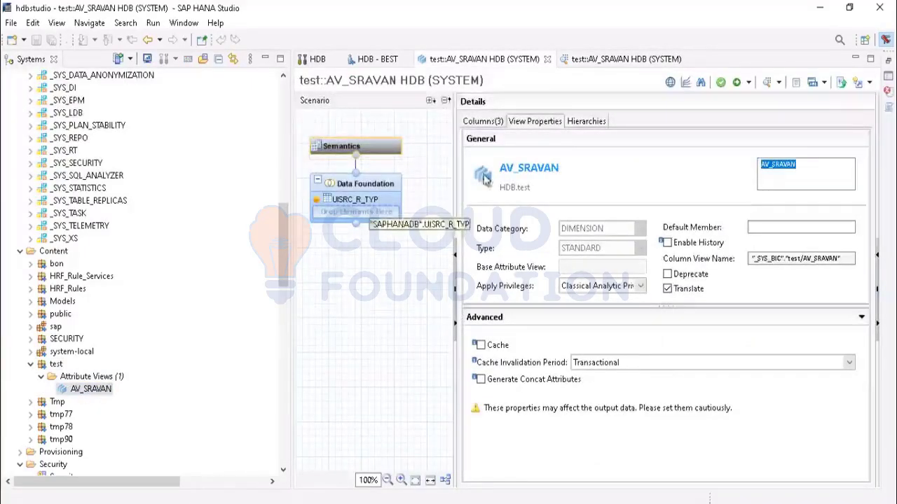
click(481, 123)
click(511, 202)
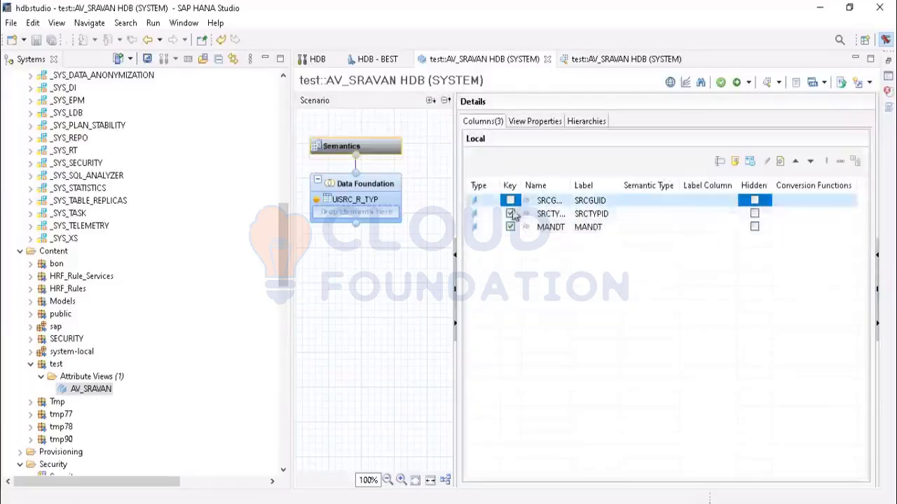
click(512, 213)
click(510, 226)
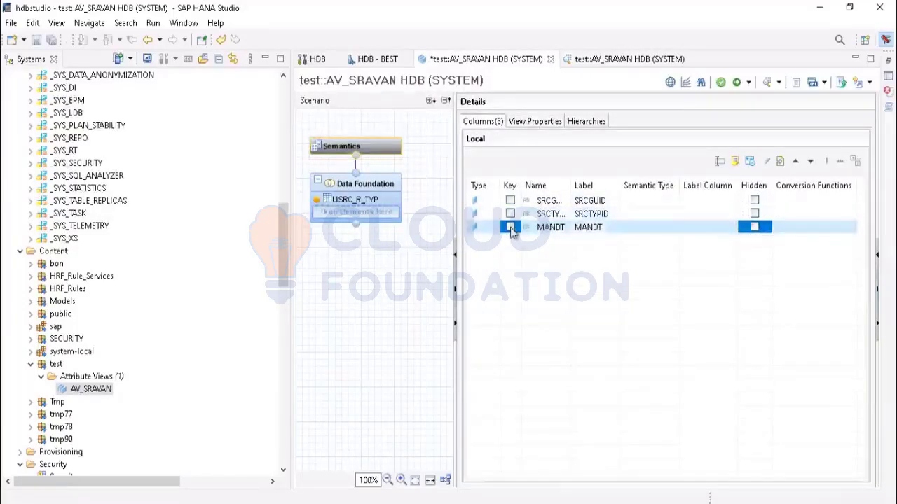
click(534, 123)
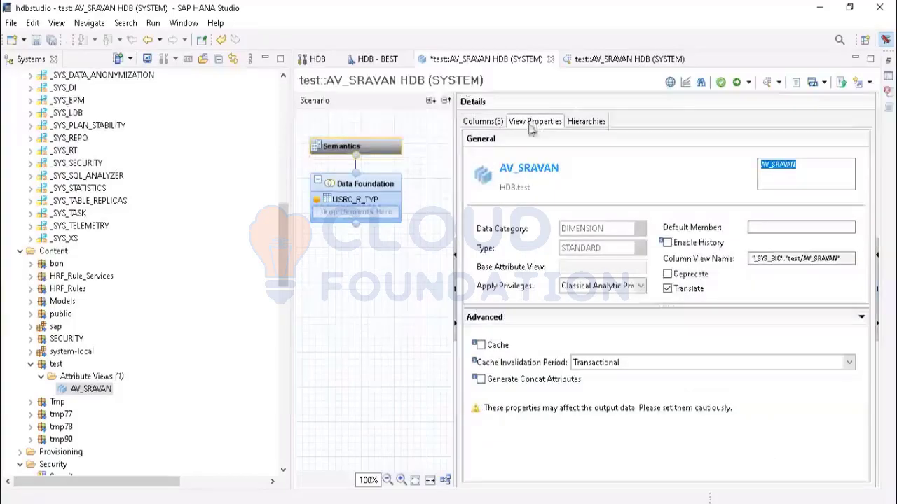
click(595, 122)
click(498, 124)
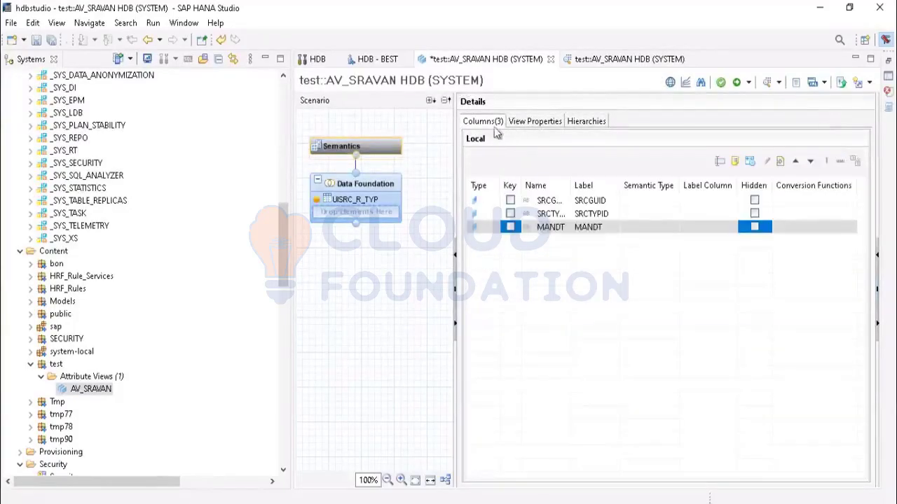
Remove the UISRC_R_TYP table from the Data Foundation node
click(369, 200)
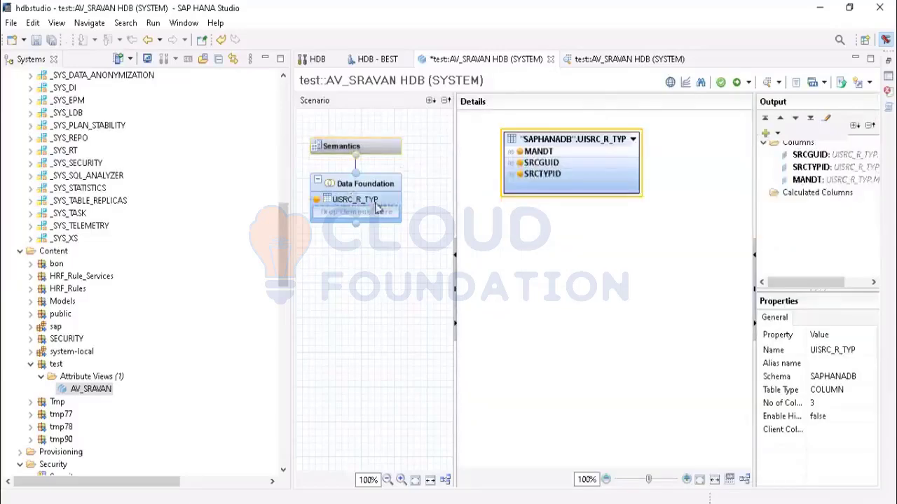
right_click(598, 155)
click(543, 259)
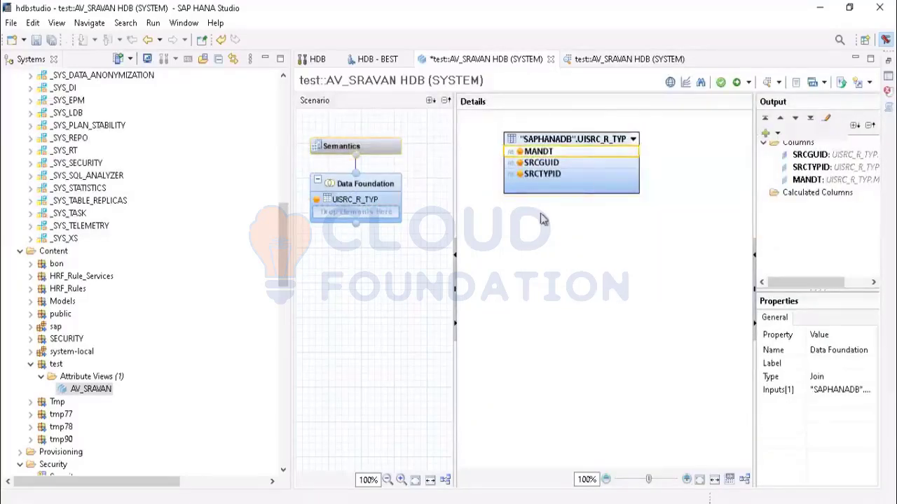
drag(573, 143, 589, 151)
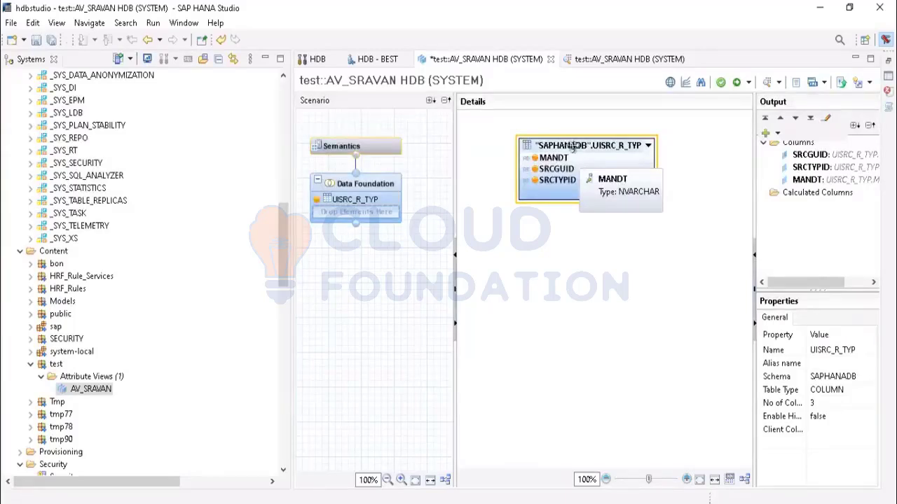
right_click(595, 153)
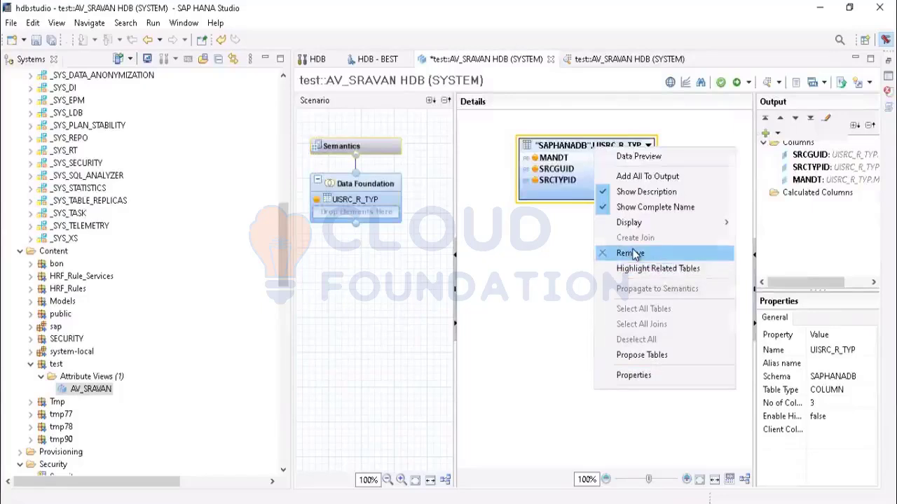
click(623, 253)
click(516, 268)
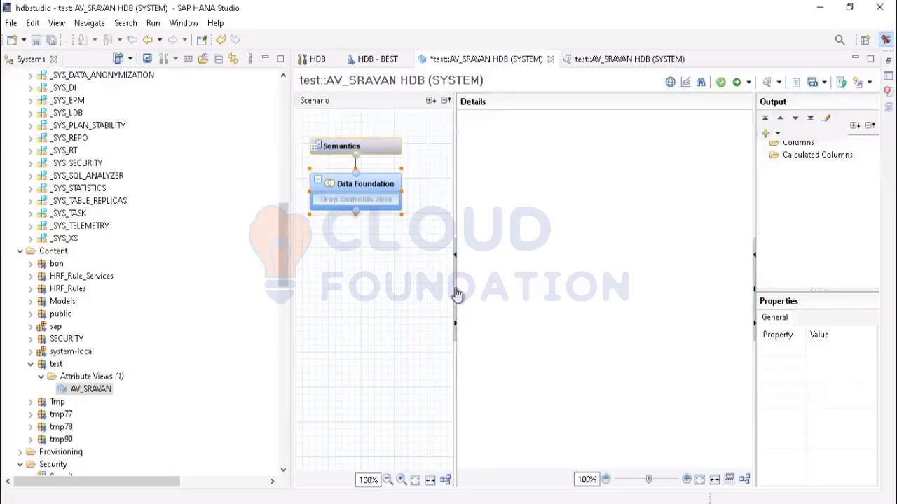
Enlarge the Scenario area to fill the whole view editor
click(456, 329)
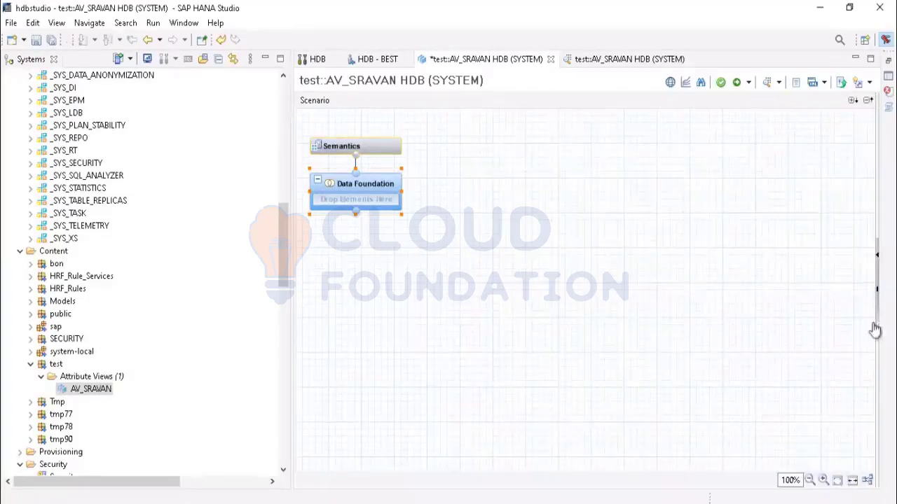
click(875, 257)
mouse_move(341, 178)
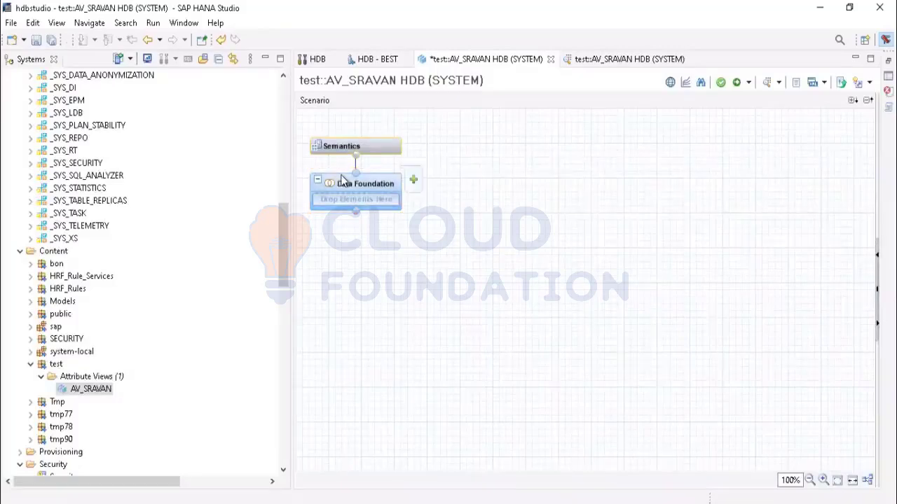
click(413, 181)
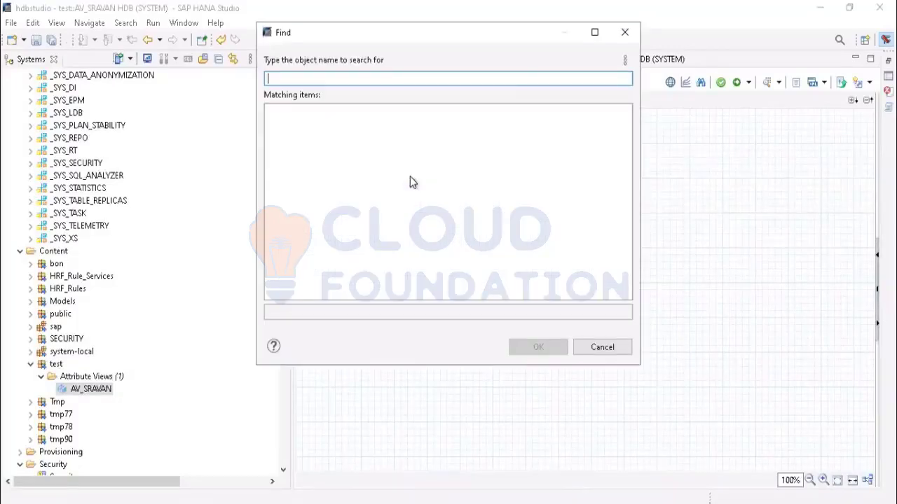
click(622, 32)
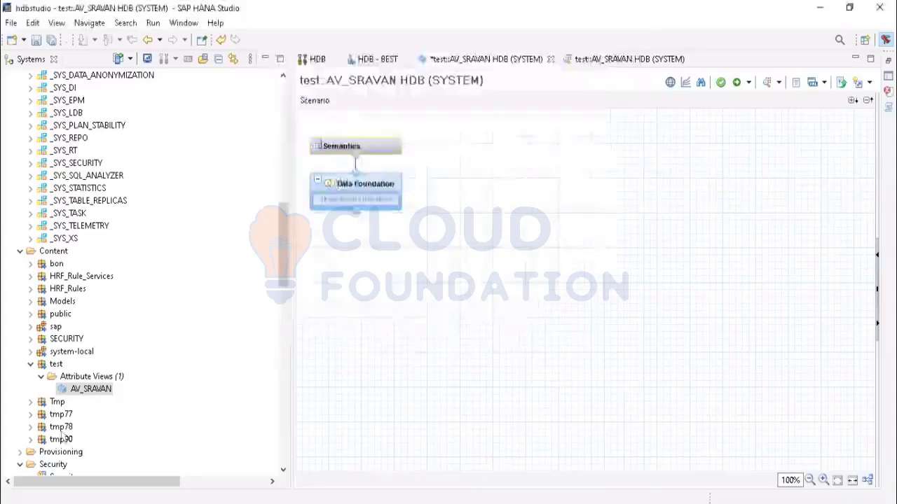
Expand the Tmp package's attribute views in the system tree and open MDGF_0G_ACCCCDET
scroll(75, 414, down, 1)
scroll(75, 415, down, 2)
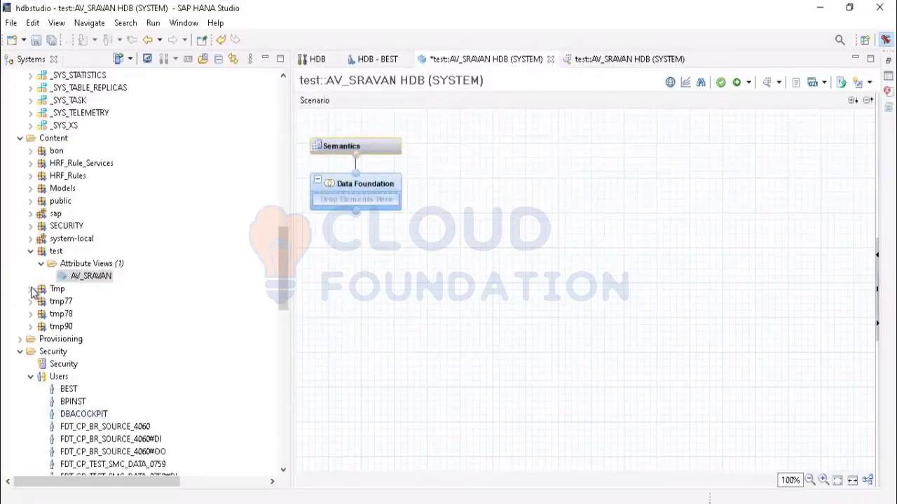
click(31, 289)
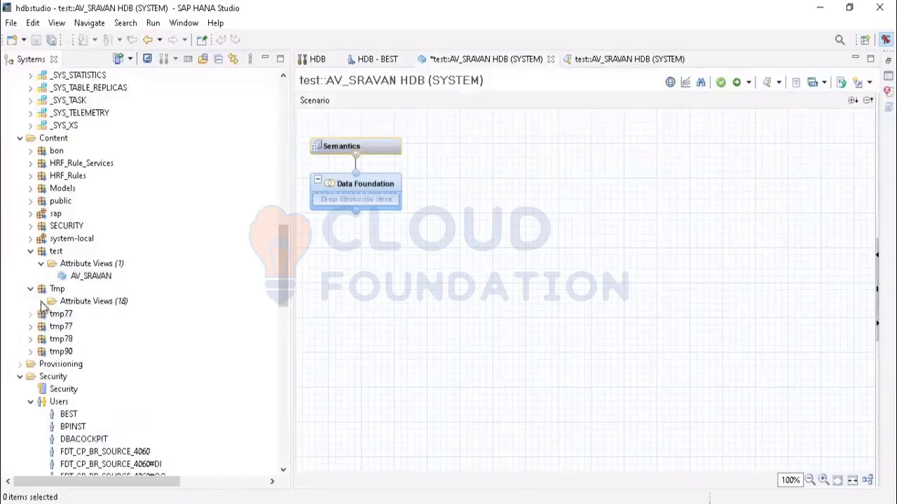
click(41, 301)
scroll(100, 359, down, 1)
scroll(100, 359, down, 2)
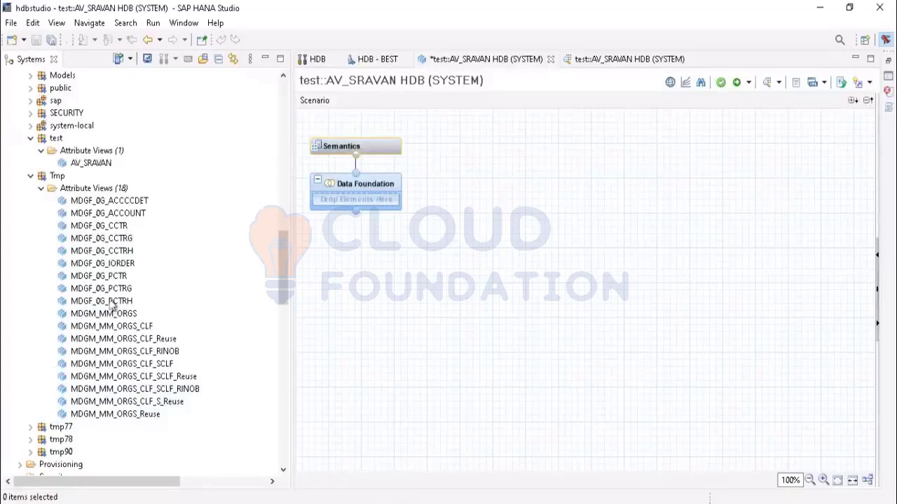
click(113, 201)
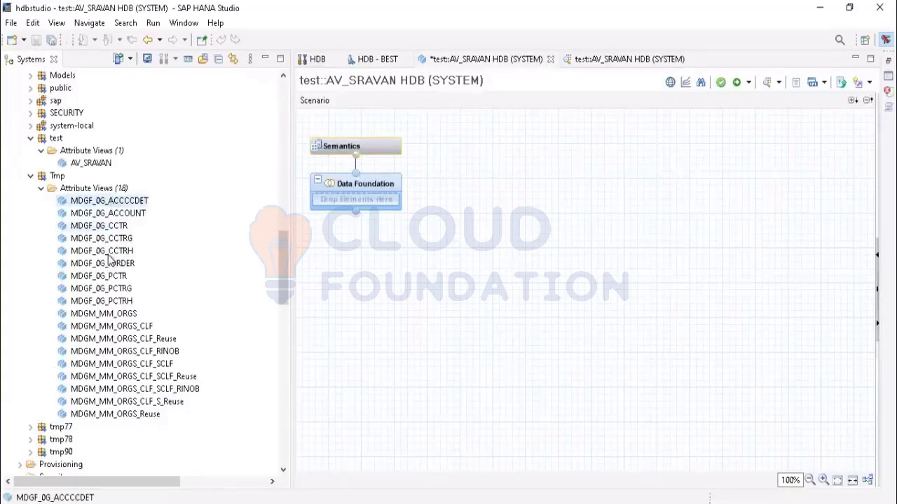
double_click(98, 201)
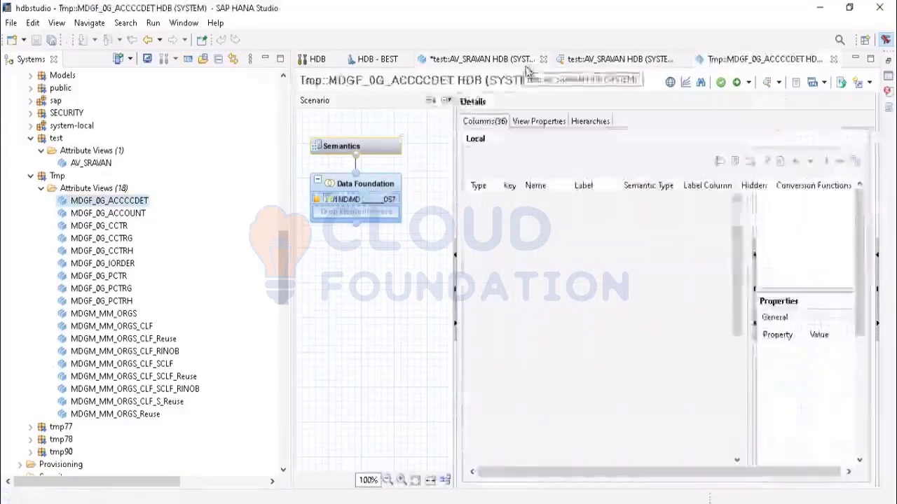
Examine the semantic columns of MDGF_0G_ACCCCDET and the fields of its source table in the Data Foundation node
scroll(560, 308, down, 5)
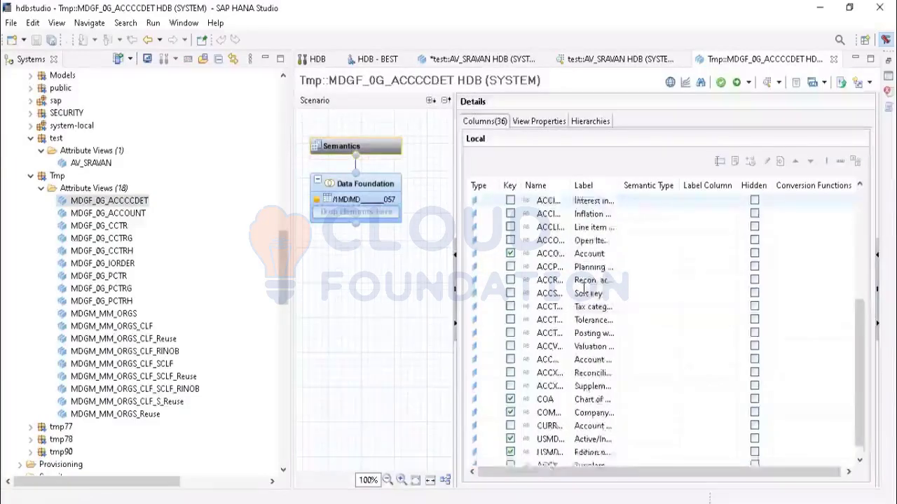
scroll(571, 323, up, 5)
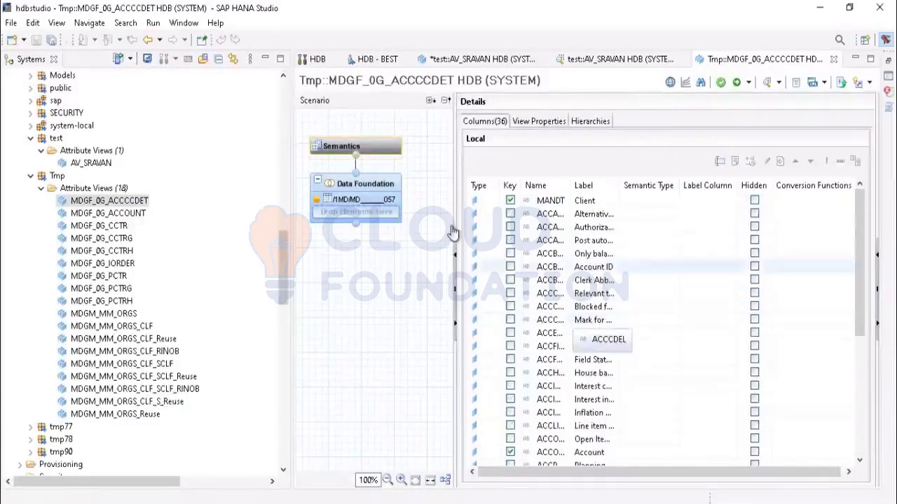
click(352, 201)
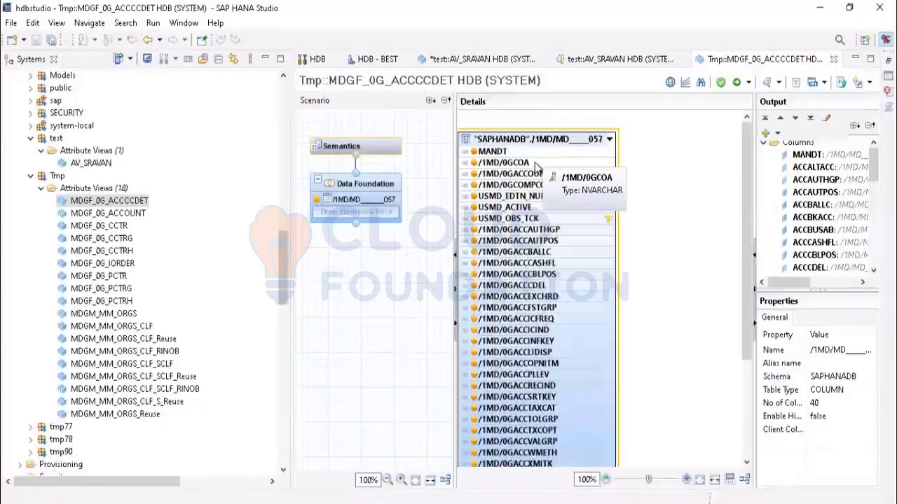
scroll(511, 302, down, 4)
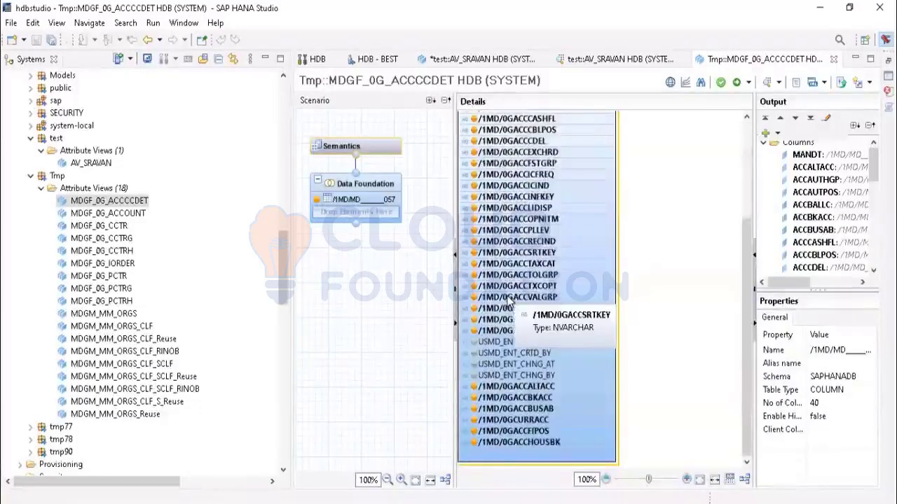
scroll(511, 301, up, 4)
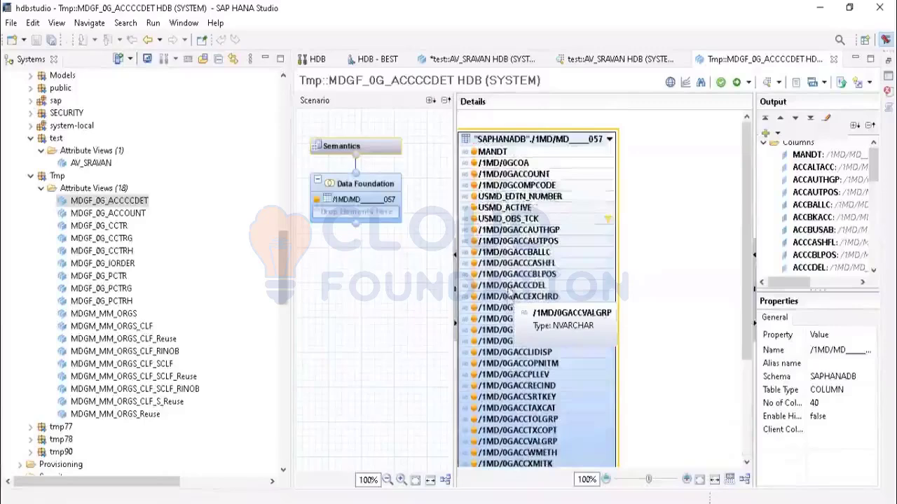
Preview the data of MDGF_0G_ACCCCDET, analyzing ACCOPNITM and ACCLIDISP on the labels axis with ACCICIND on the values axis
click(779, 84)
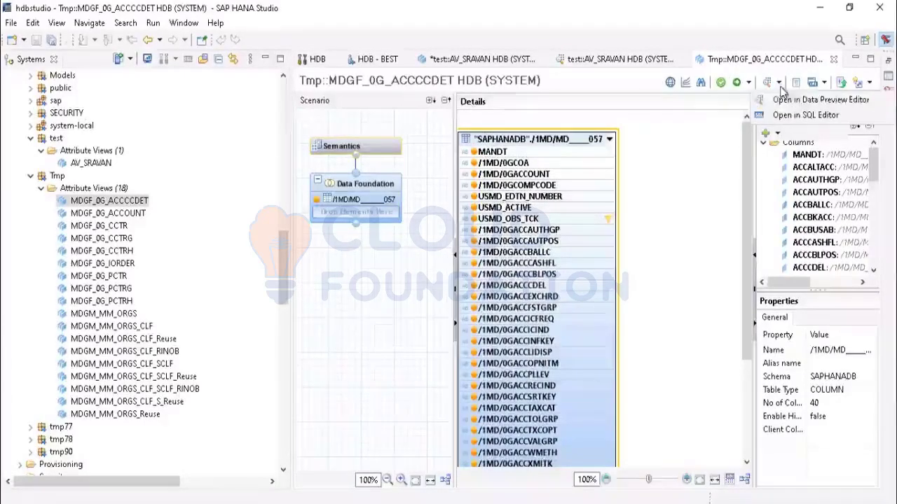
click(795, 101)
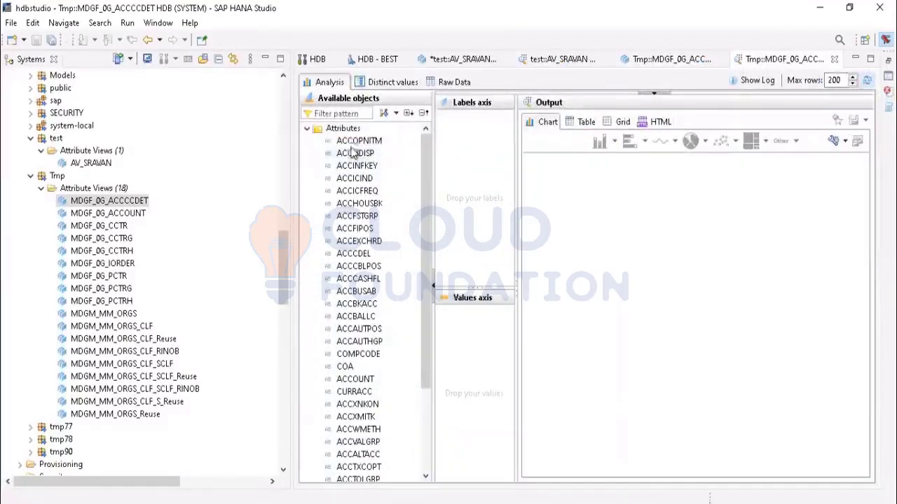
drag(354, 140, 467, 172)
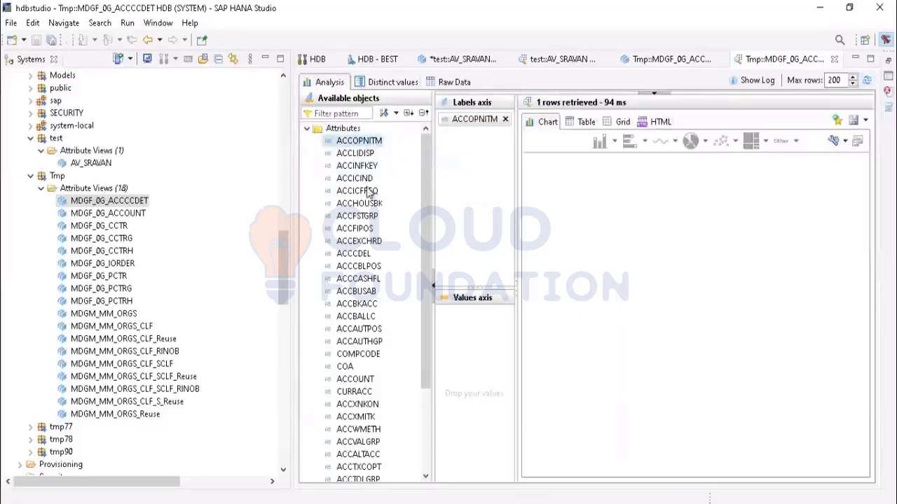
drag(368, 166, 469, 179)
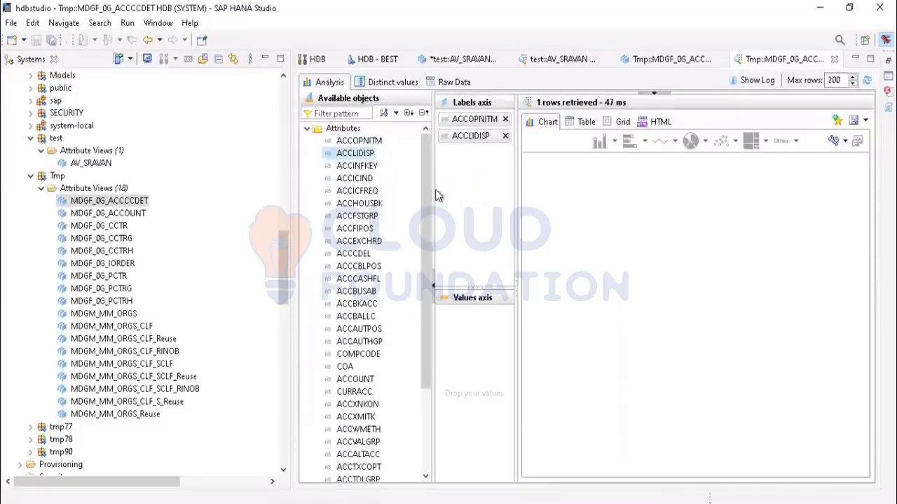
drag(354, 180, 484, 360)
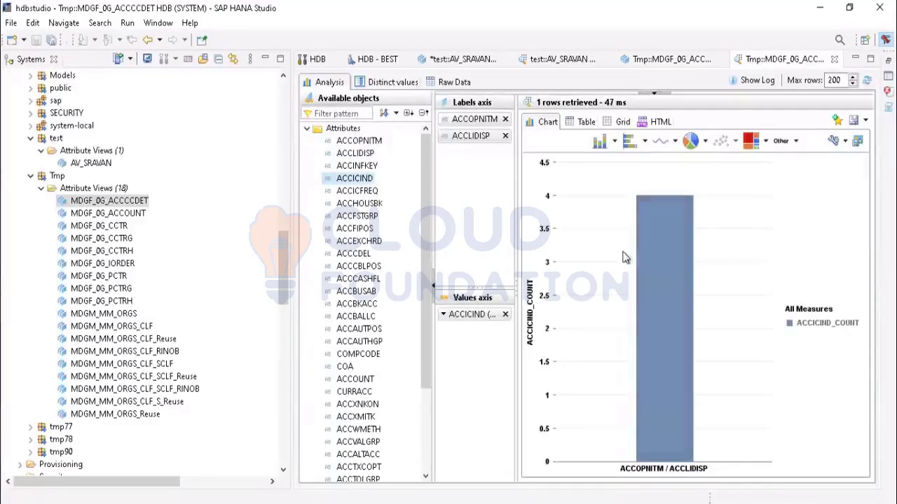
Add ACCHOUSBK and ACCFSTGRP to the labels axis and ACCEXCHRD and ACCCBLPOS to the values axis of the chart
drag(358, 203, 448, 203)
click(350, 242)
drag(407, 275, 473, 347)
drag(350, 218, 473, 175)
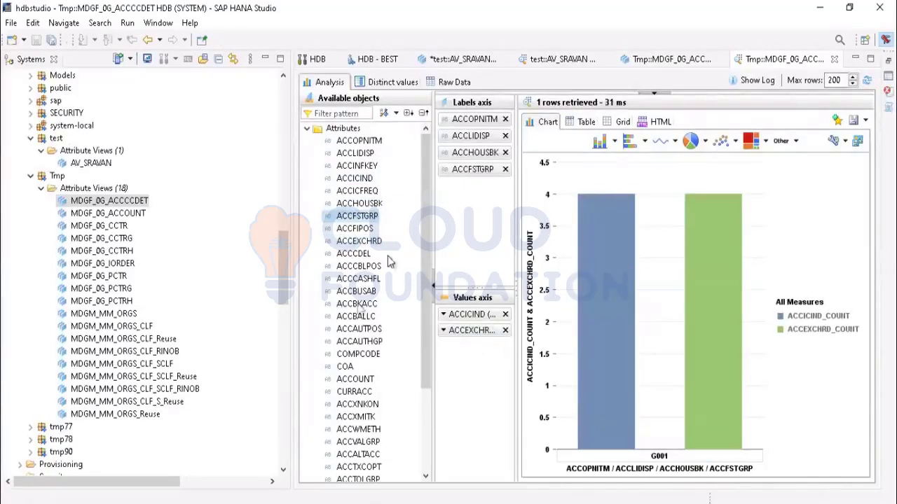
drag(360, 267, 460, 357)
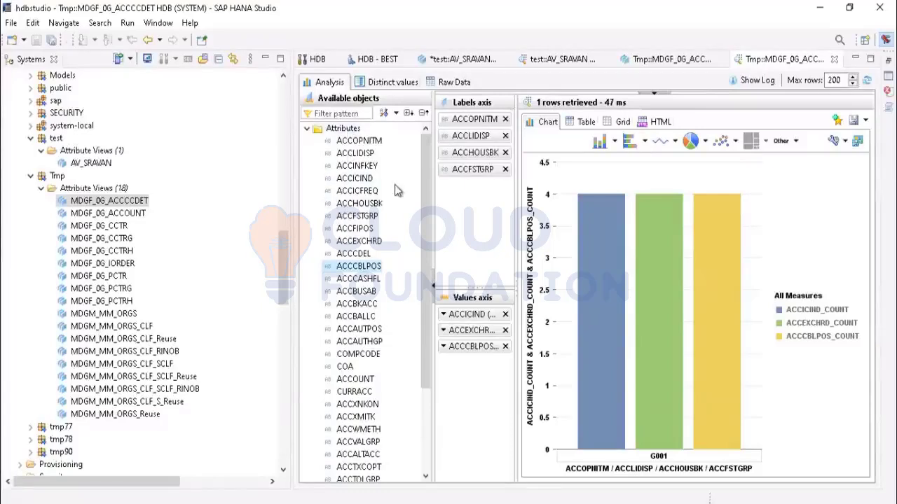
Close the data preview and the definition of the MDGF_0G_ACCCCDET view
drag(422, 199, 461, 425)
scroll(361, 308, up, 4)
click(832, 59)
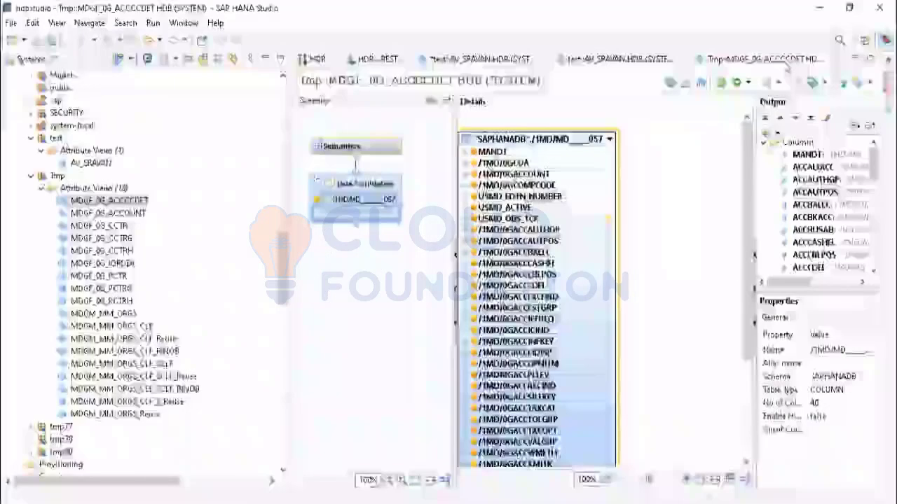
click(834, 60)
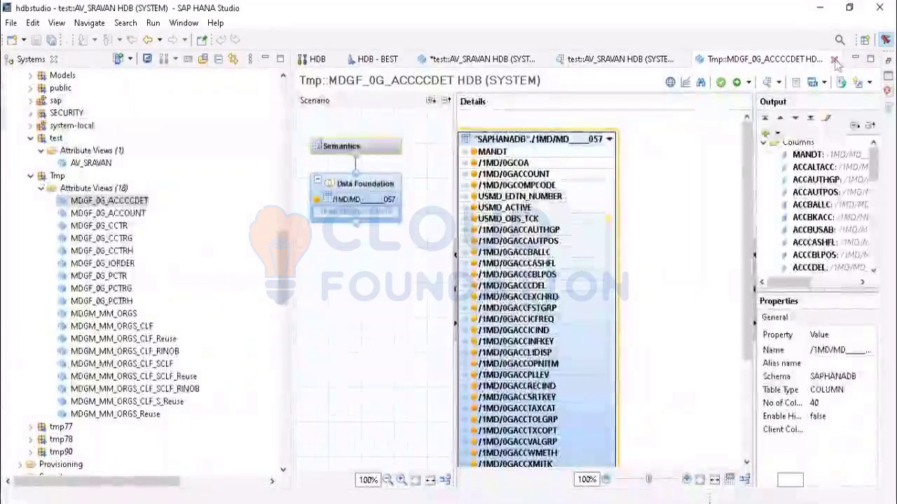
Open the MDGF_0G_CCTR attribute view from the Tmp package and look through its semantic columns
double_click(99, 226)
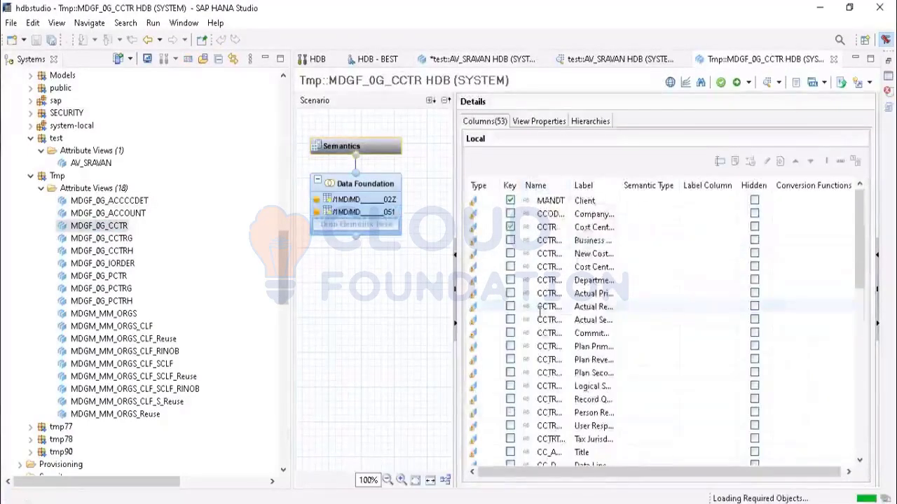
scroll(538, 309, down, 9)
scroll(538, 315, up, 9)
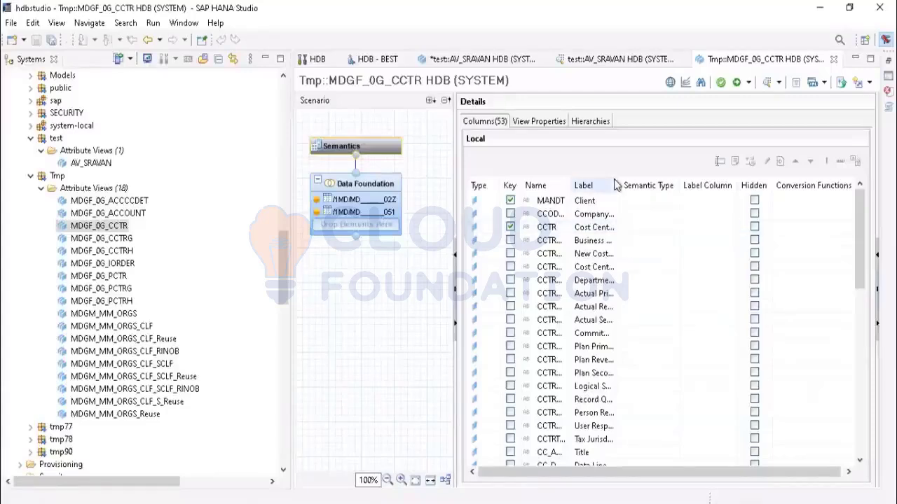
Widen the Label column until the full descriptions fit, and check the view properties of MDGF_0G_CCTR
drag(618, 180, 651, 180)
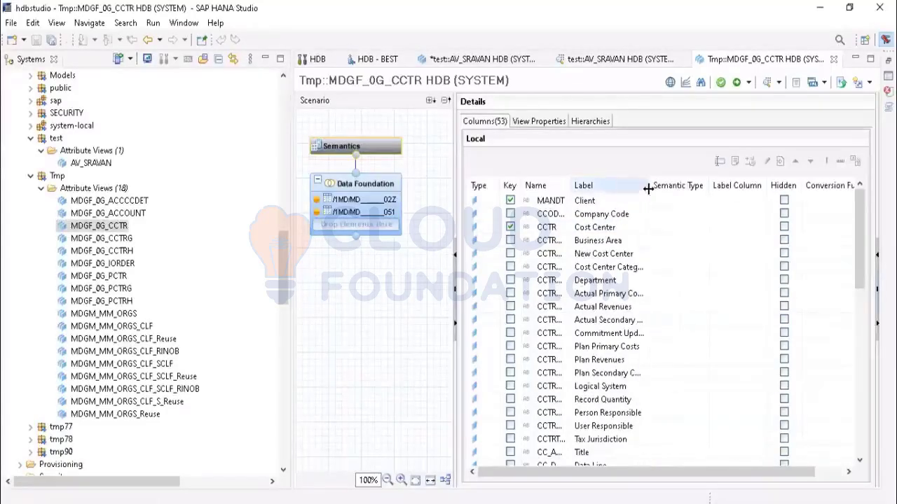
scroll(527, 273, down, 6)
scroll(525, 295, up, 6)
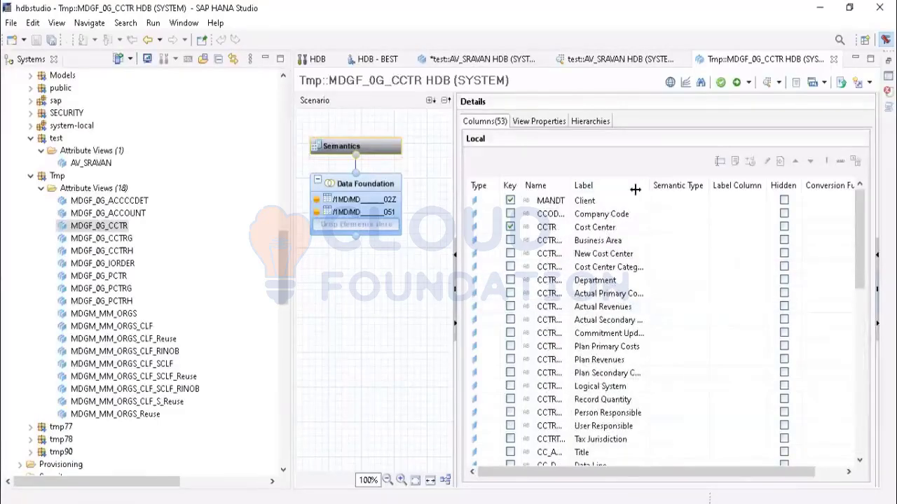
drag(650, 185, 680, 186)
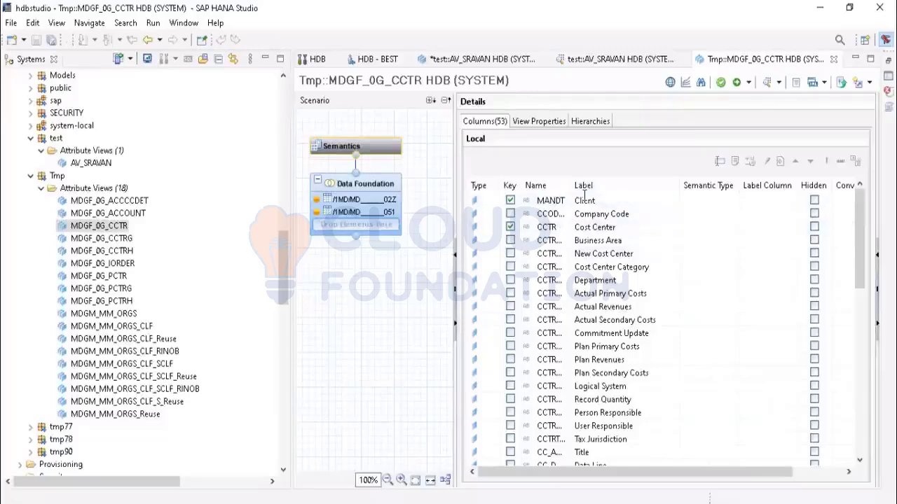
drag(596, 231, 599, 277)
click(547, 121)
click(501, 123)
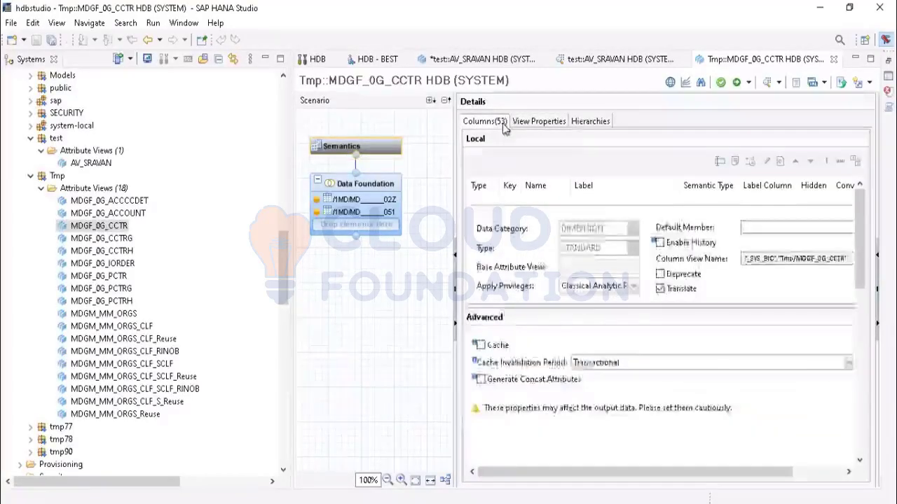
Preview the data of MDGF_0G_CCTR, analyzing CC_NAME3 and CC_NAME2 on the labels axis with CC_DRNAM and CC_NAME1 on the values axis
click(779, 82)
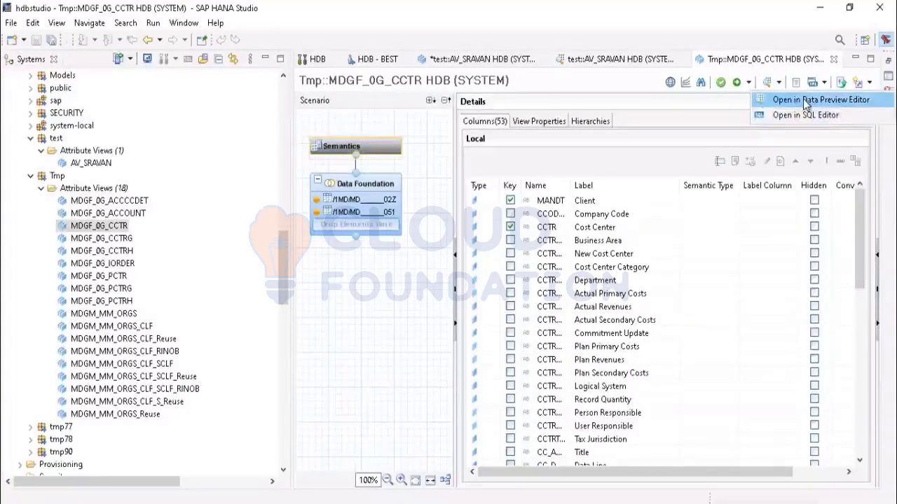
click(806, 103)
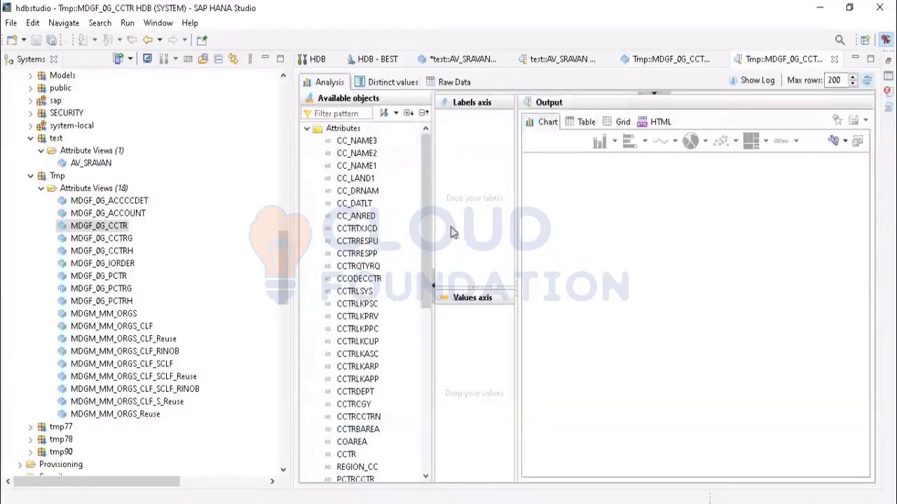
scroll(366, 246, down, 5)
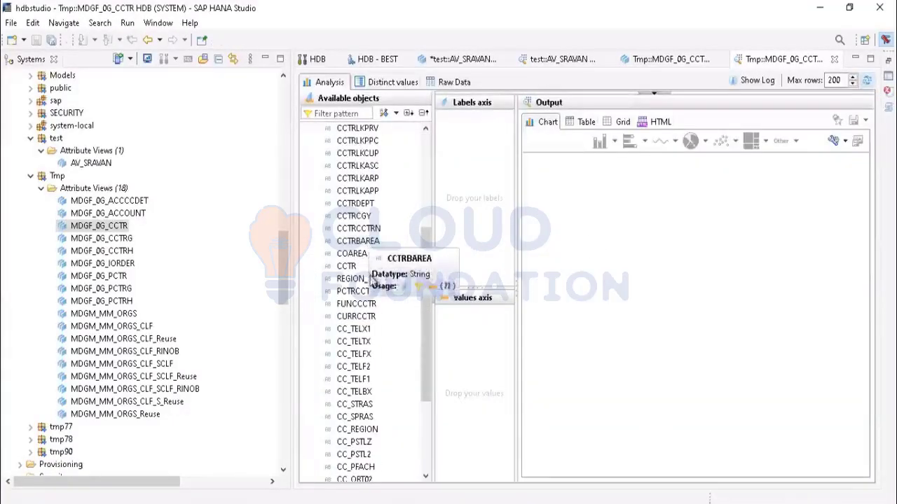
scroll(372, 280, up, 5)
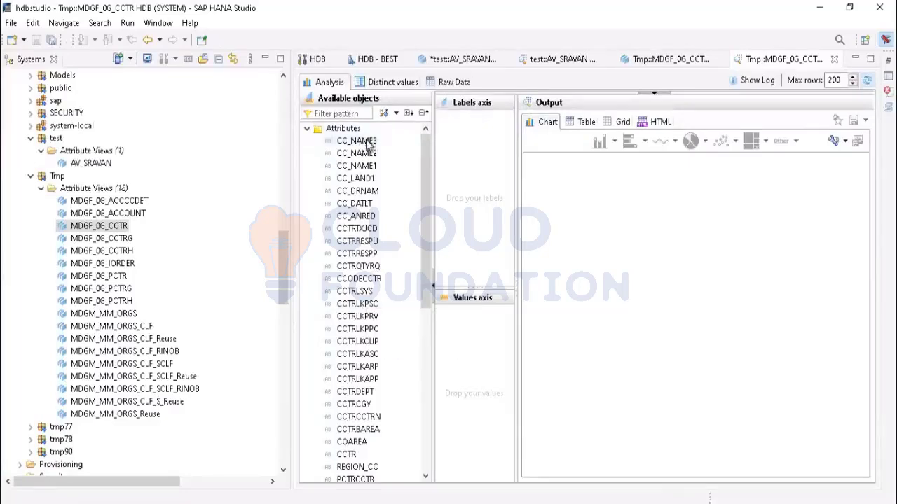
drag(368, 143, 459, 162)
drag(358, 152, 475, 177)
drag(353, 192, 451, 327)
mouse_move(356, 166)
mouse_down()
mouse_move(483, 340)
mouse_move(469, 320)
mouse_up()
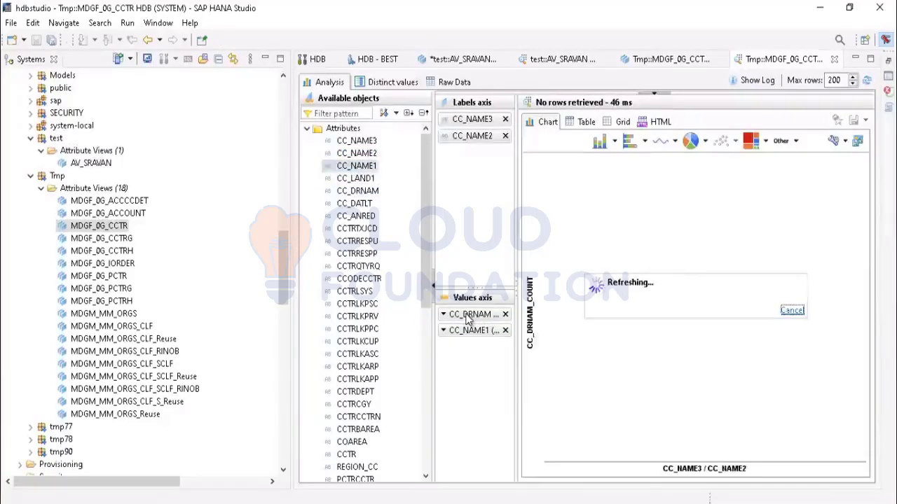
Add CC_DRNAM and CCTRTXJCD to the labels axis and CCTRRESPU, CCTRDEPT, CCTRBAREA and CCTRLKPRV to the values axis
drag(356, 241, 479, 370)
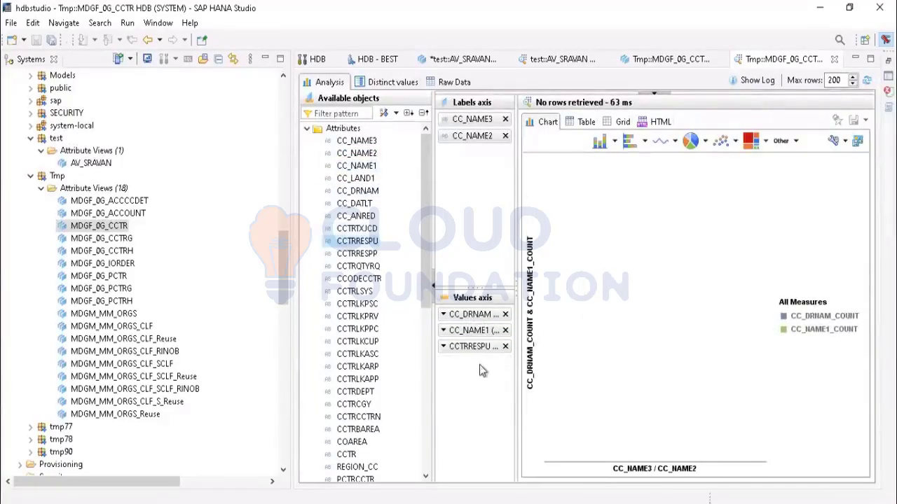
drag(352, 191, 473, 151)
drag(356, 392, 473, 362)
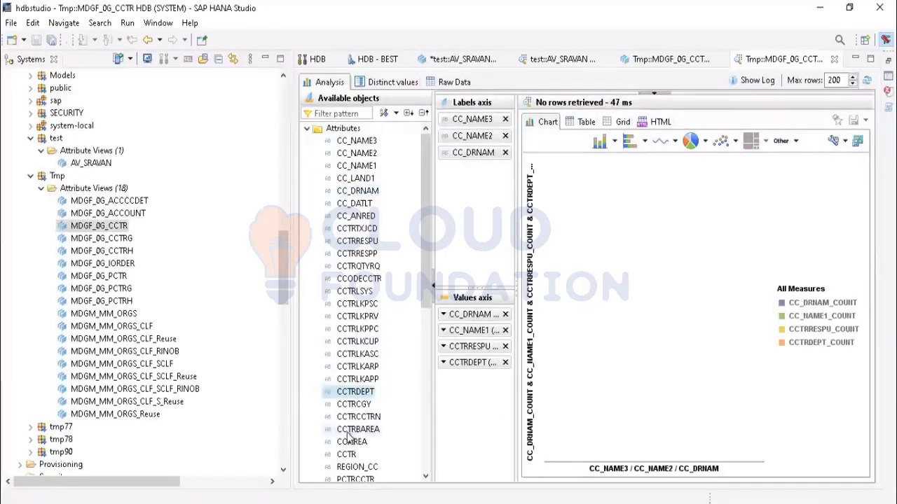
drag(349, 431, 474, 378)
drag(357, 228, 492, 264)
drag(343, 316, 481, 407)
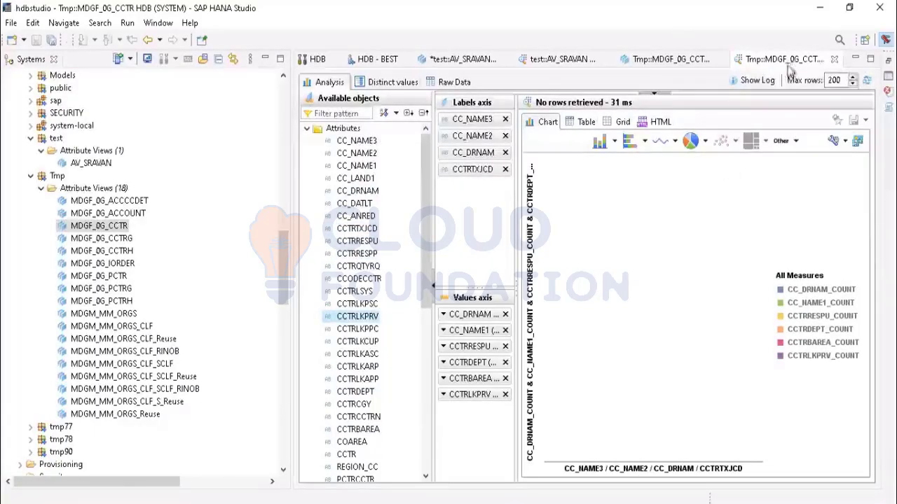
Close the data preview and the definition of the MDGF_0G_CCTR view
click(834, 59)
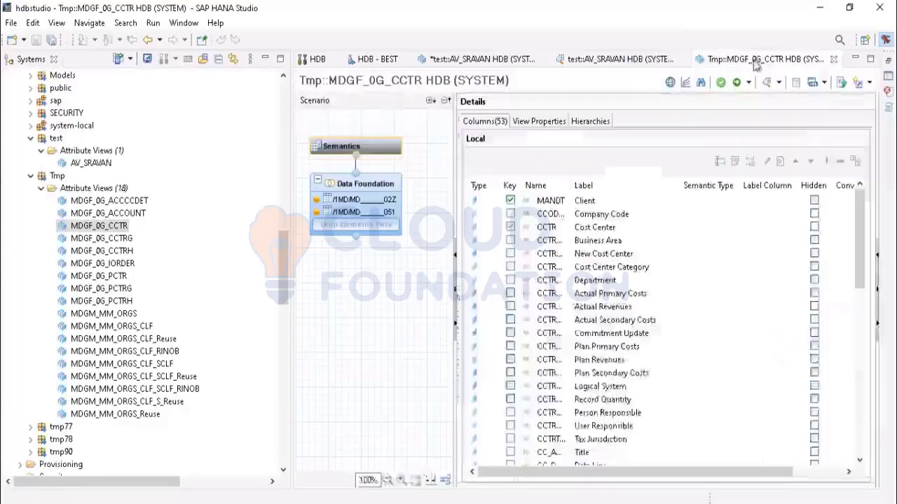
click(834, 59)
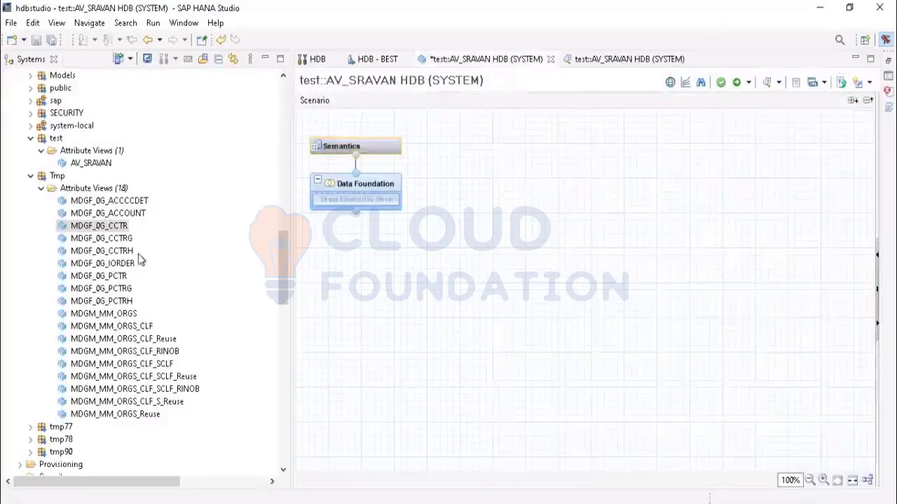
Open MDGF_0G_ACCCCDET from the Tmp package and preview its data with ACCOPNITM on the labels axis and ACCLIDISP on the values axis
click(125, 202)
click(124, 214)
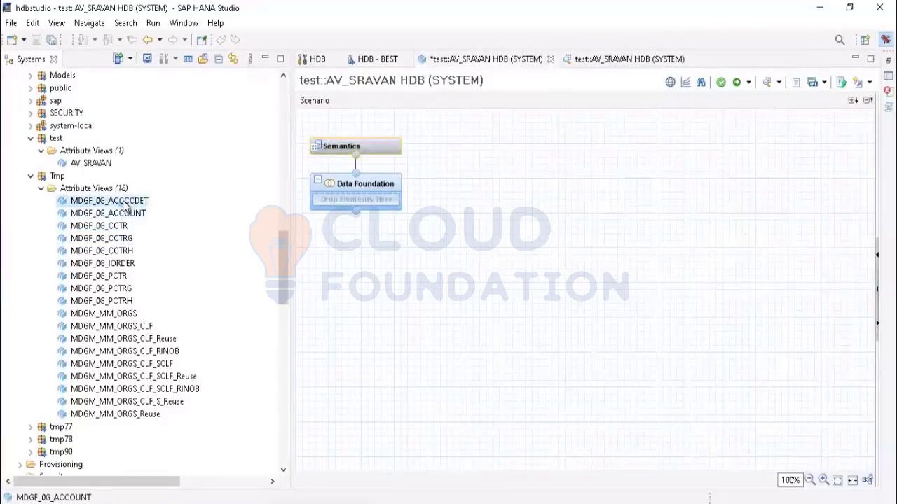
double_click(123, 201)
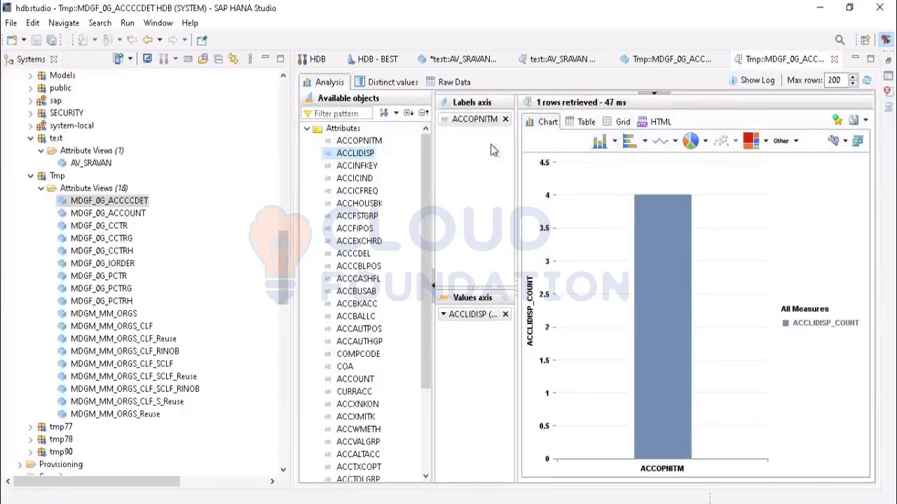
View the preview result as a table, a grid and HTML, and return to the table display
click(581, 122)
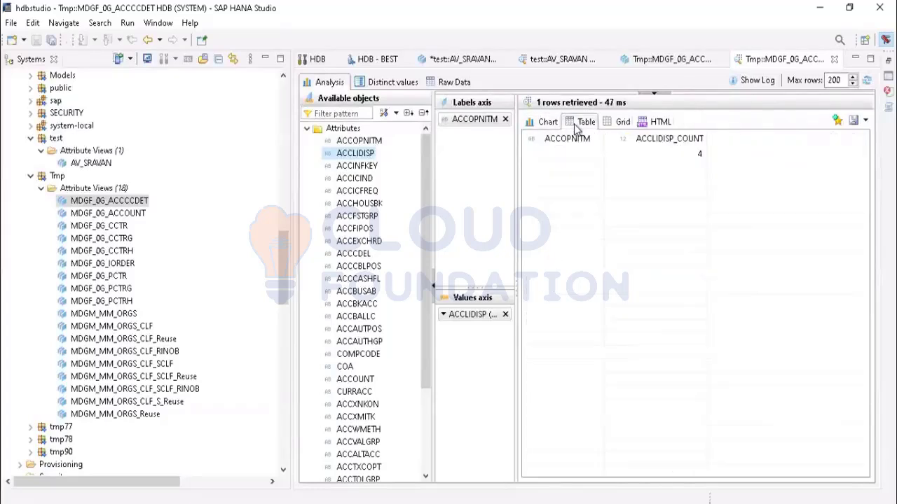
click(621, 123)
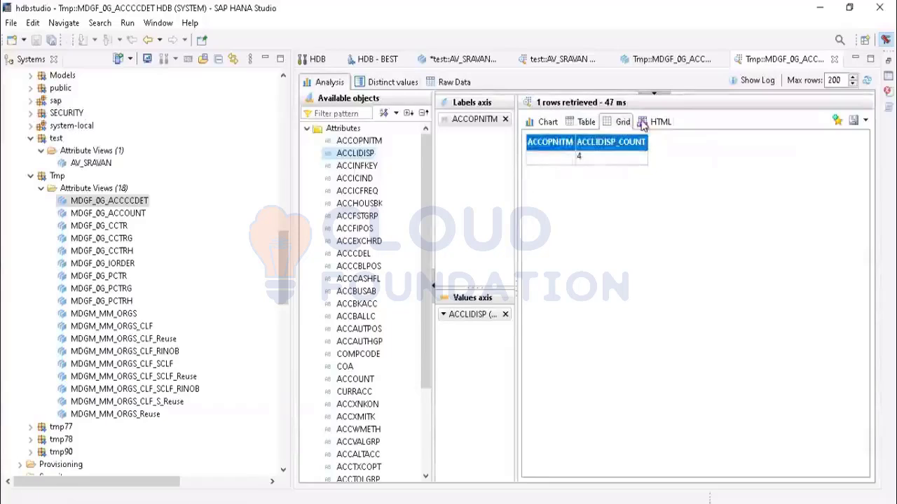
click(648, 123)
click(587, 123)
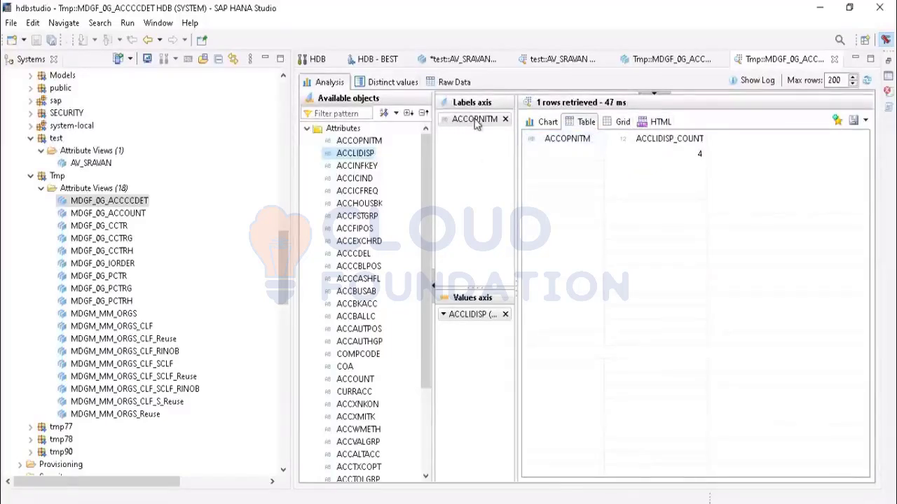
Remove ACCOPNITM from the labels axis, and try ACCINFKEY as a label before removing it too
drag(475, 123, 507, 124)
click(505, 119)
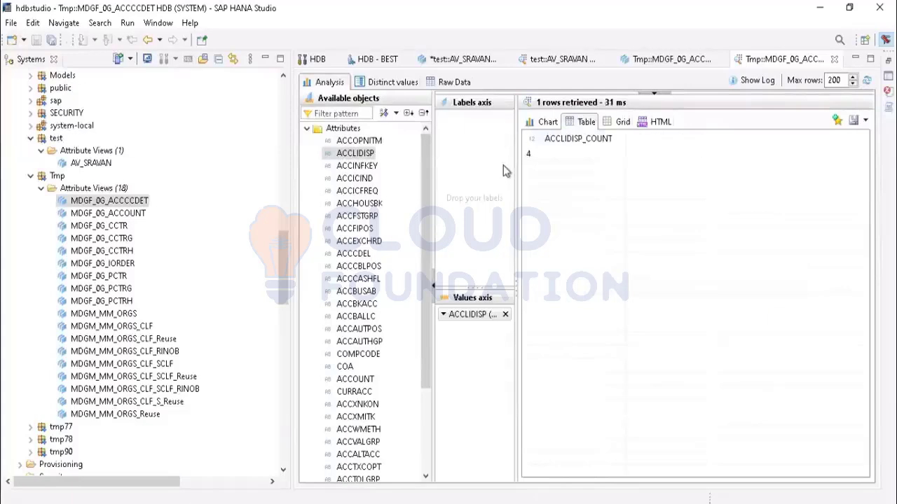
drag(356, 169, 463, 177)
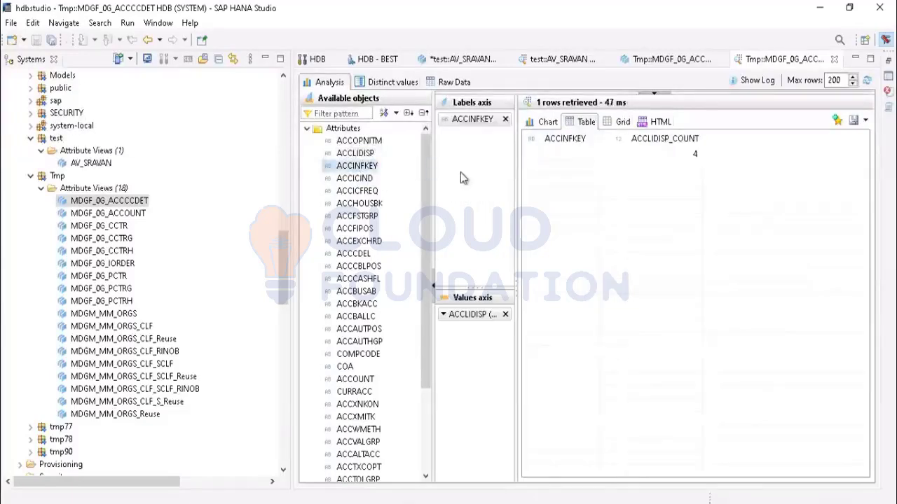
click(504, 119)
Try moving ACCLIDISP from the values axis to the labels axis, and put it back on the values axis
mouse_move(468, 321)
mouse_down()
mouse_move(471, 148)
mouse_move(471, 327)
mouse_up()
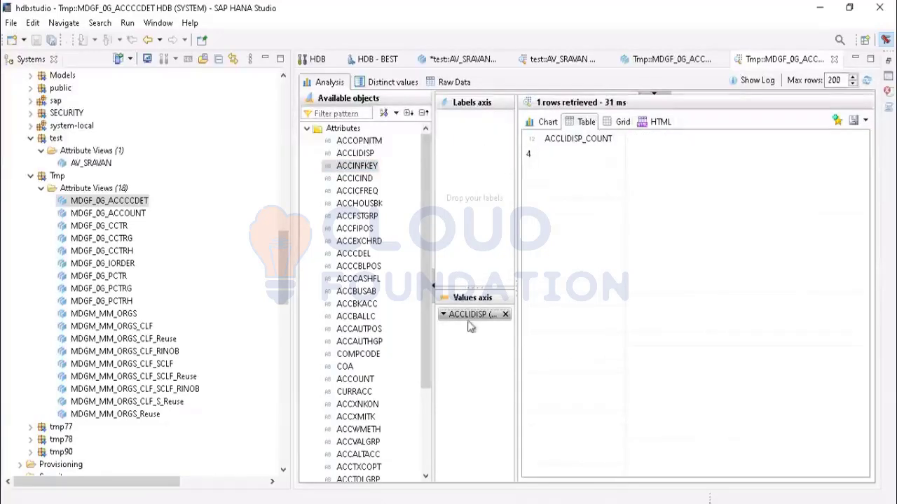
click(505, 316)
drag(355, 153, 455, 168)
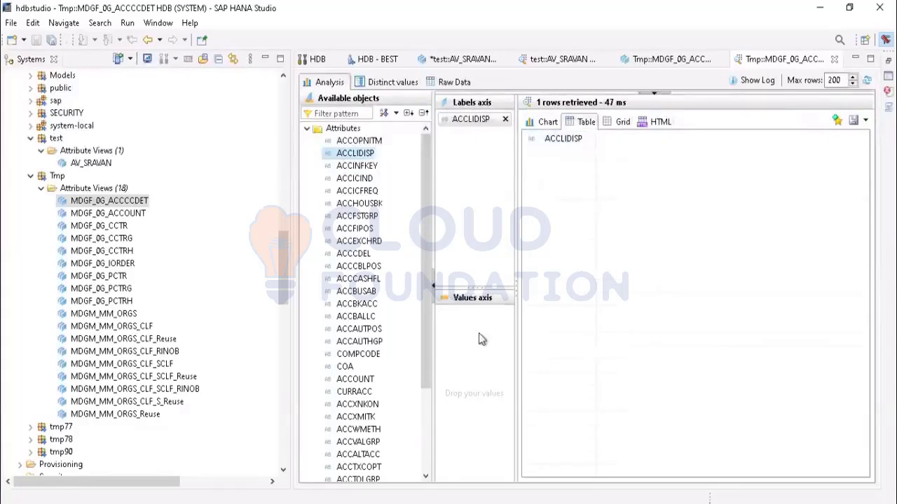
click(504, 120)
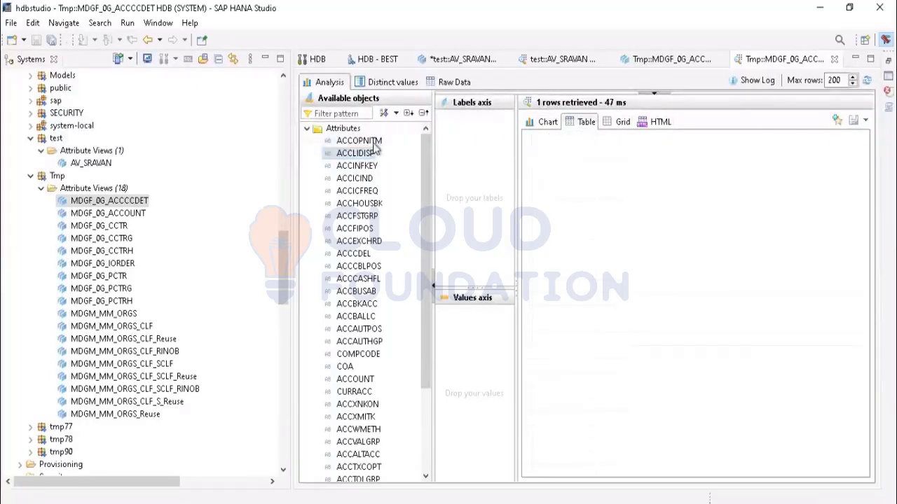
drag(368, 152, 482, 317)
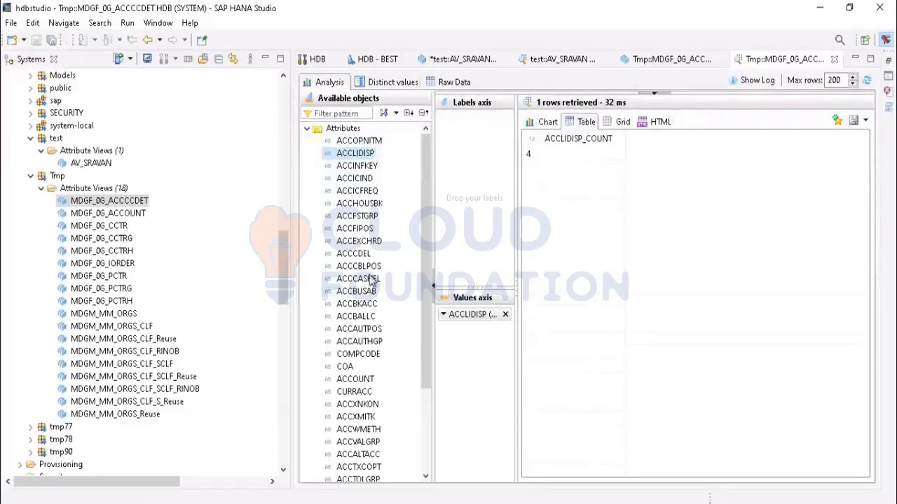
Try ACCFIPOS on the labels axis and remove it, and add ACCEXCHRD and ACCBUSAB to the values axis
drag(364, 237, 479, 199)
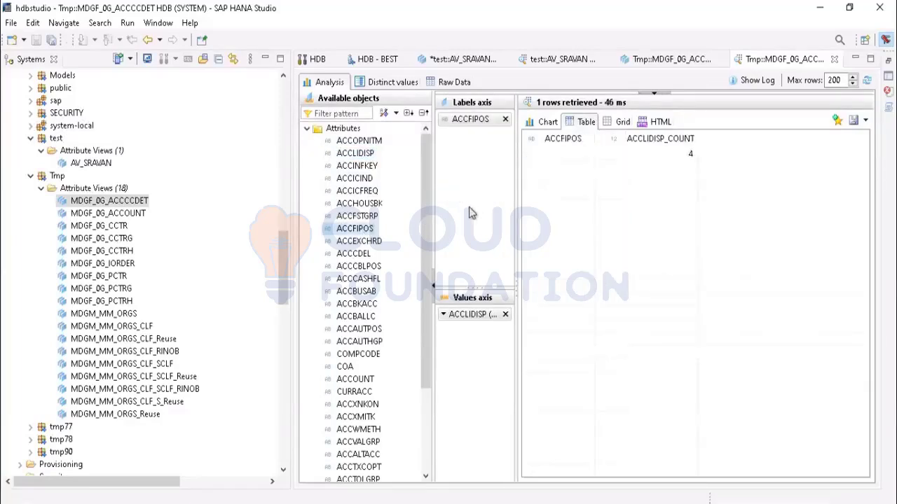
click(505, 119)
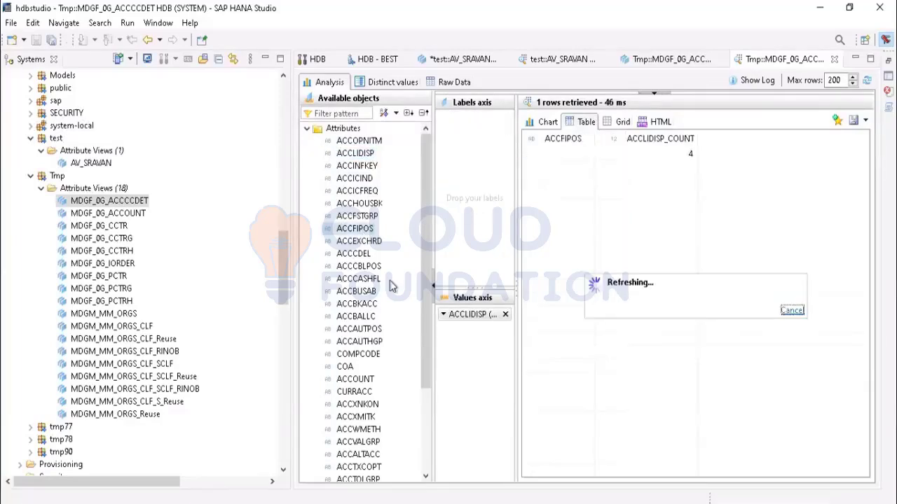
drag(364, 245, 473, 343)
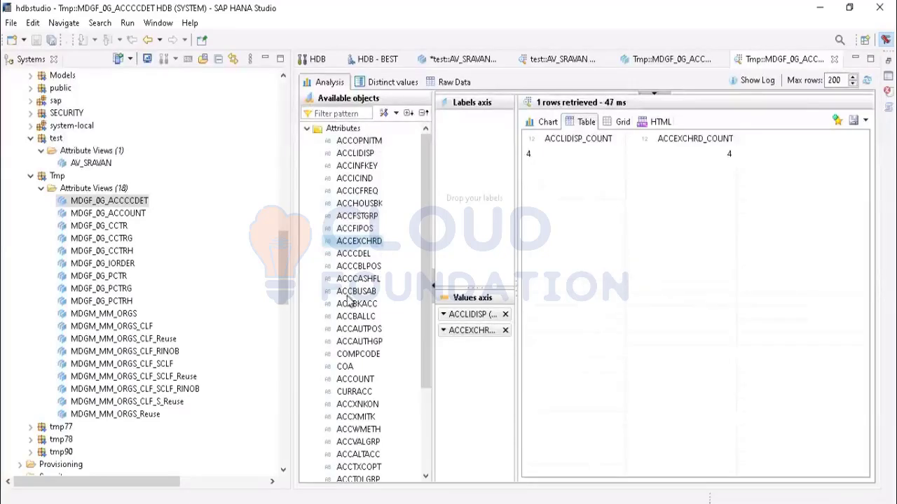
drag(350, 300, 474, 377)
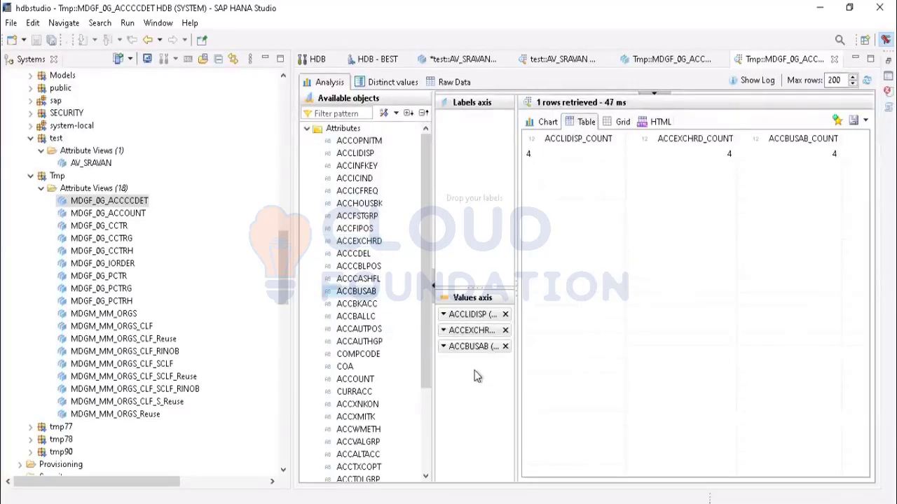
Compare the chart and table displays of the selected measures, and close the data preview
click(549, 123)
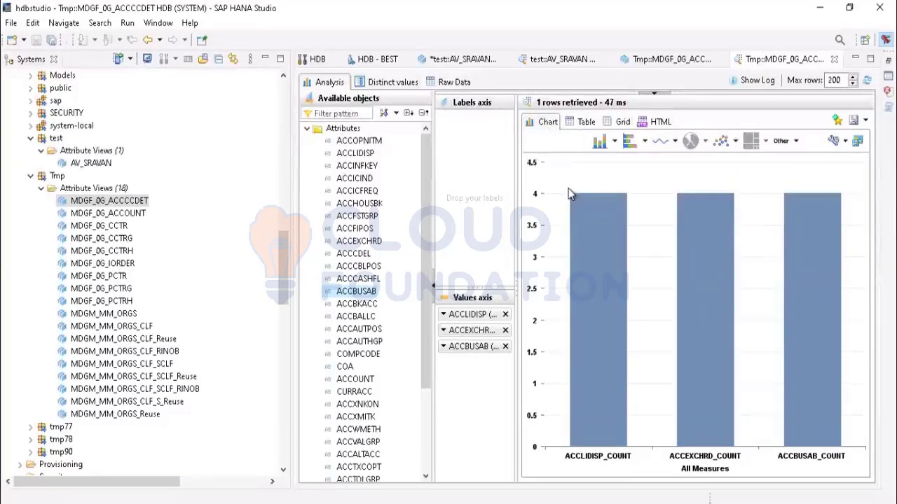
click(582, 123)
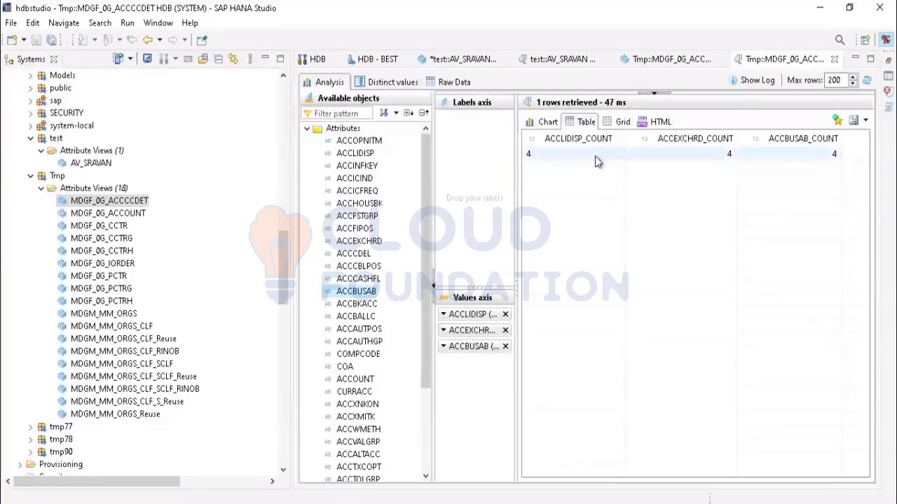
click(541, 124)
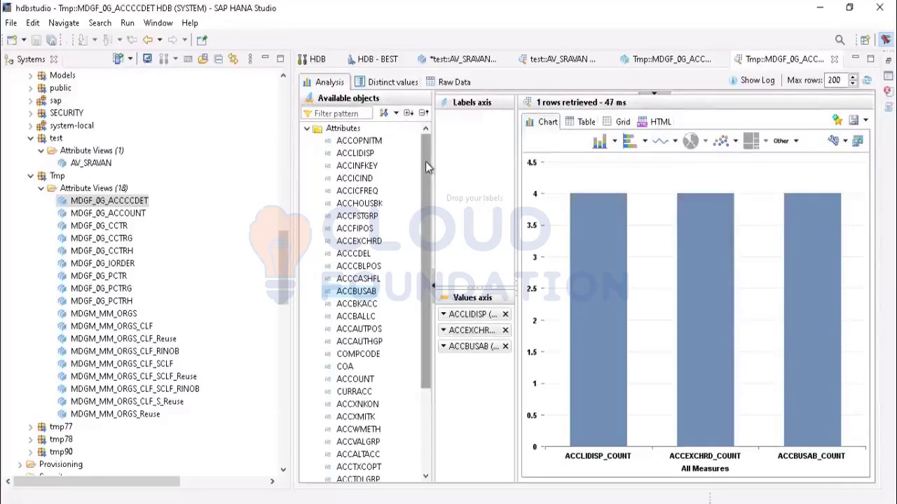
click(834, 60)
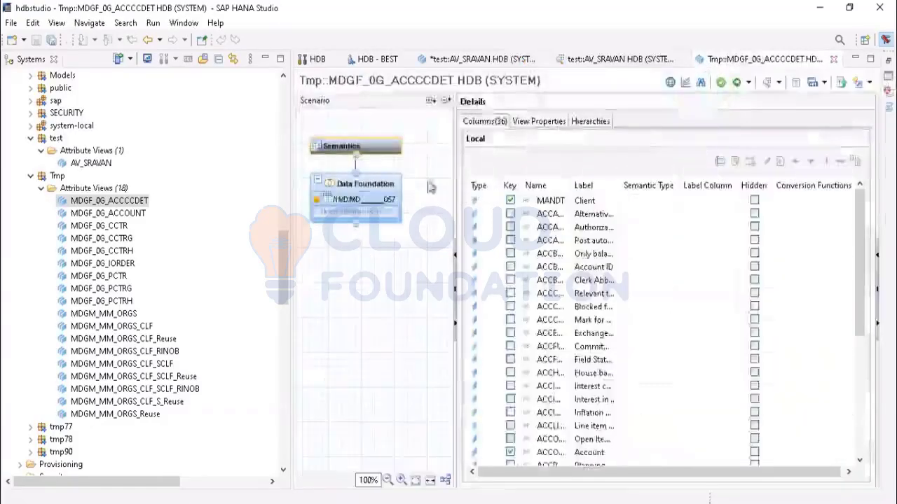
Display the source table in the Data Foundation of MDGF_0G_ACCCCDET and check its name and alias properties
click(352, 202)
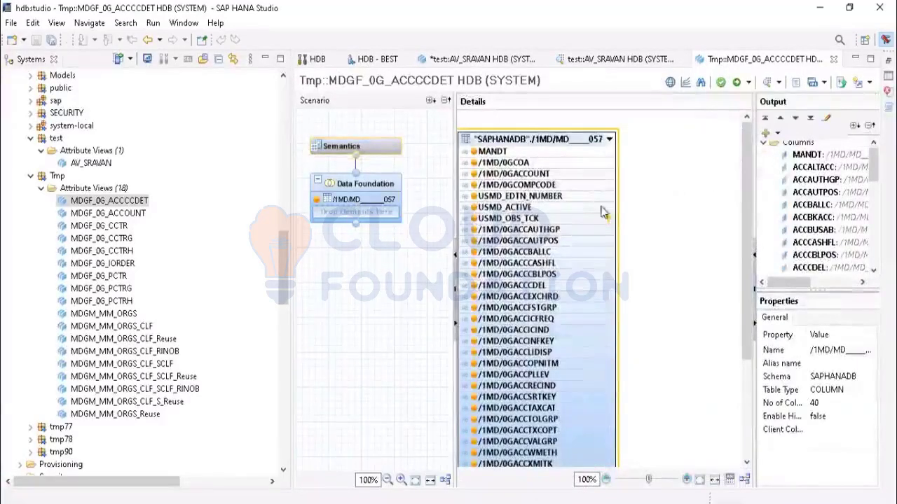
click(821, 355)
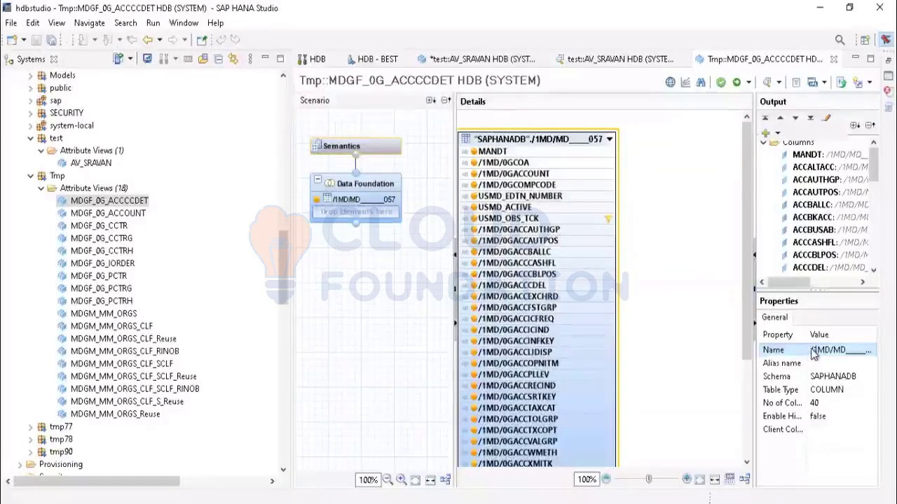
click(848, 365)
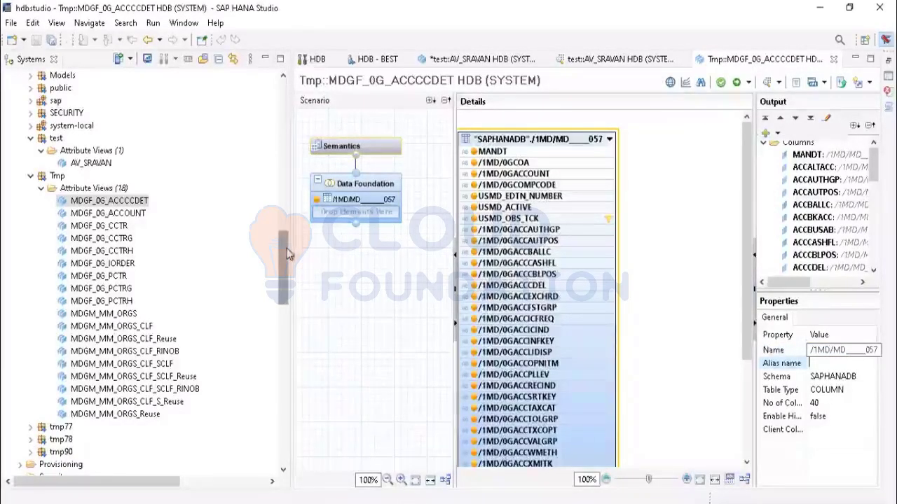
Collapse the Tables folder of the UIS schema and the UIS schema itself in the systems tree
scroll(284, 266, down, 10)
scroll(284, 266, up, 8)
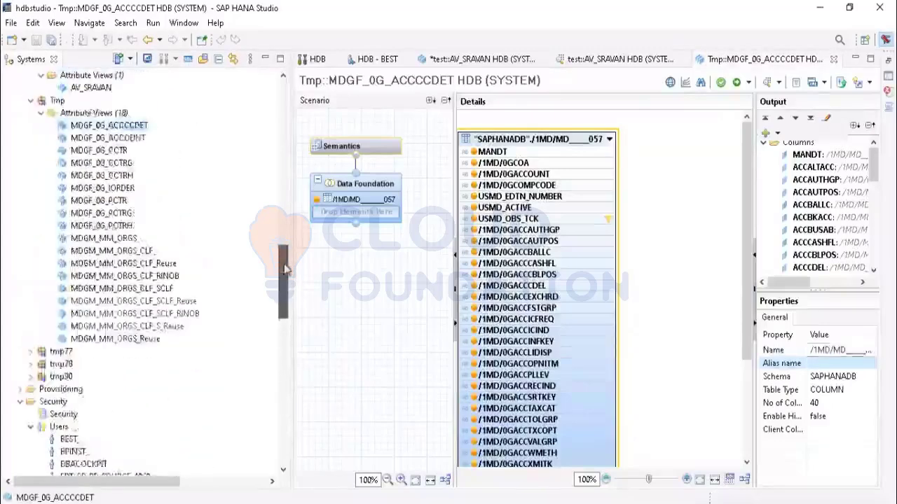
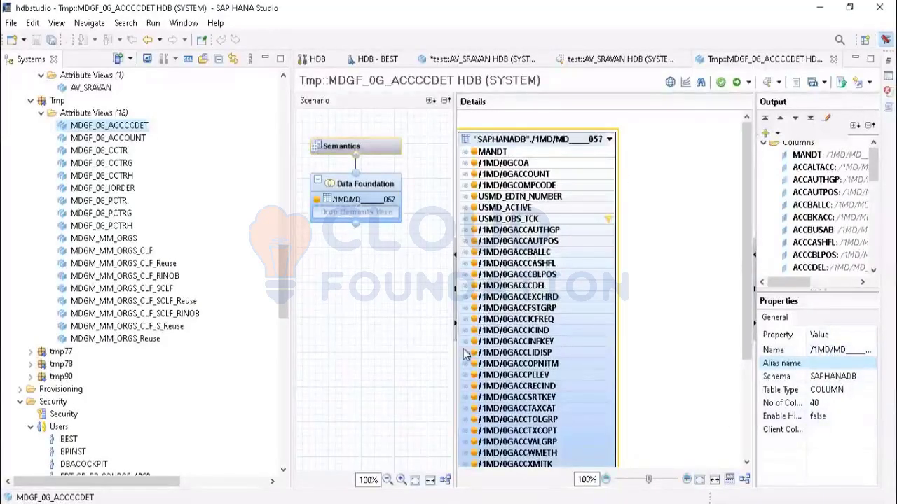
scroll(89, 263, up, 8)
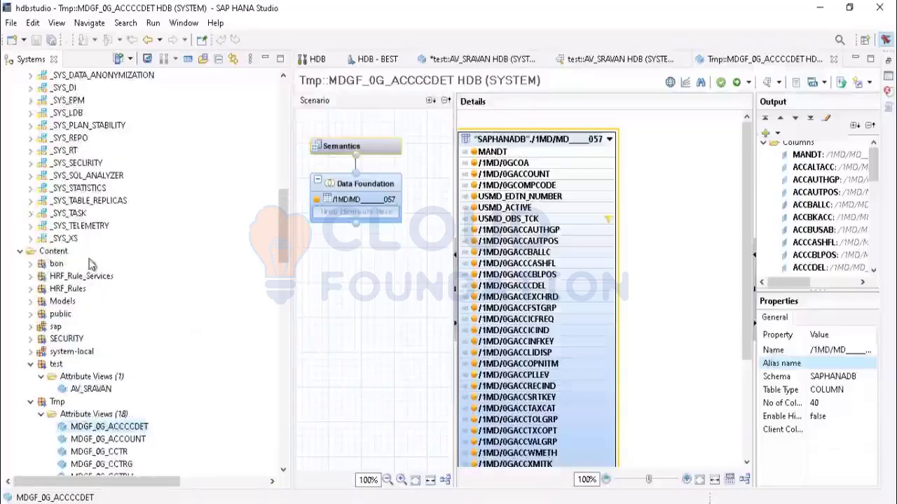
scroll(89, 263, up, 2)
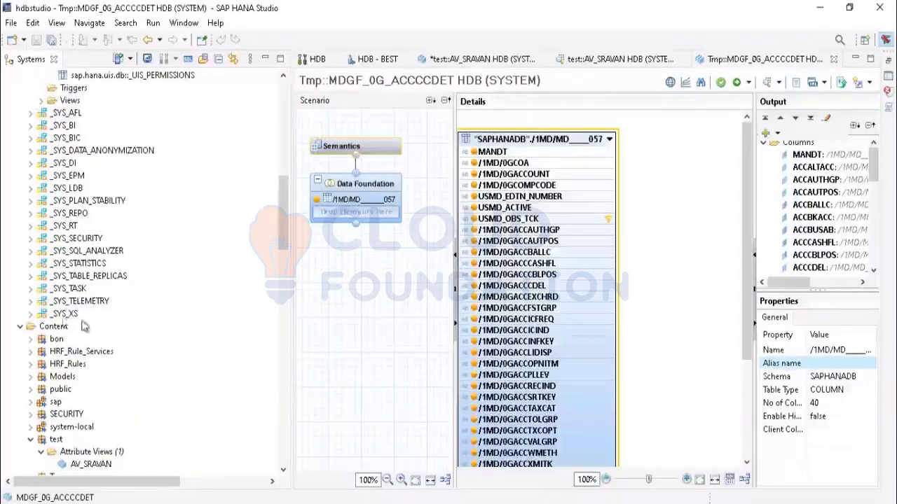
scroll(86, 252, up, 5)
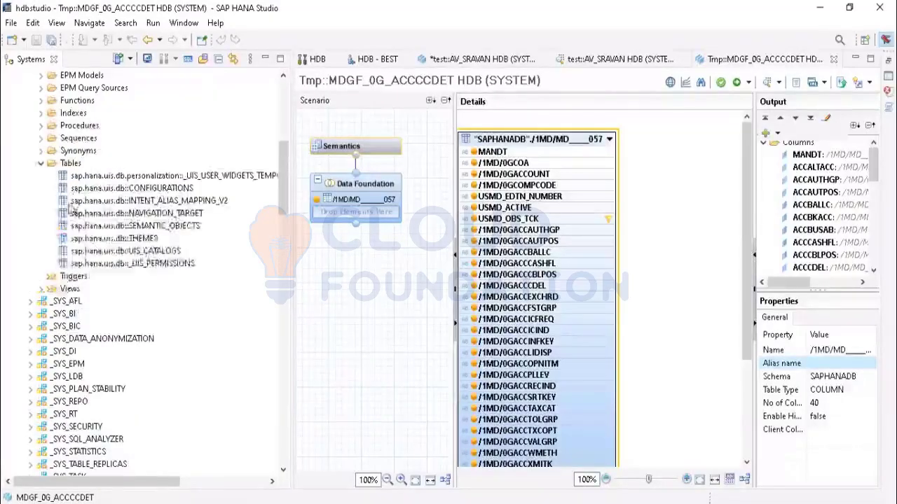
click(40, 163)
scroll(39, 166, up, 4)
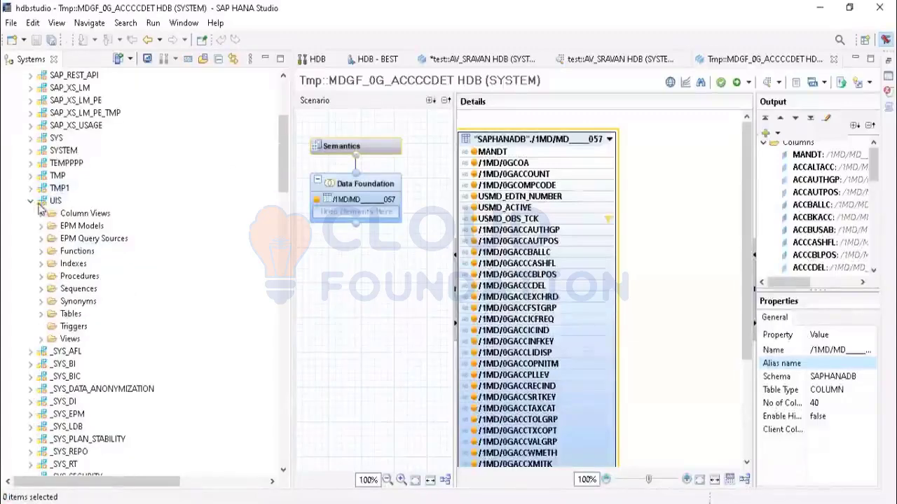
click(30, 201)
scroll(58, 147, up, 3)
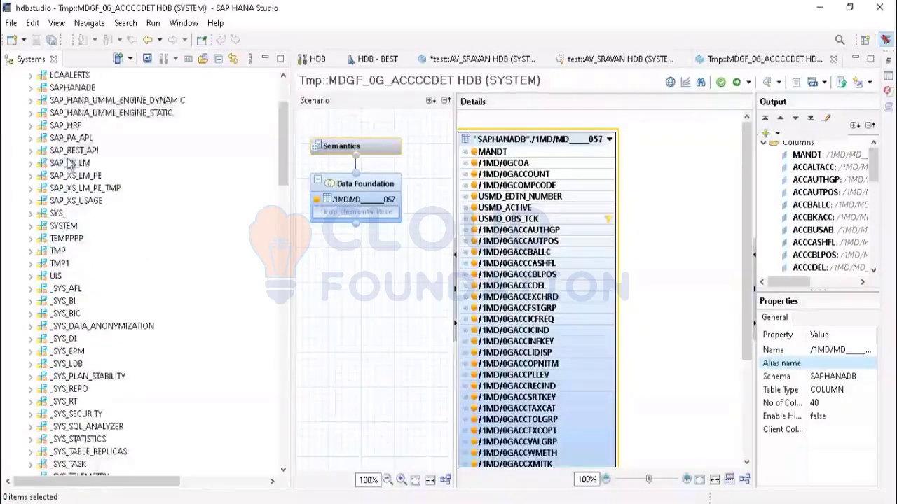
Expand the SAPHANADB schema and its Tables folder in the systems tree, and check the source table's name property
click(30, 126)
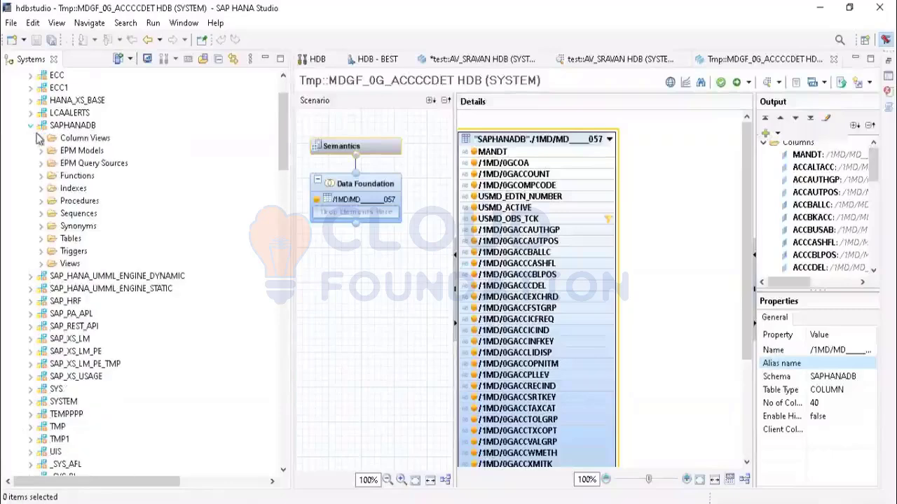
click(41, 239)
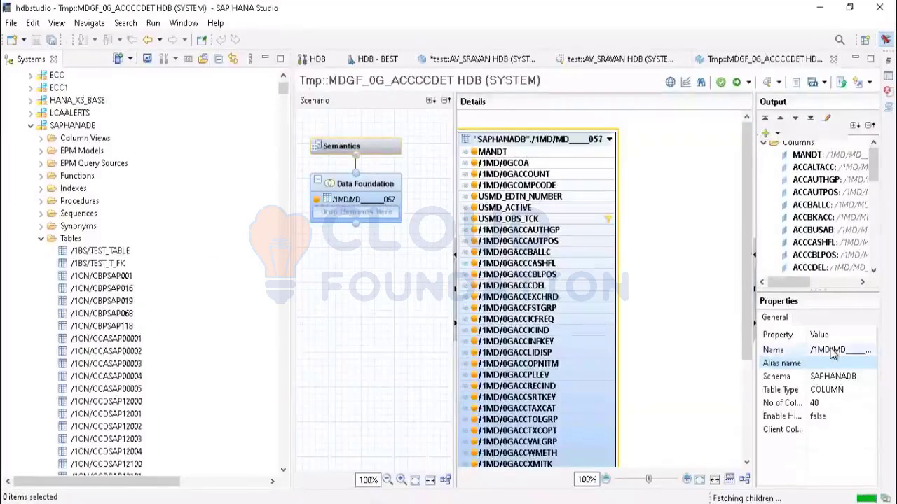
click(832, 352)
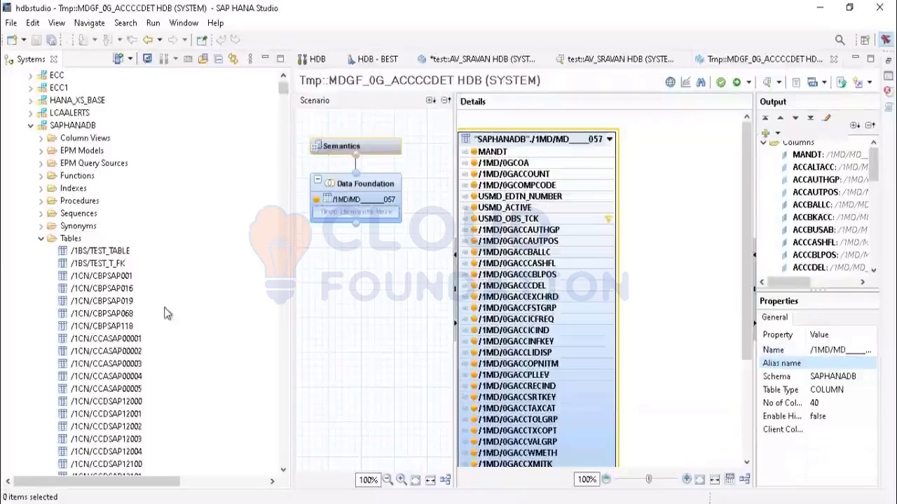
Search the SAPHANADB tables for the /1MD/MD source table ending in 057
scroll(133, 330, down, 12)
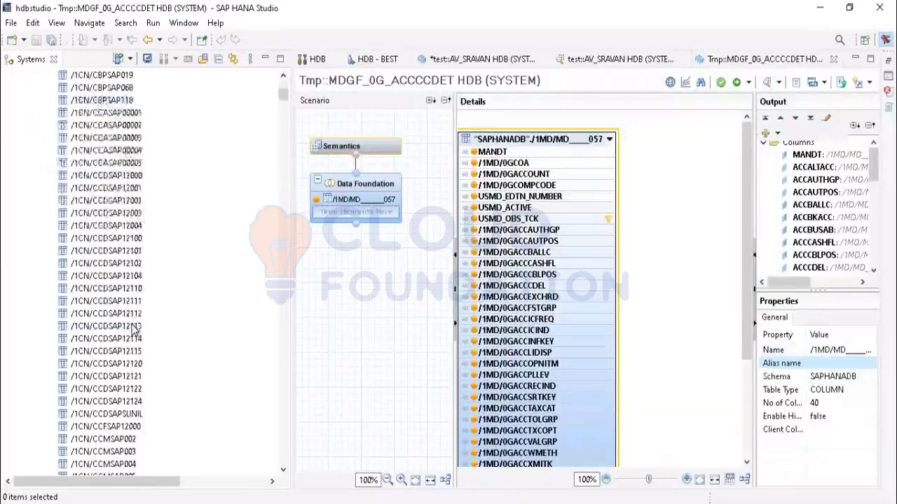
scroll(133, 331, down, 15)
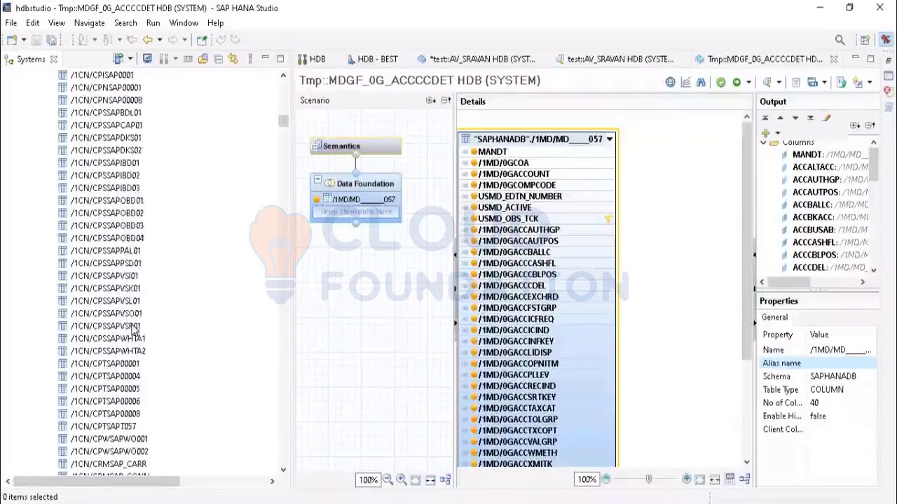
scroll(129, 350, down, 15)
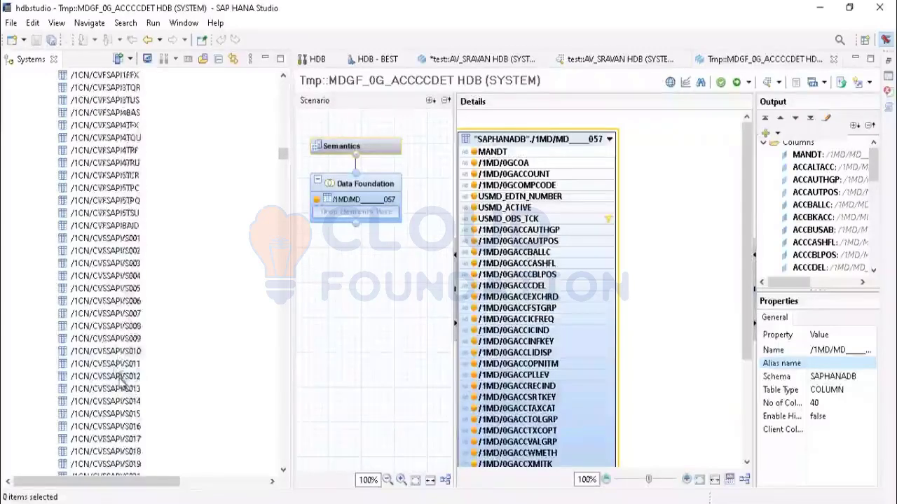
scroll(120, 377, down, 15)
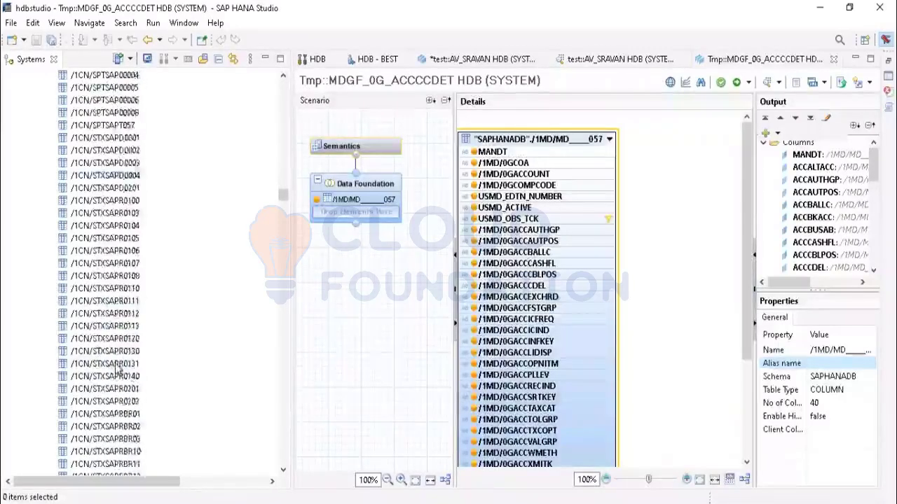
scroll(114, 369, down, 15)
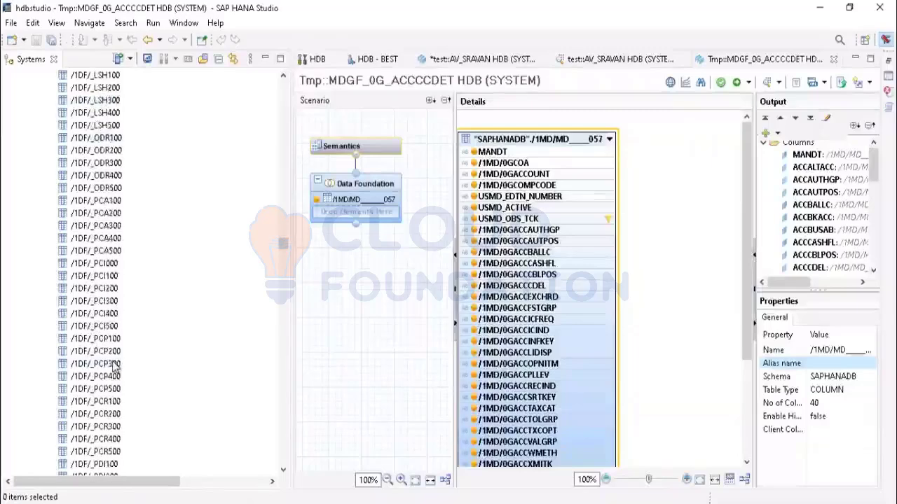
scroll(116, 364, down, 15)
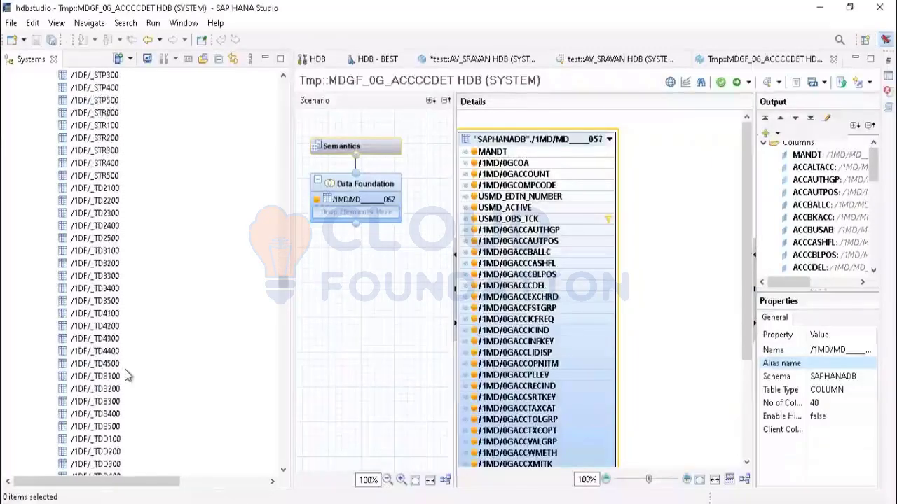
scroll(127, 374, down, 15)
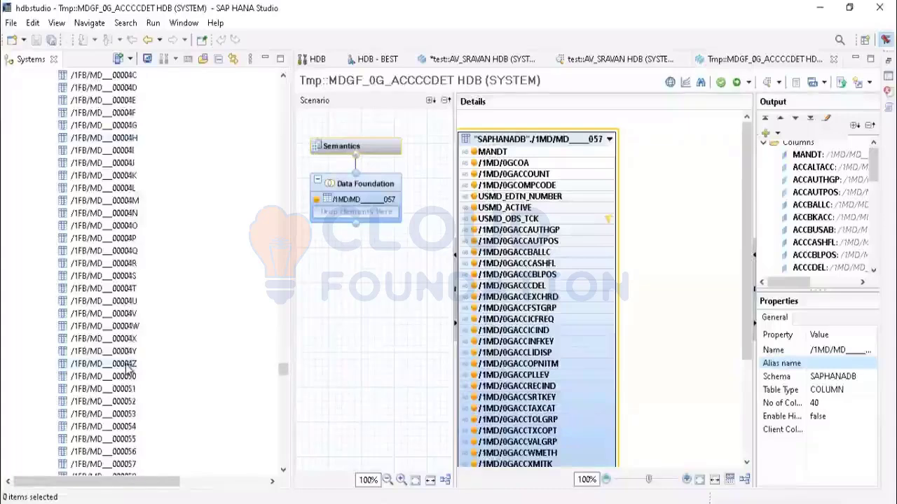
scroll(127, 369, down, 10)
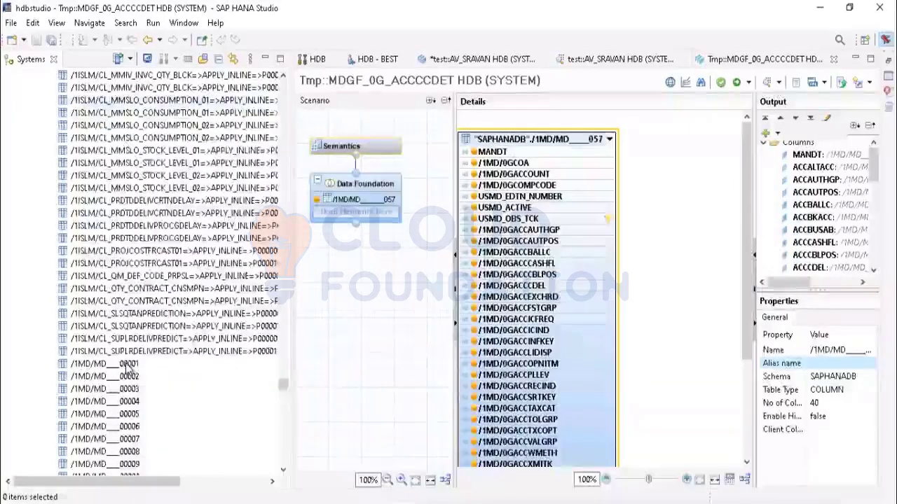
scroll(127, 364, down, 12)
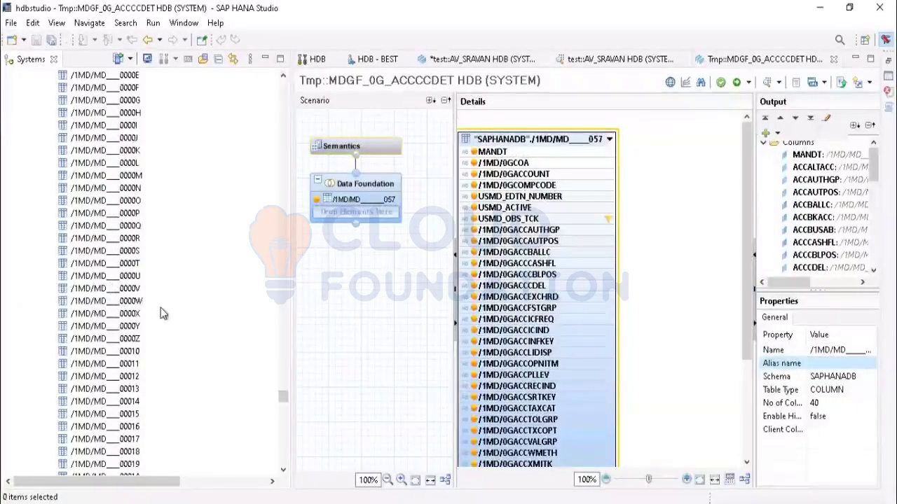
scroll(252, 415, down, 4)
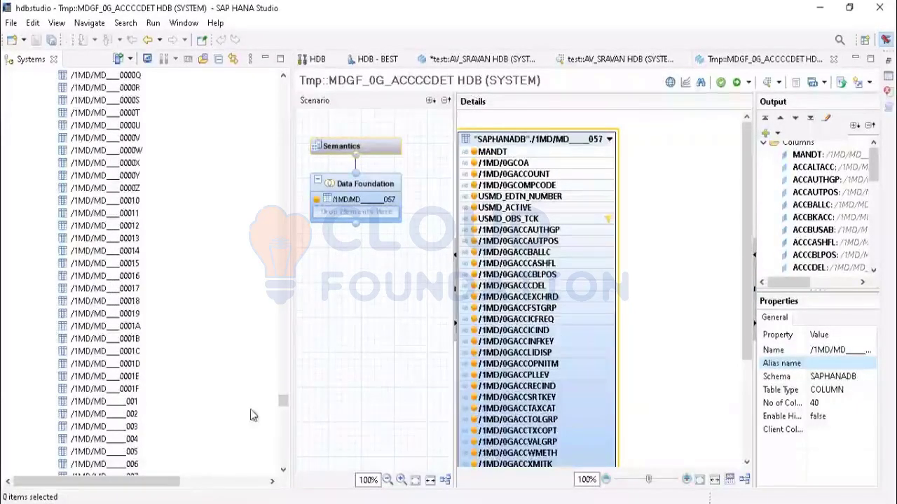
scroll(171, 342, down, 1)
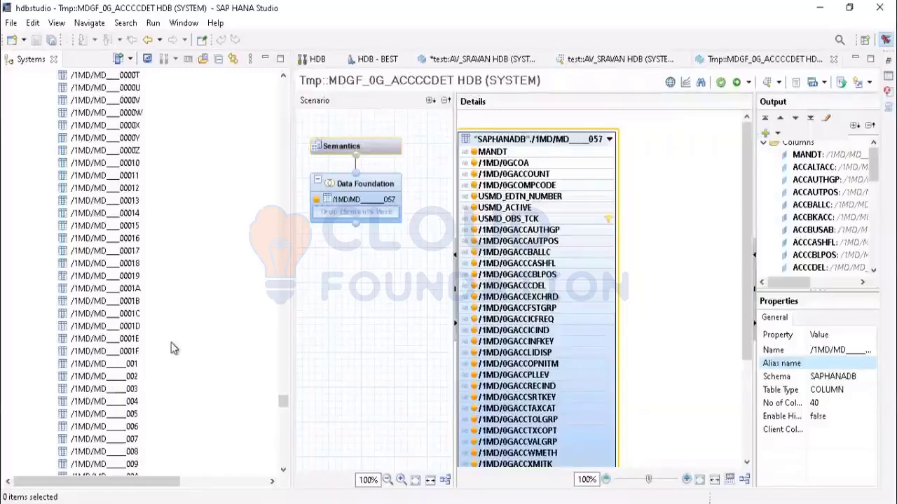
scroll(174, 348, down, 6)
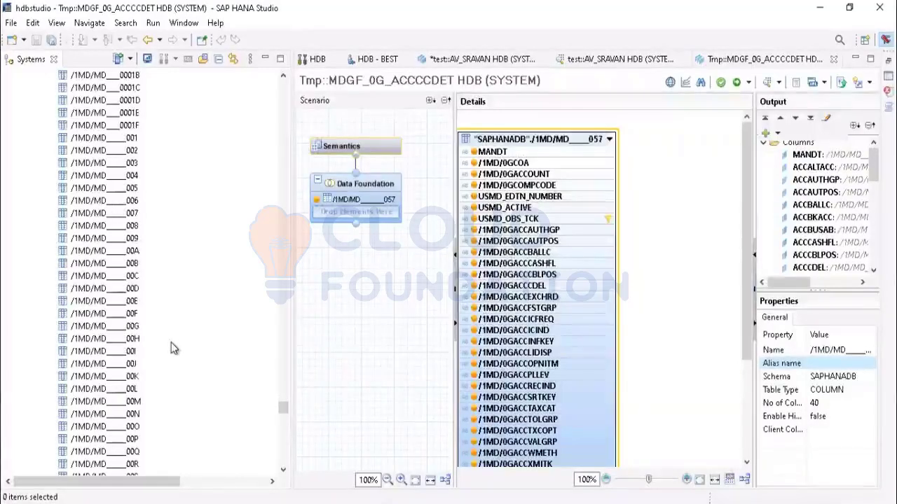
scroll(174, 349, down, 1)
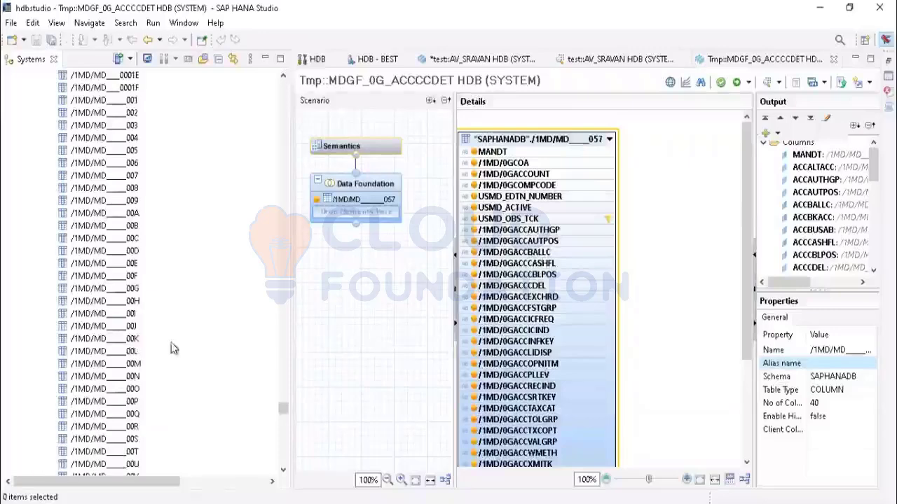
Look back through the /1MD, /1ISLM and /1FB table groups for the view's source table
scroll(147, 280, up, 9)
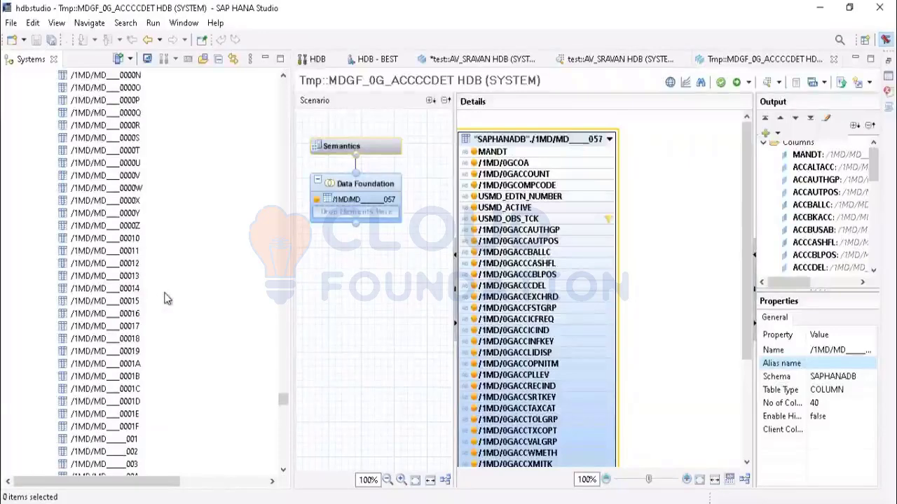
scroll(166, 299, up, 6)
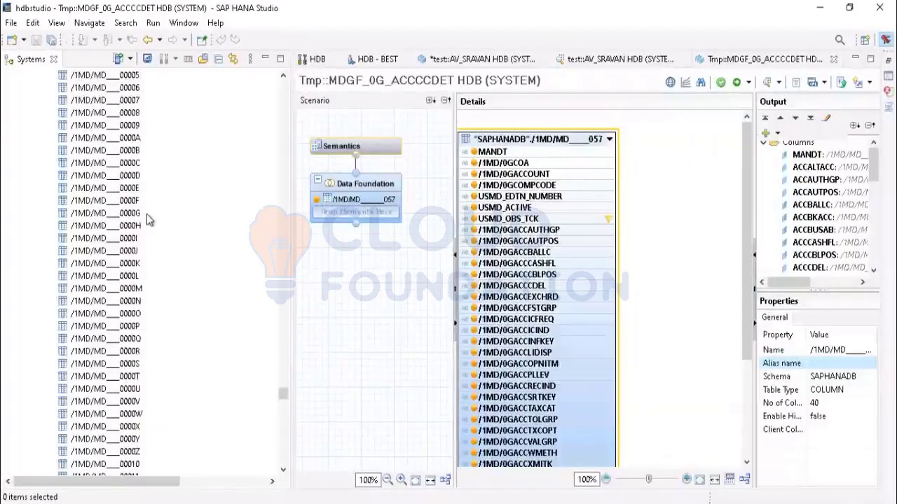
scroll(148, 219, up, 3)
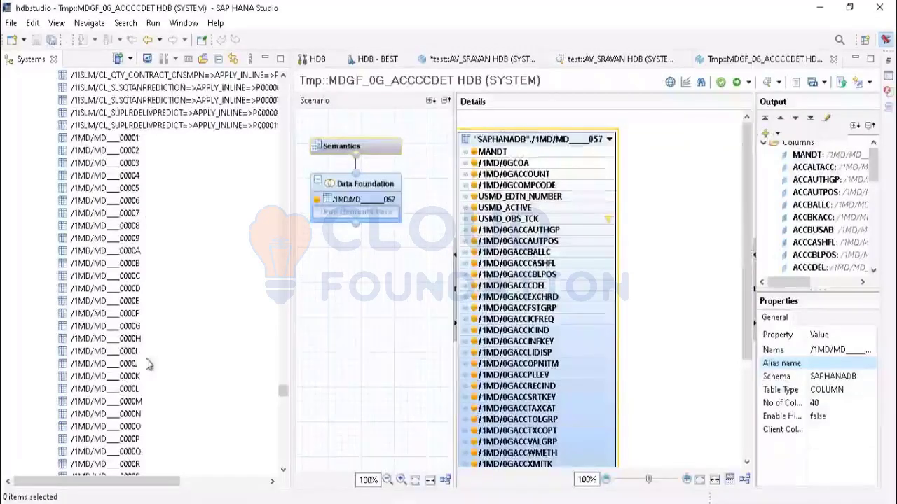
scroll(193, 299, up, 10)
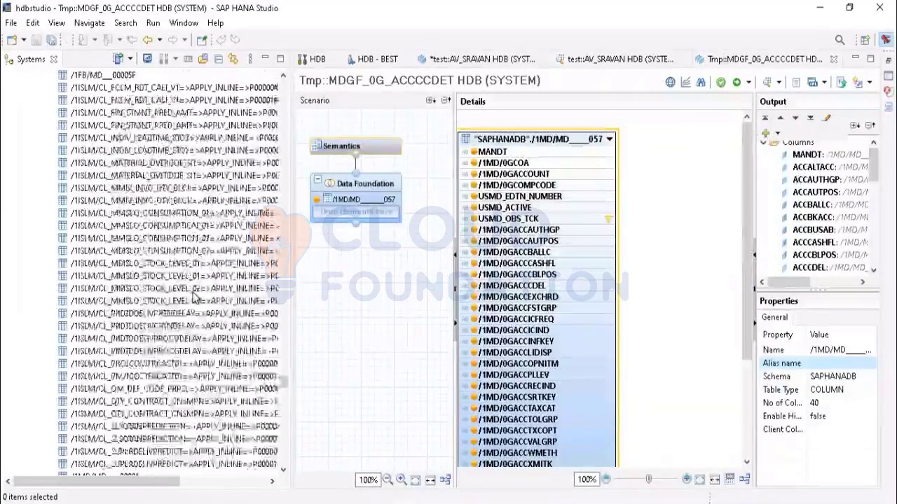
scroll(193, 299, up, 5)
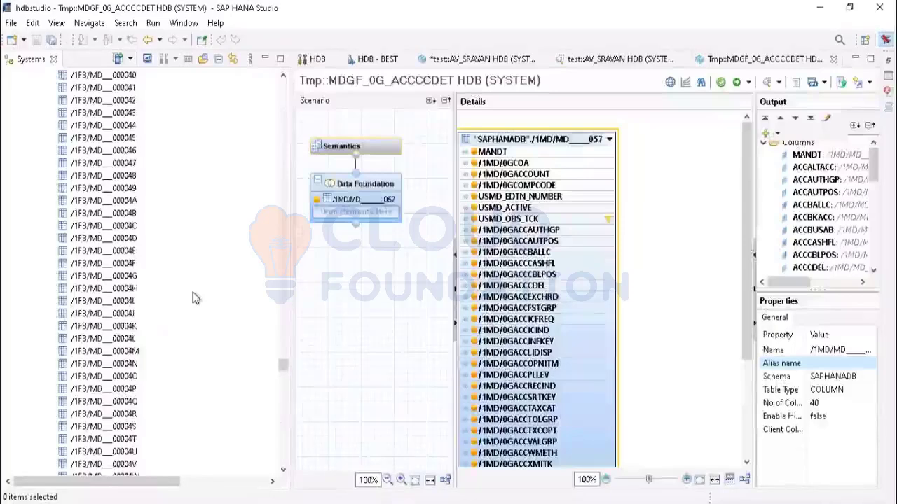
scroll(192, 292, down, 4)
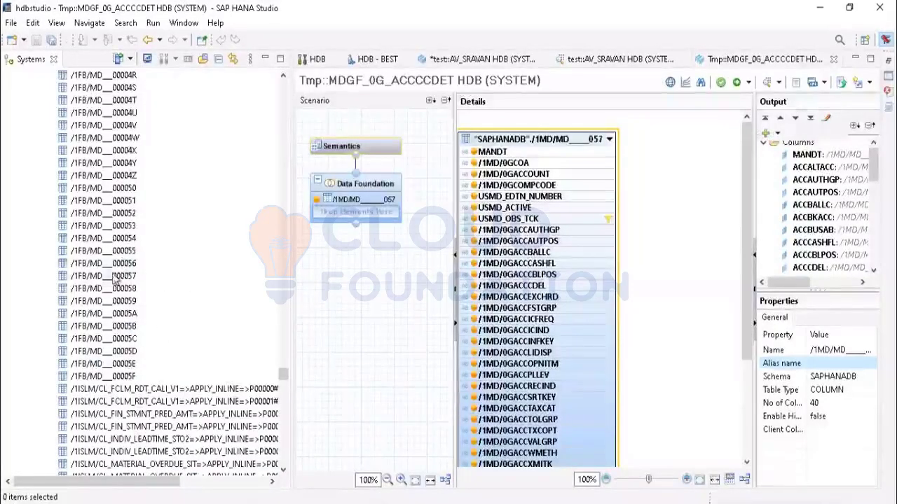
Check the source table's full name property, and look through the /1FB, /1DF and /1CN table groups of SAPHANADB for it
click(827, 351)
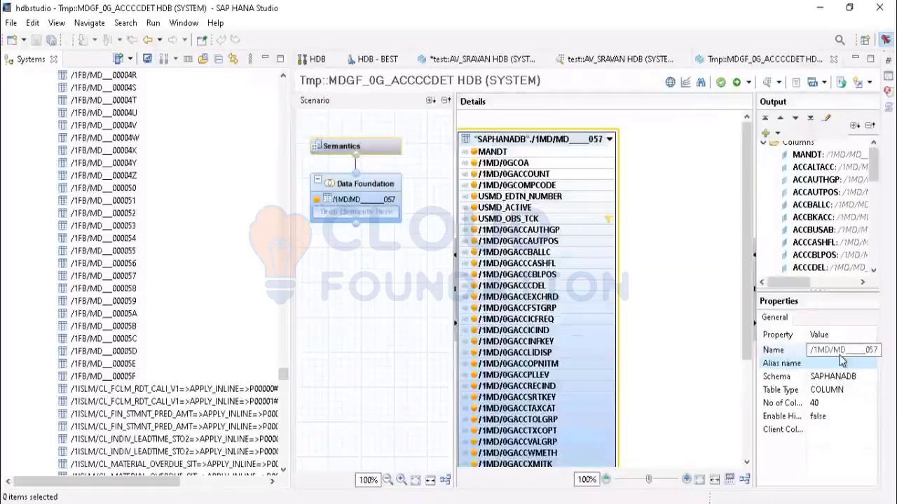
scroll(133, 328, up, 20)
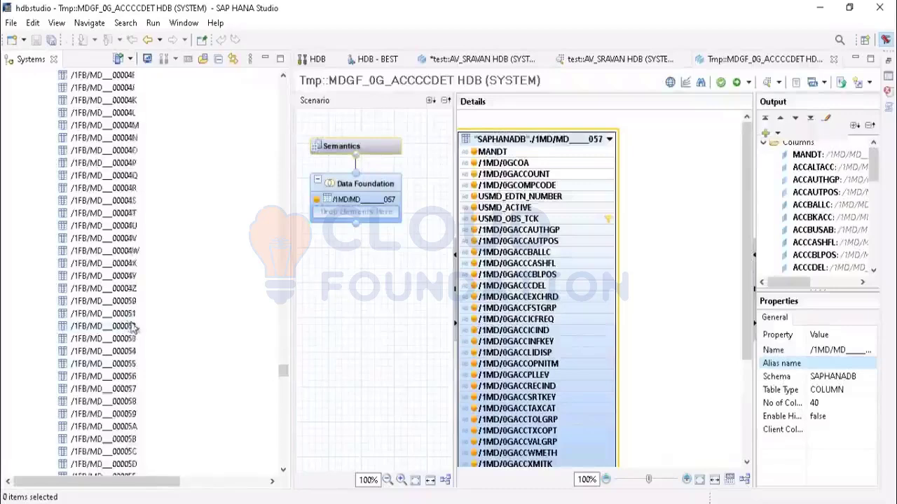
scroll(140, 325, up, 6)
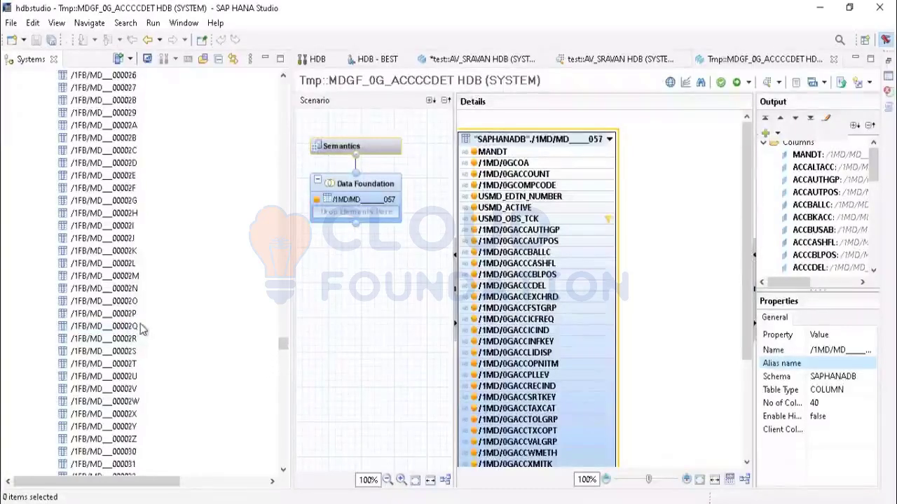
scroll(140, 329, up, 20)
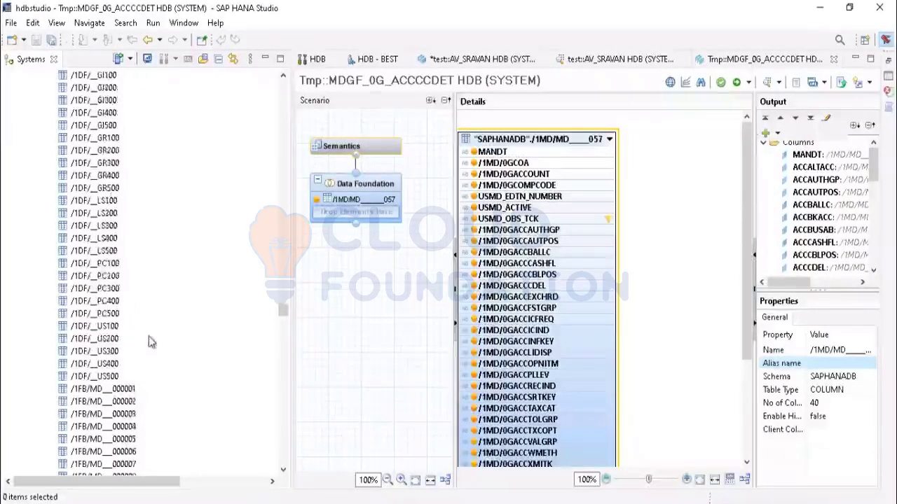
scroll(152, 342, up, 15)
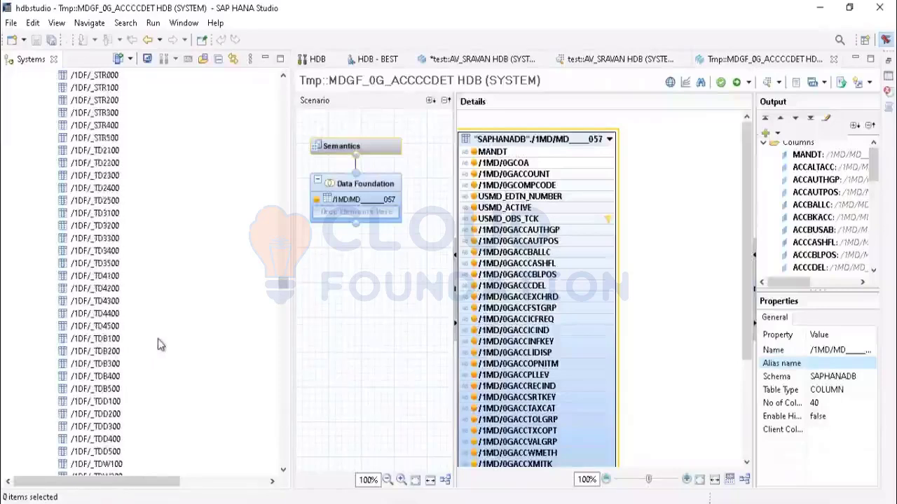
scroll(157, 340, up, 15)
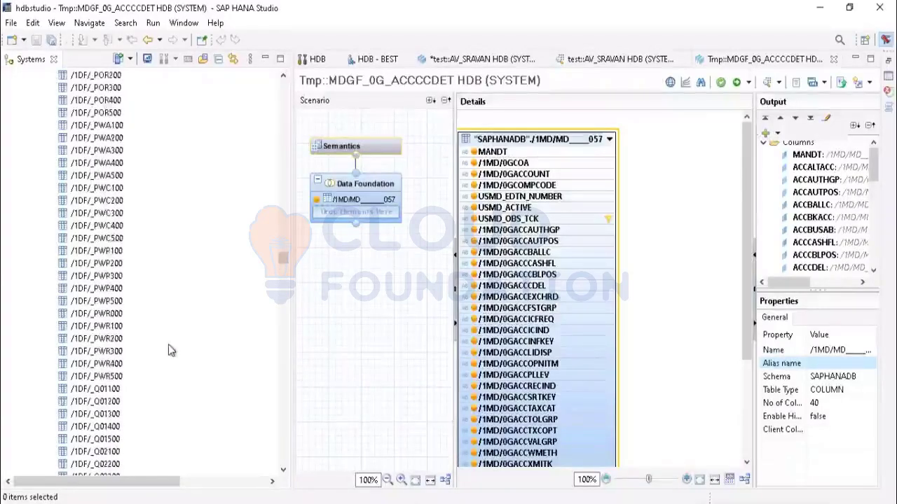
scroll(169, 350, up, 15)
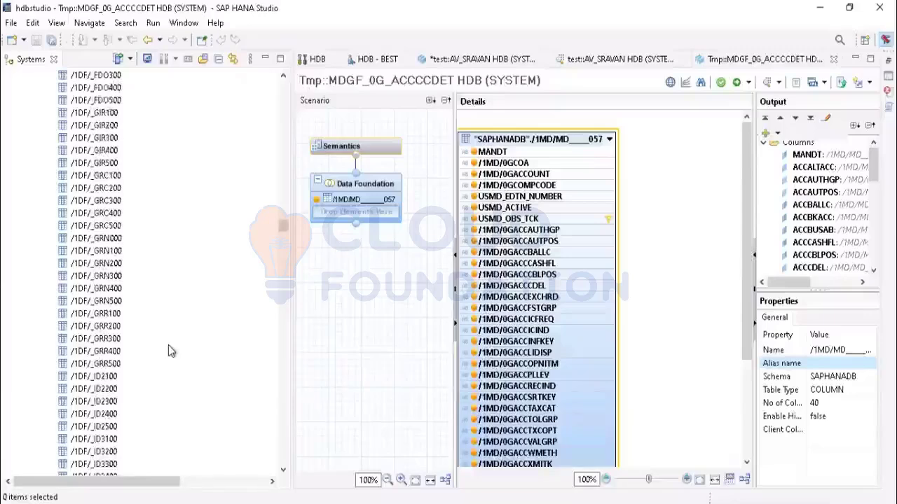
scroll(168, 348, up, 4)
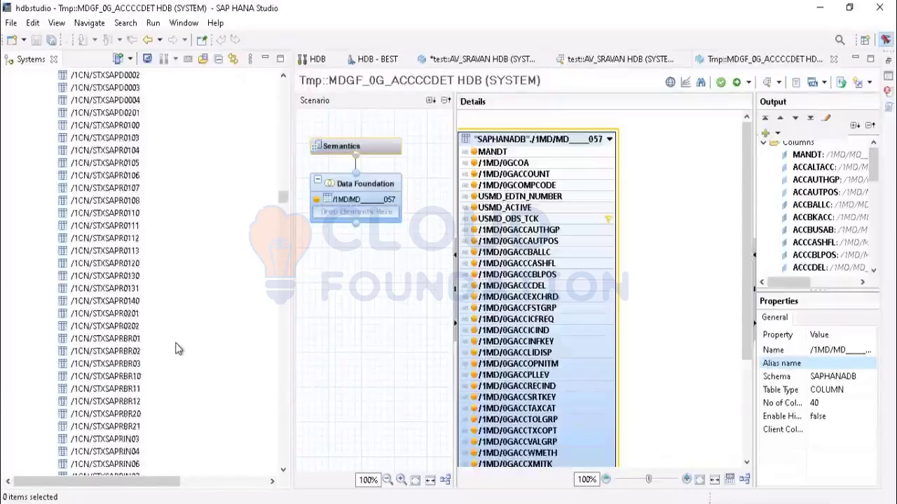
scroll(203, 413, down, 15)
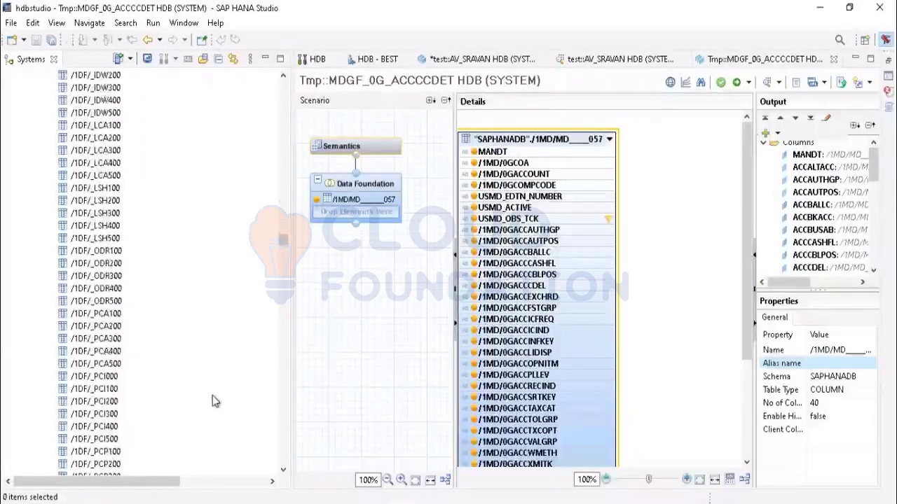
scroll(215, 392, down, 15)
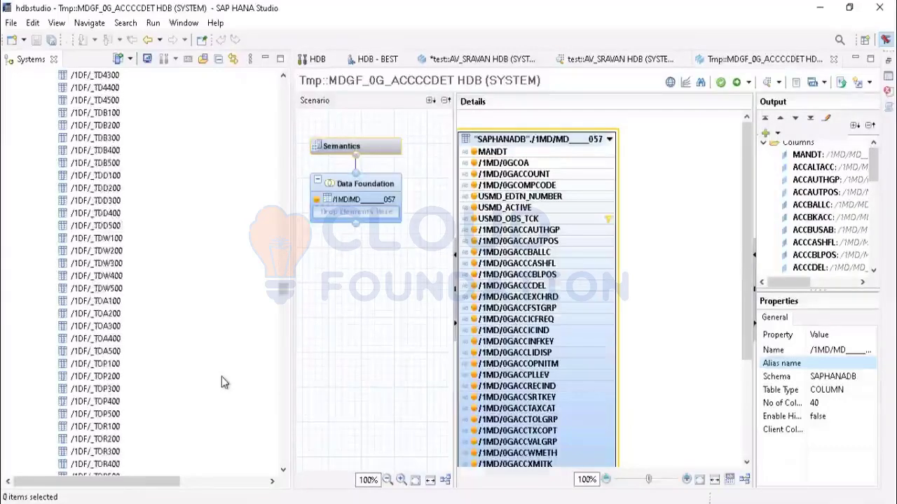
scroll(222, 384, down, 20)
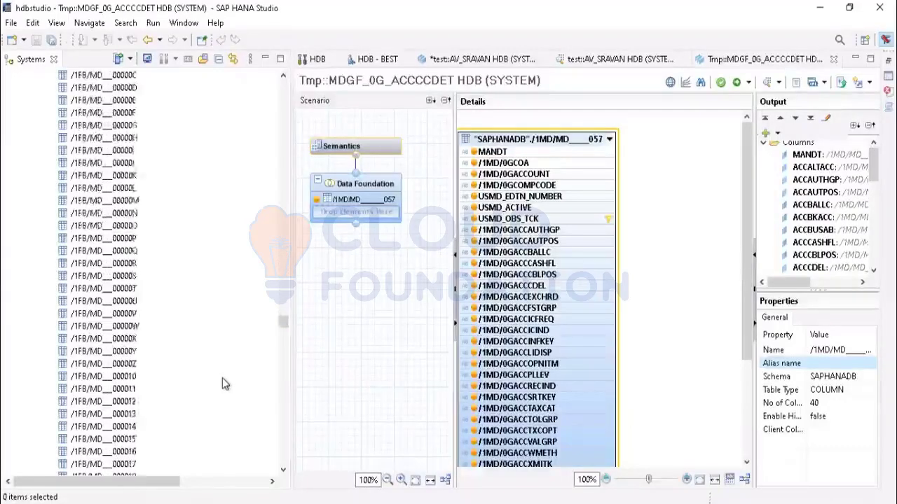
scroll(222, 378, down, 20)
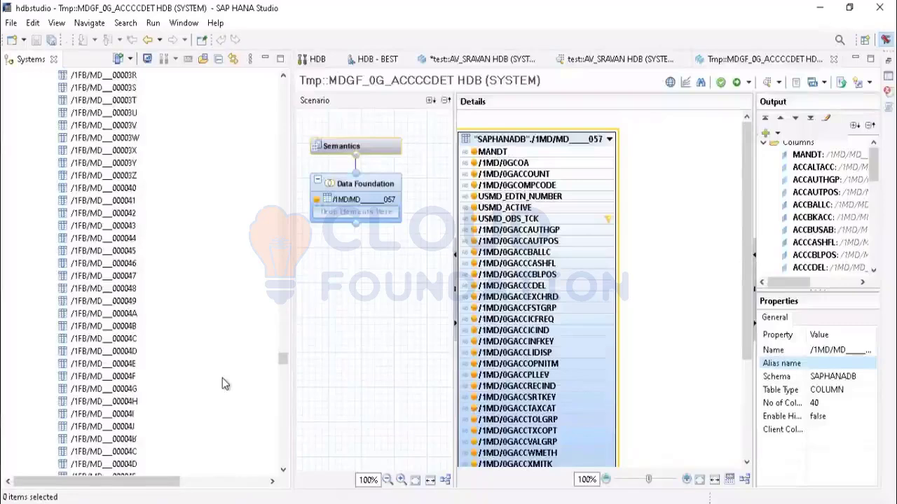
scroll(222, 383, down, 8)
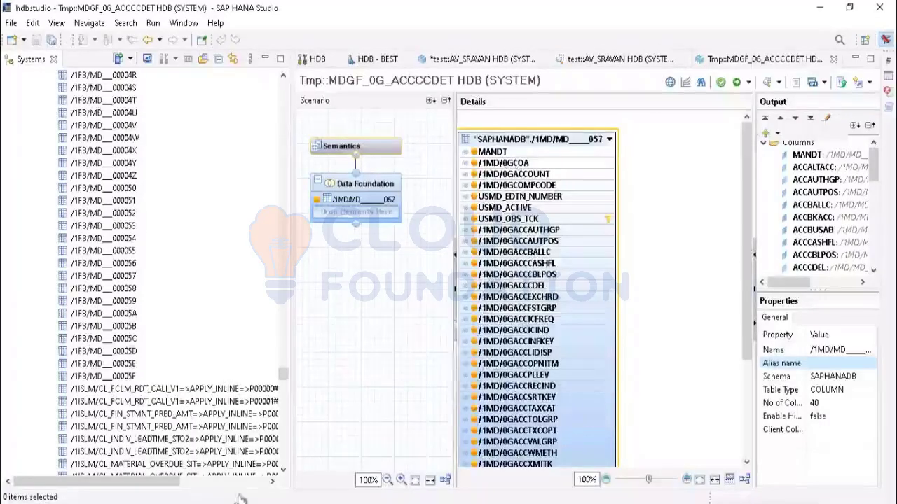
Look through the /1MD/MD tables to the end of the SAPHANADB table list, and select the object limit entry
scroll(149, 340, down, 20)
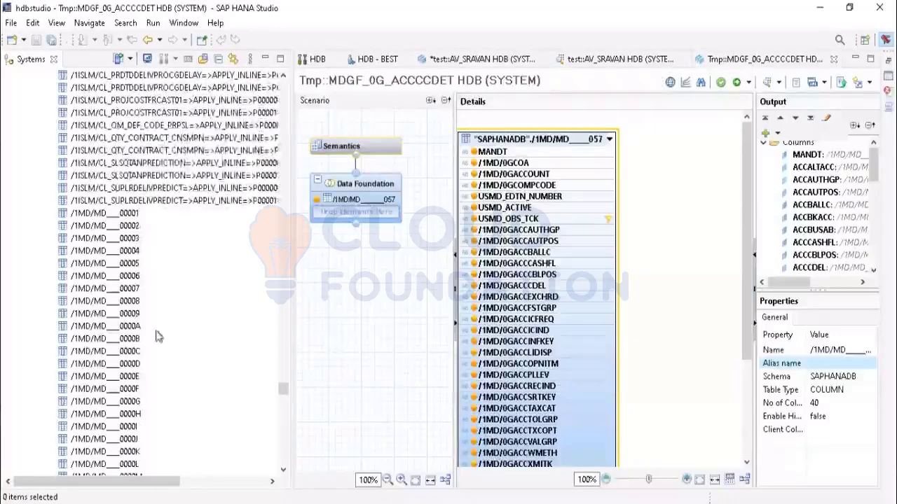
scroll(207, 363, down, 8)
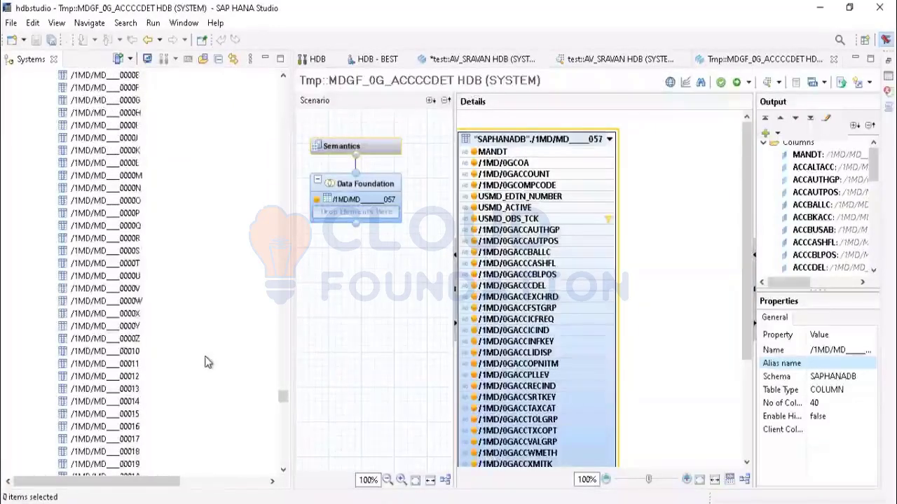
scroll(206, 363, down, 1)
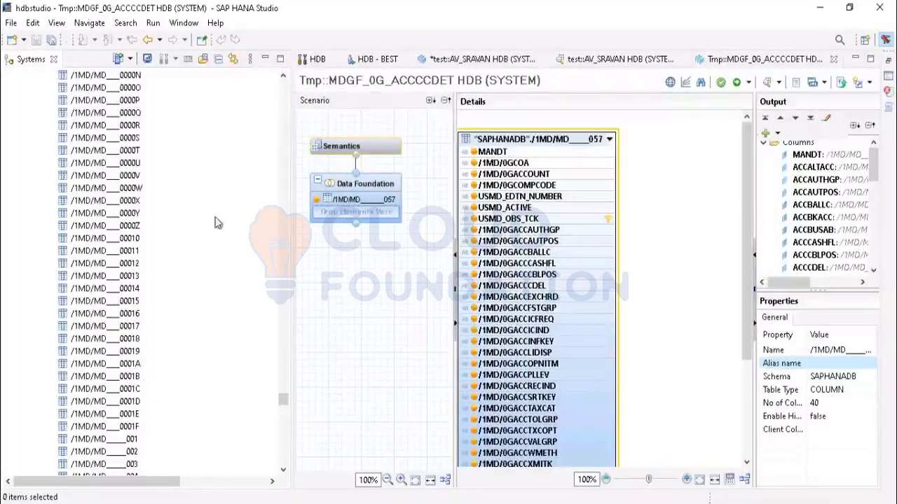
scroll(172, 393, down, 5)
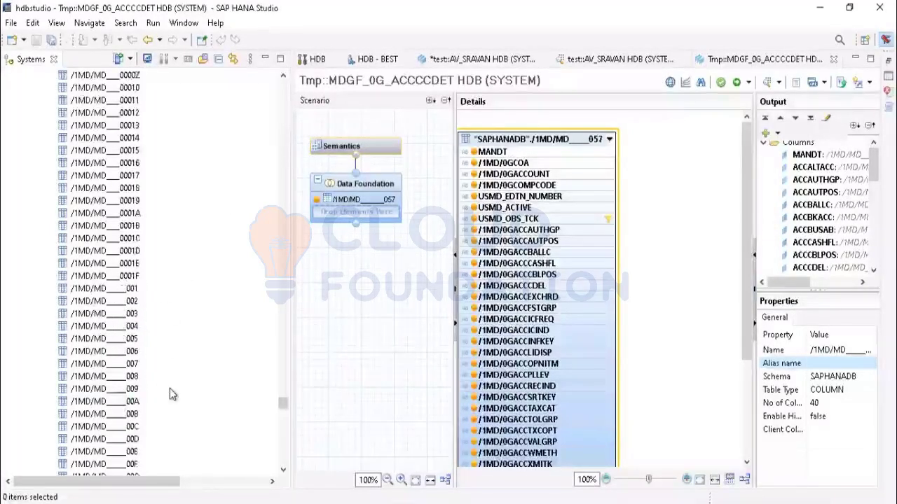
scroll(175, 392, down, 9)
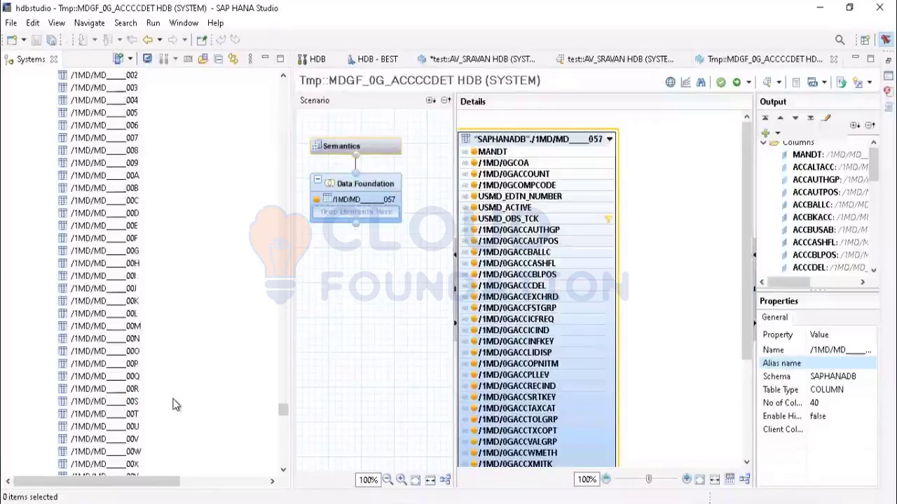
scroll(174, 405, down, 1)
scroll(170, 389, up, 5)
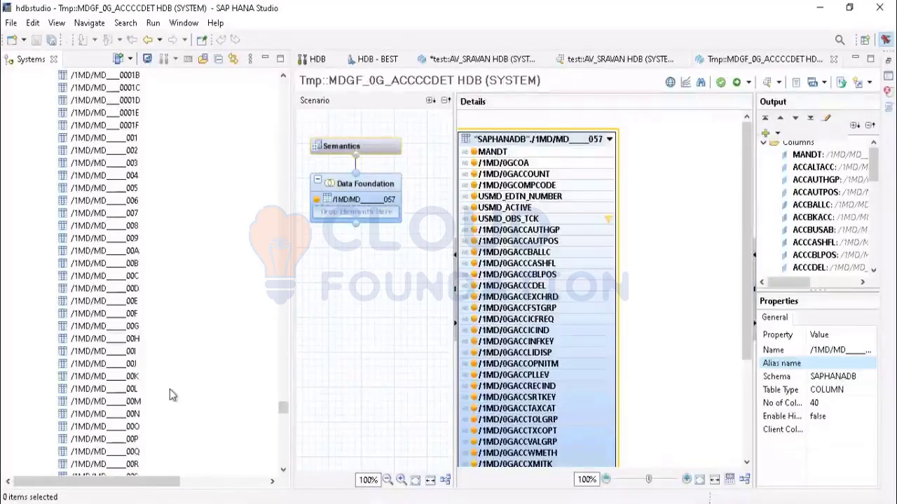
scroll(170, 388, down, 5)
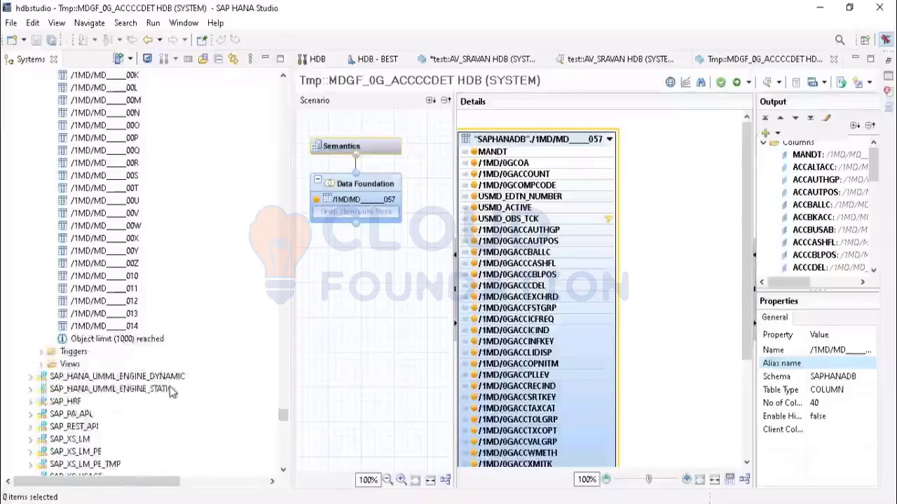
click(131, 340)
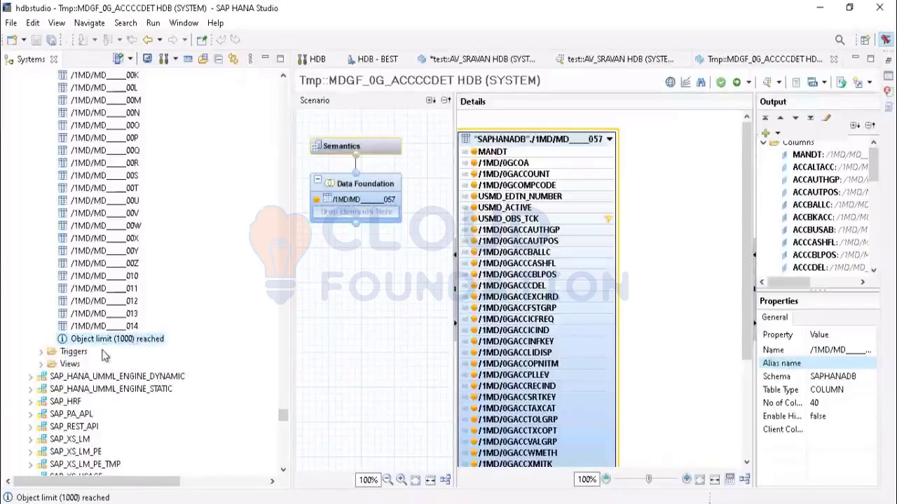
Open the content of the SAPHANADB table /1MD/MD ending in 014
scroll(148, 326, up, 6)
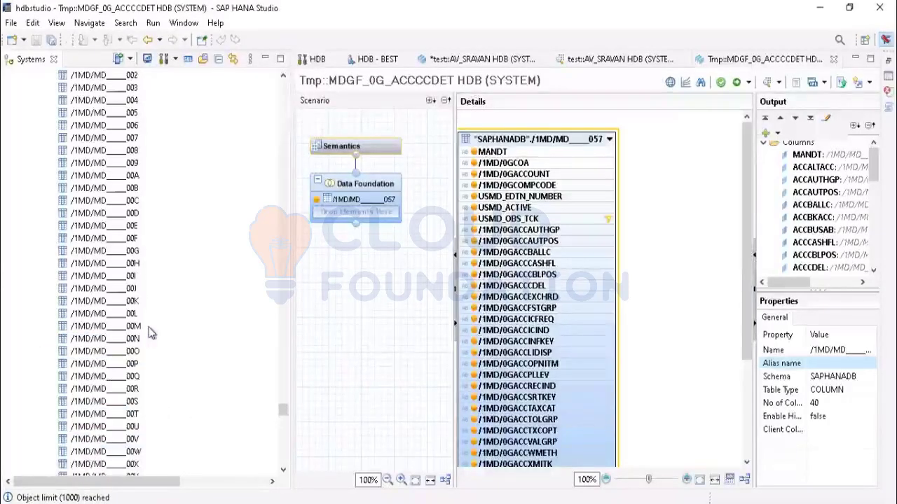
scroll(148, 327, down, 5)
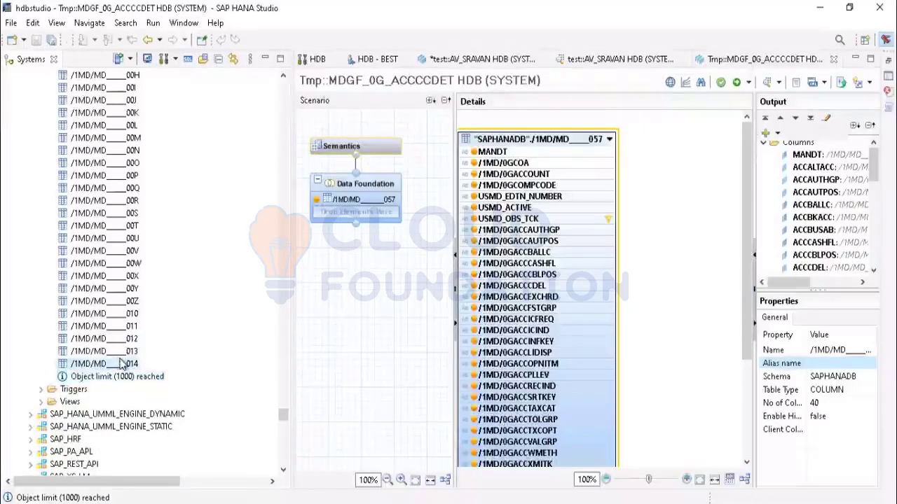
right_click(120, 363)
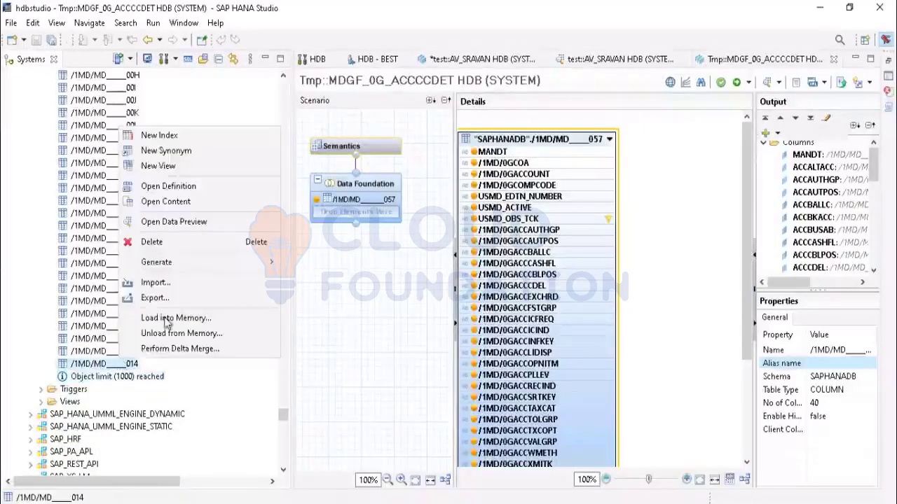
click(171, 201)
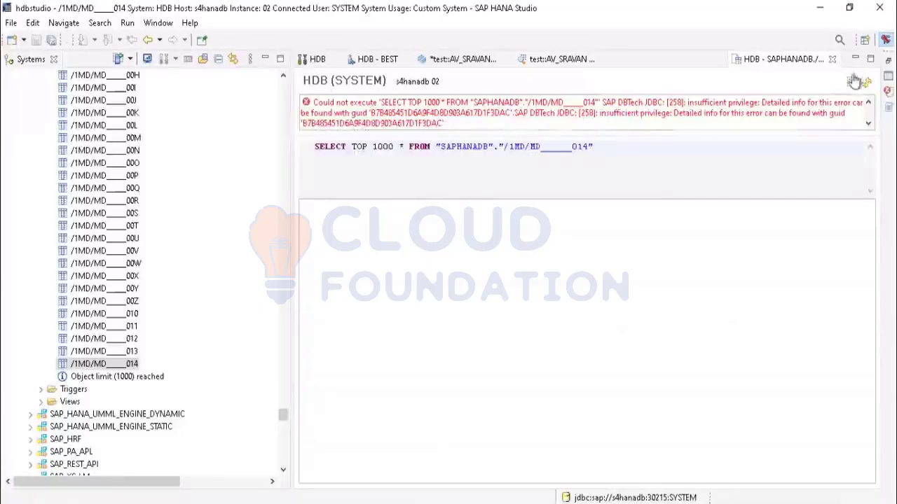
Look over the Content packages and the Security users in the systems tree, and return to the SAPHANADB /1MD tables
scroll(109, 318, down, 20)
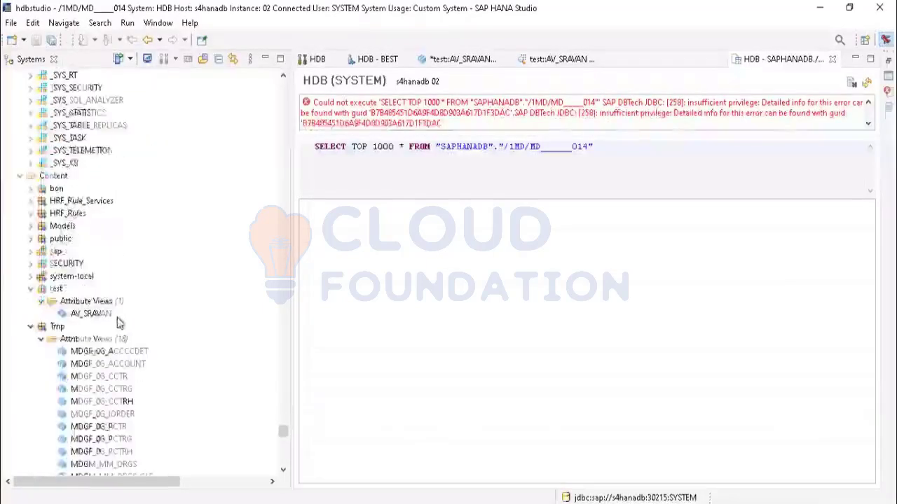
scroll(121, 336, down, 1)
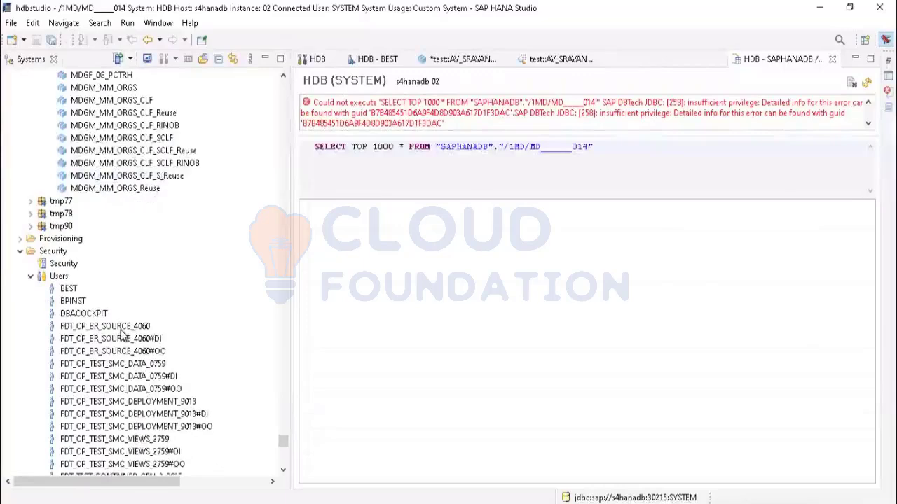
scroll(120, 336, up, 12)
scroll(121, 336, up, 1)
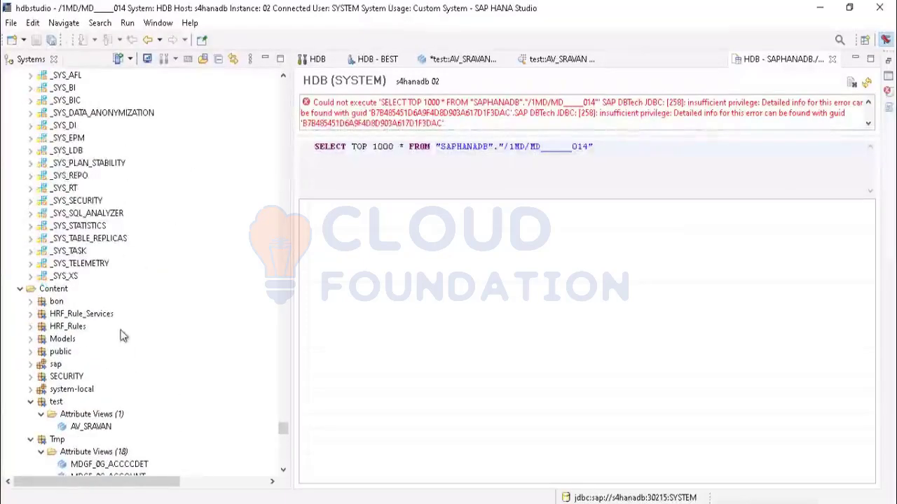
scroll(104, 340, up, 13)
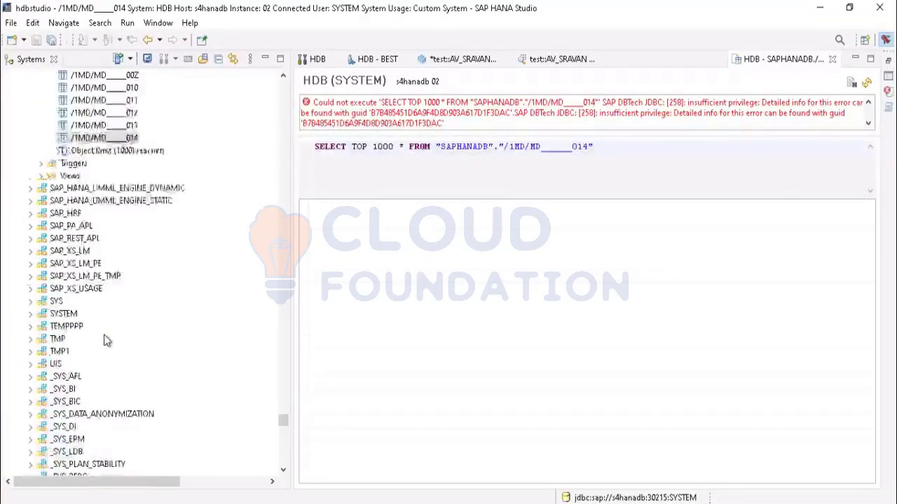
scroll(162, 317, up, 12)
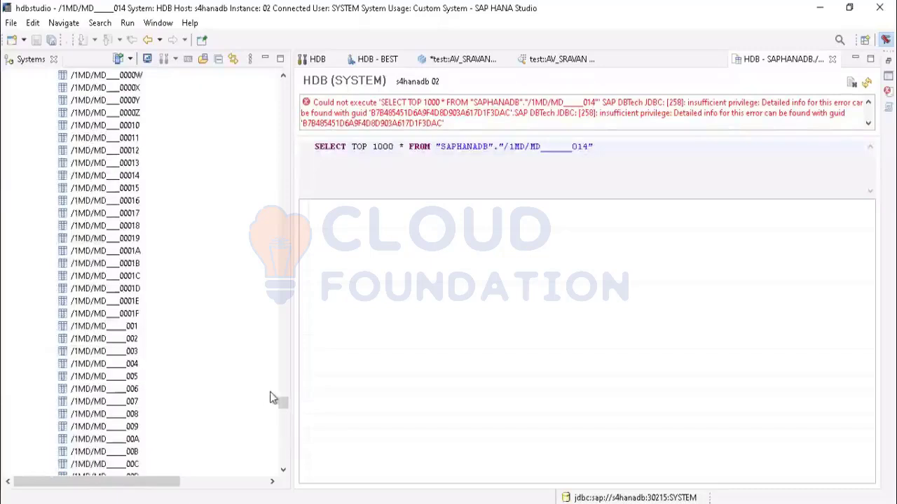
Highlight the message text above the table's SELECT statement to read it, and clear the highlight
drag(283, 405, 287, 396)
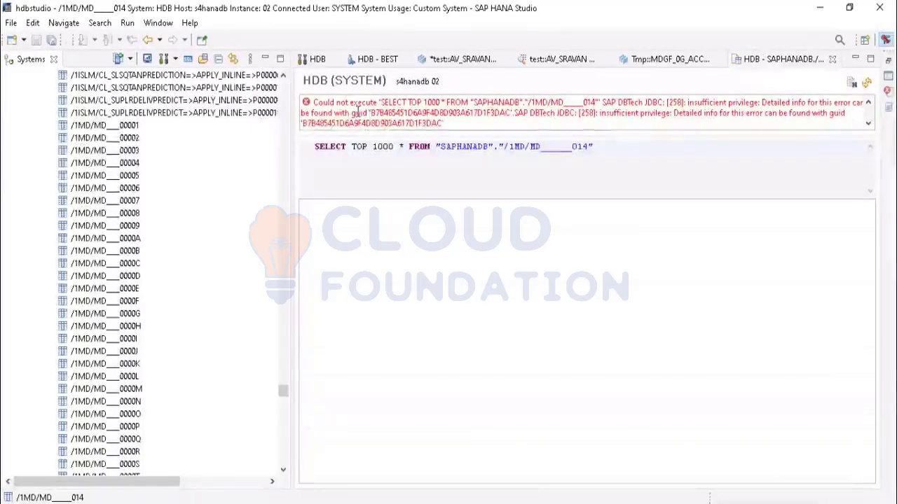
drag(634, 127, 293, 116)
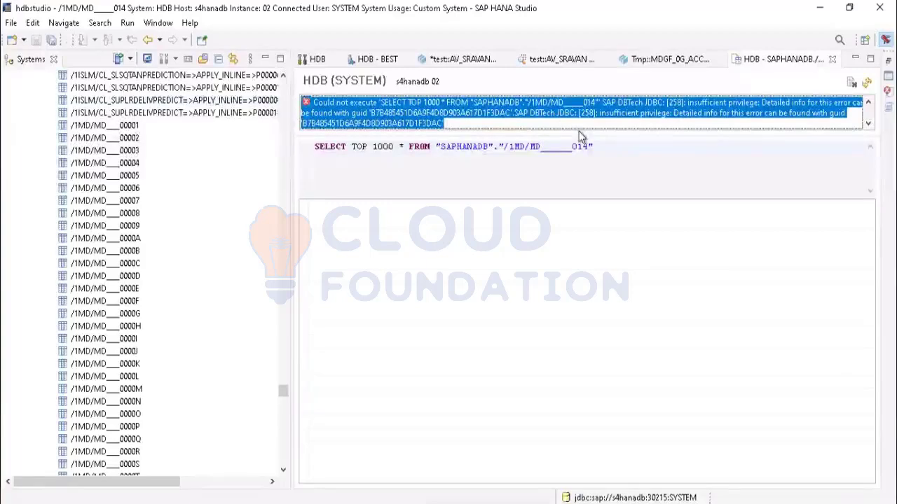
click(473, 126)
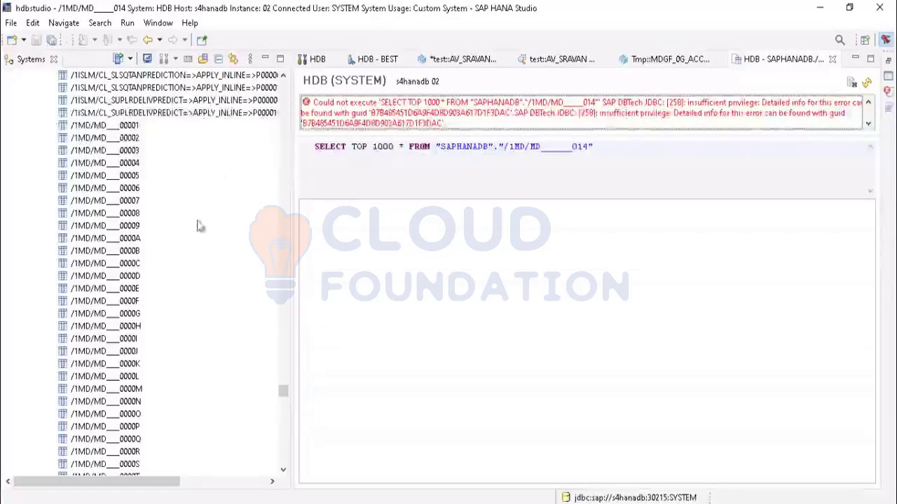
Find the SYSTEM user among the Security users in the systems tree and open its user details
scroll(202, 228, up, 8)
drag(282, 389, 282, 469)
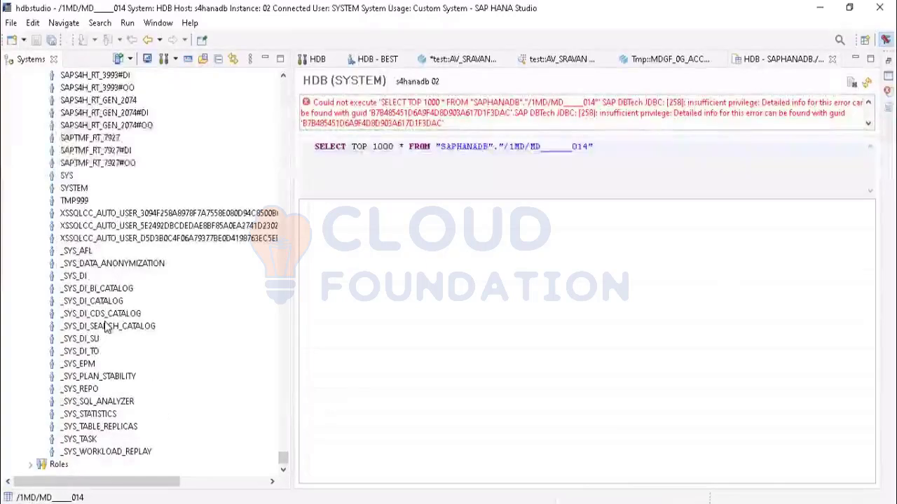
scroll(105, 324, up, 7)
scroll(104, 327, up, 11)
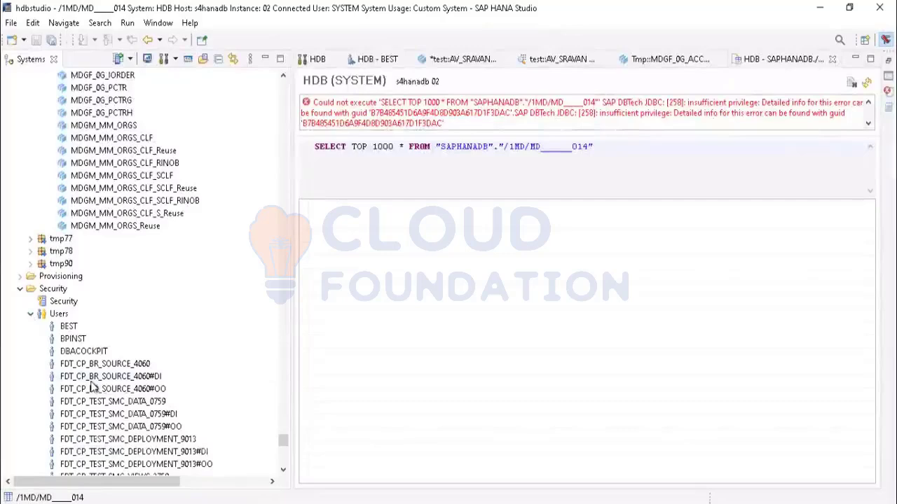
scroll(93, 388, down, 11)
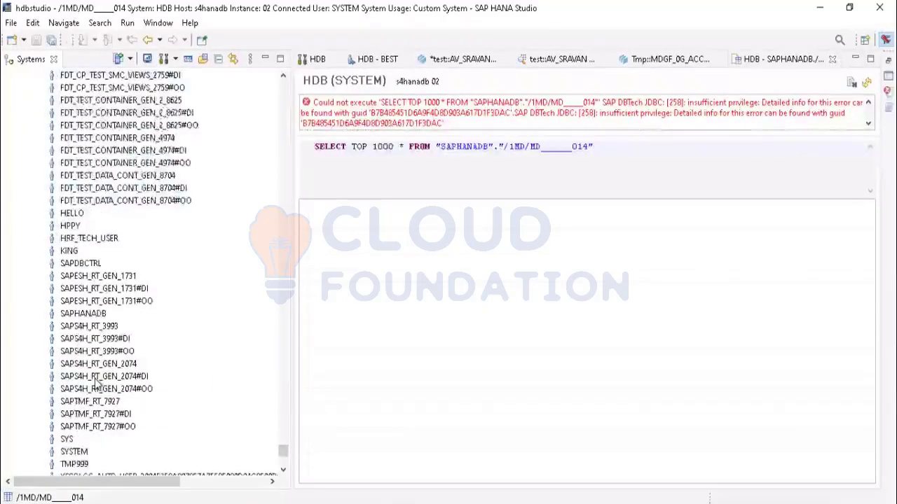
scroll(97, 386, down, 3)
click(79, 339)
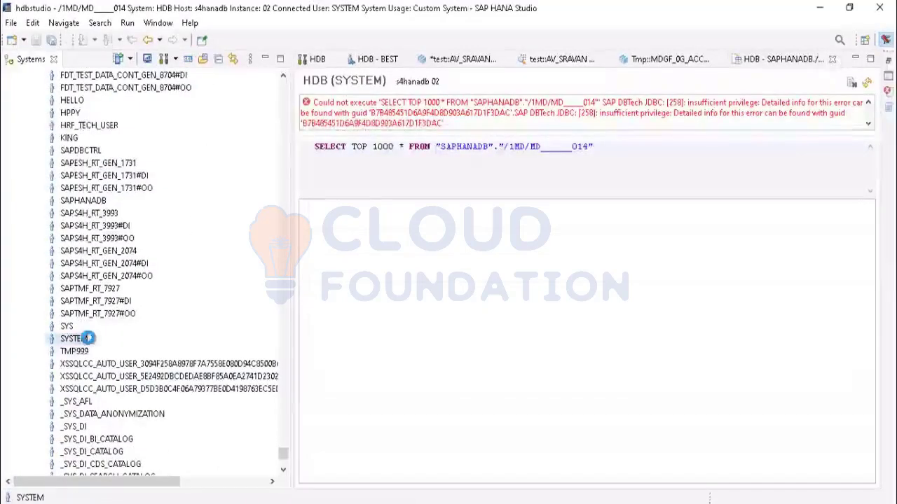
Close the BEST user, attribute view, data preview and SAPHANADB table editors, keeping the SYSTEM user's editor open
click(407, 60)
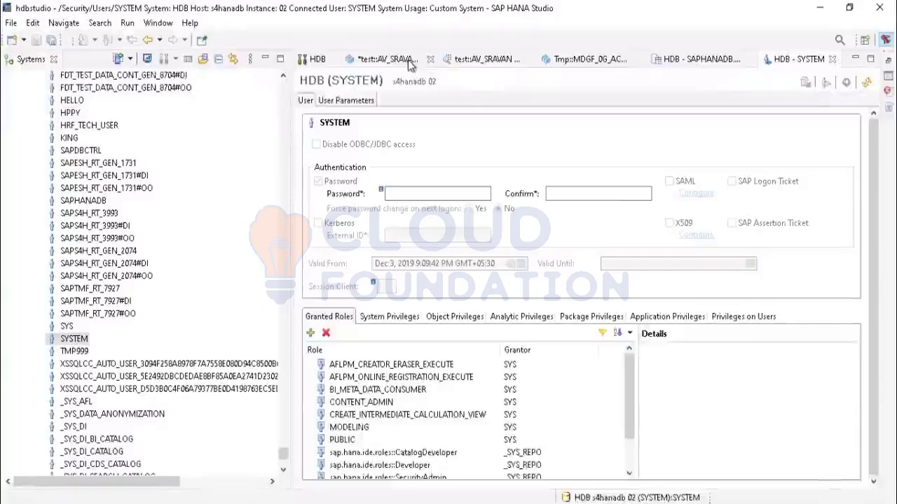
click(430, 59)
click(512, 269)
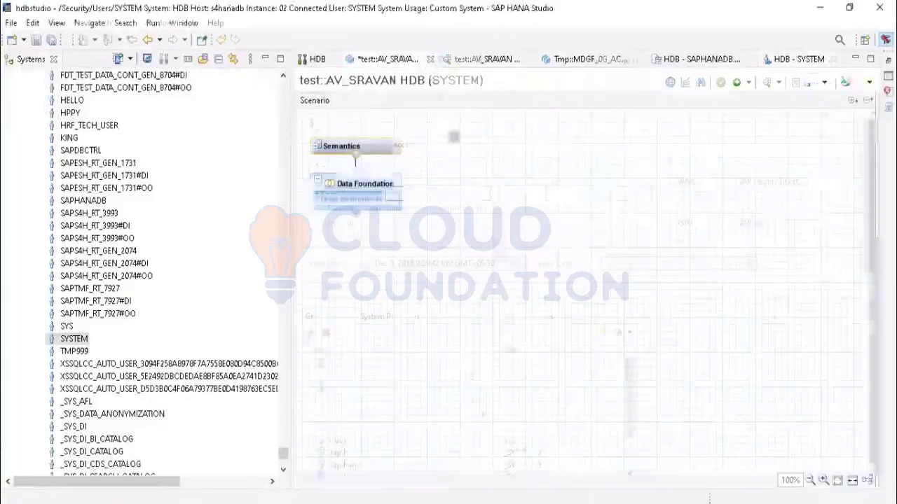
click(464, 60)
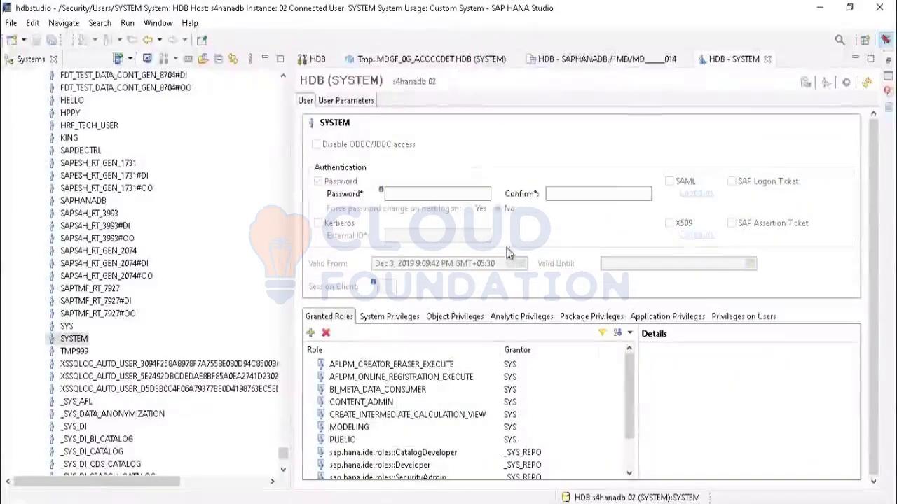
click(514, 60)
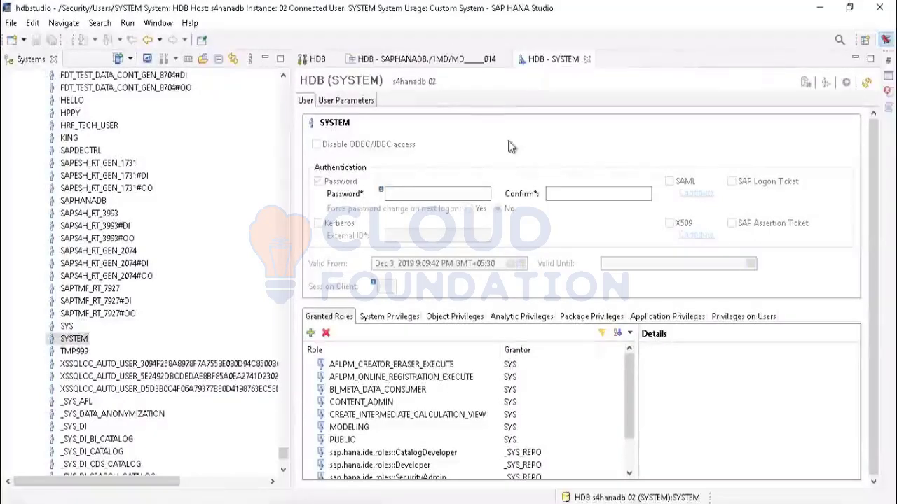
click(505, 59)
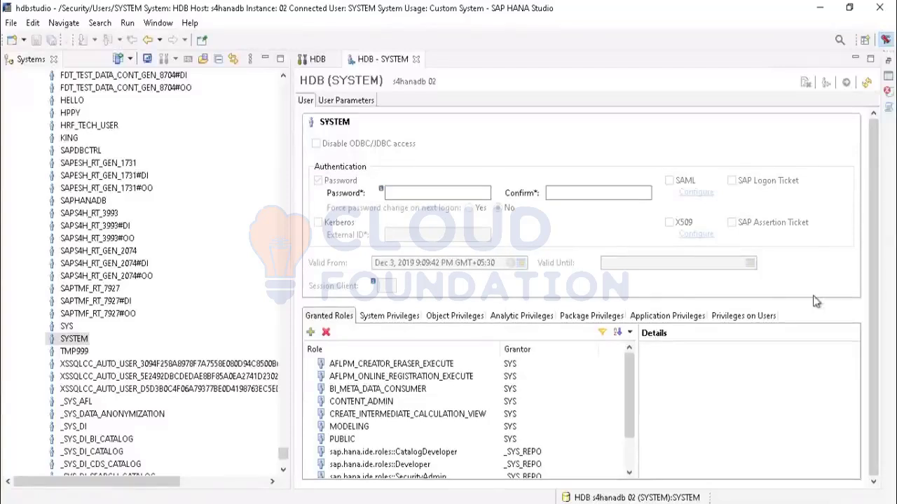
Review the SYSTEM user's granted roles and look over its system, object, analytic, package and application privileges
drag(879, 252, 870, 152)
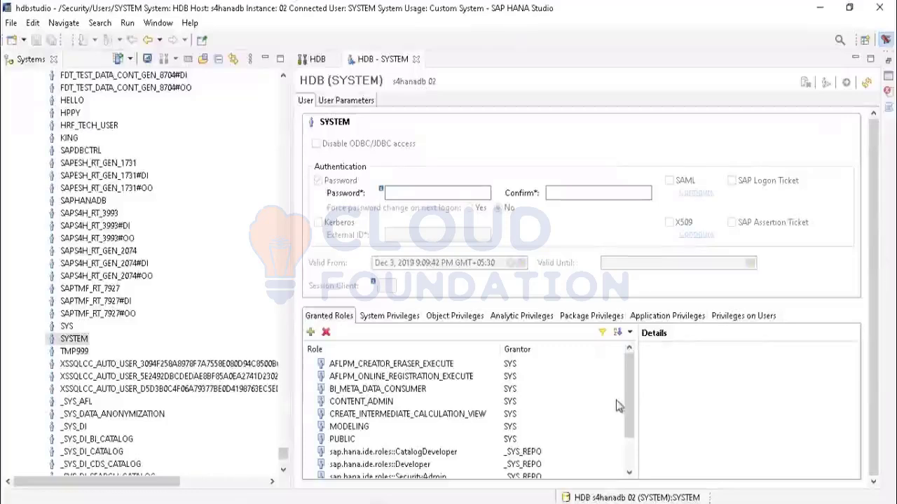
drag(627, 370, 631, 430)
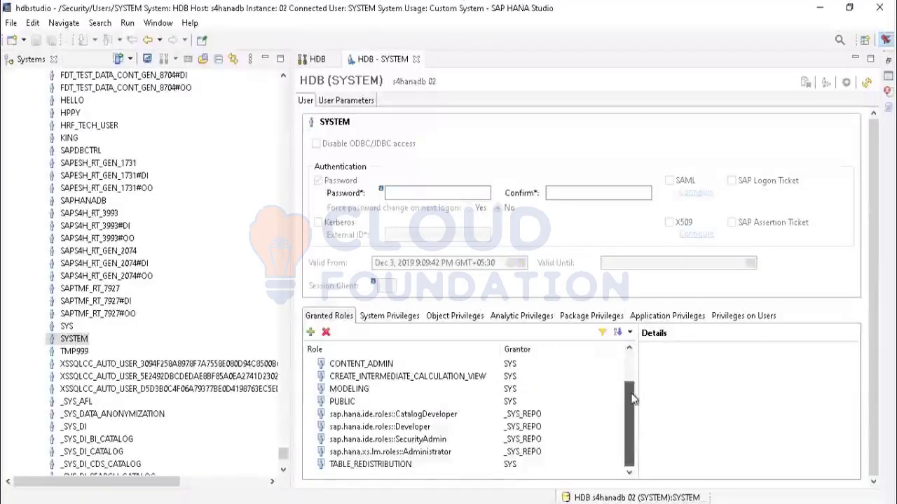
drag(631, 398, 641, 438)
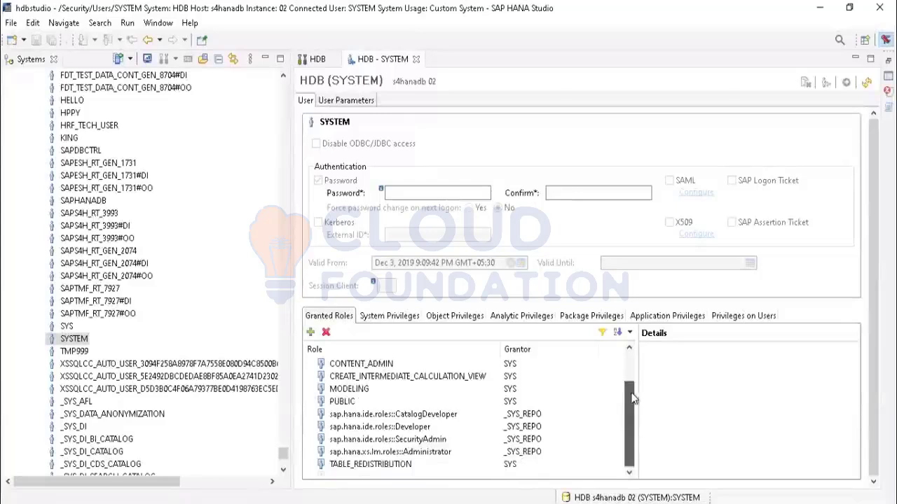
drag(633, 398, 633, 360)
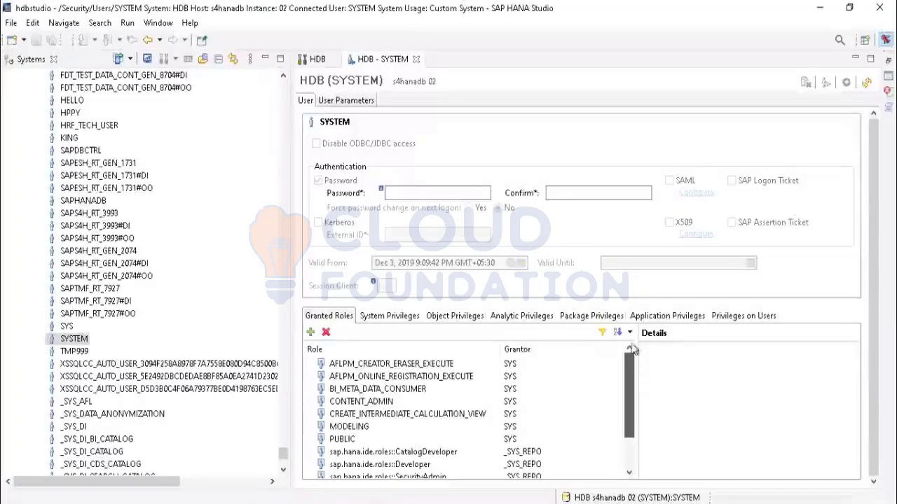
click(384, 316)
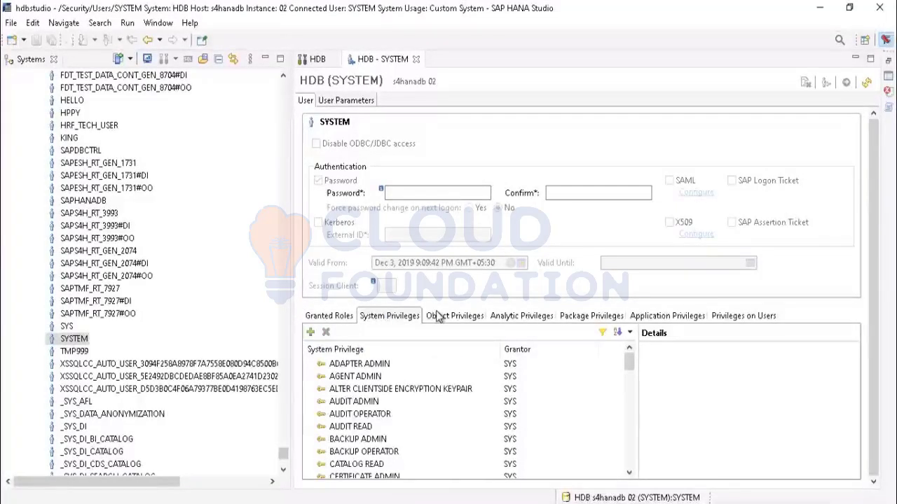
click(456, 318)
click(534, 320)
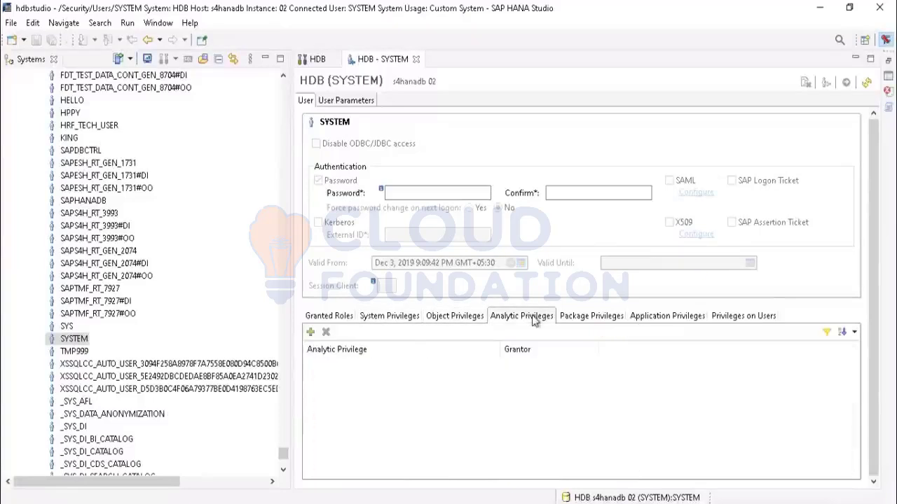
click(581, 318)
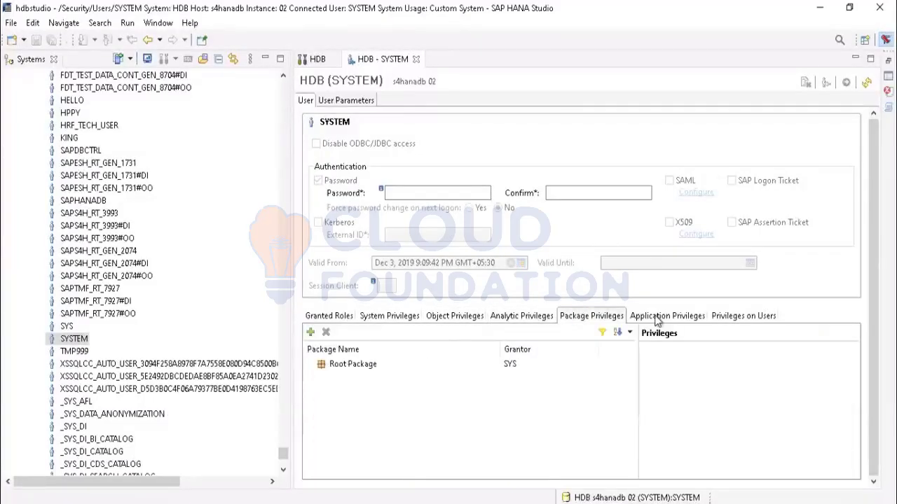
click(657, 319)
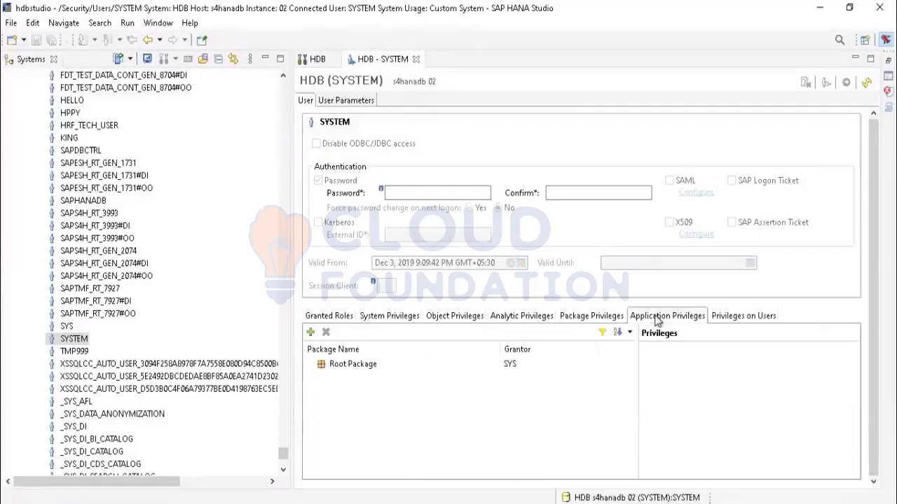
Look through the SYSTEM user's object privileges, view those for _SYS_PLAN_STABILITY, and return to the start of the list
click(442, 318)
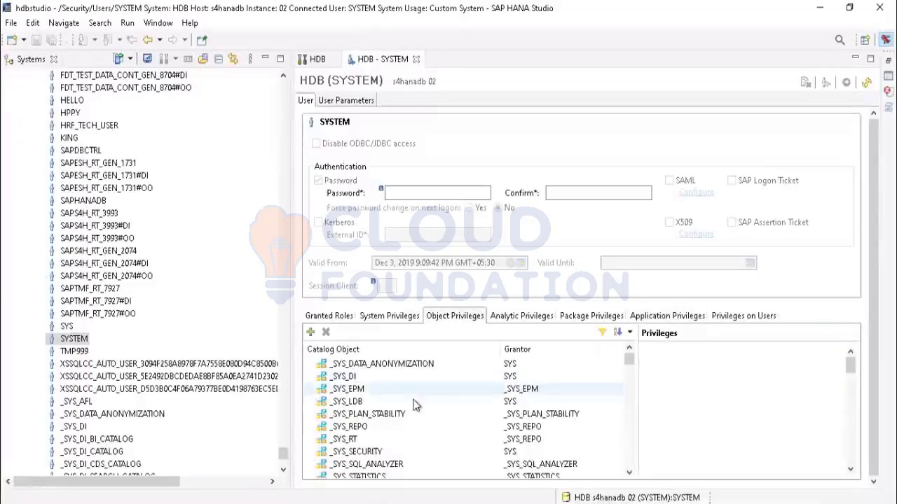
click(379, 415)
scroll(379, 421, down, 2)
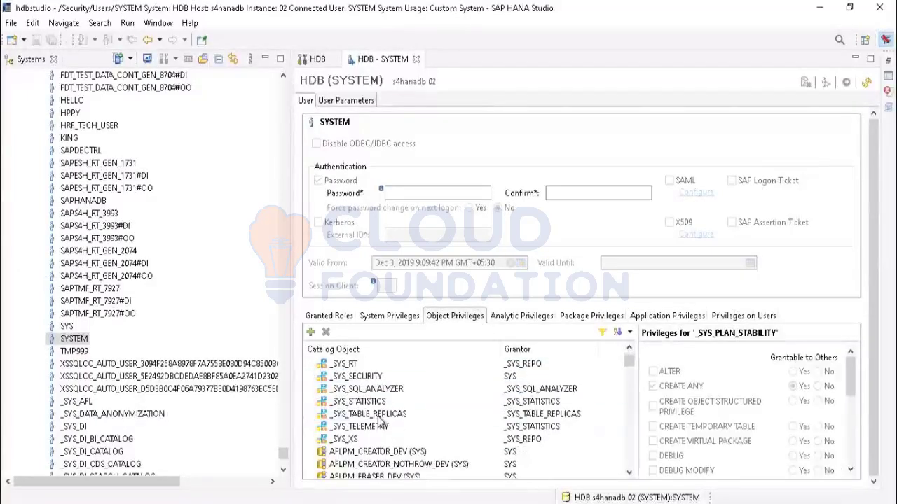
scroll(379, 420, up, 2)
scroll(380, 426, down, 8)
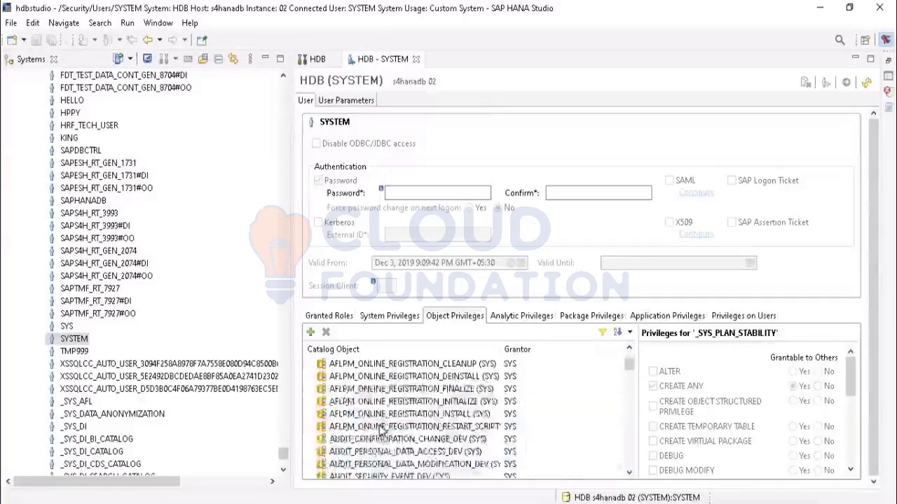
scroll(381, 428, down, 12)
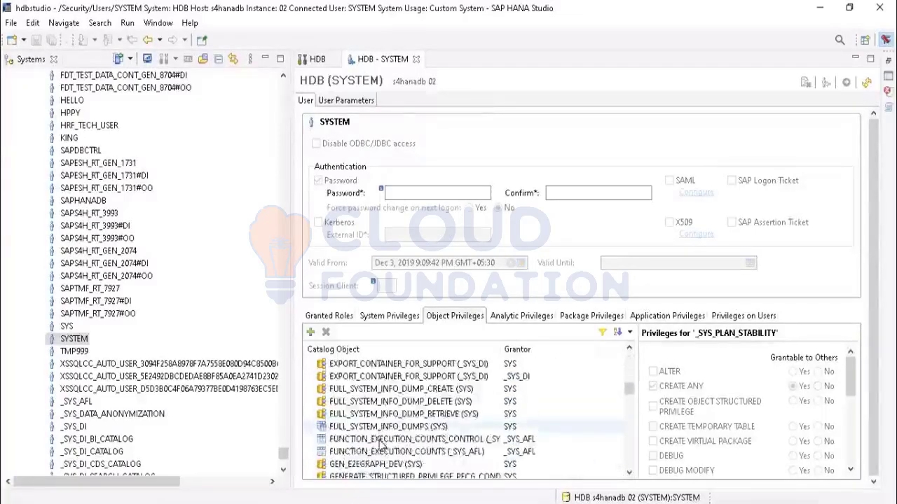
scroll(380, 446, down, 15)
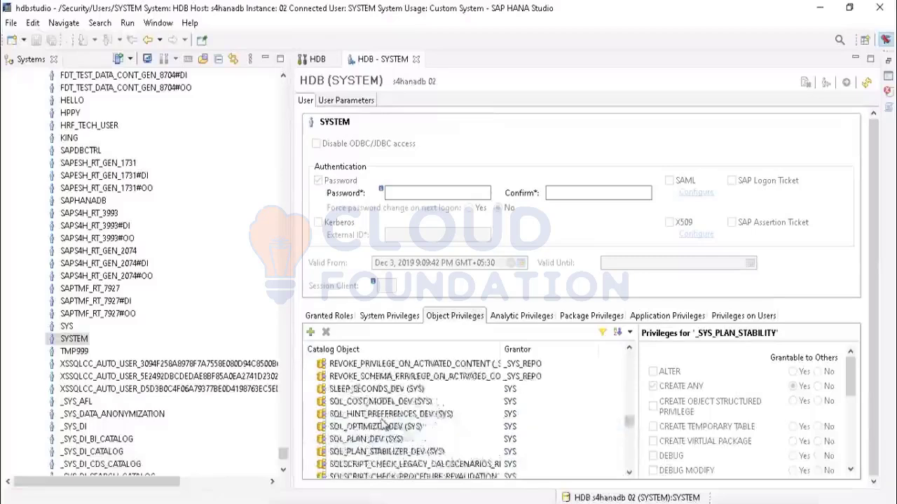
scroll(382, 427, down, 15)
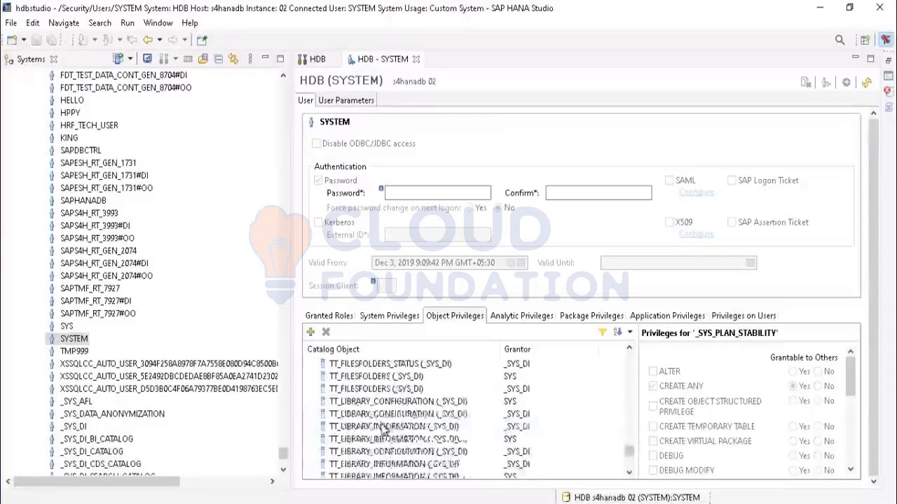
scroll(383, 433, down, 3)
scroll(462, 420, up, 10)
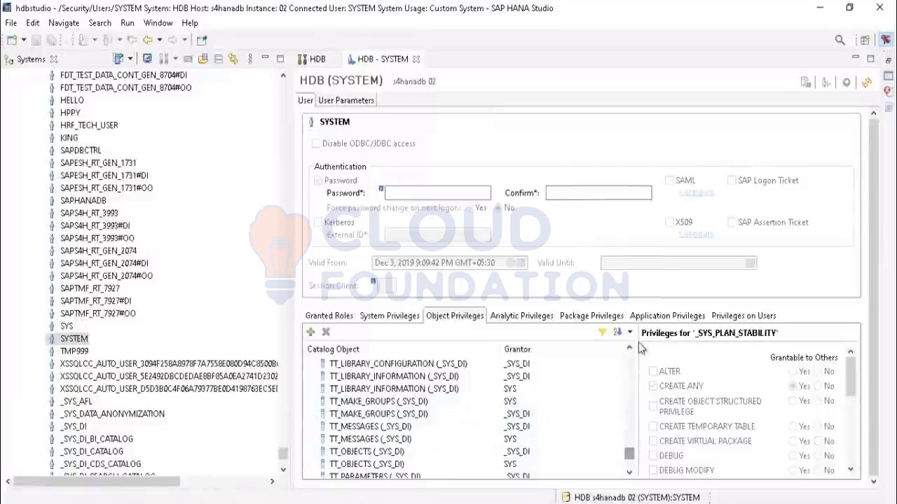
key(Home)
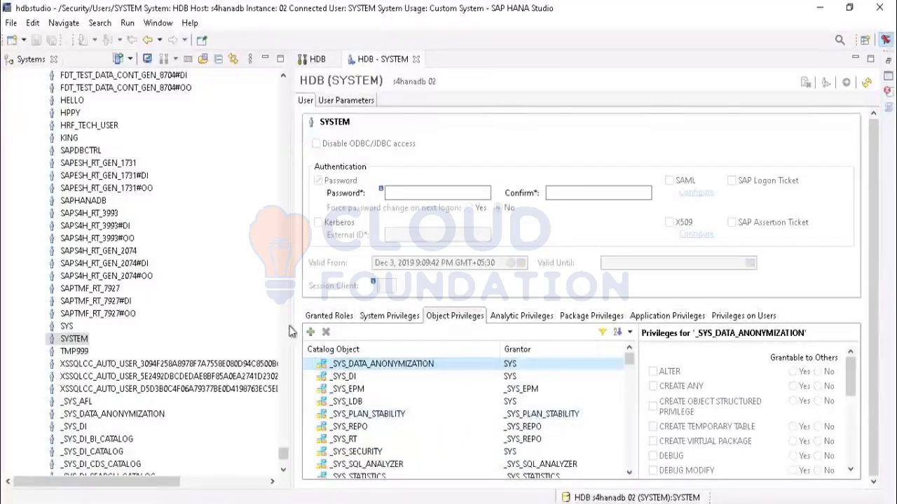
Start adding a catalog object to the SYSTEM user's object privileges and search for SAPHANADB
click(311, 334)
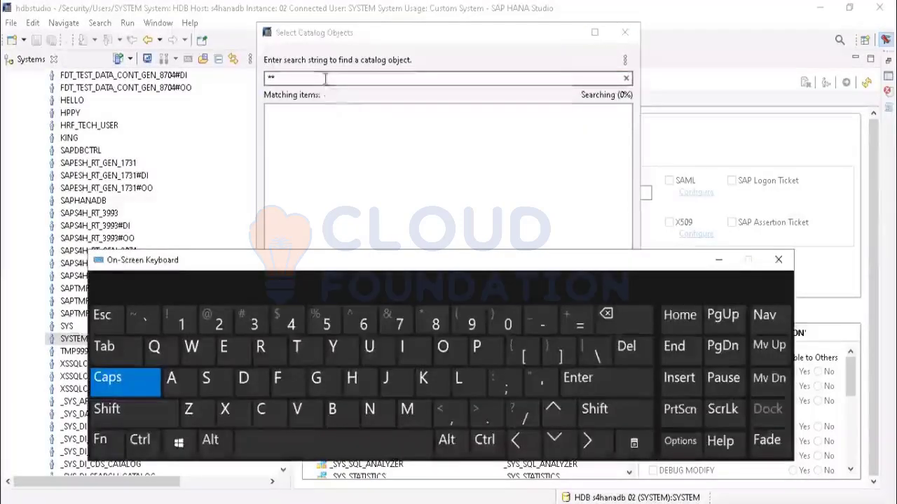
click(326, 79)
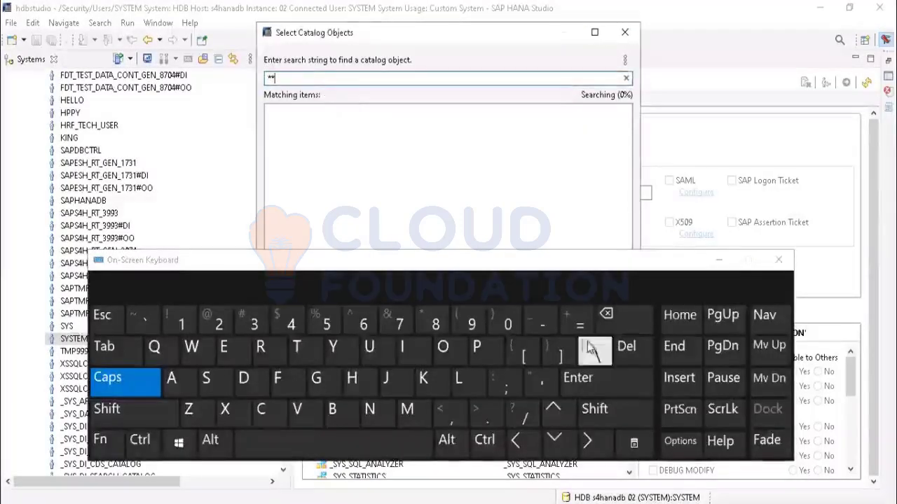
click(638, 311)
click(640, 313)
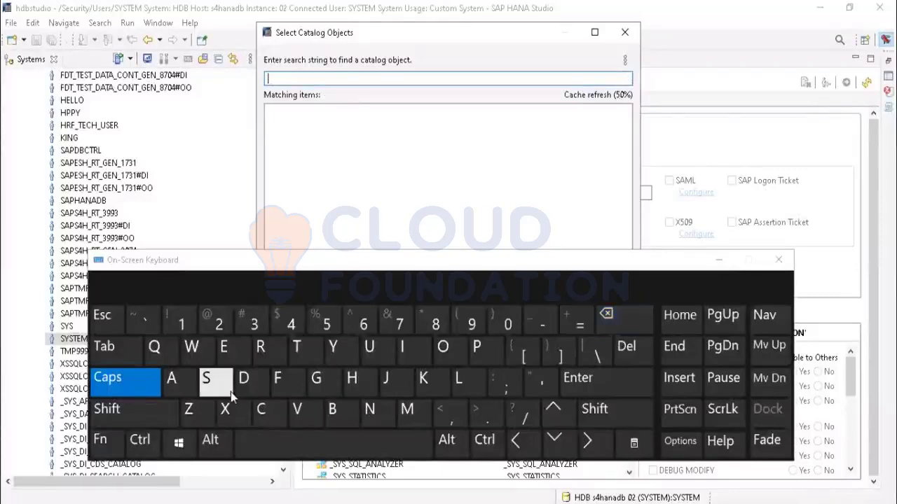
click(211, 386)
click(174, 379)
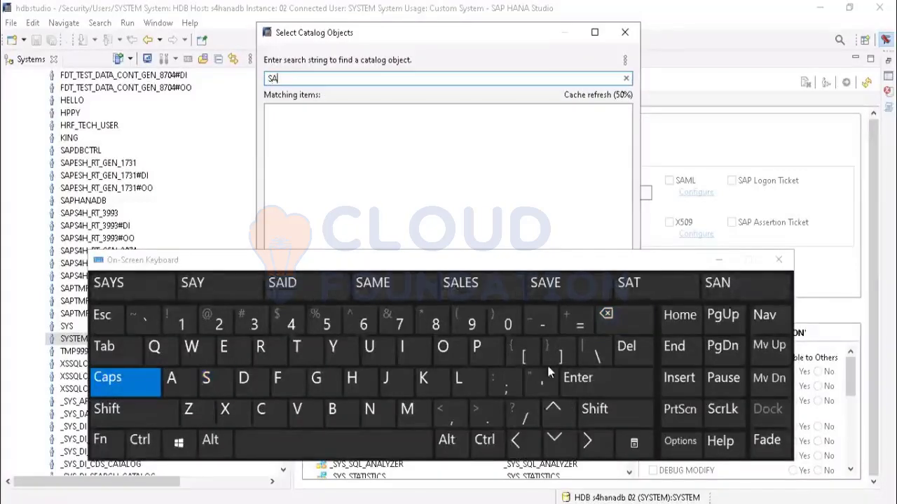
click(476, 347)
click(352, 378)
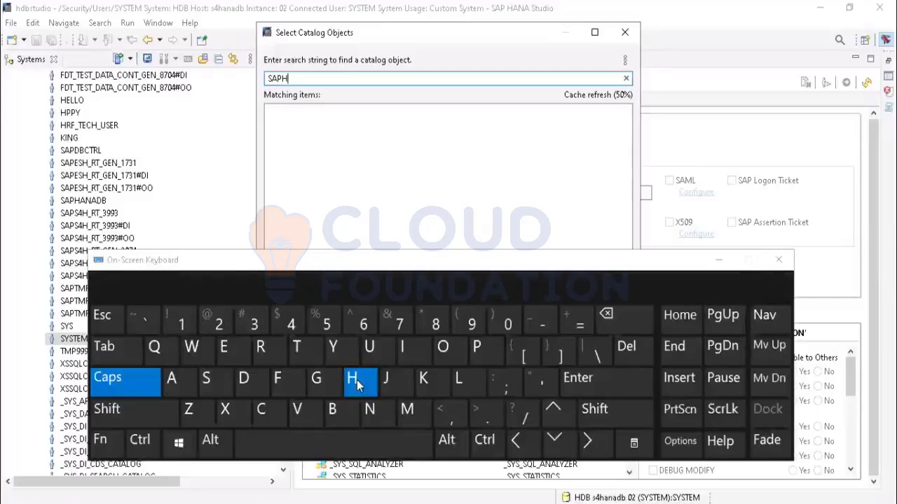
click(175, 379)
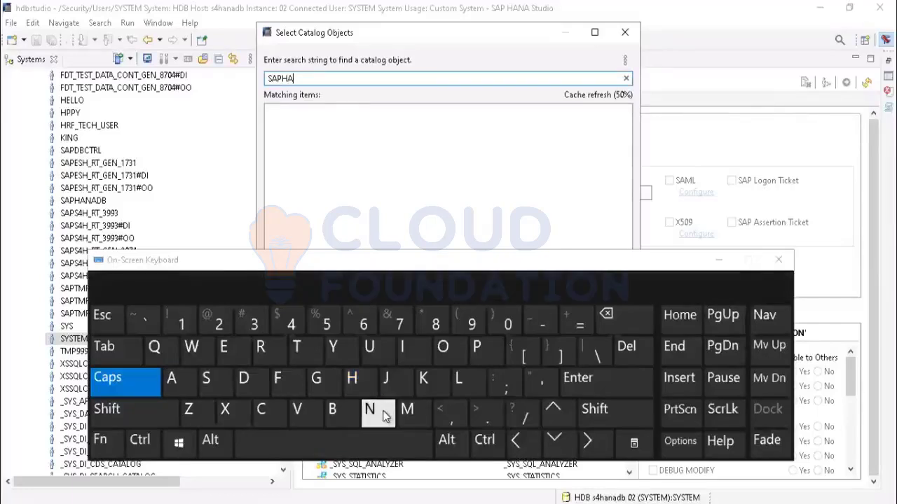
click(370, 409)
click(185, 380)
click(244, 379)
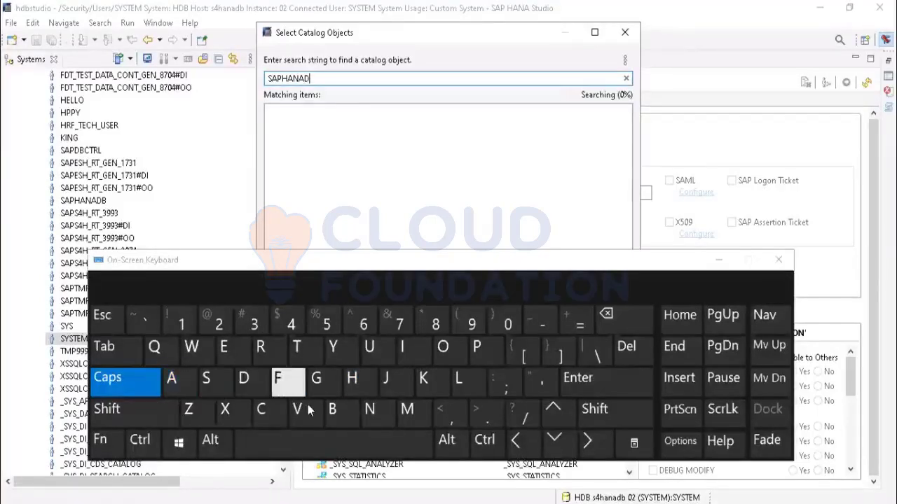
click(332, 412)
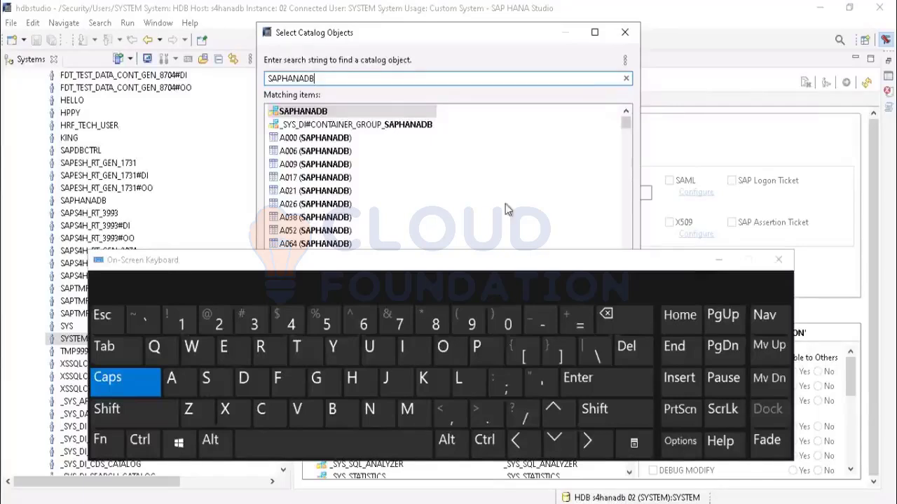
Add the SAPHANADB schema from the matching catalog objects to the SYSTEM user's object privileges
click(314, 114)
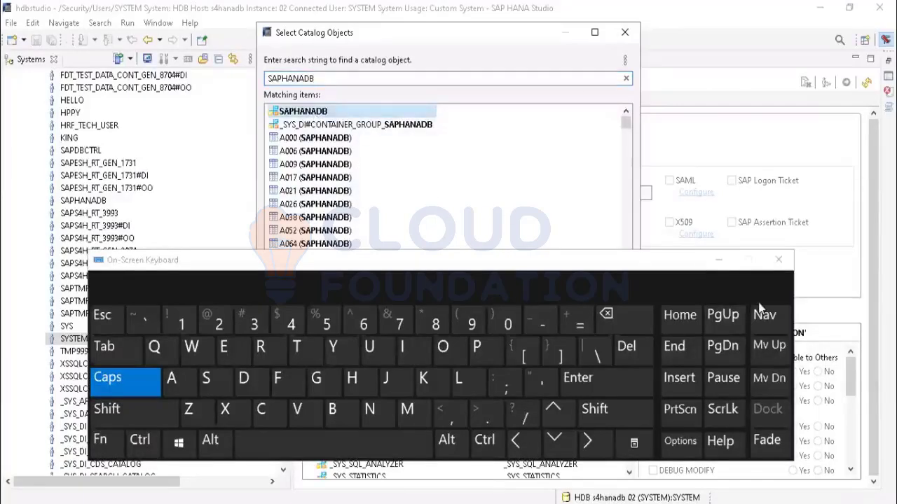
click(719, 261)
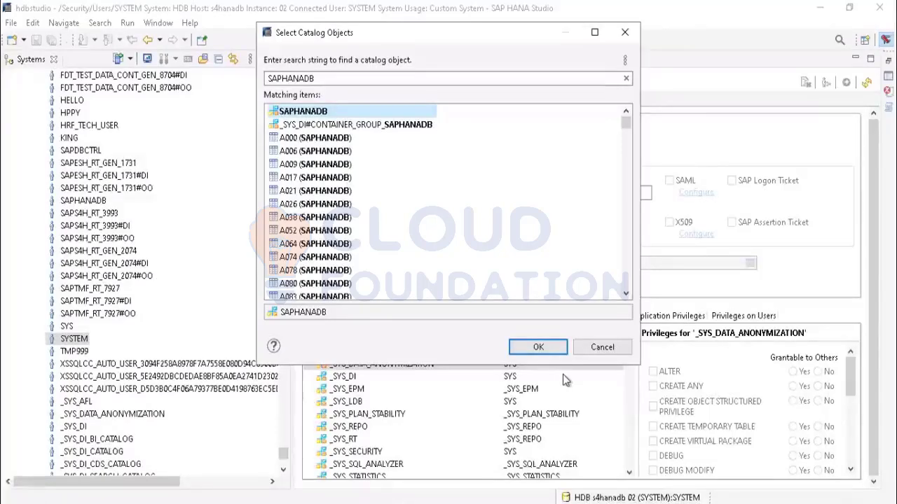
click(539, 348)
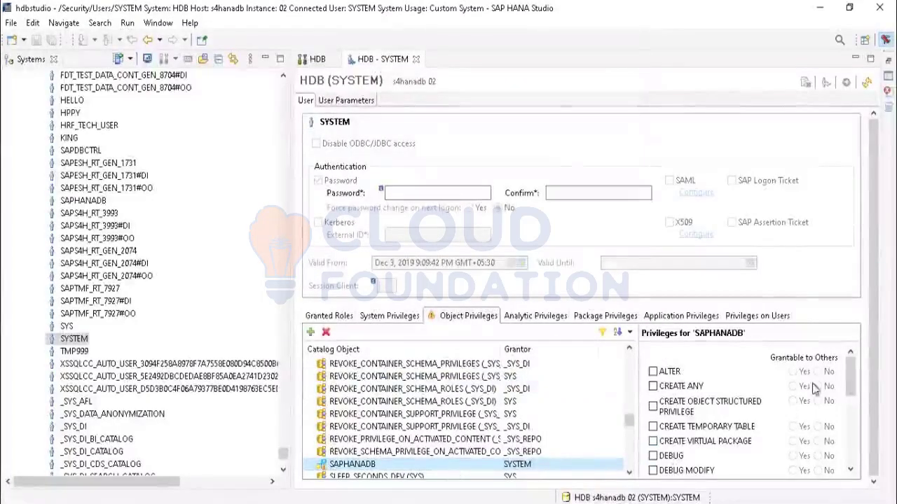
Try to grant SYSTEM the SELECT and EXECUTE privileges on SAPHANADB, not grantable to others, and deploy the change
drag(848, 384, 853, 418)
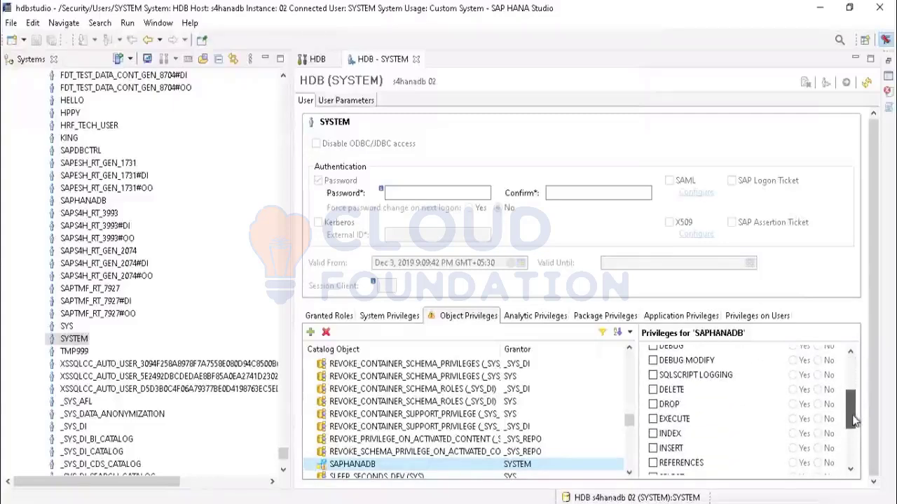
scroll(811, 416, up, 3)
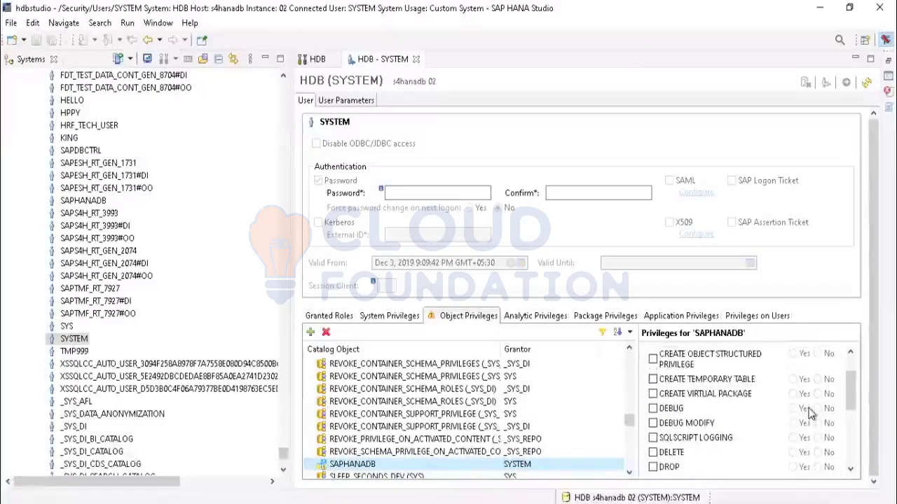
scroll(811, 416, down, 5)
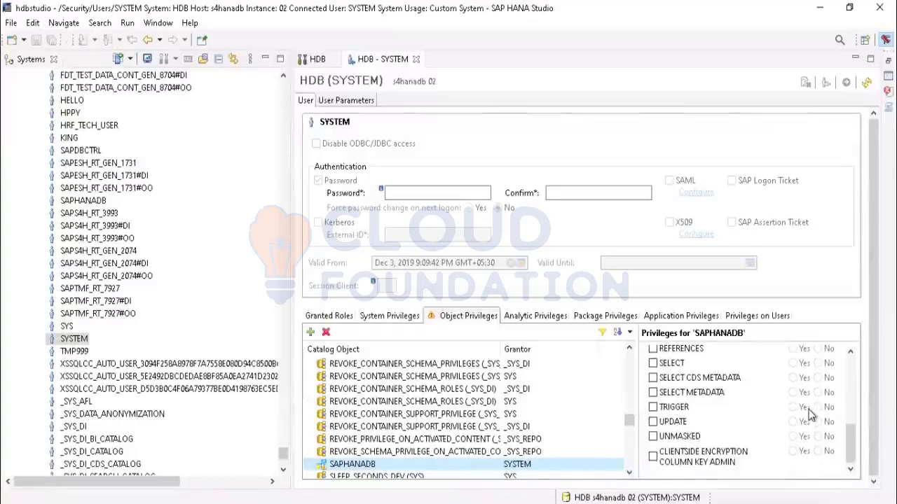
click(657, 365)
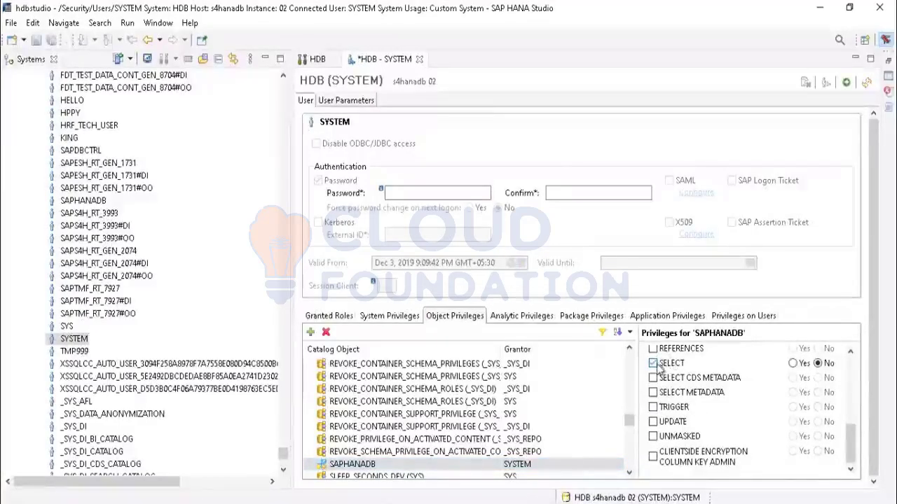
scroll(708, 418, up, 2)
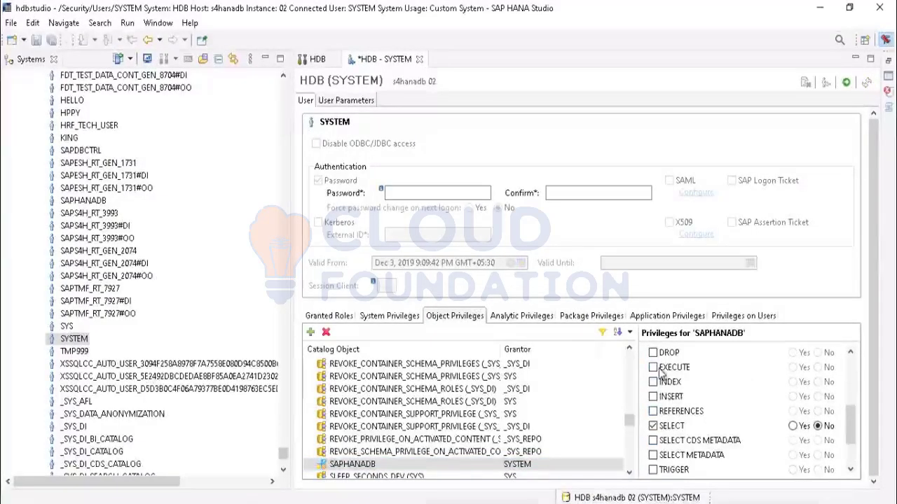
scroll(750, 414, up, 4)
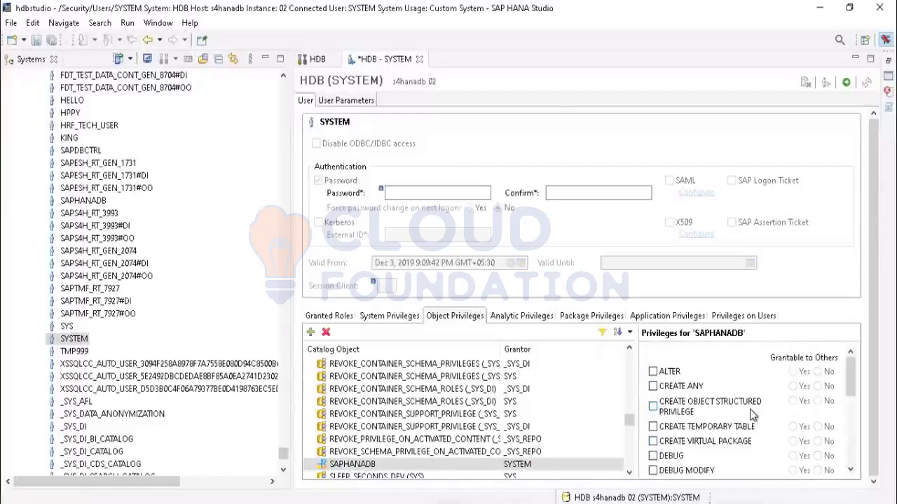
scroll(752, 415, down, 5)
scroll(752, 415, up, 3)
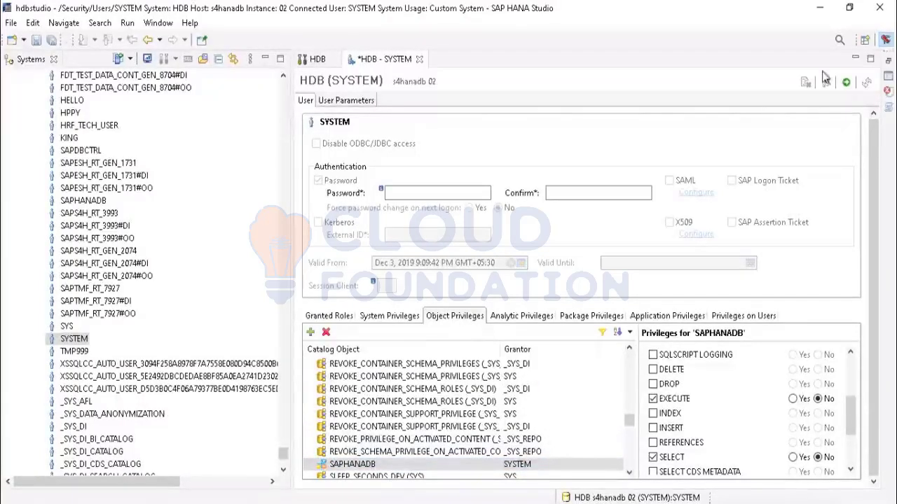
click(846, 82)
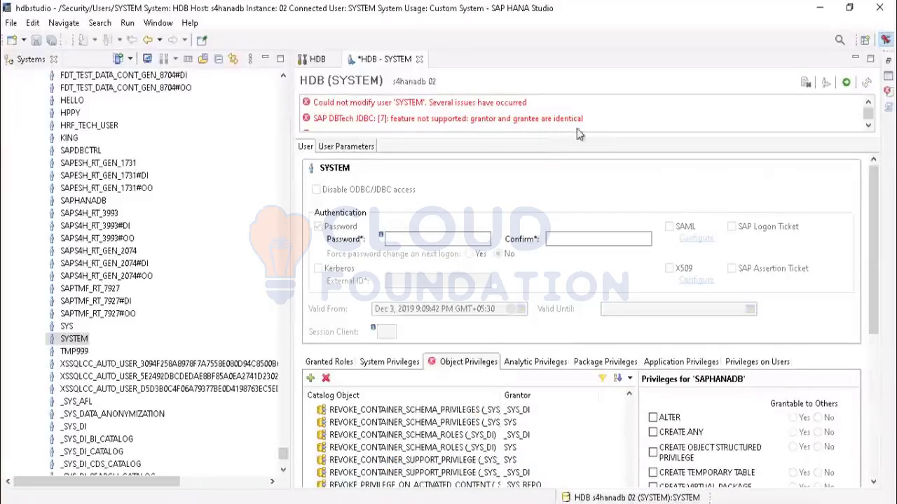
Examine the error messages reported for the SYSTEM user's privilege change
click(868, 125)
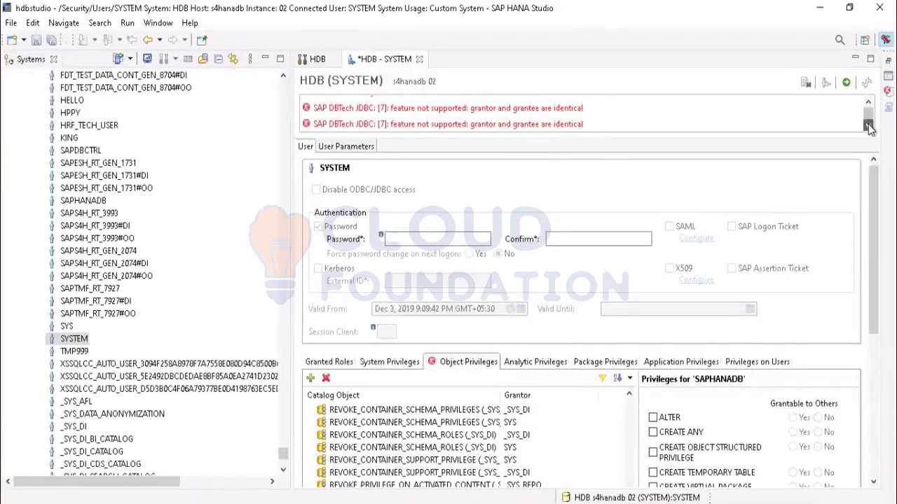
click(867, 125)
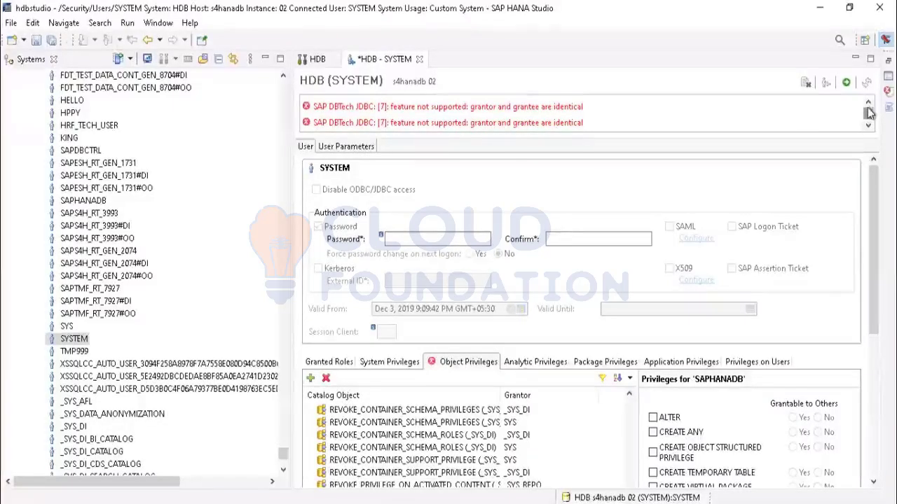
scroll(869, 116, up, 1)
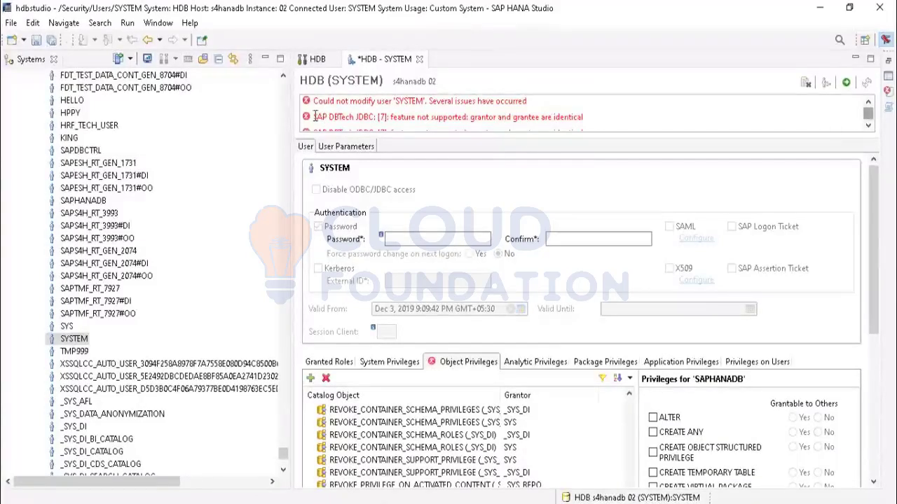
drag(589, 122, 312, 123)
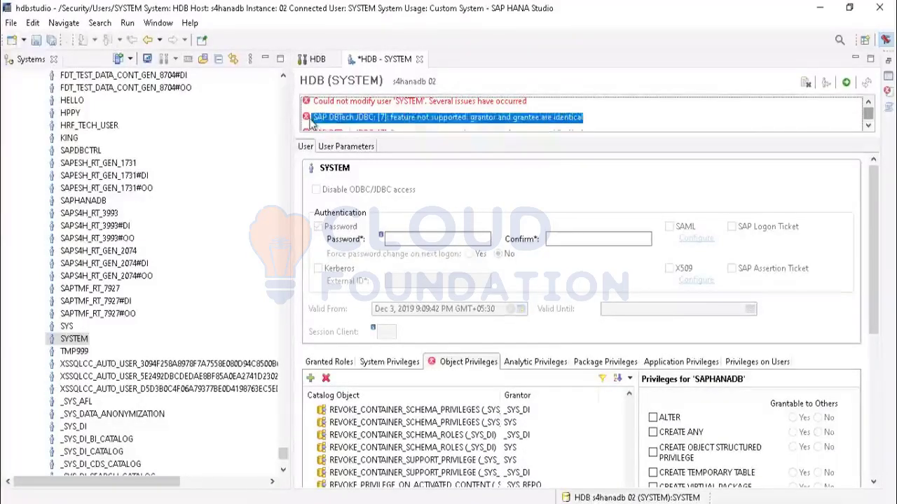
drag(537, 104, 268, 100)
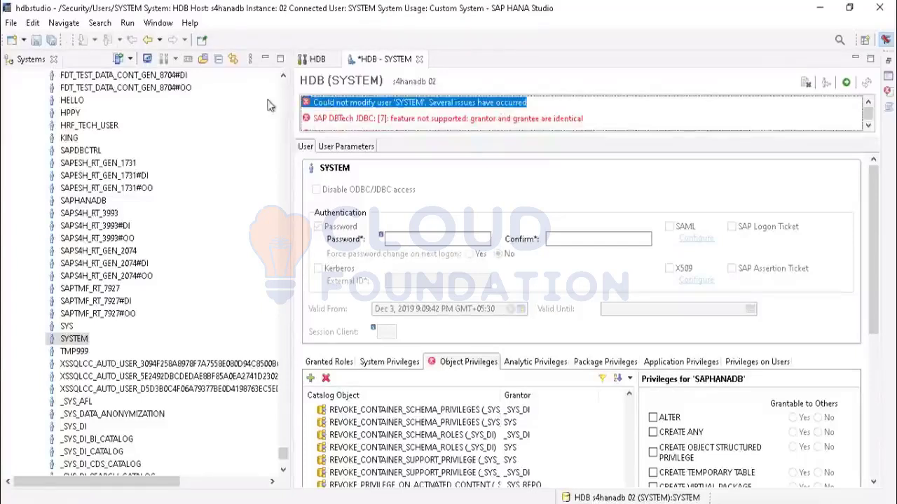
click(603, 124)
drag(590, 123, 298, 112)
click(607, 119)
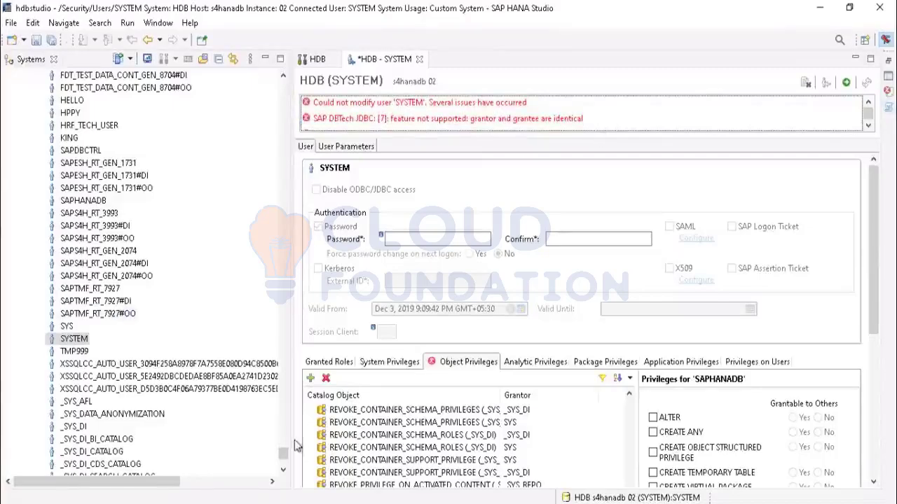
Collapse the HDB (SYSTEM) tree and remove the HDB (HELLO) system from the systems list, confirming the deletion
drag(283, 454, 284, 78)
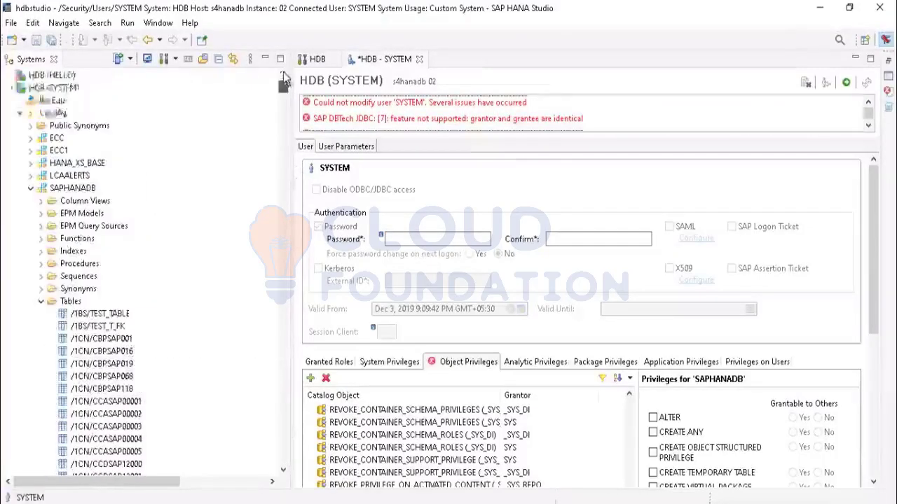
click(11, 88)
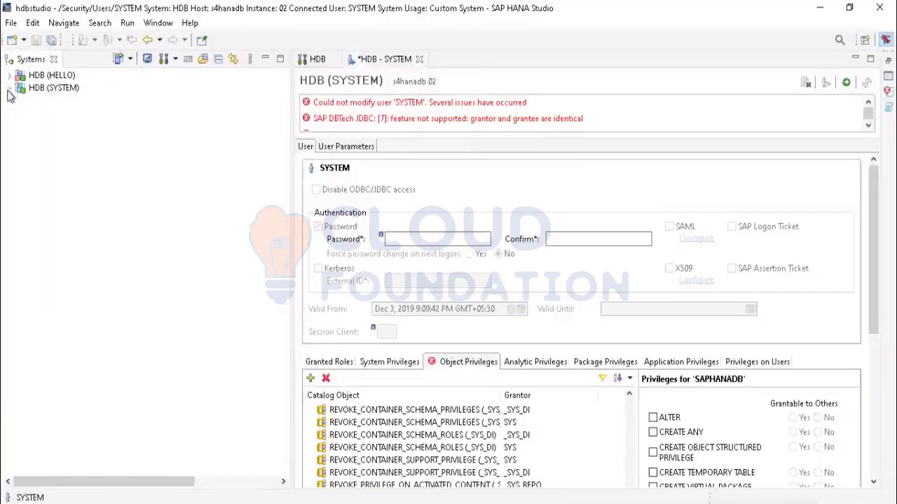
click(42, 78)
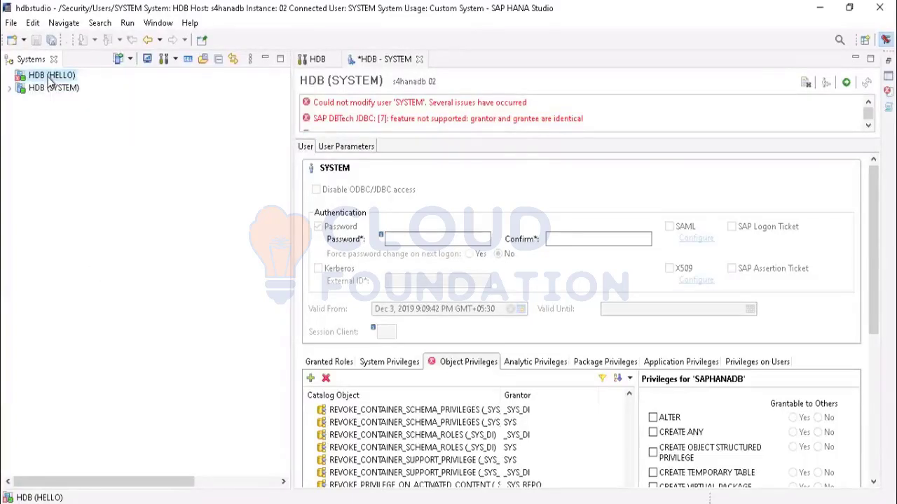
right_click(49, 77)
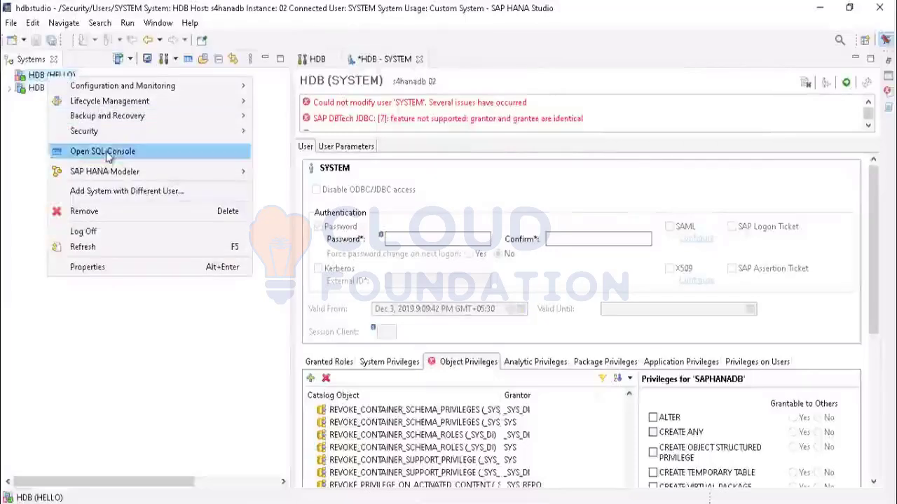
click(77, 218)
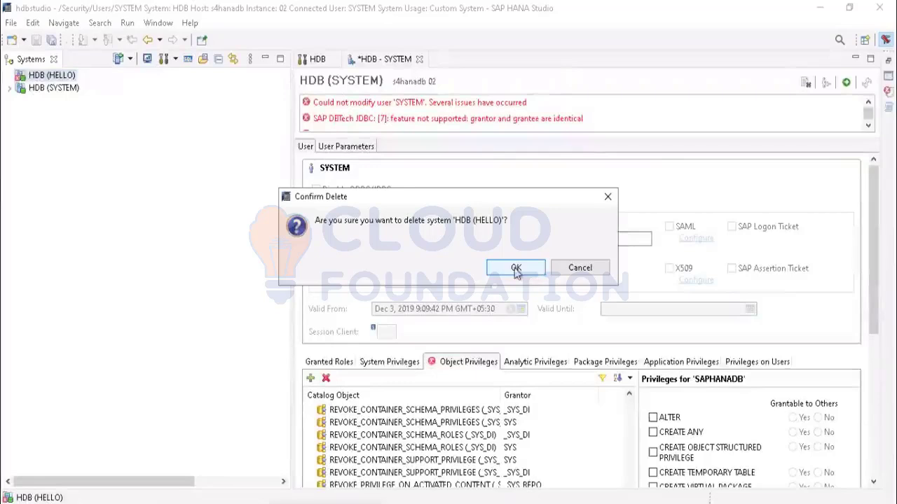
click(516, 269)
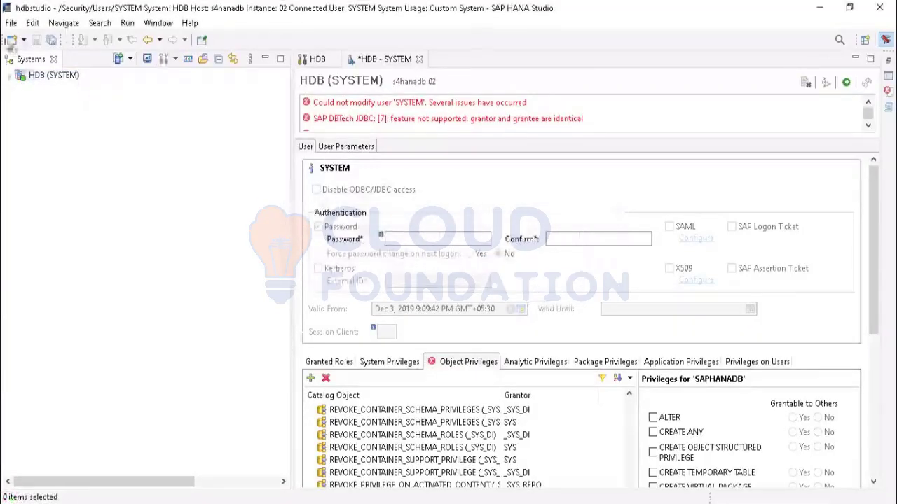
Start adding the HDB system with a different database user and enter HELLO as the user name
right_click(49, 75)
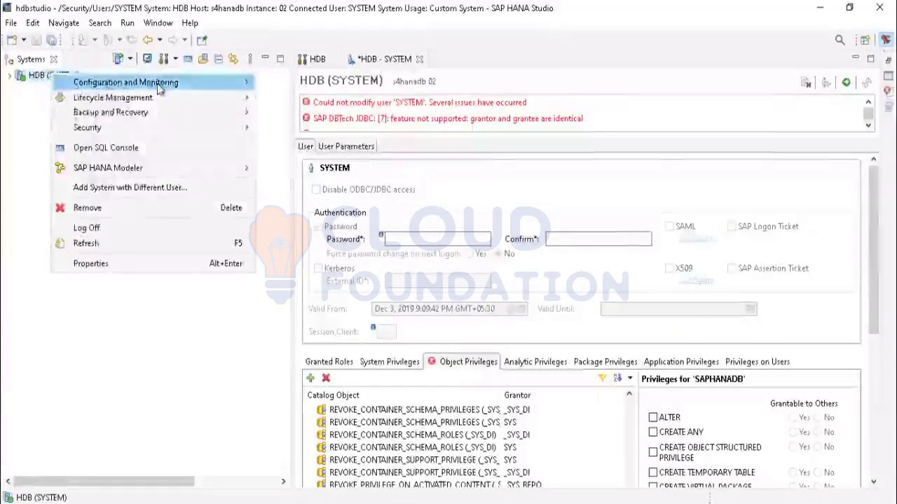
click(195, 188)
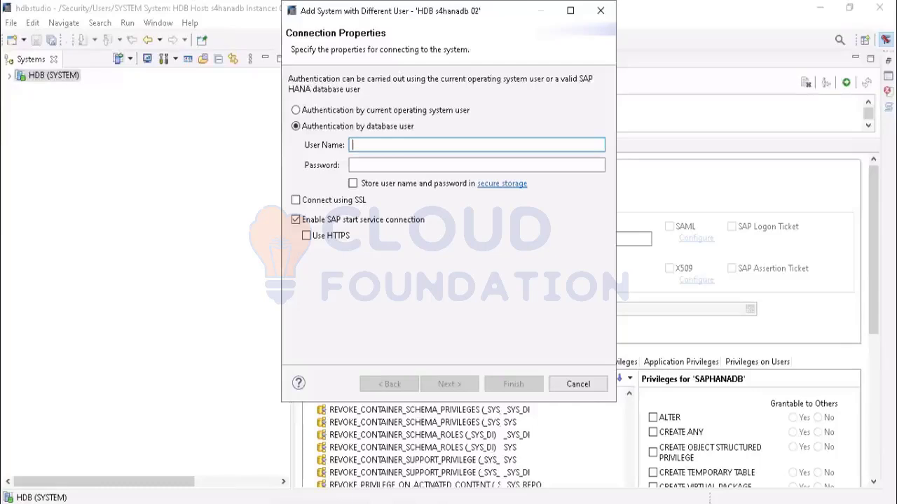
click(437, 502)
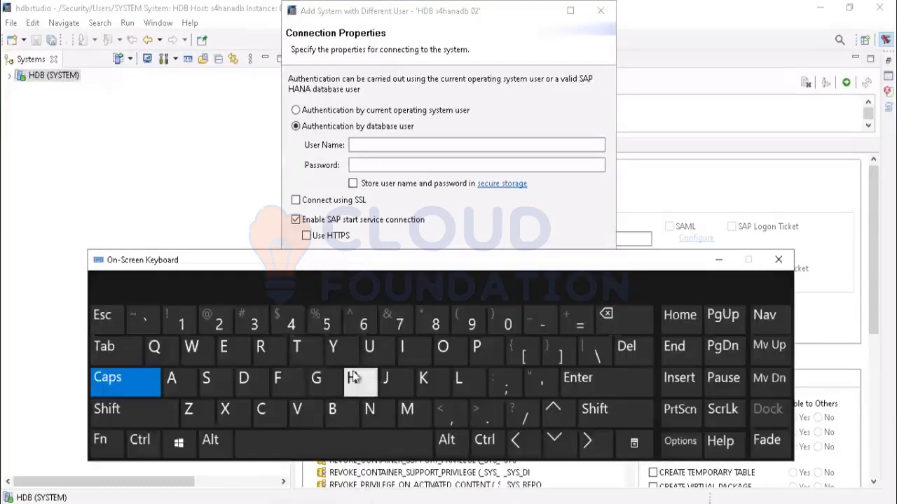
click(228, 344)
click(476, 390)
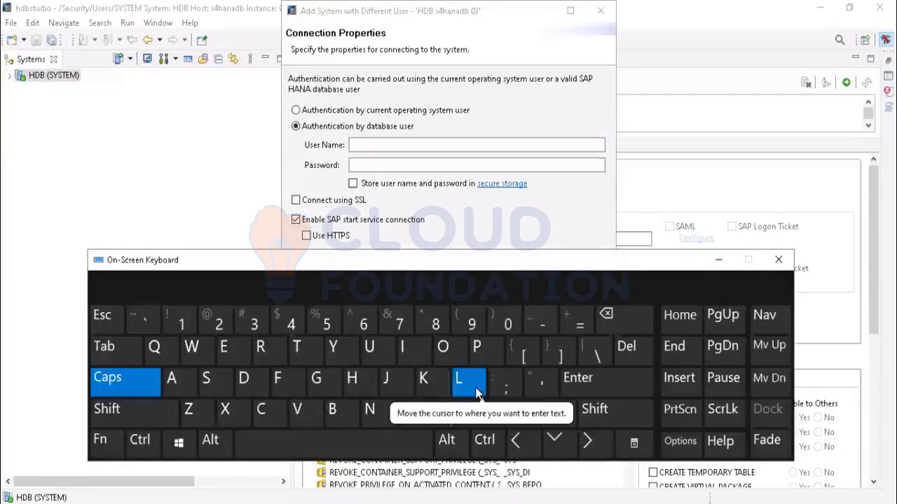
click(450, 358)
click(413, 145)
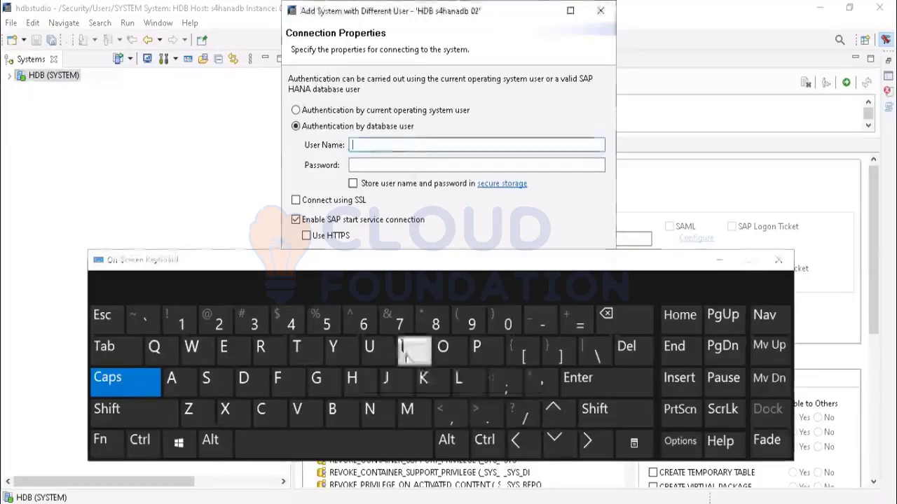
click(352, 379)
click(224, 347)
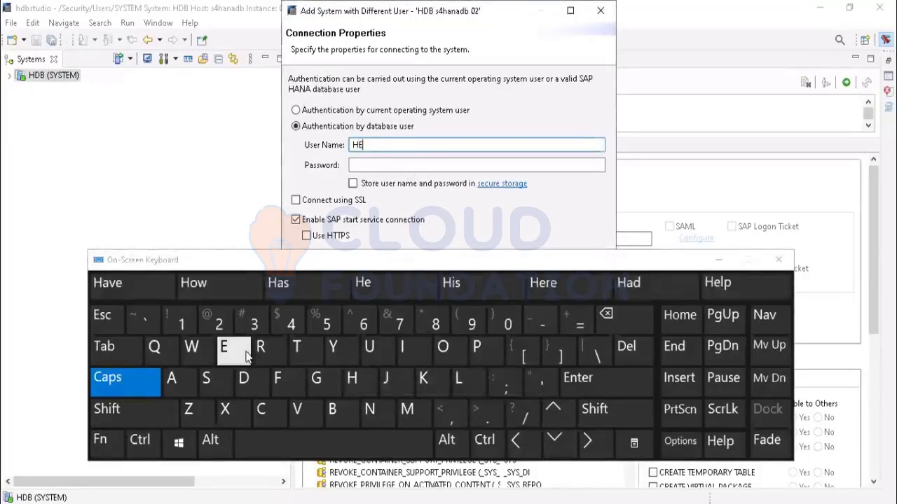
click(454, 386)
click(455, 382)
click(443, 347)
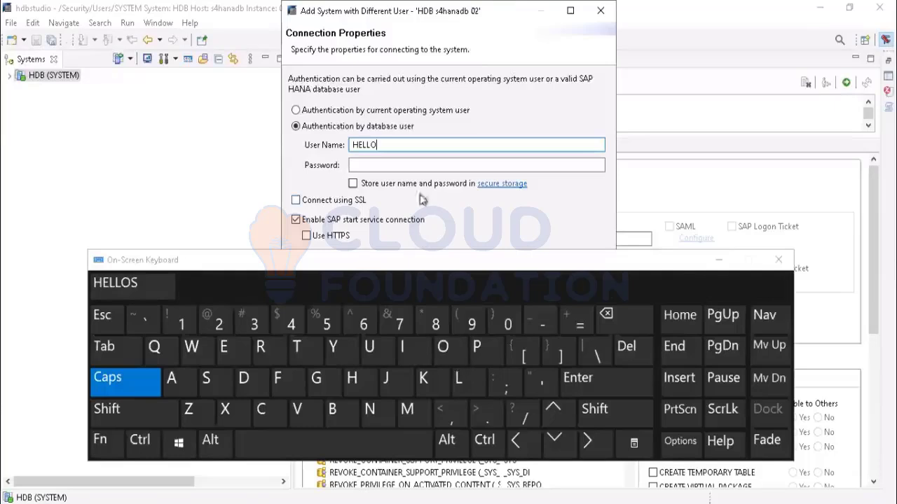
Try to connect as HELLO with the account password, storing the user name and password in secure storage
click(416, 166)
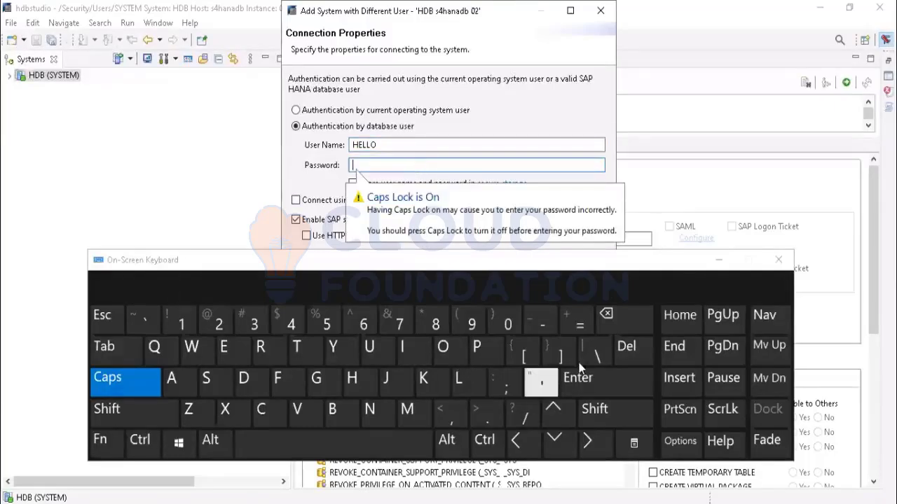
click(125, 390)
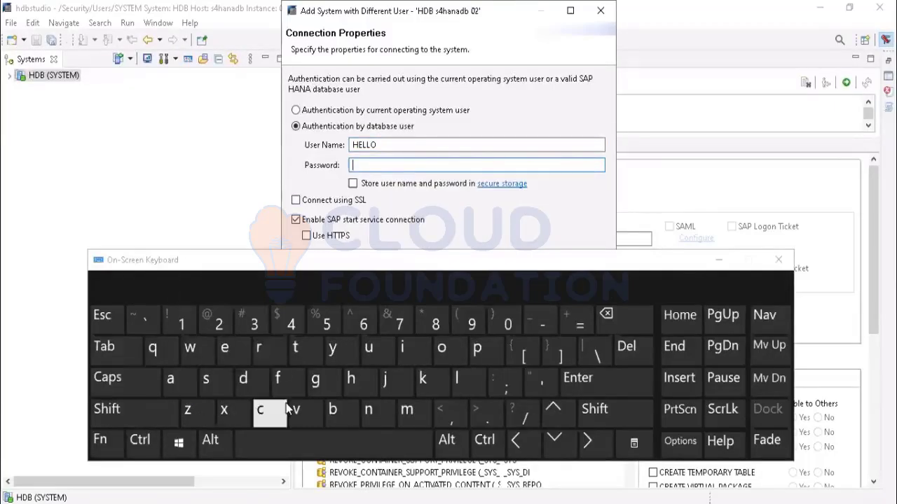
click(471, 382)
click(440, 347)
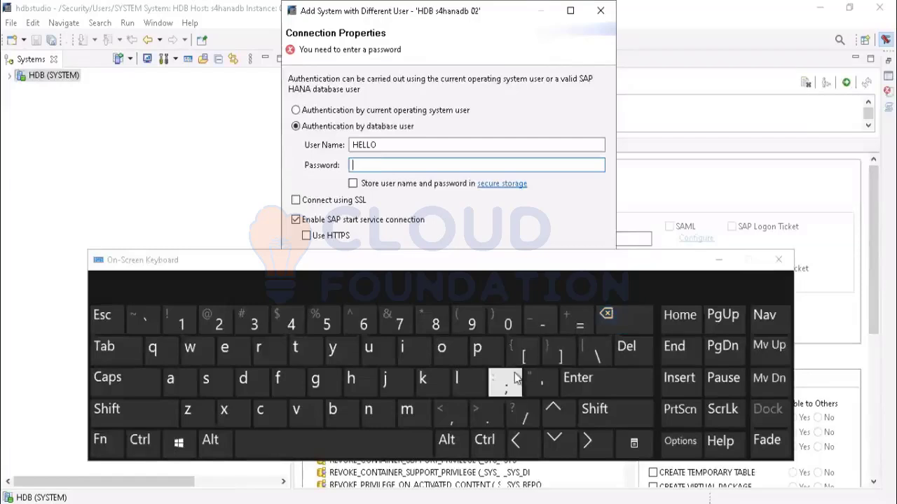
click(478, 348)
click(444, 350)
click(469, 386)
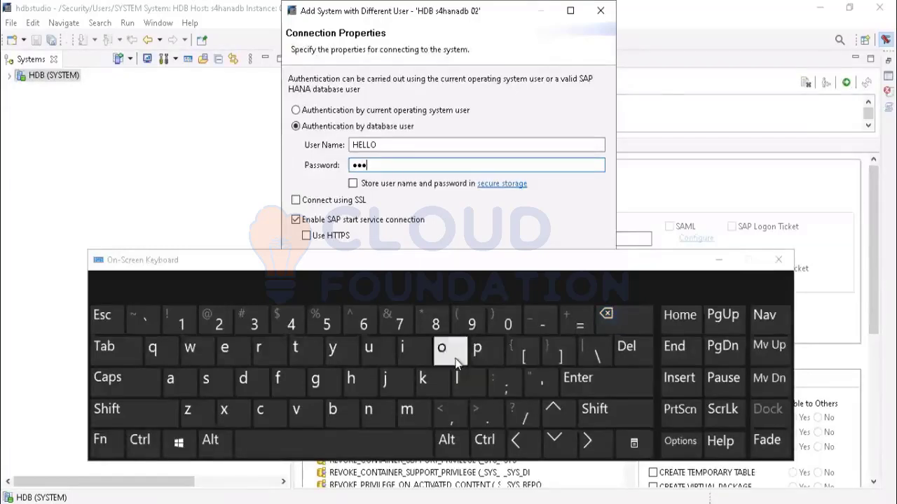
click(442, 348)
click(472, 323)
click(436, 324)
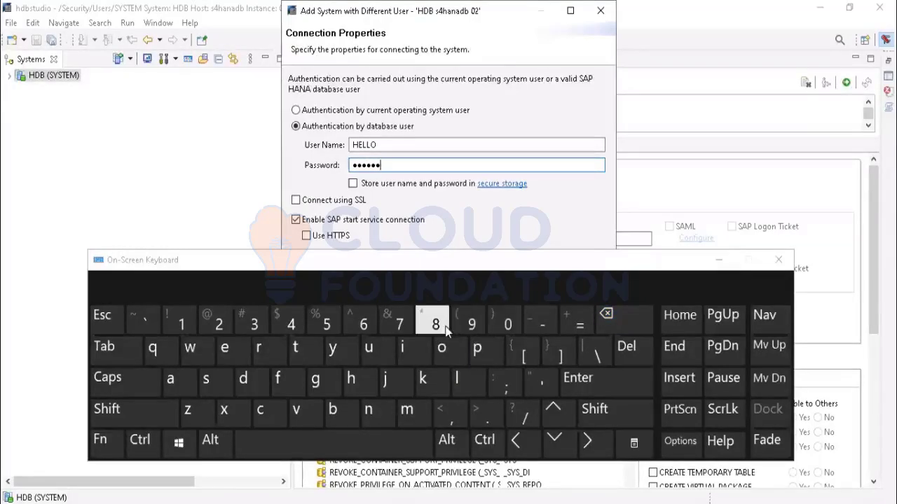
click(399, 323)
click(436, 324)
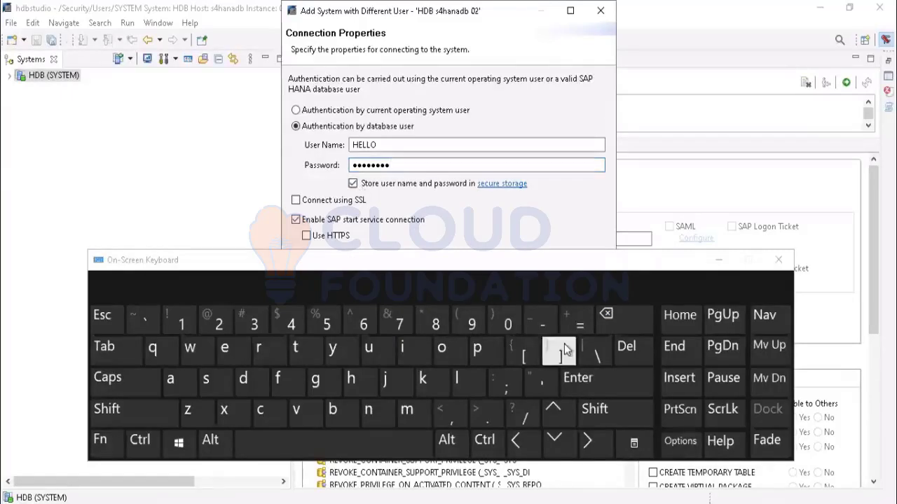
click(578, 378)
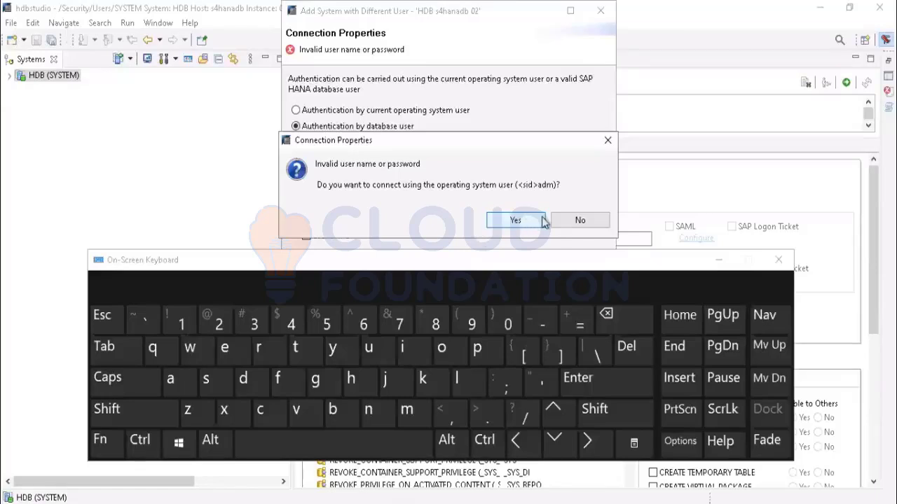
Decline connecting with the operating system user and abandon adding the system
click(581, 220)
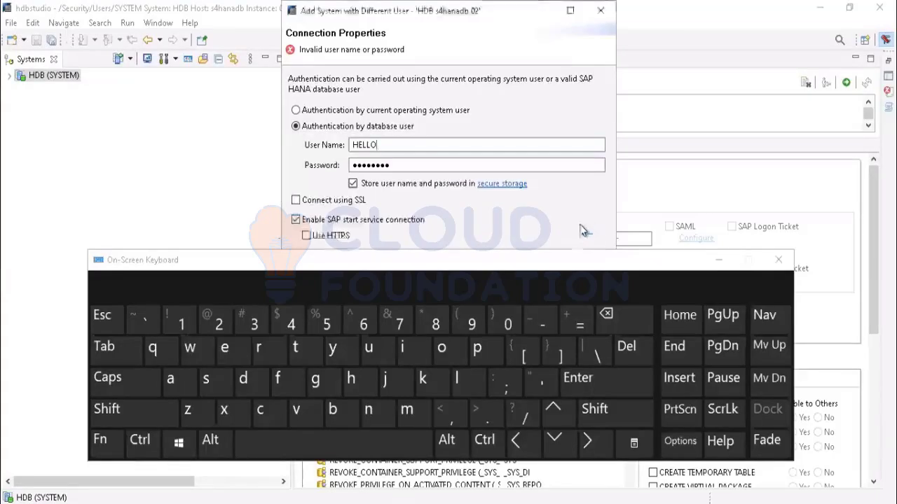
click(721, 261)
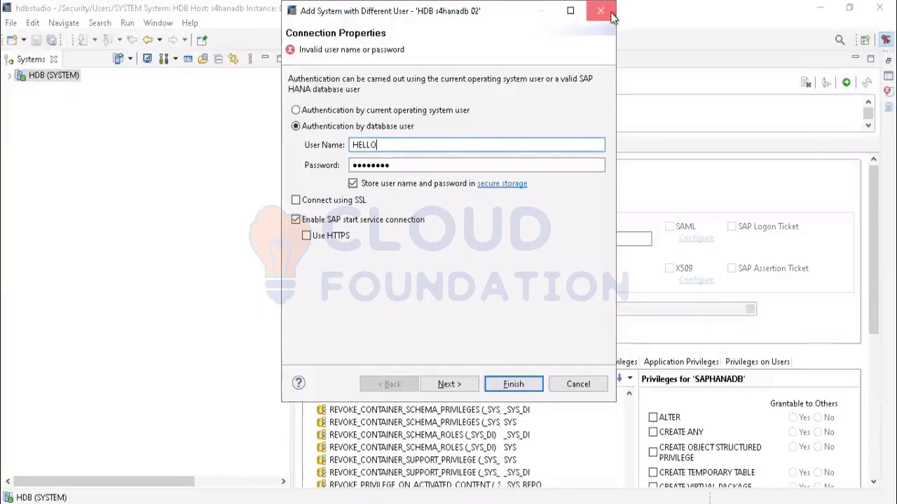
click(600, 11)
Open the HELLO user for editing from the security users of HDB (SYSTEM)
click(9, 75)
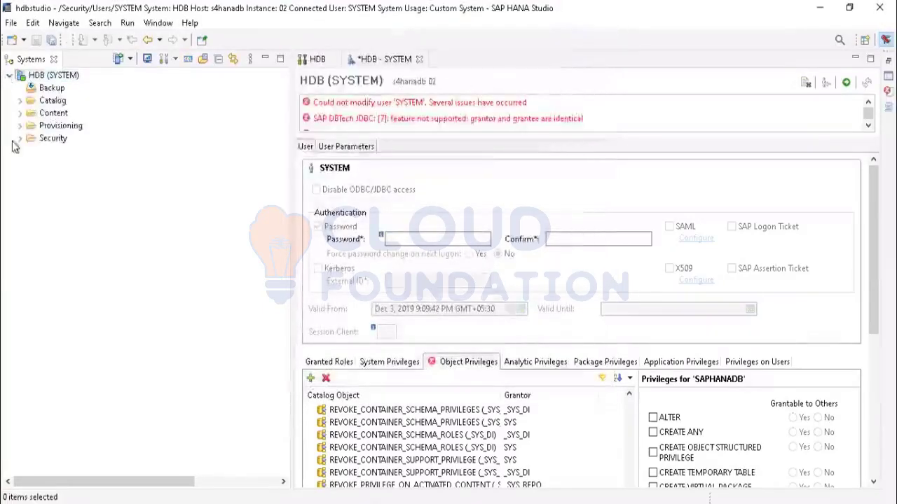
click(20, 139)
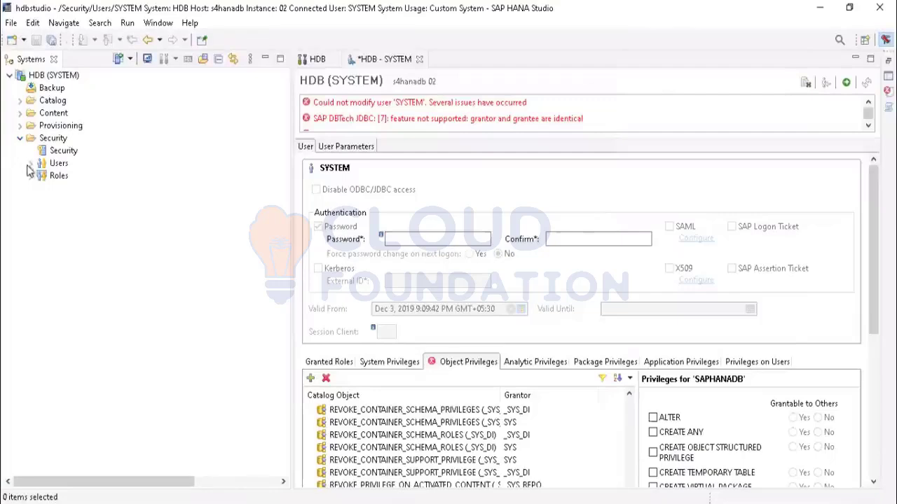
click(29, 167)
scroll(113, 293, down, 3)
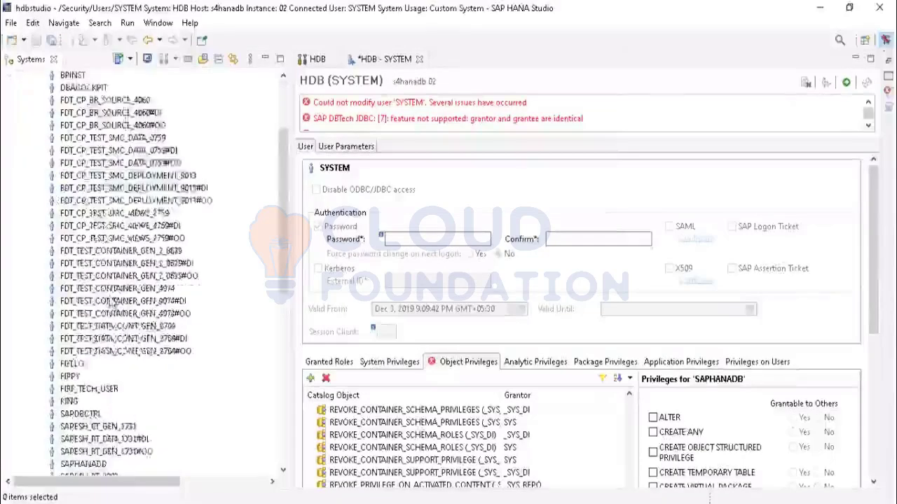
scroll(113, 300, down, 4)
double_click(71, 213)
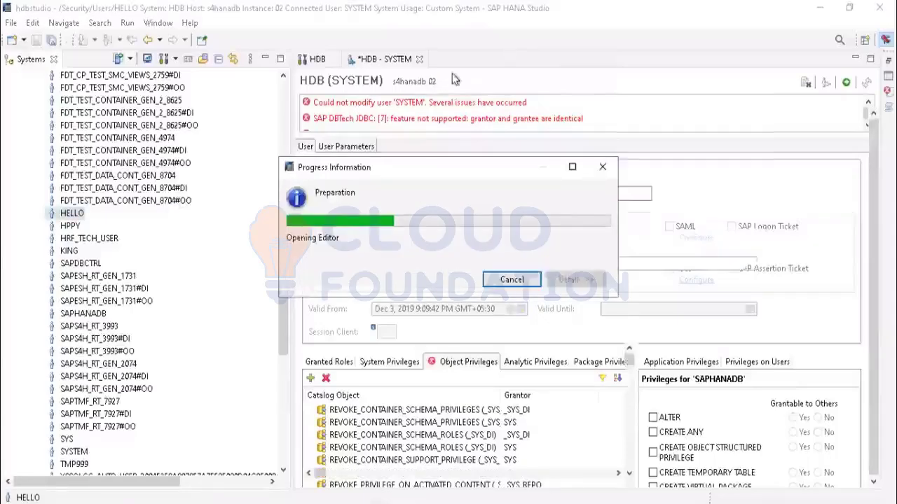
Enter a new account password for the HELLO user
click(395, 194)
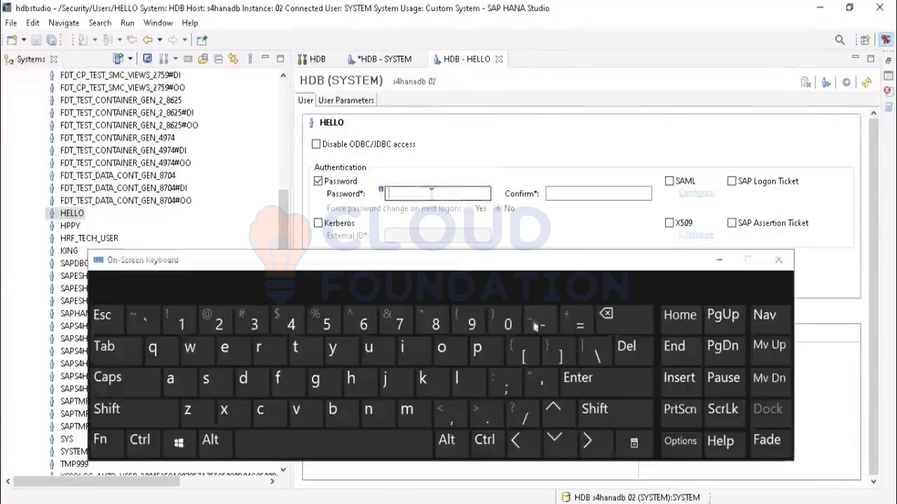
click(477, 348)
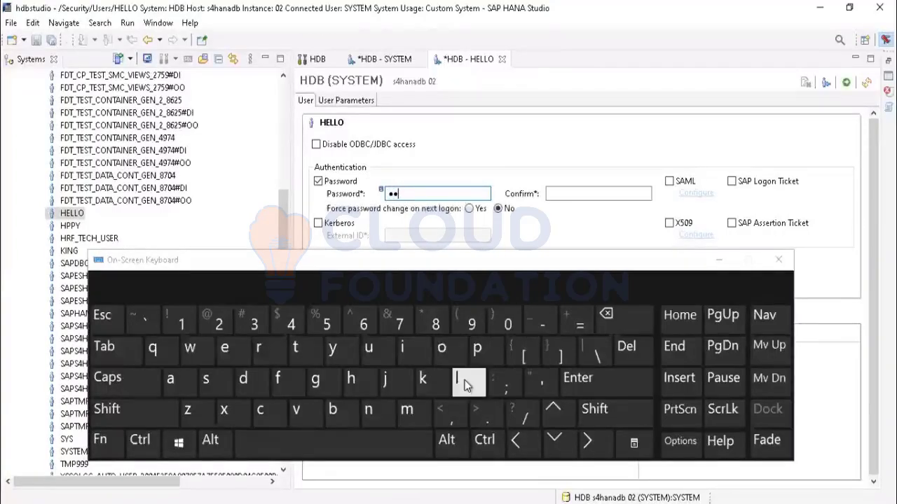
click(442, 348)
click(507, 322)
click(471, 322)
click(435, 323)
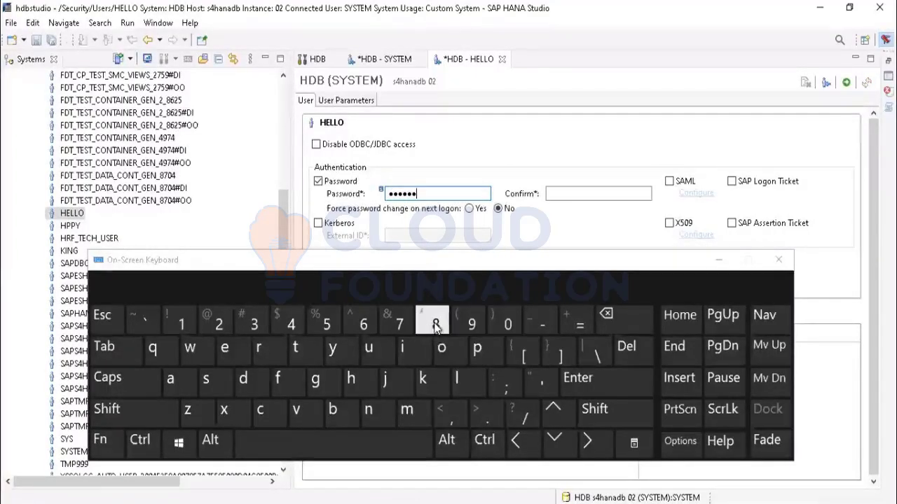
click(404, 323)
Repeat the HELLO user's new password in the confirmation field and put the on-screen keyboard away
click(573, 196)
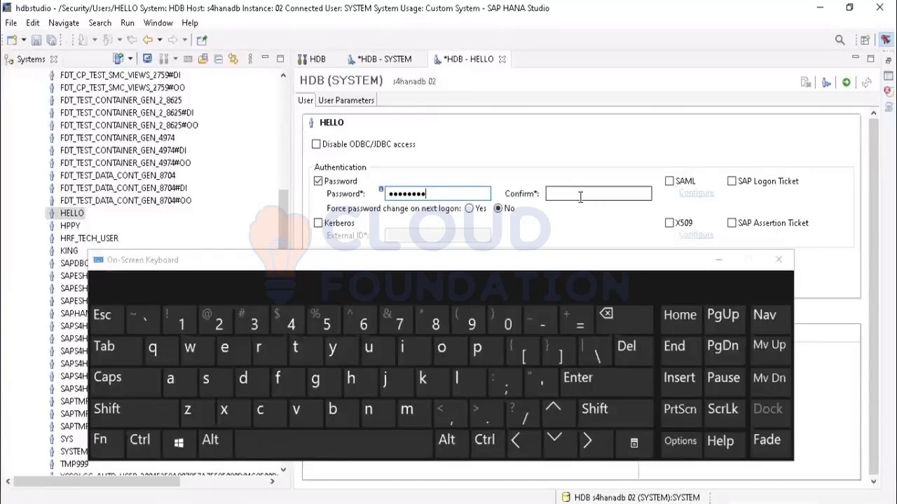
click(478, 348)
click(441, 348)
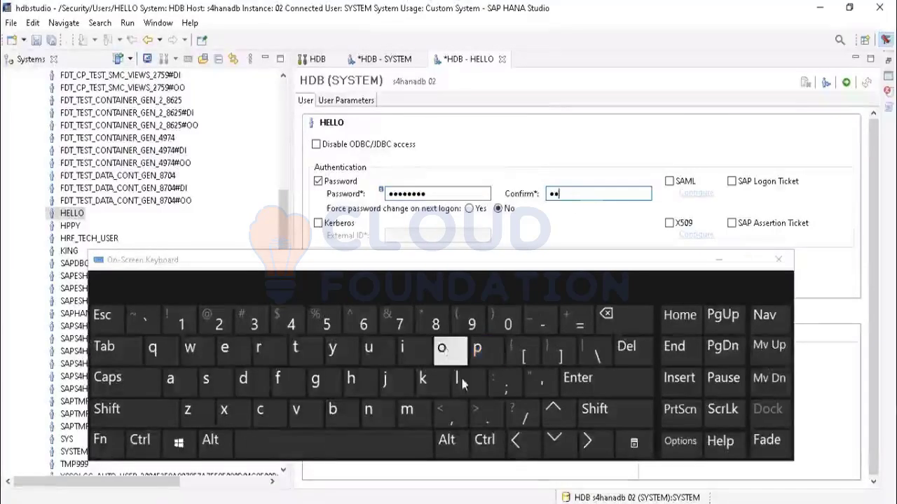
click(455, 369)
click(508, 322)
click(472, 323)
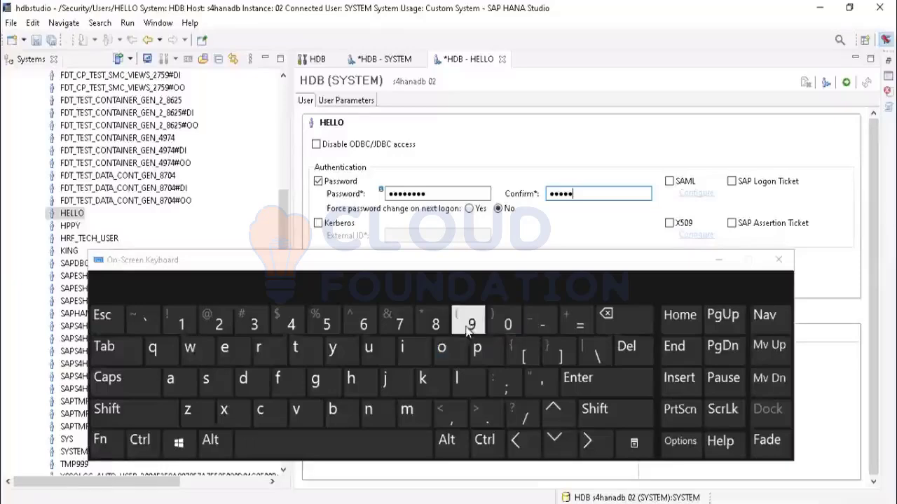
click(435, 324)
click(400, 323)
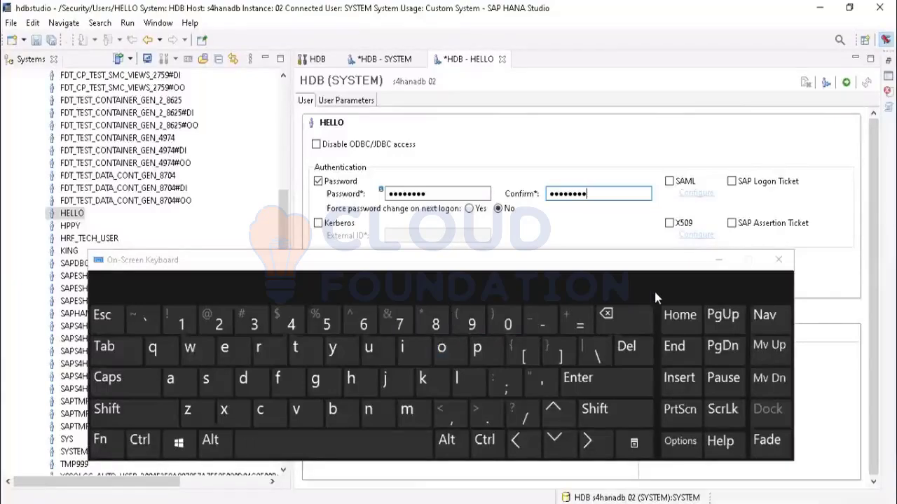
click(718, 260)
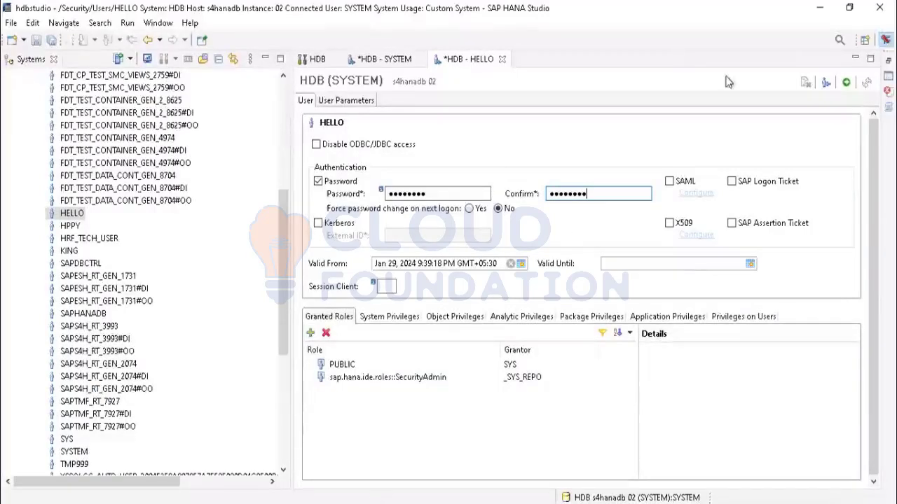
Deploy the changes to the HELLO user and open the form for adding the HDB system with a different user
click(845, 83)
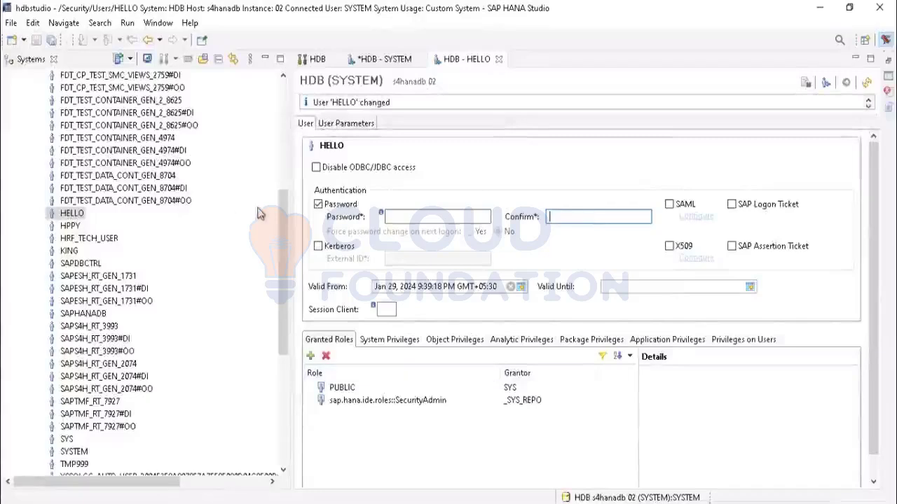
drag(286, 210, 291, 83)
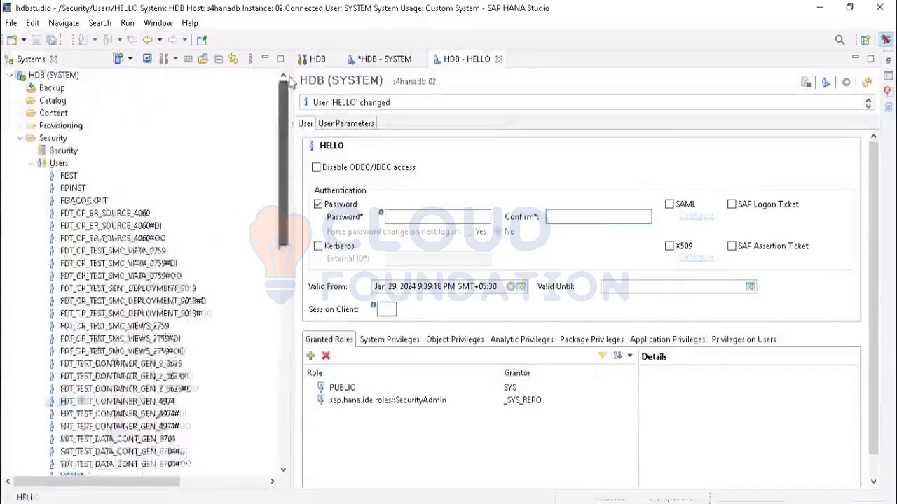
right_click(45, 76)
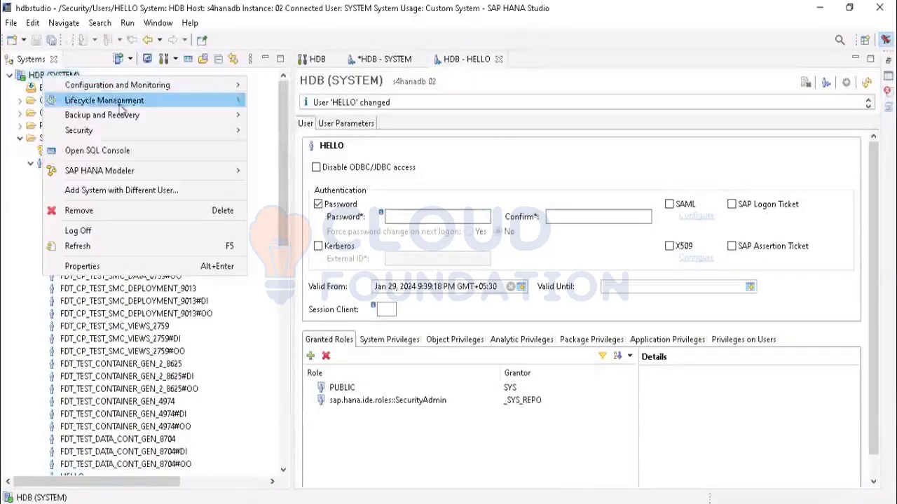
click(157, 194)
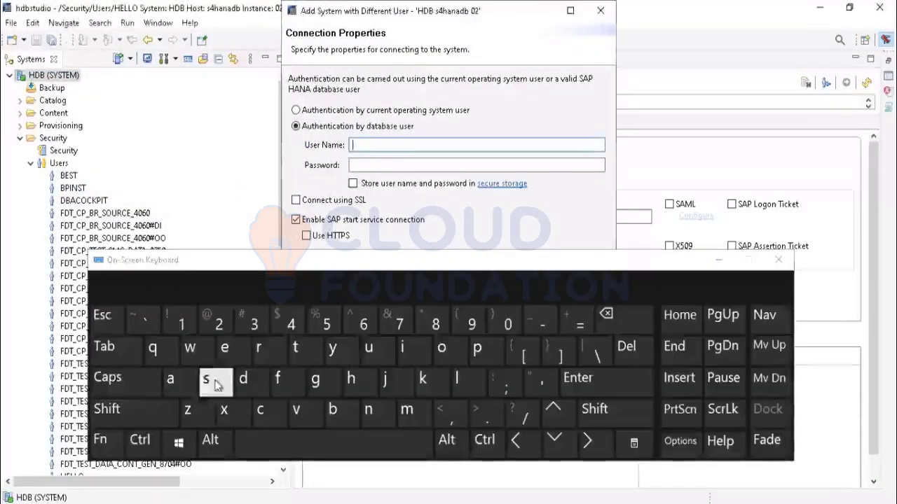
Enter HELLO as the database user name for the new system connection
click(351, 379)
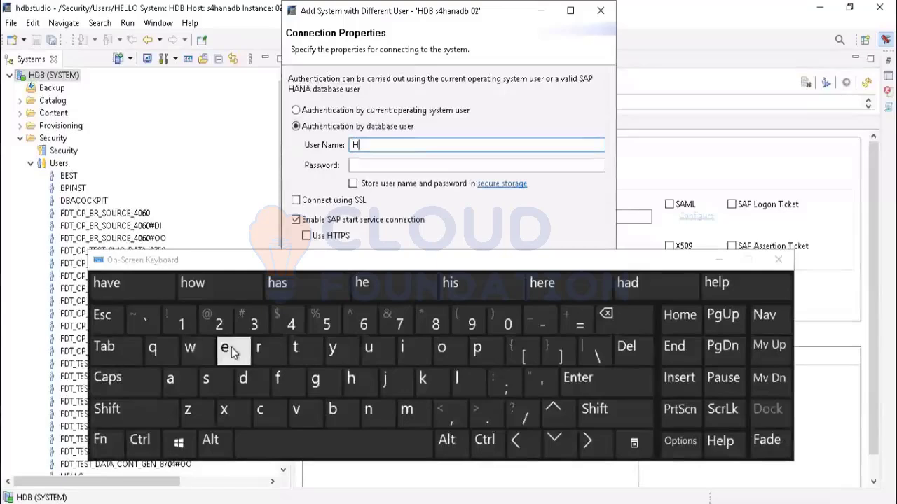
click(225, 348)
click(473, 382)
click(473, 382)
click(448, 350)
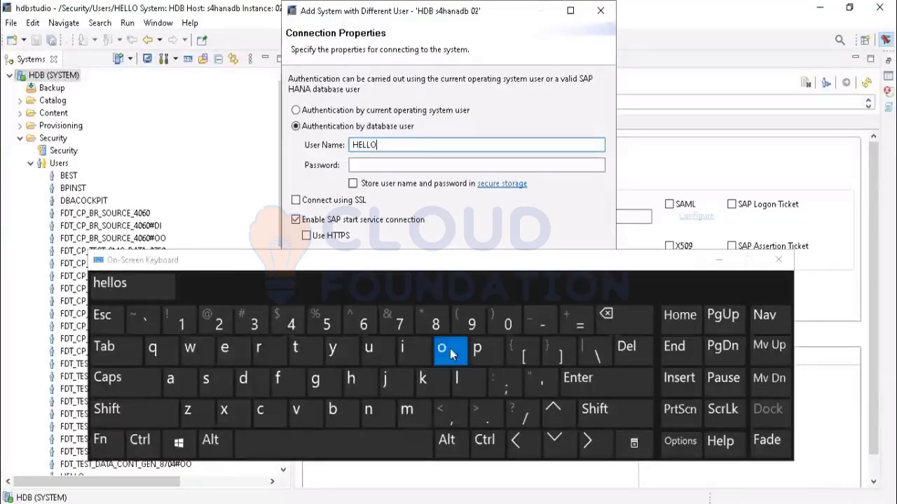
Enter the database user's password, store the credentials in secure storage, and finish adding the system connection
click(396, 165)
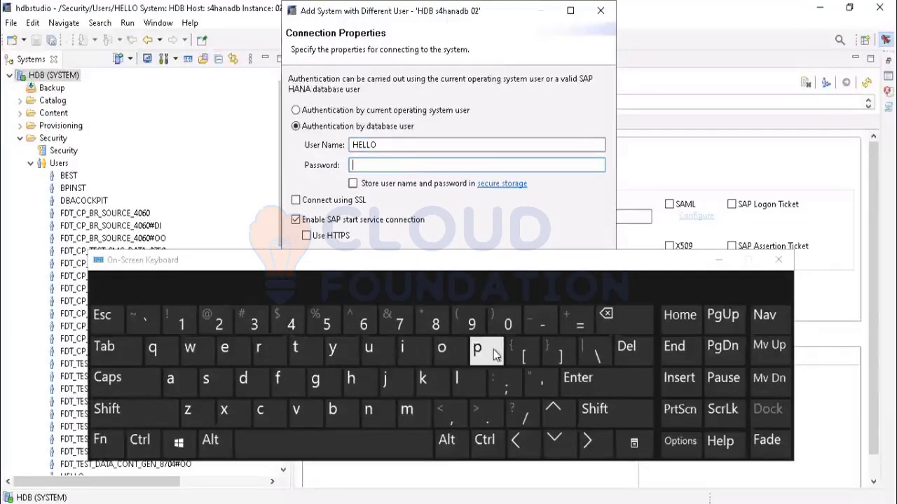
click(441, 349)
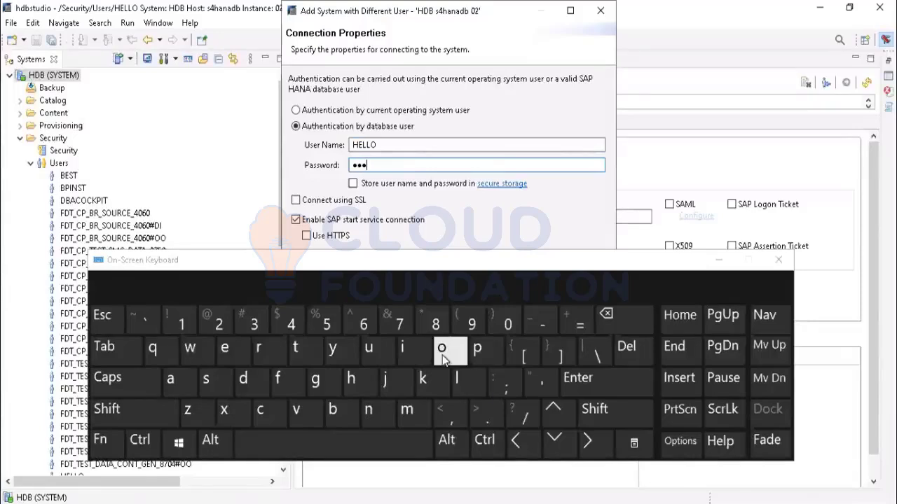
click(507, 323)
click(470, 323)
click(435, 323)
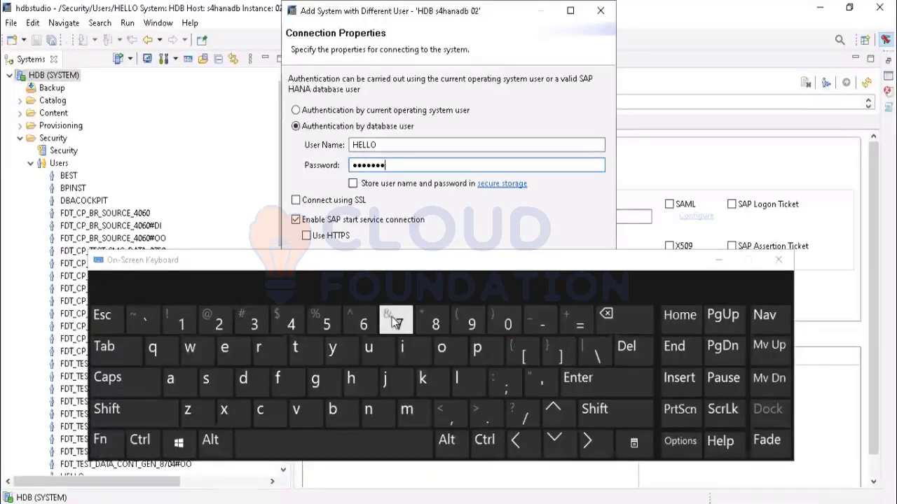
click(352, 184)
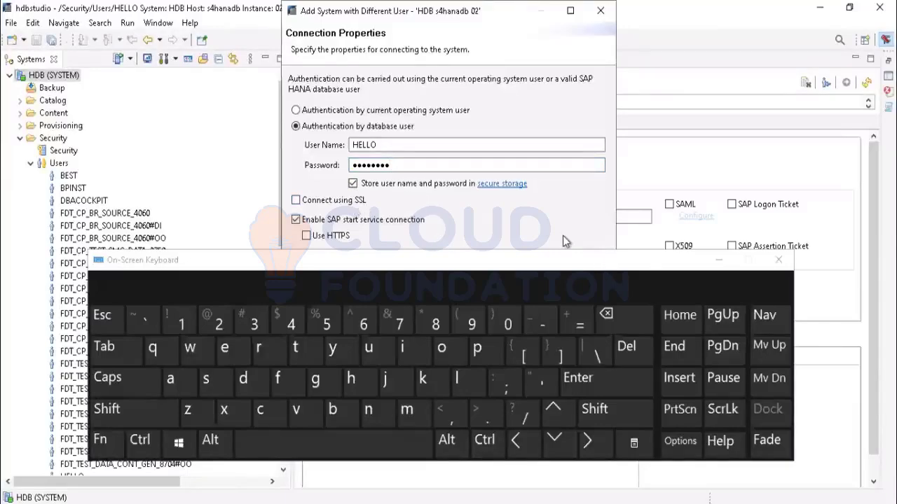
click(731, 253)
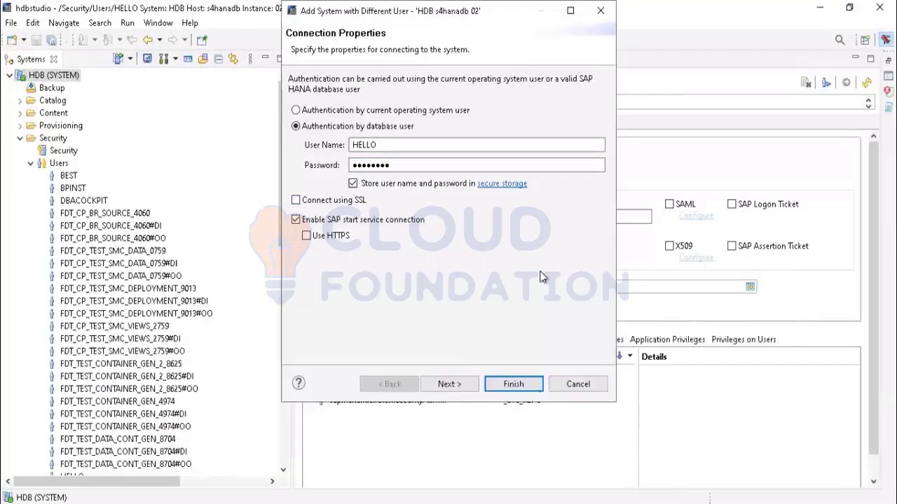
click(507, 386)
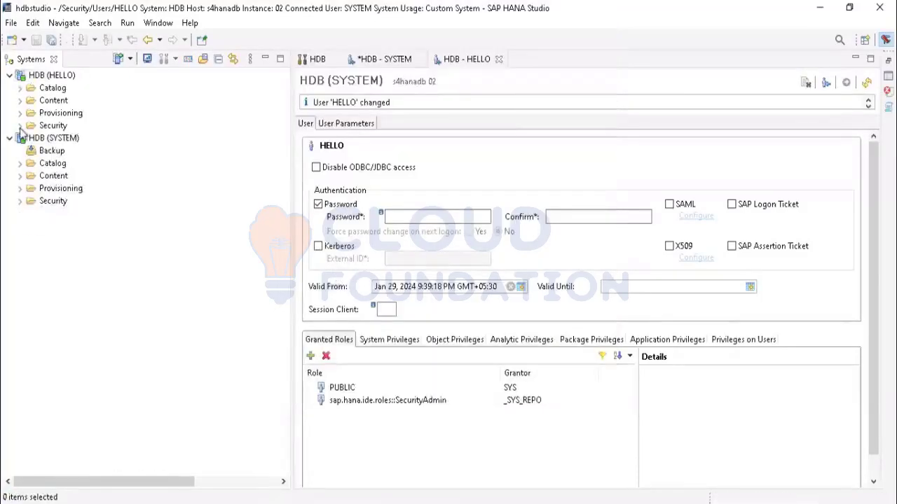
Expand the Security folder of HDB (HELLO) and close the open HELLO and SYSTEM user editors
click(20, 126)
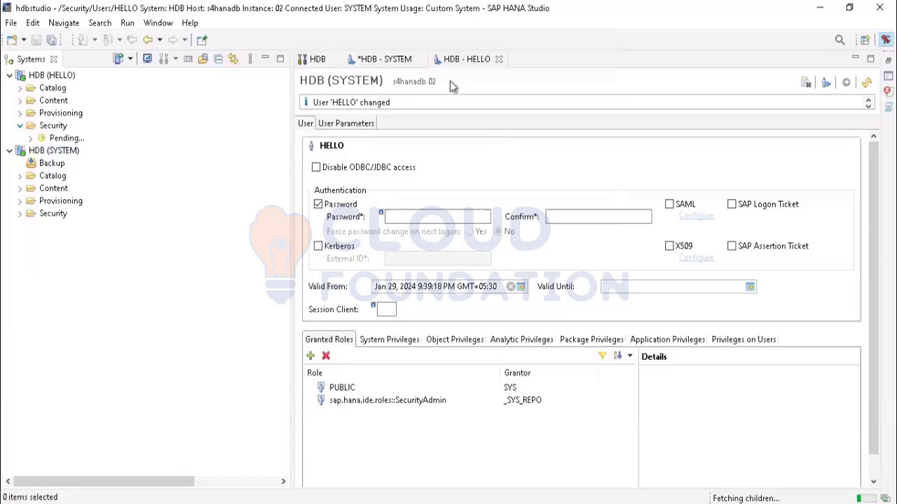
click(498, 59)
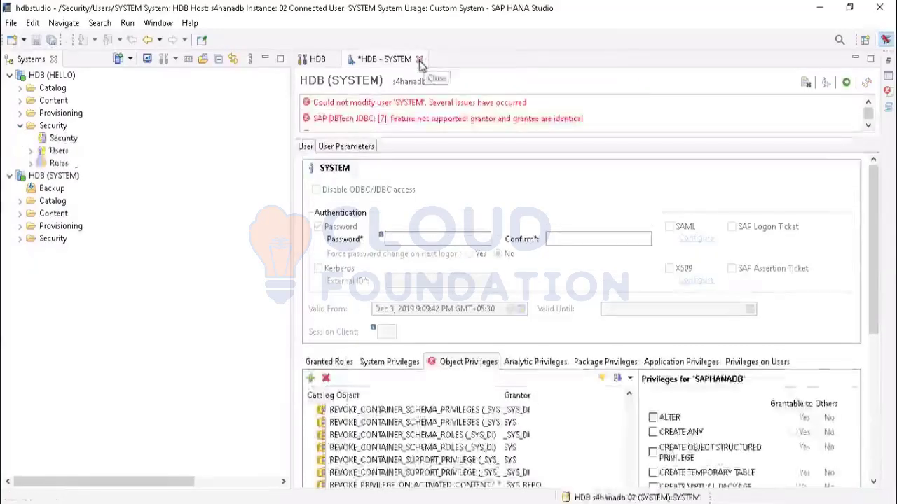
click(419, 60)
click(496, 267)
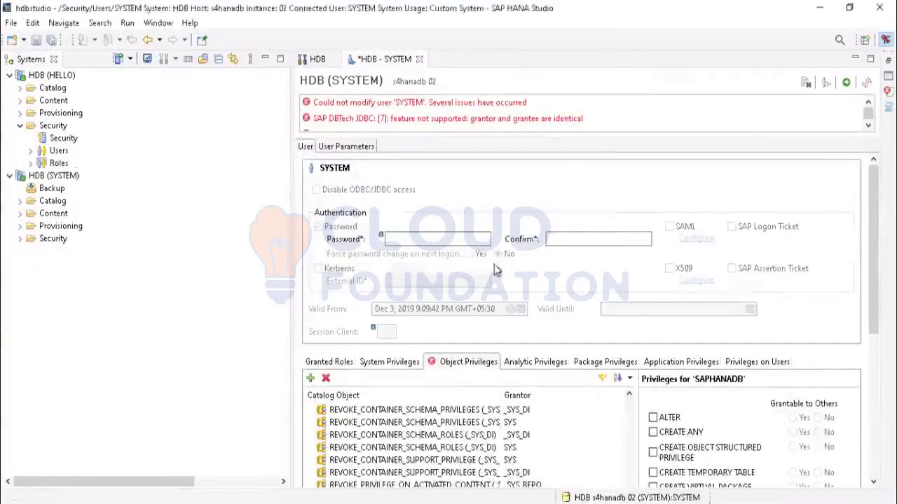
Open the SYSTEM user from the Users list under HDB (HELLO)
click(32, 152)
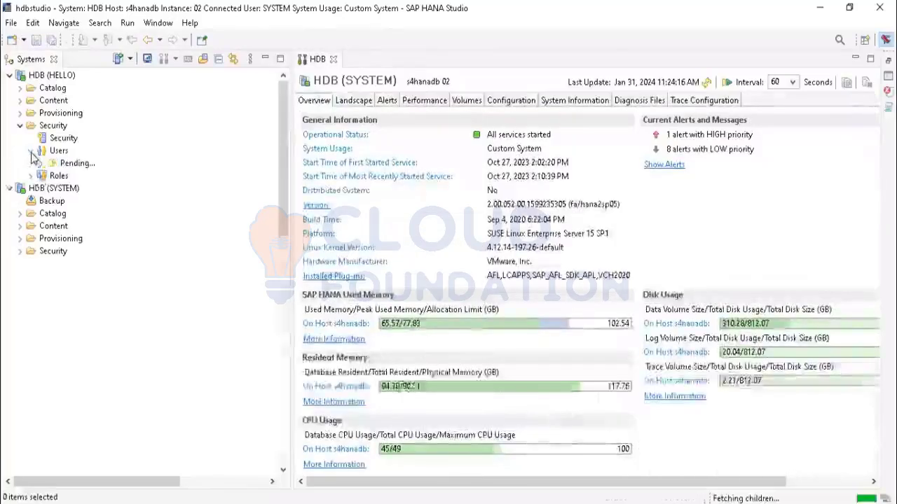
scroll(101, 301, down, 10)
scroll(101, 301, up, 1)
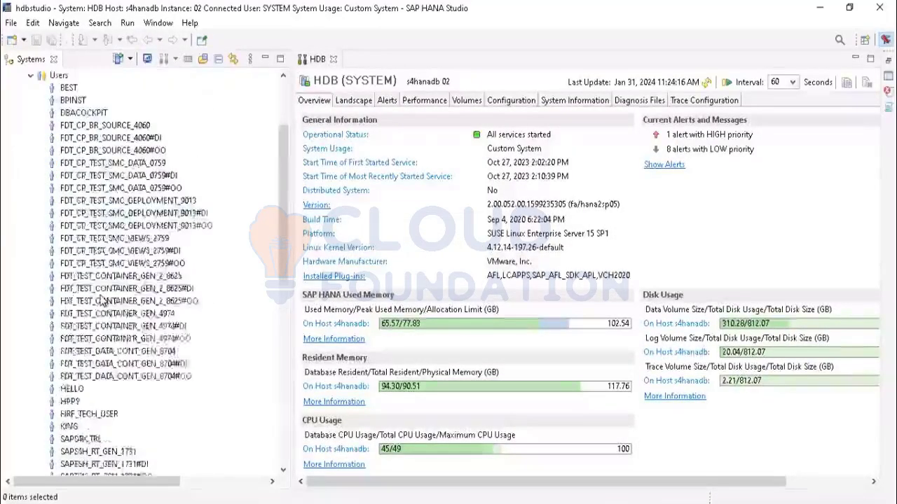
scroll(104, 301, down, 6)
scroll(105, 301, down, 1)
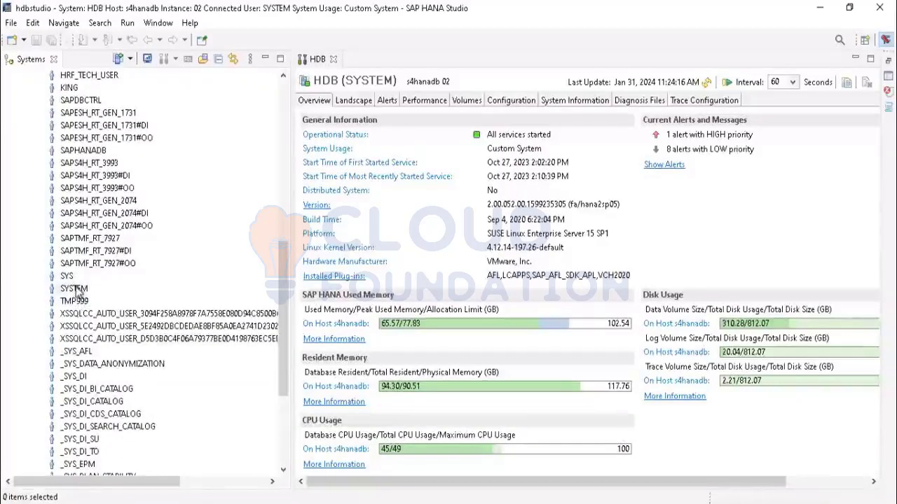
double_click(74, 289)
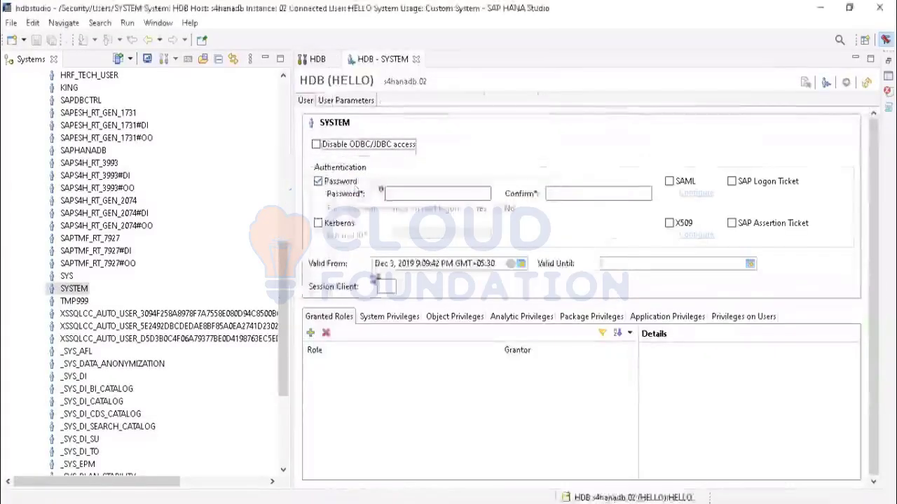
Review the system privileges and object privileges of the SYSTEM user
click(387, 318)
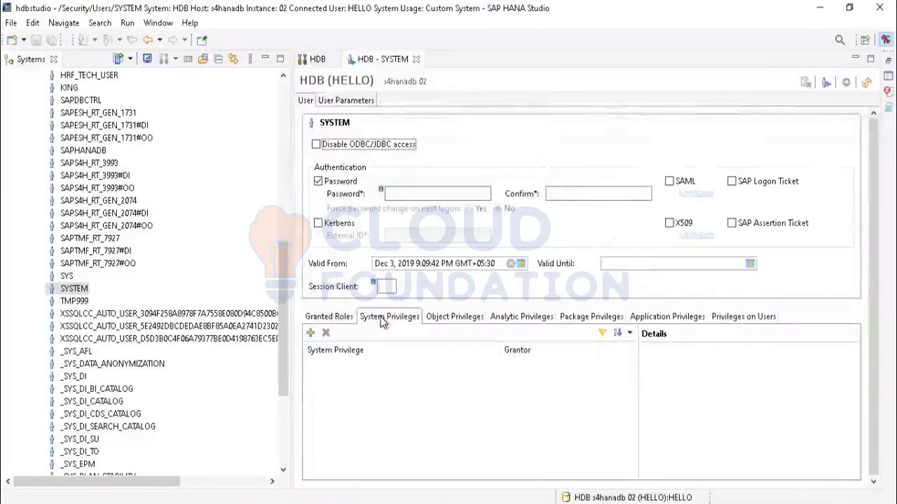
click(439, 319)
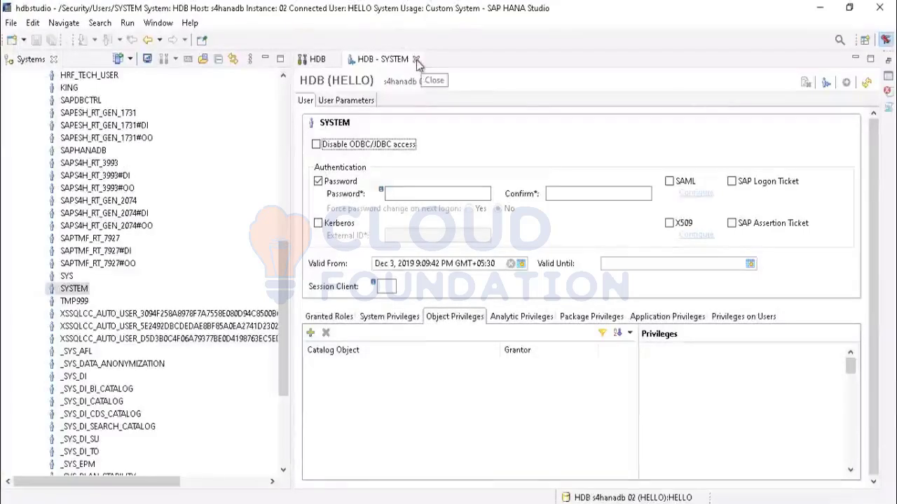
click(397, 319)
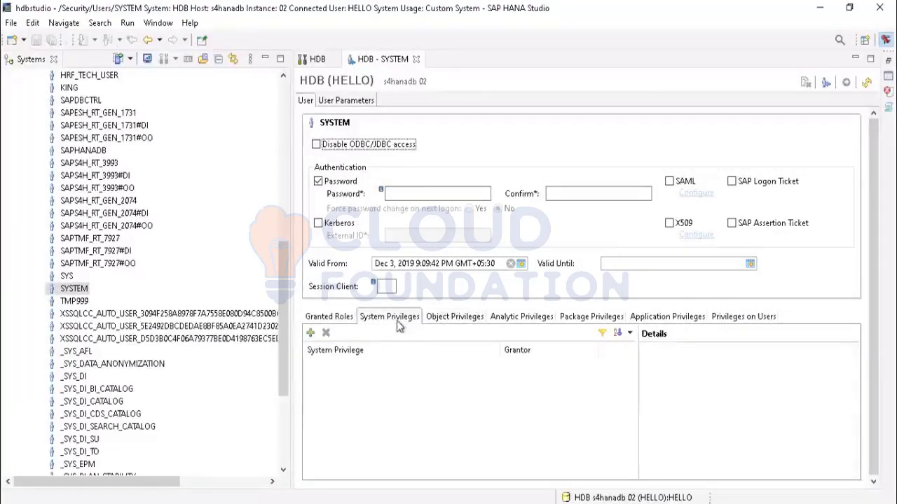
click(430, 319)
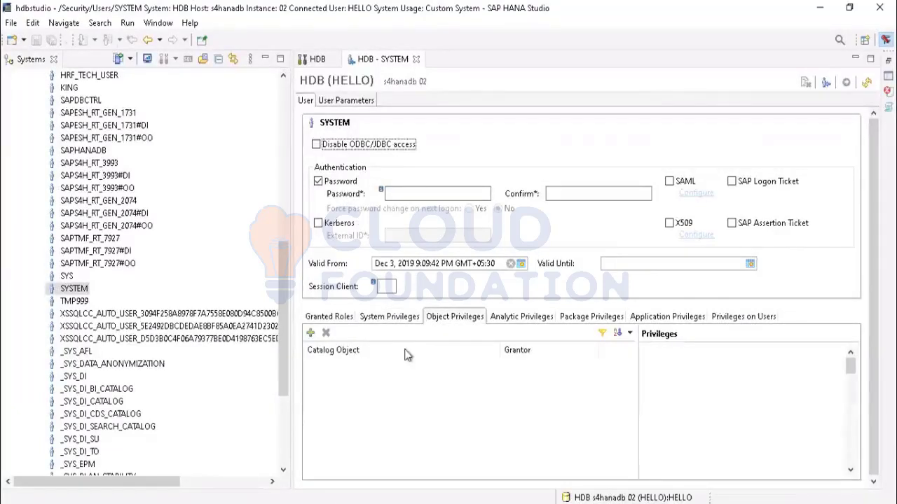
Try to find the catalog object saphanadb for the SYSTEM user's object privileges, and cancel the selection
click(311, 334)
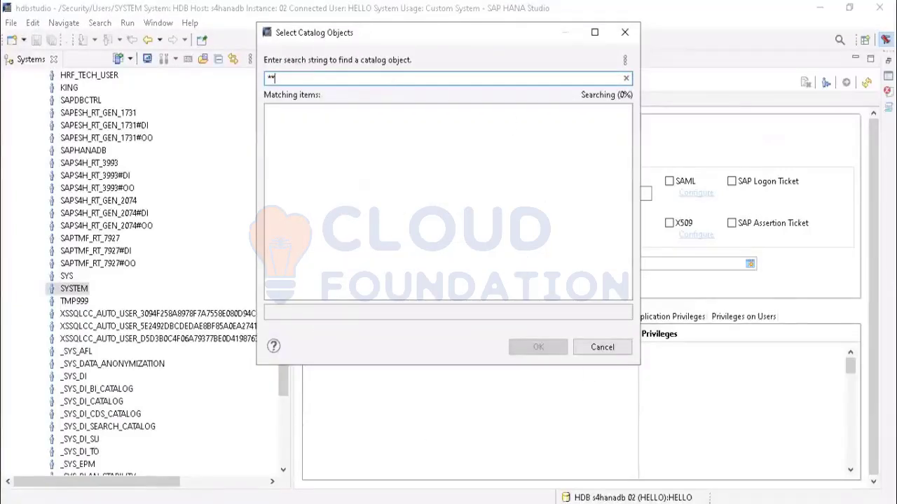
key(ctrl+super+o)
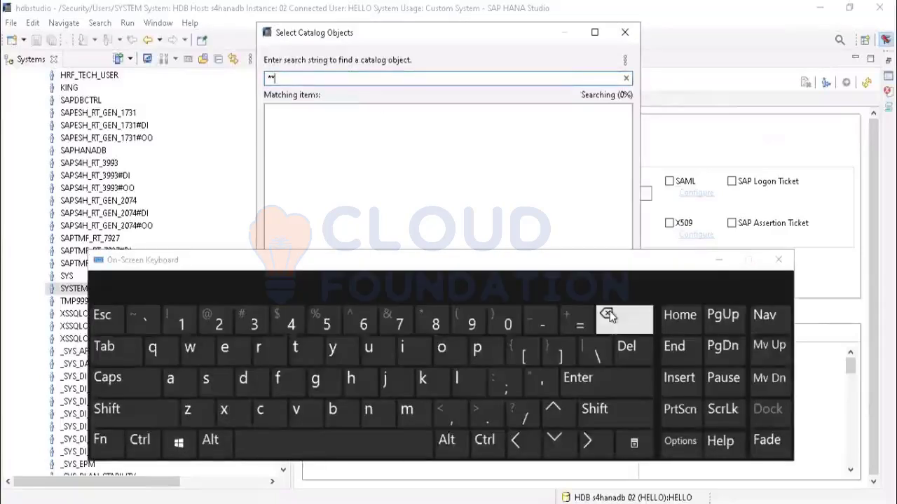
click(608, 317)
click(610, 313)
click(206, 378)
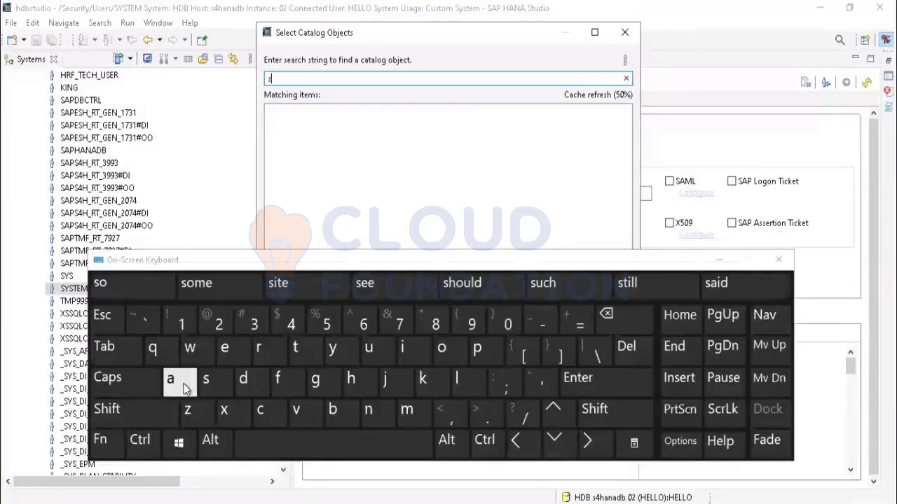
click(170, 379)
click(477, 348)
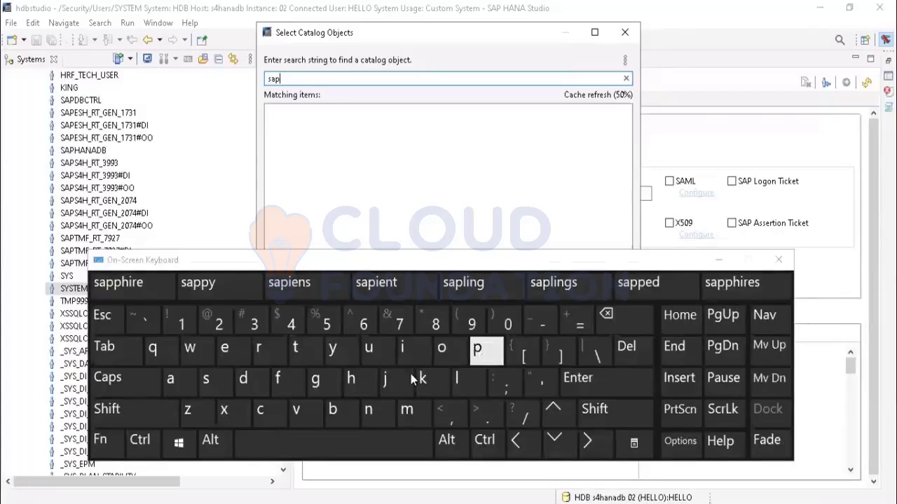
click(351, 379)
click(171, 379)
click(369, 409)
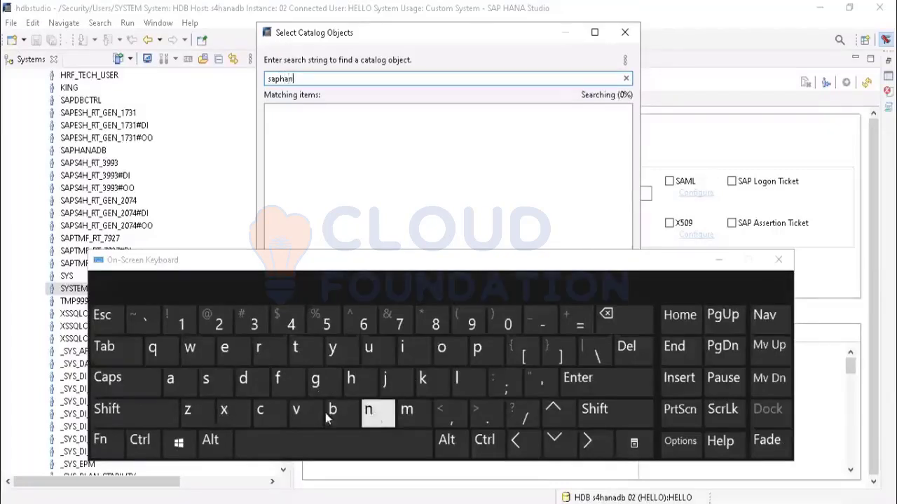
click(171, 379)
click(243, 379)
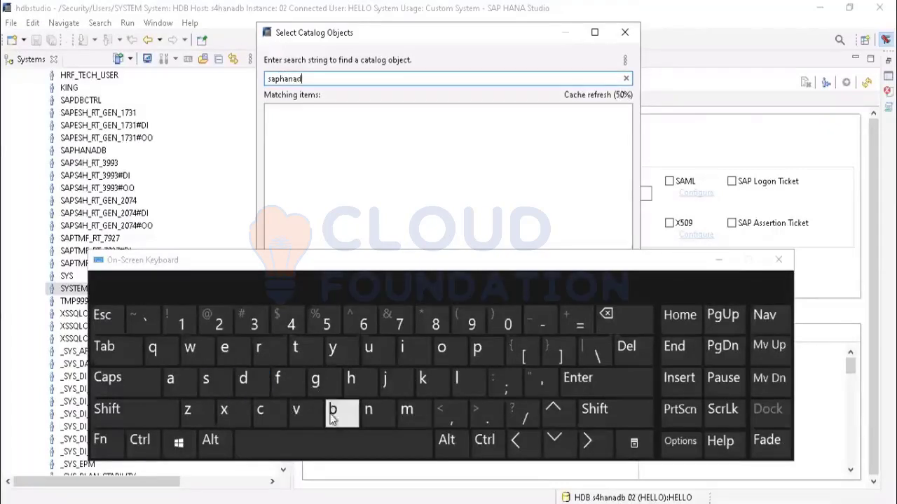
click(333, 409)
click(580, 384)
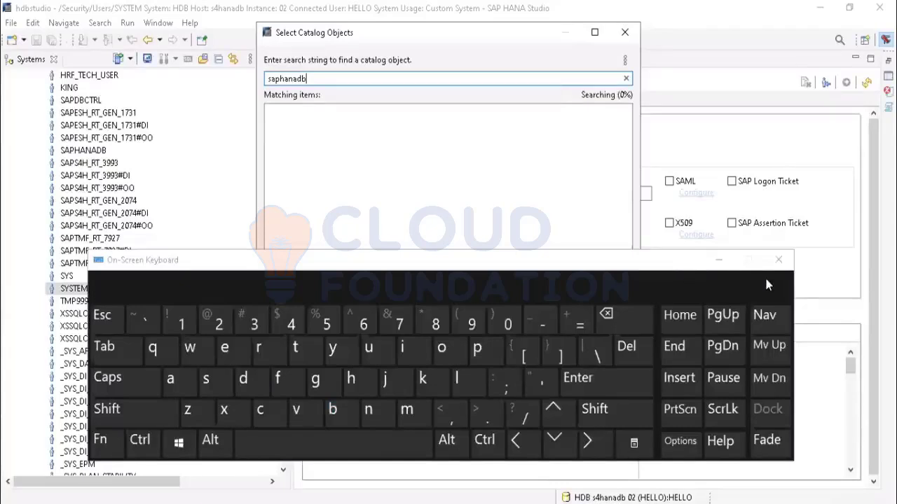
click(718, 263)
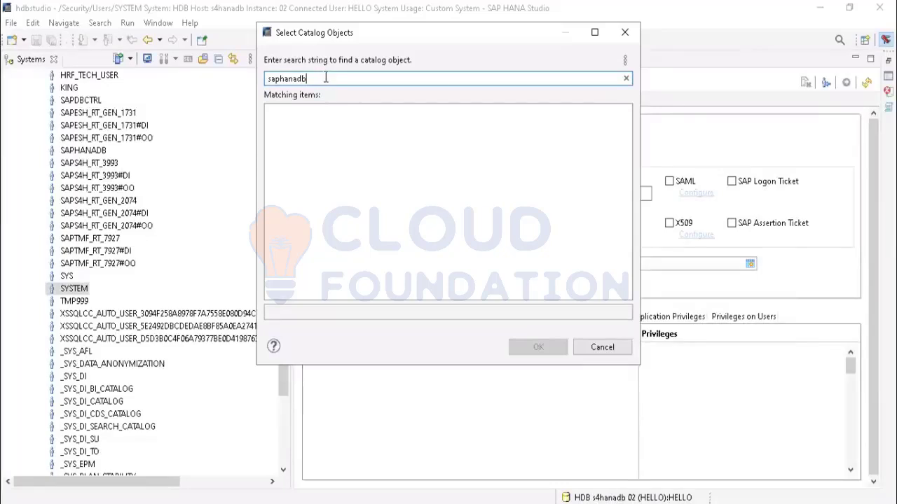
click(623, 32)
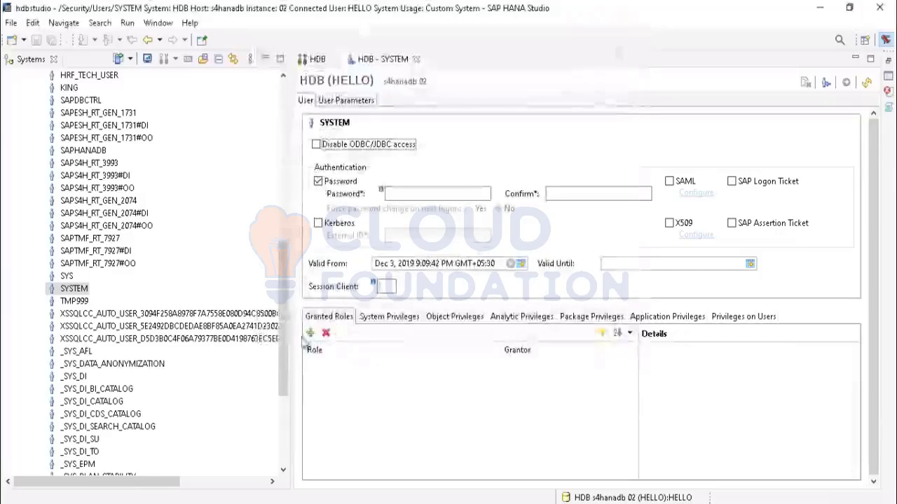
Expand the Security folder of HDB (SYSTEM) and close the SYSTEM user editor
drag(284, 283, 284, 392)
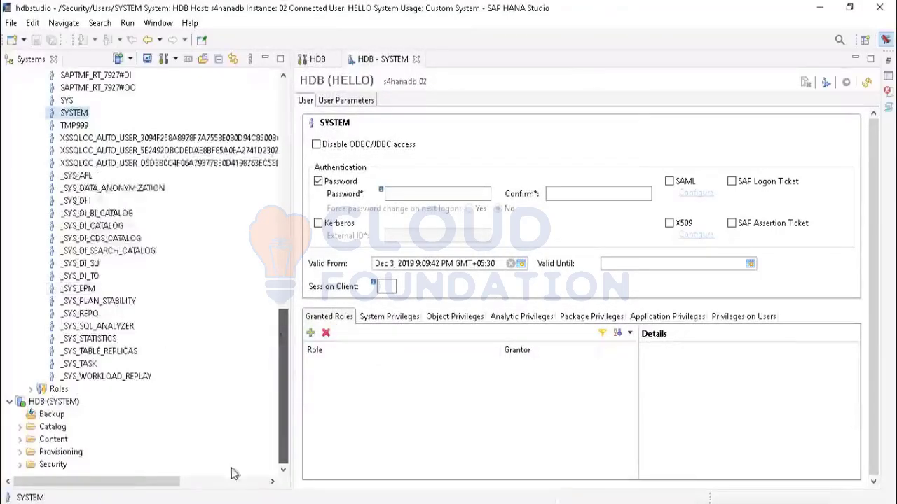
click(19, 465)
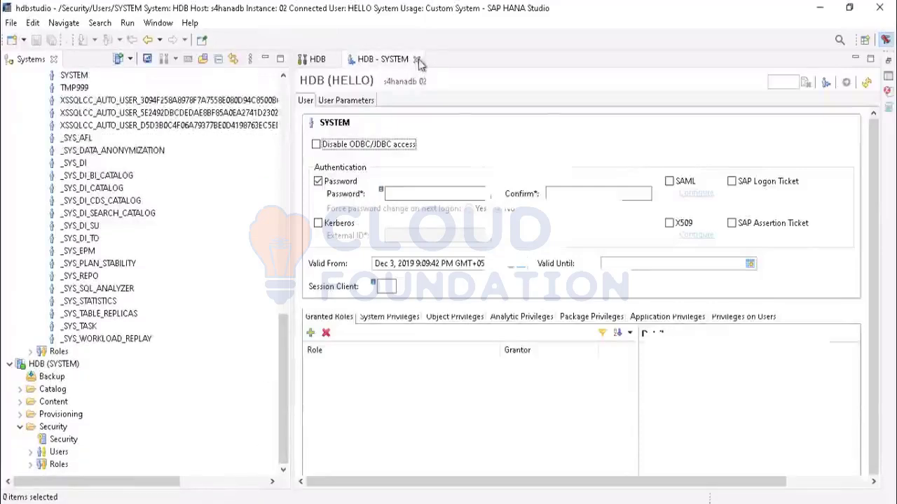
drag(285, 374, 283, 435)
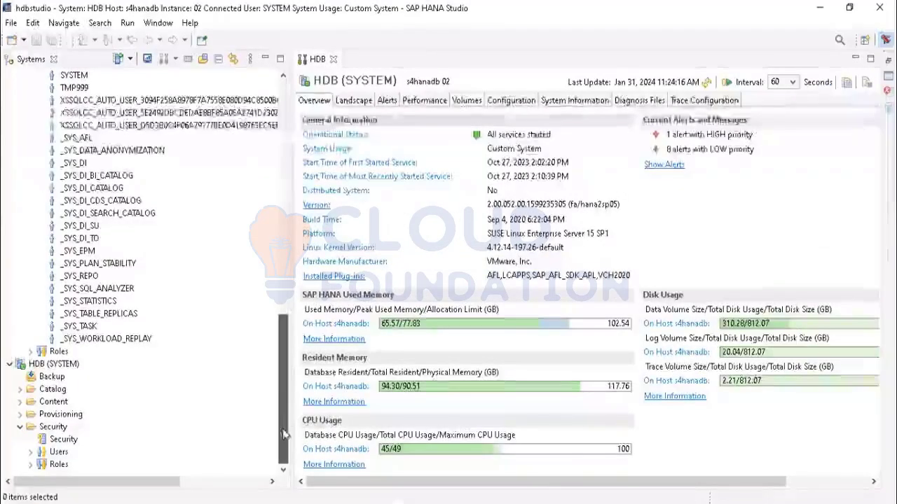
Open the HELLO user from the Users list in the Security folder of HDB (SYSTEM)
click(30, 452)
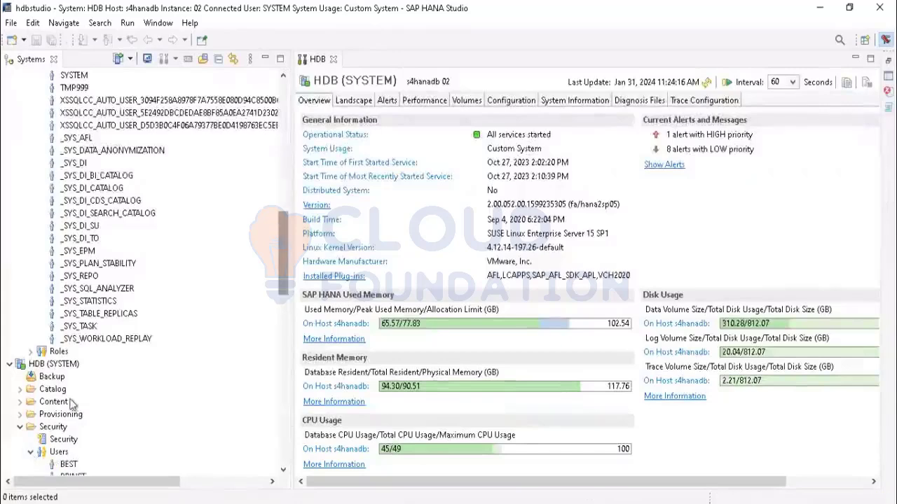
scroll(70, 403, down, 10)
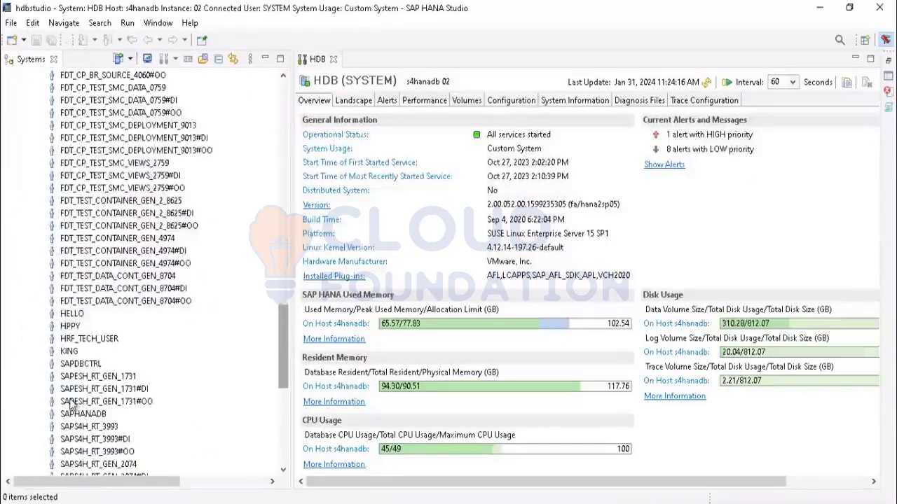
click(70, 315)
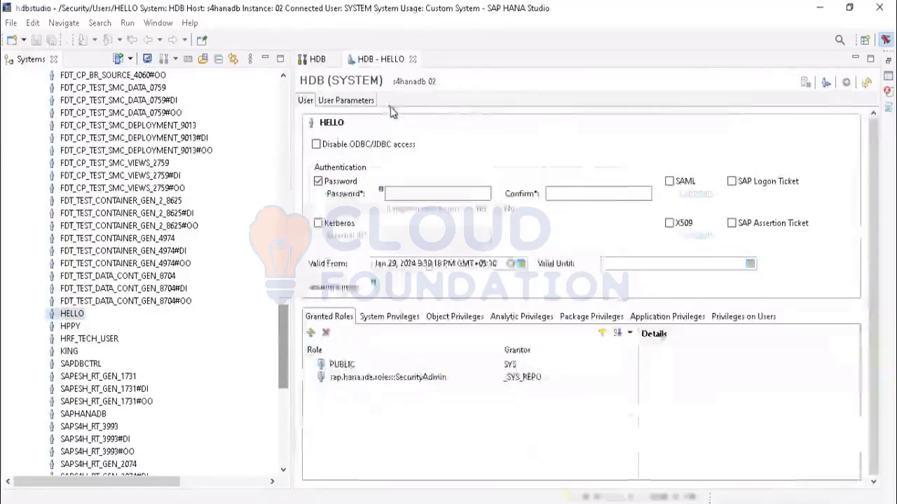
Review the HELLO user's granted roles and its system, object, analytic, package, application and user privileges
click(390, 318)
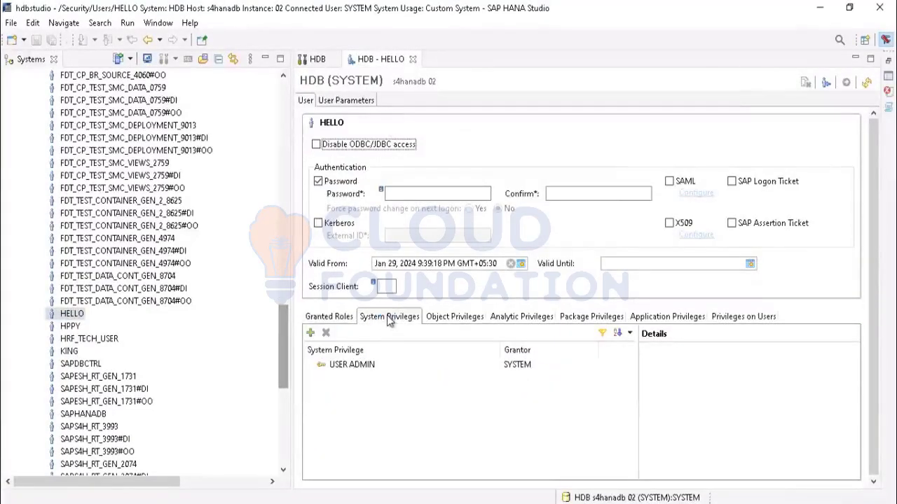
click(332, 317)
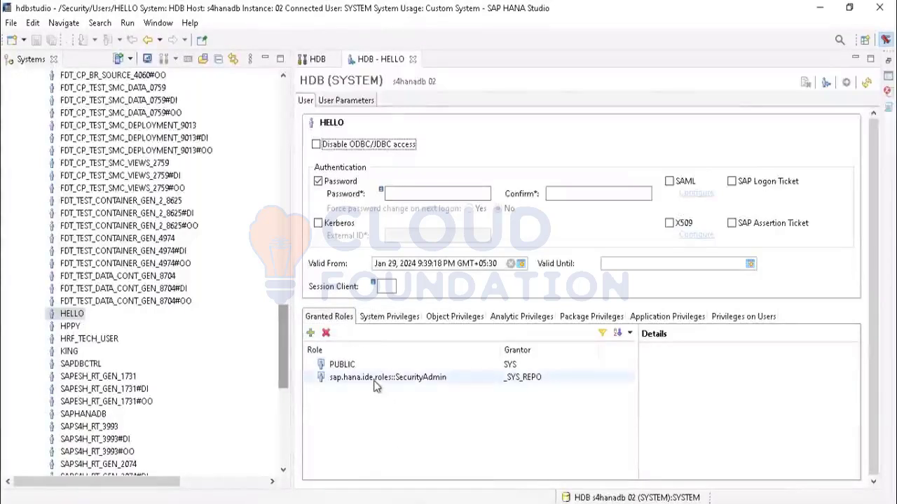
click(390, 319)
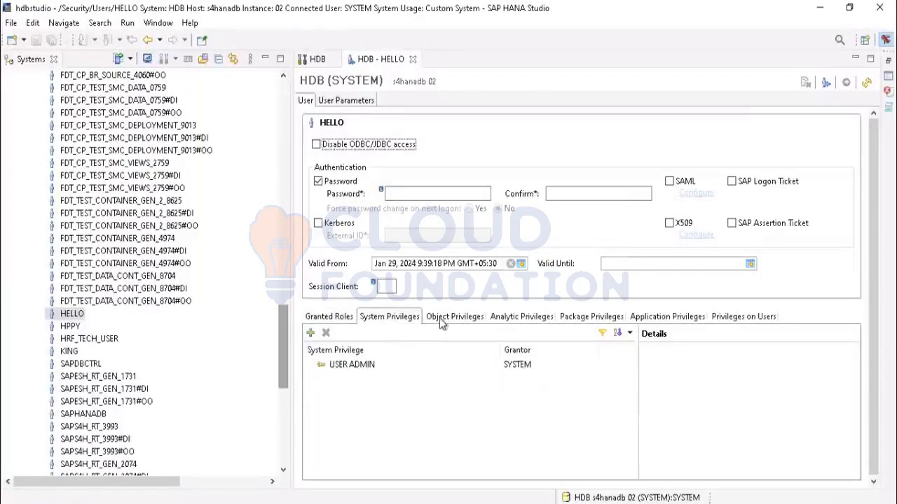
click(441, 319)
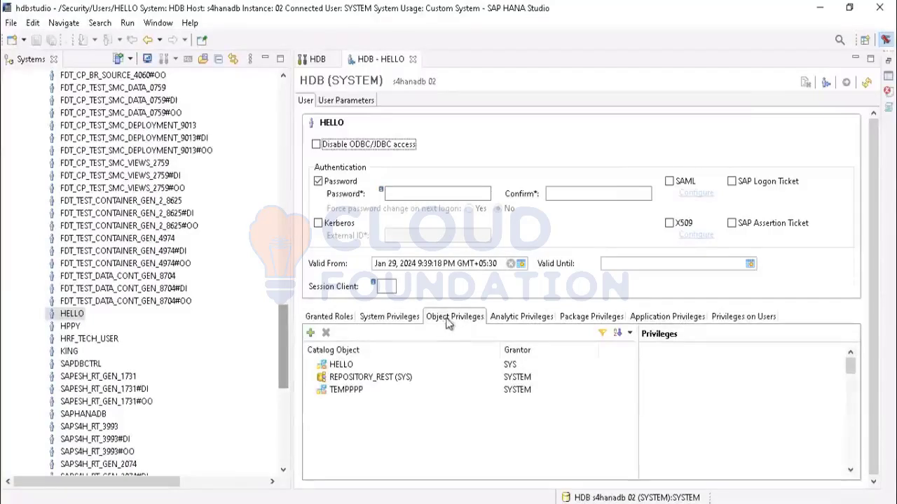
click(513, 320)
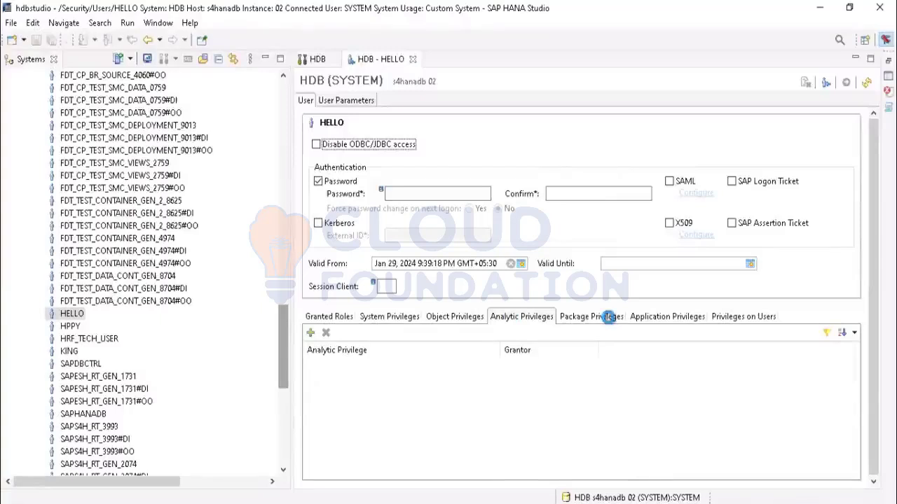
click(608, 317)
click(659, 317)
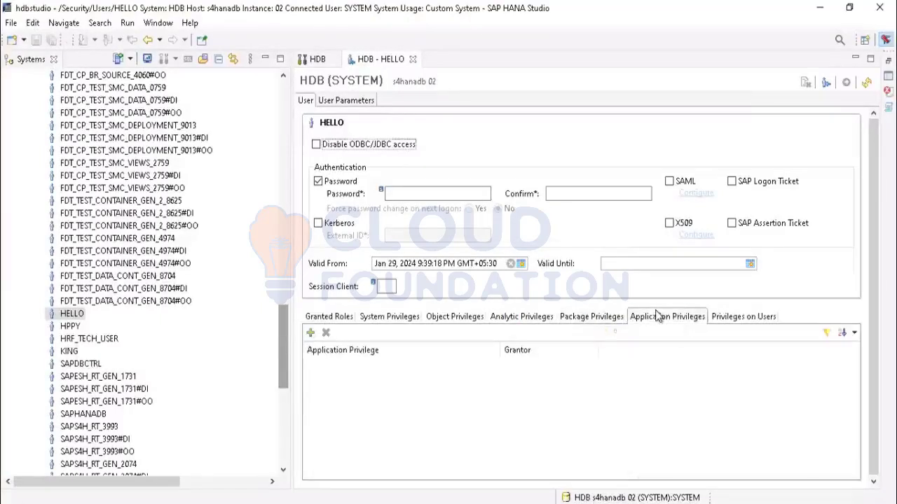
click(752, 321)
Try to find a repository package named saphanadb for the HELLO user's package privileges, and cancel the selection
click(587, 318)
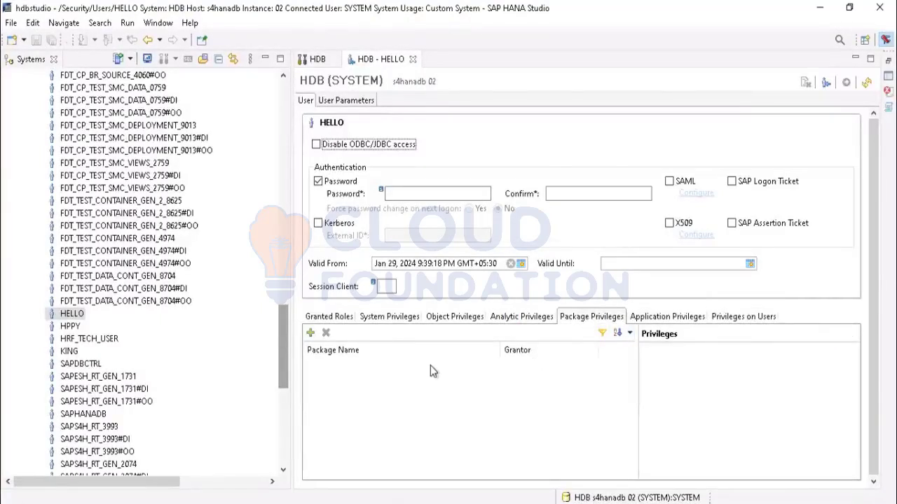
click(309, 334)
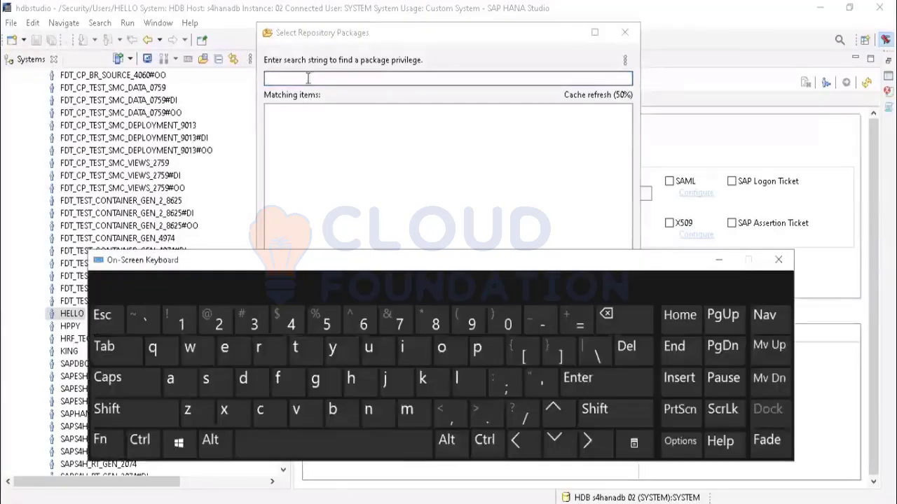
click(308, 79)
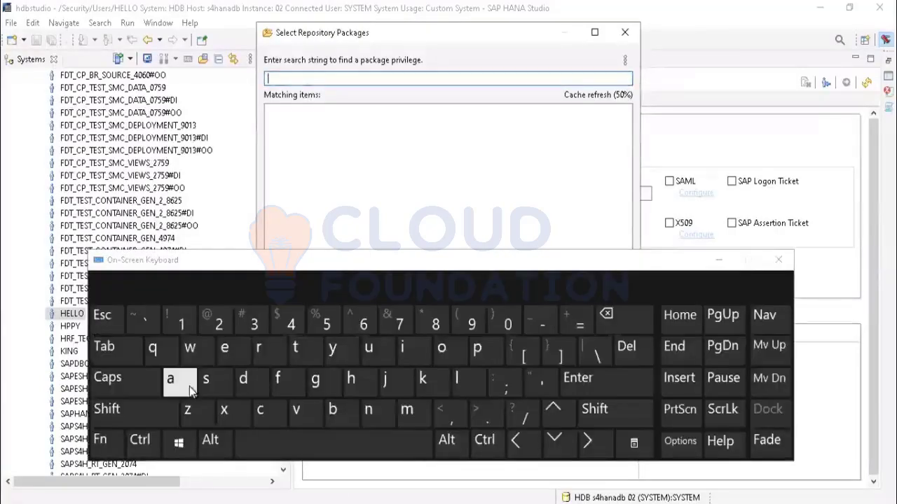
click(206, 379)
click(172, 379)
click(477, 349)
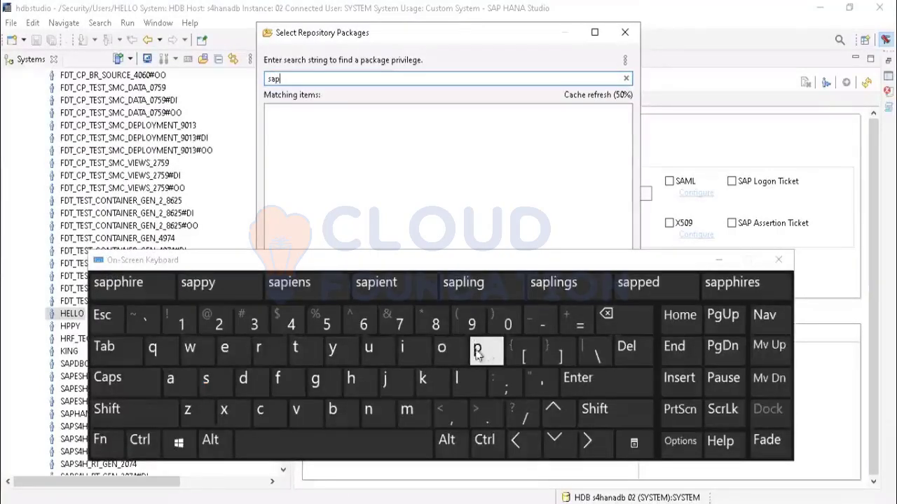
click(350, 379)
click(171, 379)
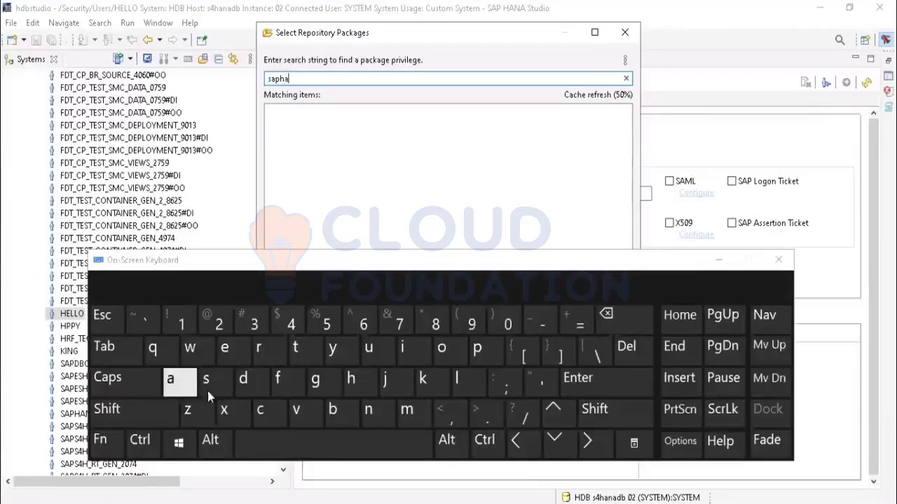
click(386, 421)
click(172, 379)
click(243, 379)
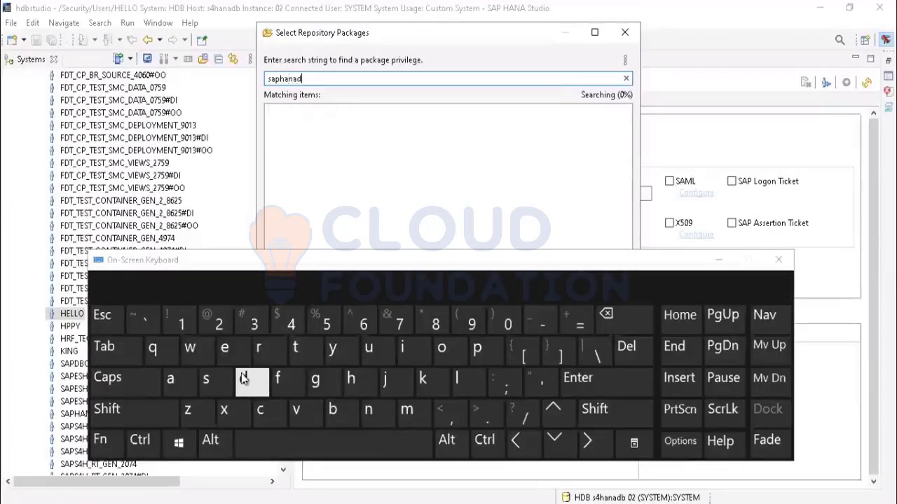
click(335, 411)
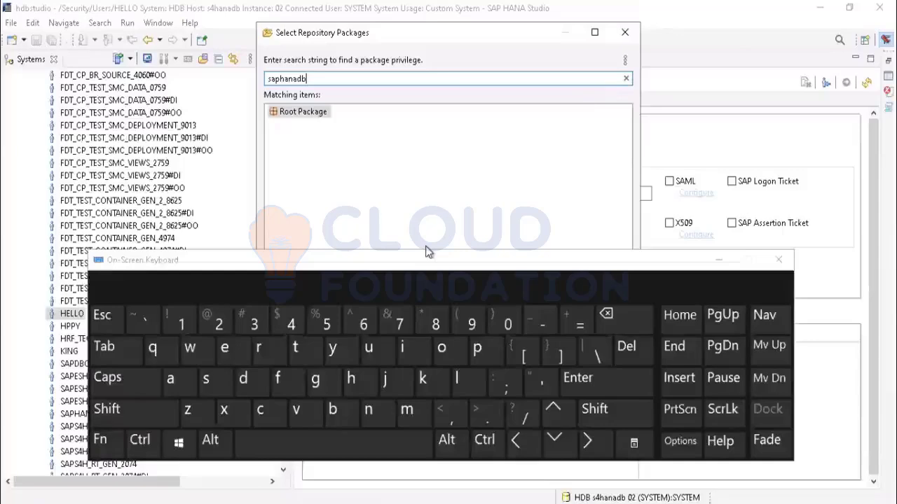
click(719, 260)
click(625, 32)
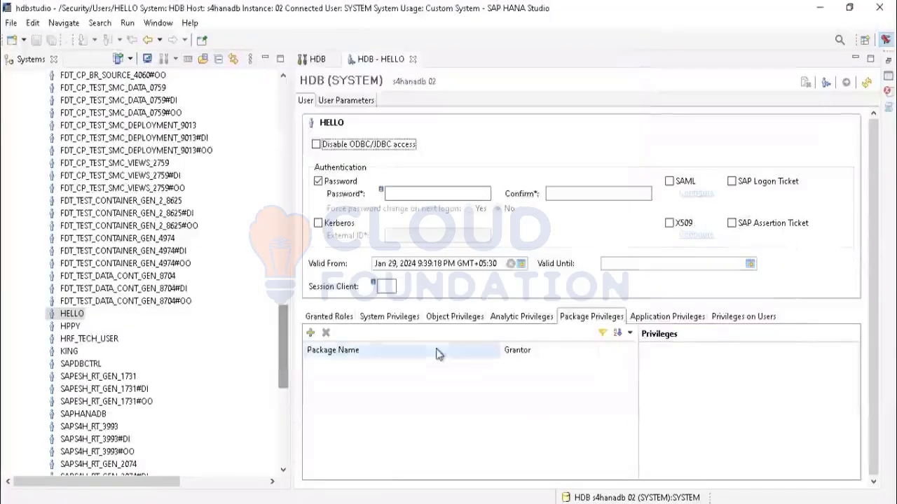
Search the catalog objects for saphanadb from the HELLO user's object privileges and look through the matching items
click(445, 318)
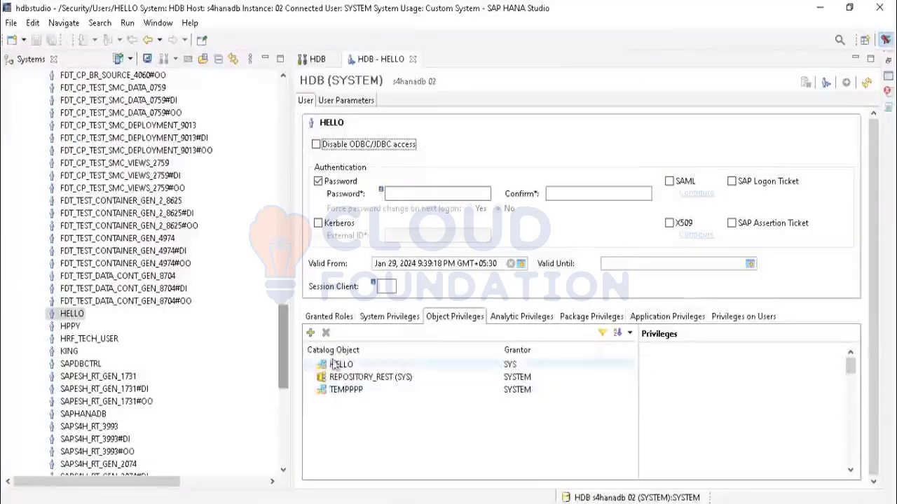
click(311, 332)
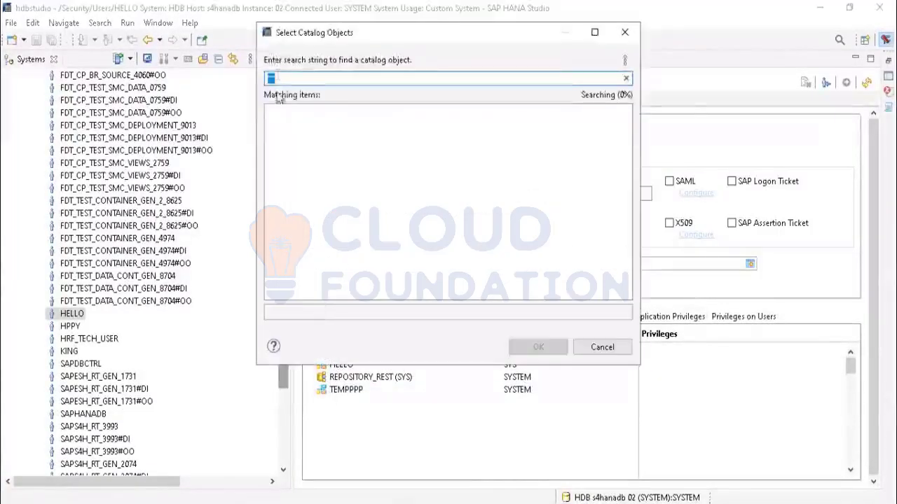
key(ctrl+super+o)
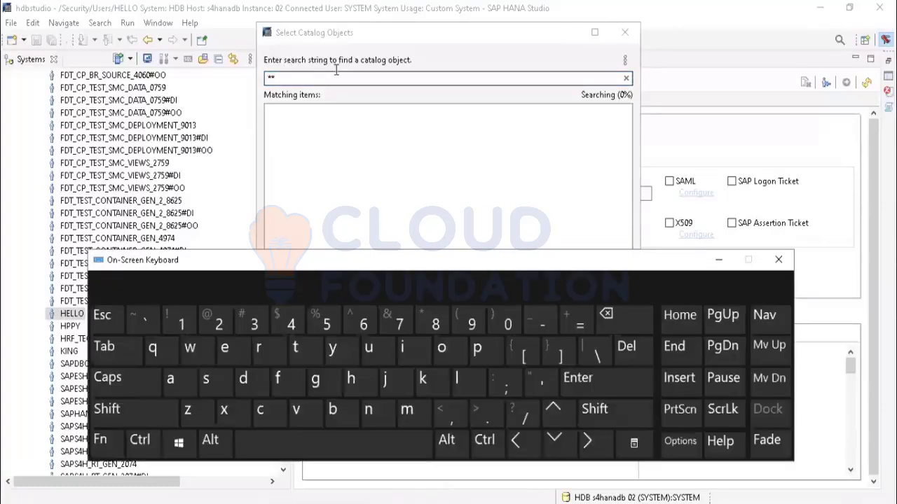
click(336, 78)
click(608, 319)
click(608, 313)
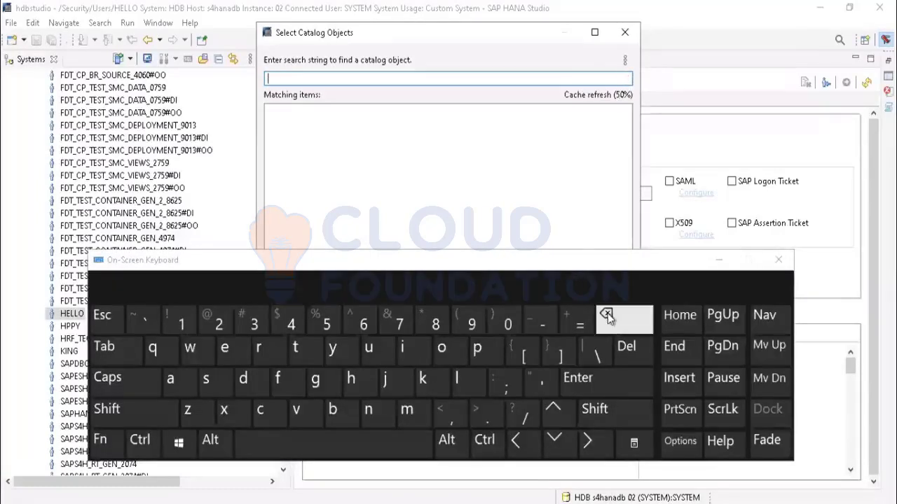
click(206, 382)
click(193, 384)
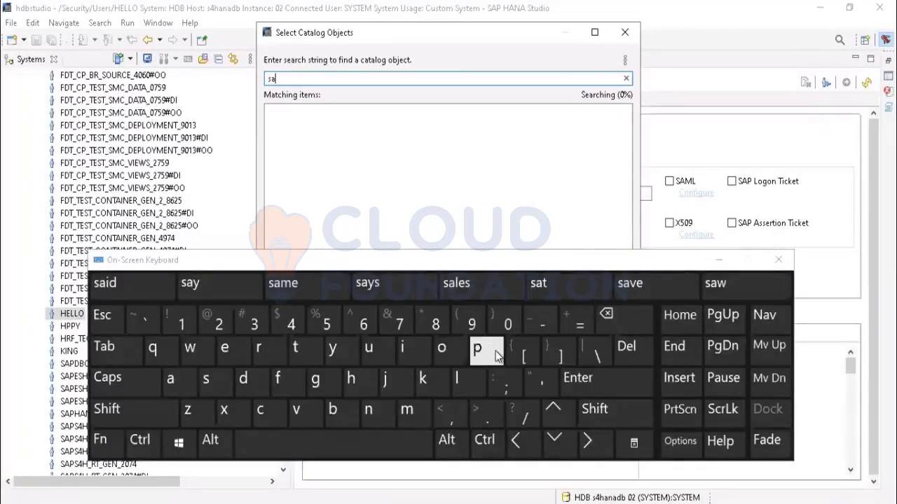
click(479, 350)
click(346, 384)
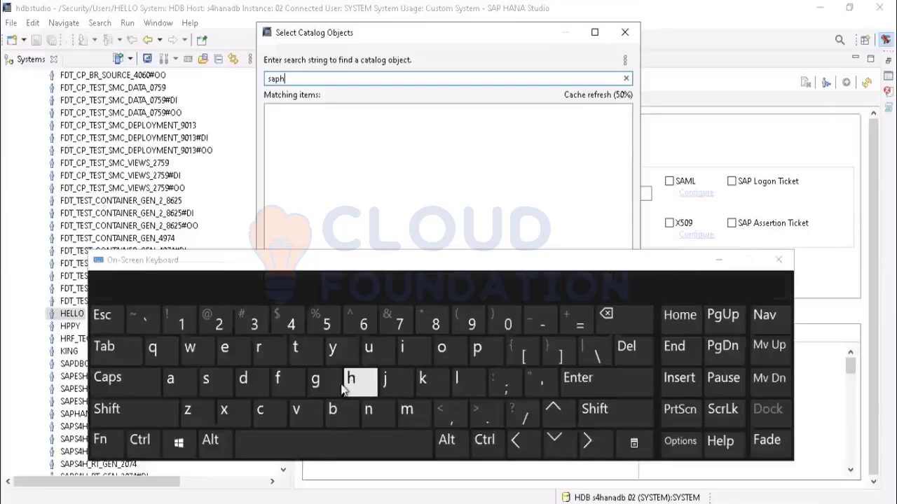
click(176, 382)
click(367, 411)
click(186, 384)
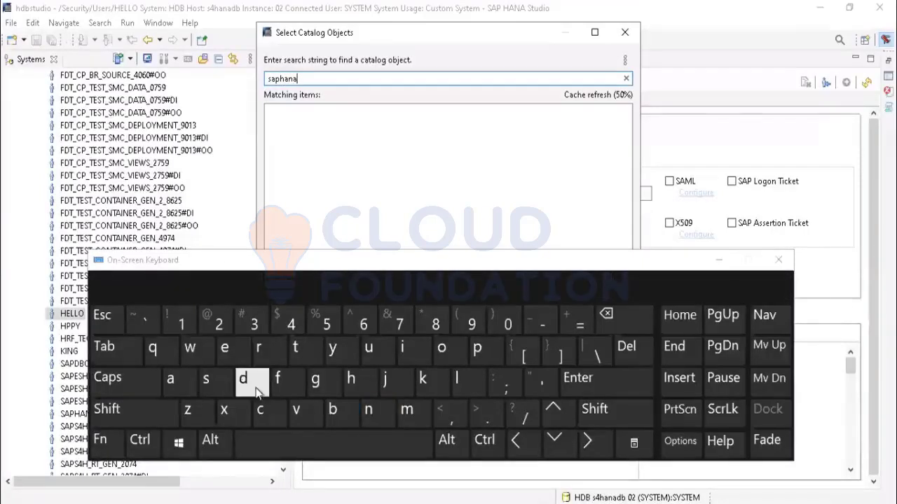
click(261, 387)
click(334, 412)
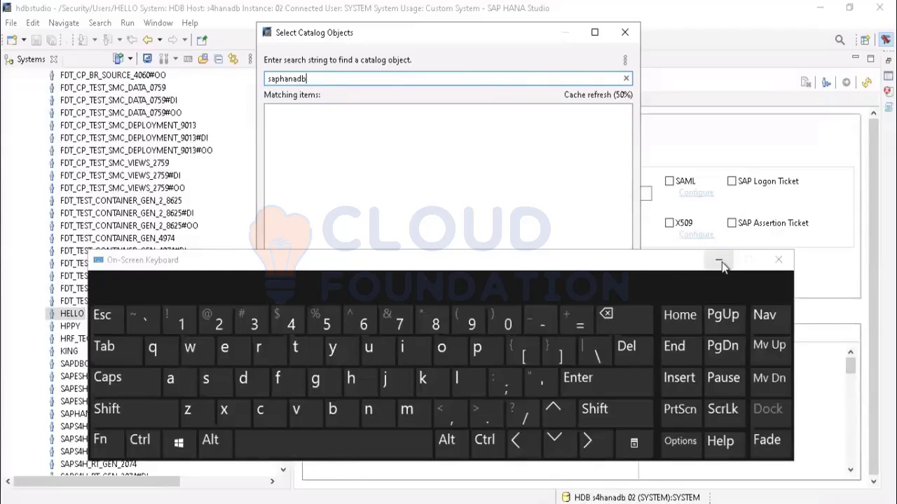
click(719, 262)
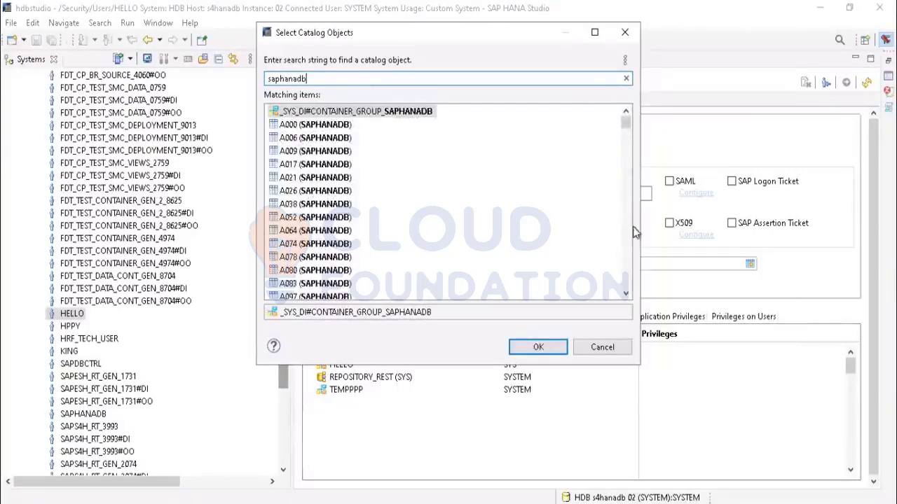
scroll(356, 199, down, 5)
scroll(356, 196, up, 5)
Try replacing the catalog object search string with SAPHANA in capitals, and clear the search string again
click(420, 503)
click(367, 82)
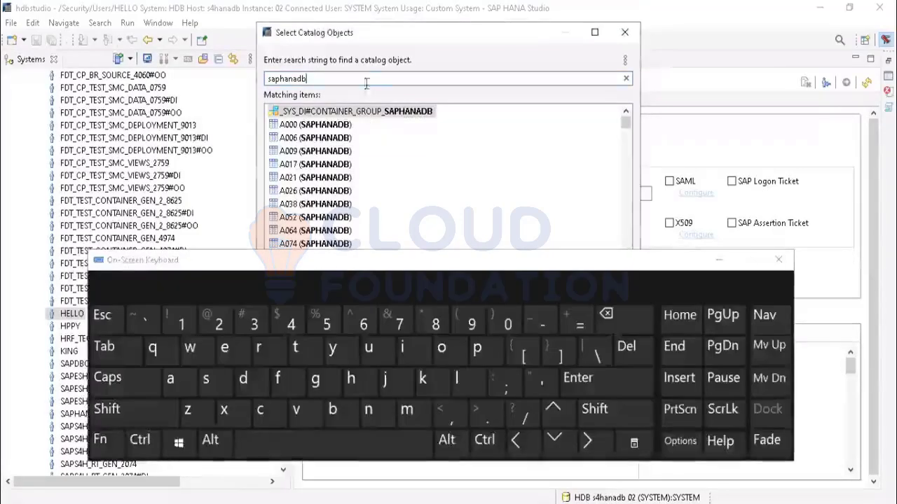
click(635, 321)
click(635, 322)
click(636, 322)
click(635, 322)
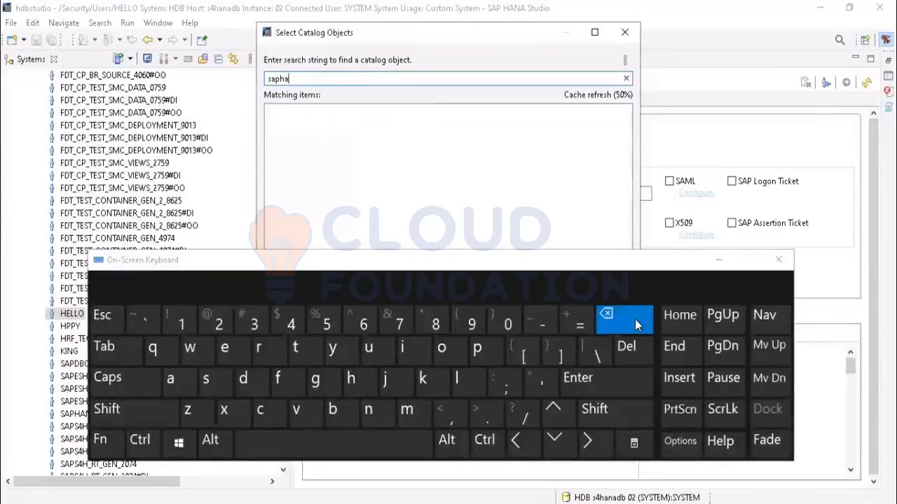
click(636, 322)
click(635, 322)
click(635, 319)
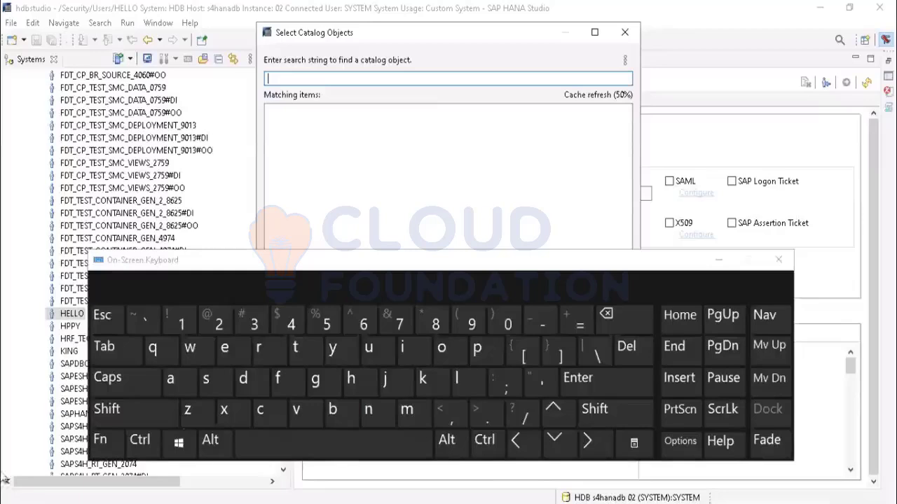
click(116, 382)
click(214, 384)
click(171, 379)
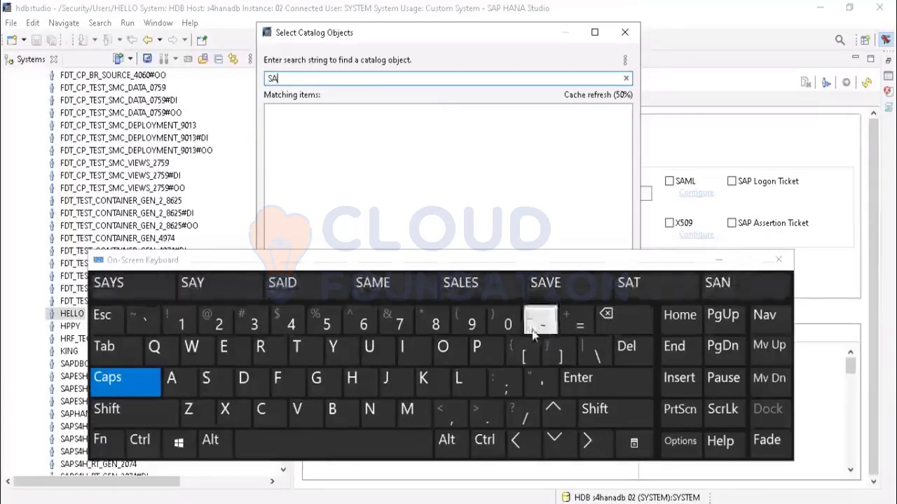
click(477, 348)
click(352, 379)
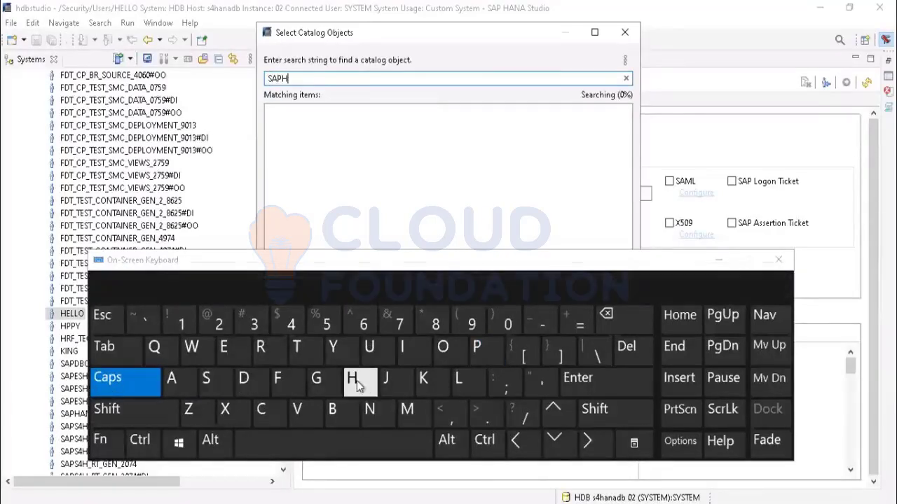
click(172, 379)
click(377, 410)
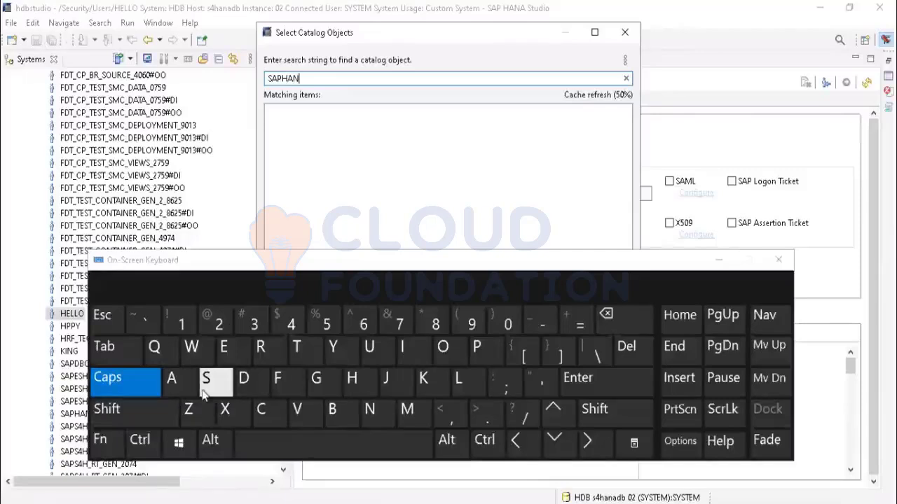
click(175, 382)
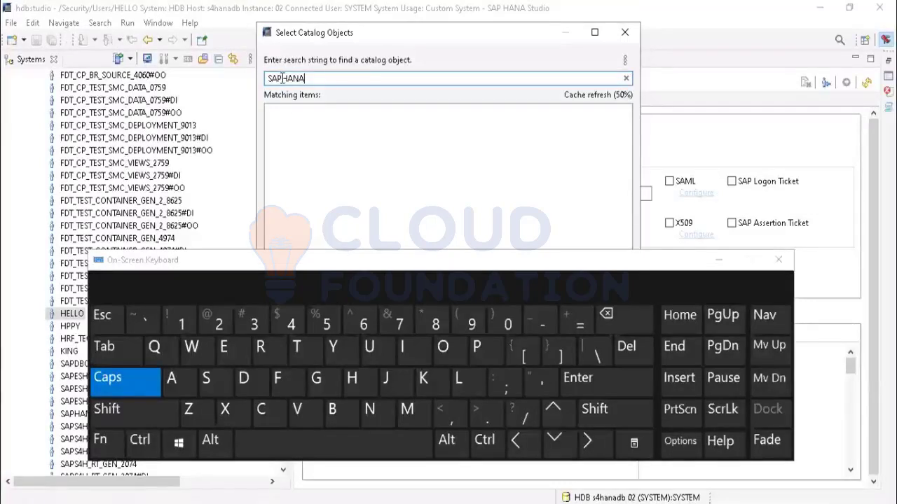
drag(309, 79, 268, 79)
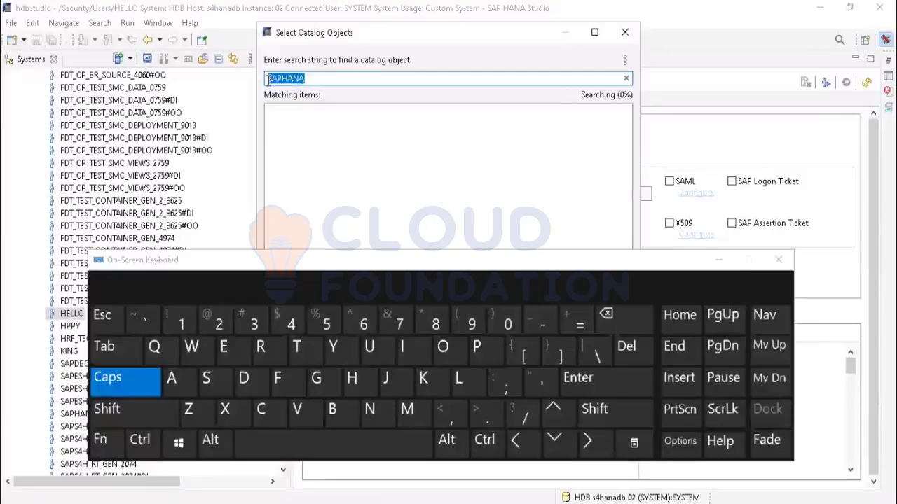
click(608, 321)
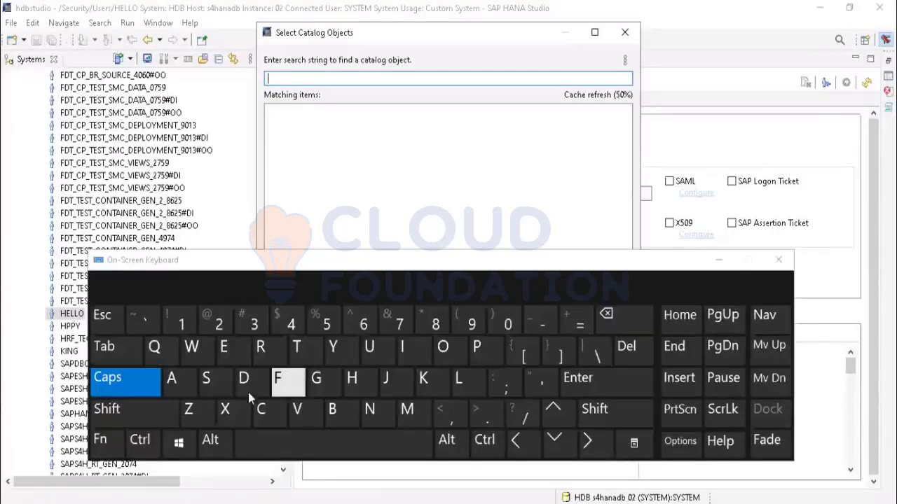
Search the catalog objects for SYSTEMDB, and cancel the object selection
click(209, 381)
click(333, 347)
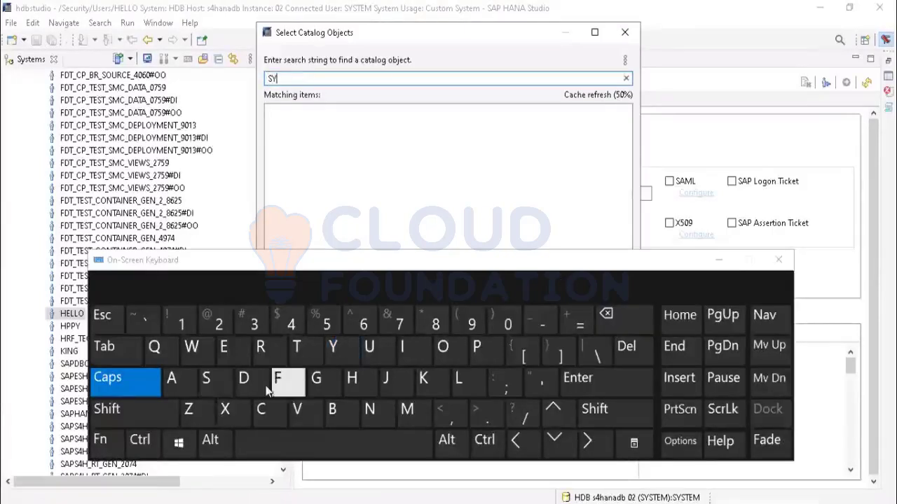
click(206, 378)
click(301, 347)
click(225, 347)
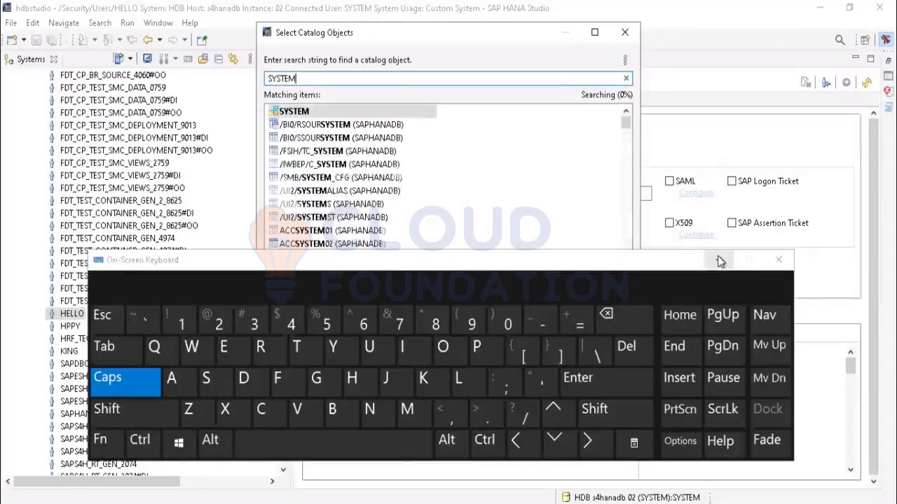
click(243, 379)
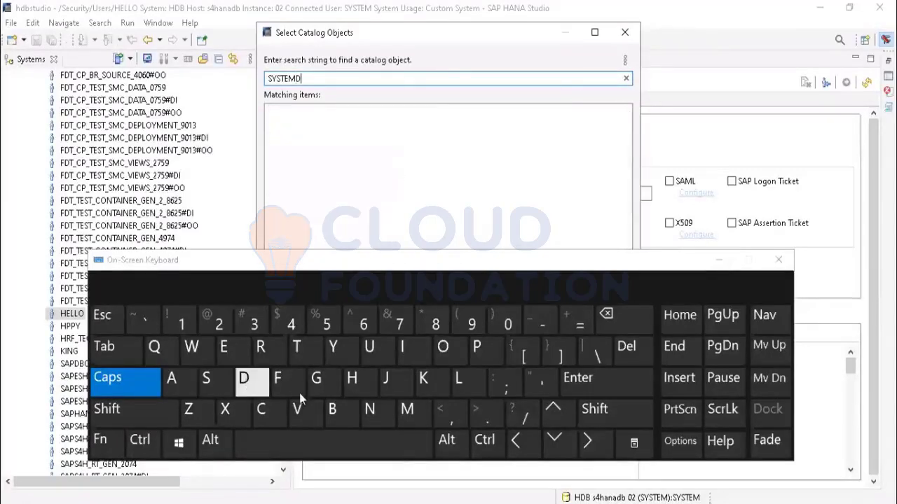
click(335, 413)
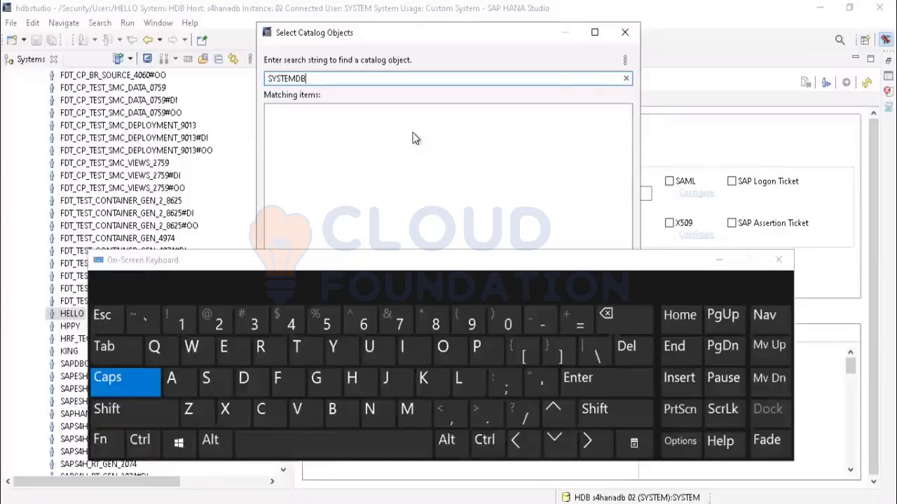
click(720, 260)
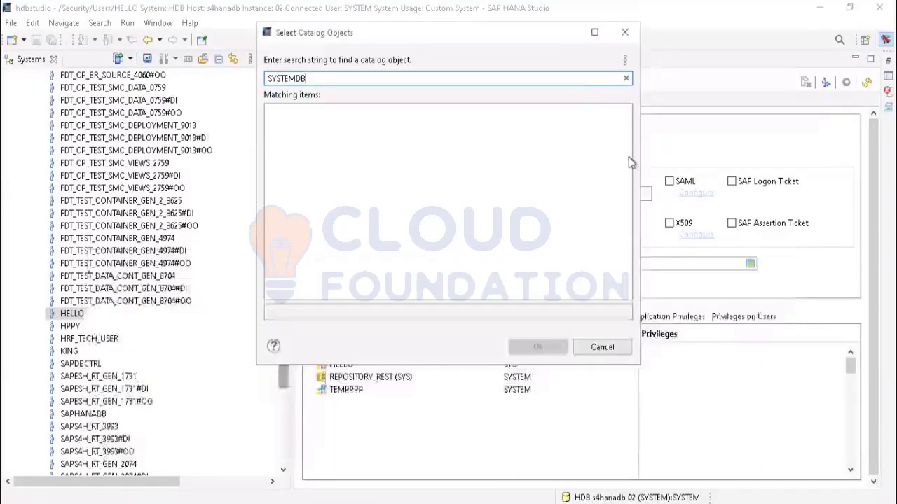
click(625, 32)
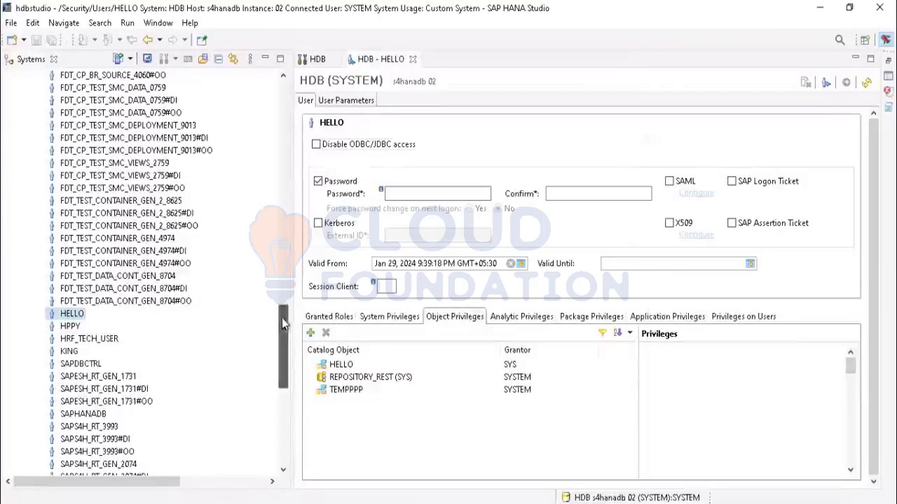
Look through the HDB (SYSTEM) catalog for the SAPHANADB schema and expand its Tables folder
drag(283, 344, 281, 262)
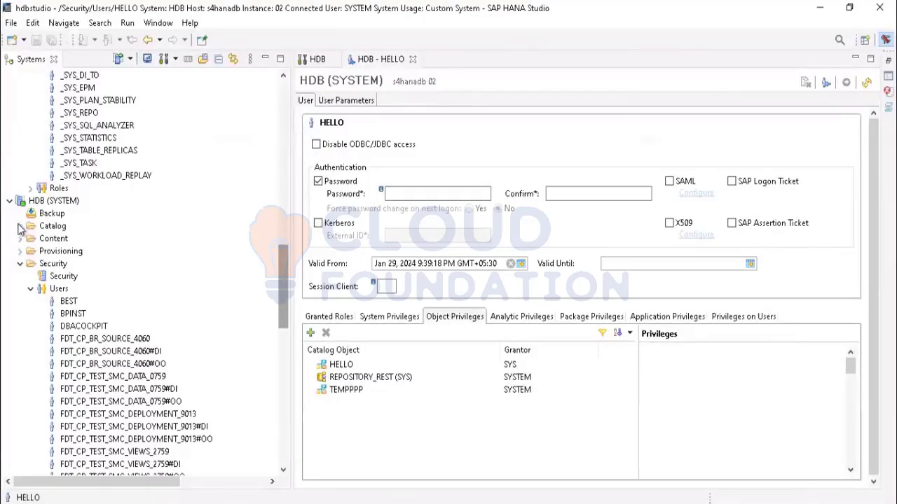
scroll(80, 252, up, 9)
scroll(83, 259, down, 16)
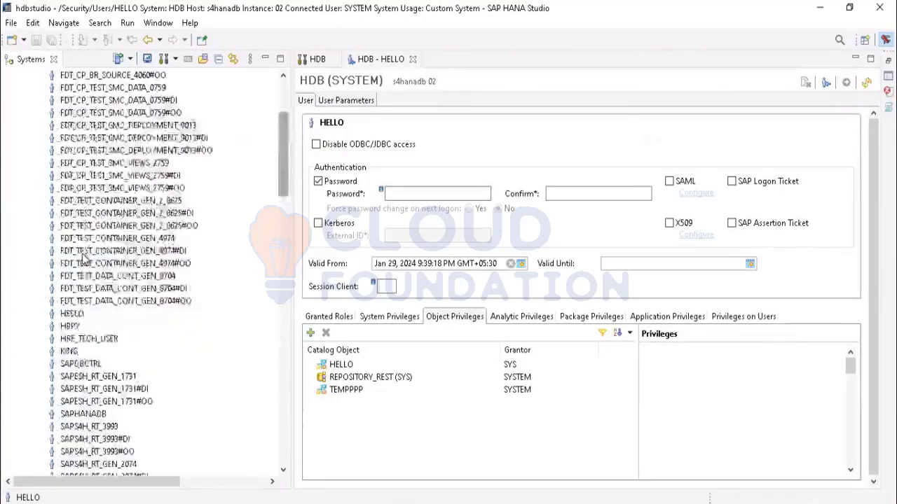
scroll(83, 259, up, 4)
scroll(88, 273, down, 10)
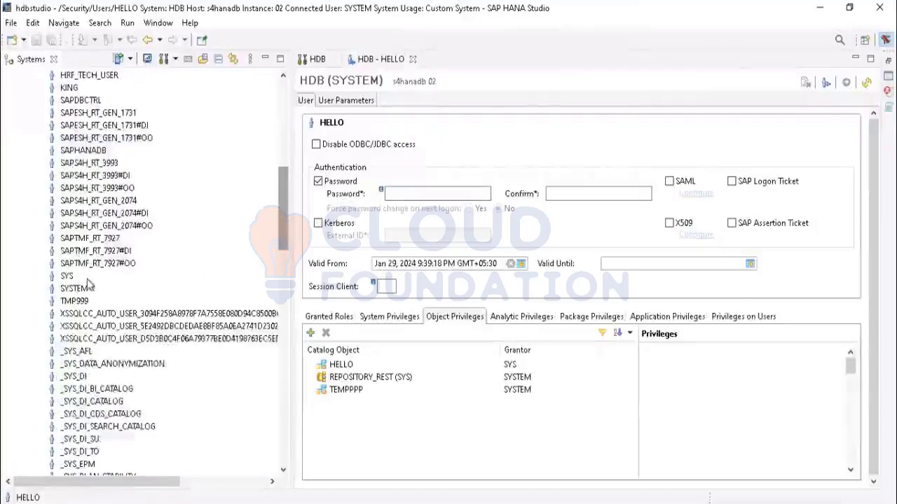
scroll(88, 283, down, 10)
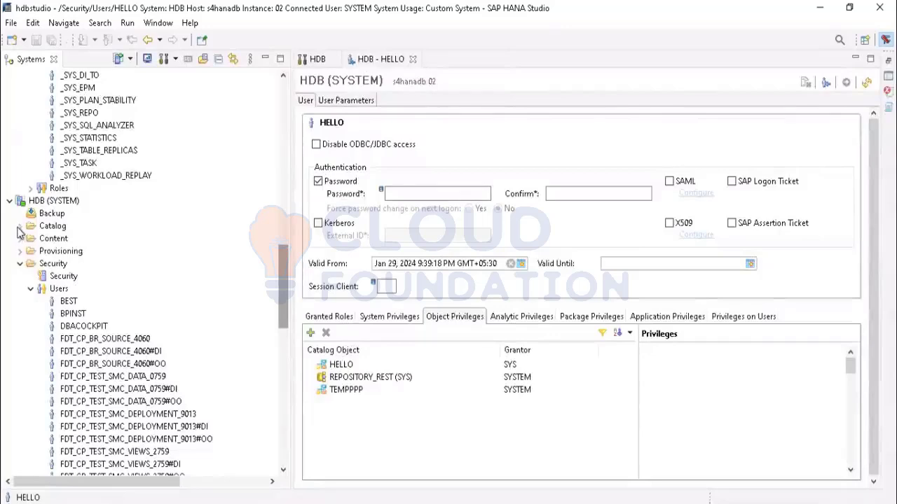
click(20, 226)
scroll(67, 313, down, 3)
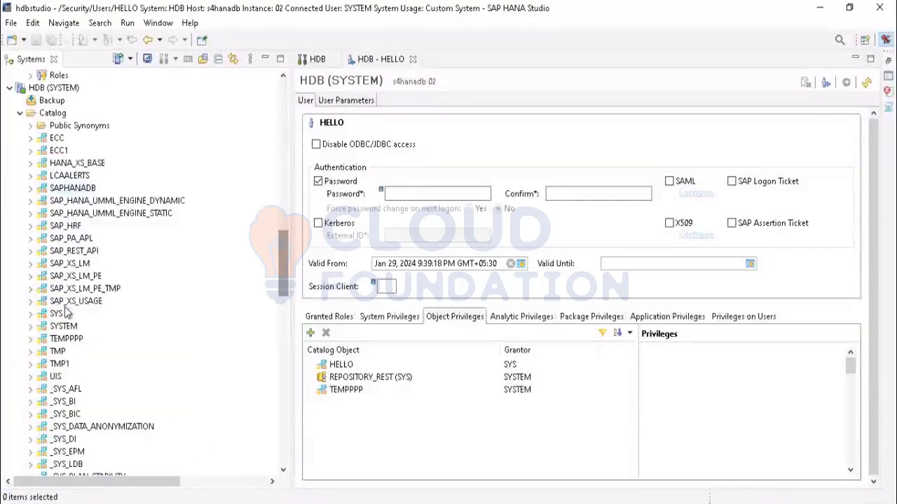
click(73, 188)
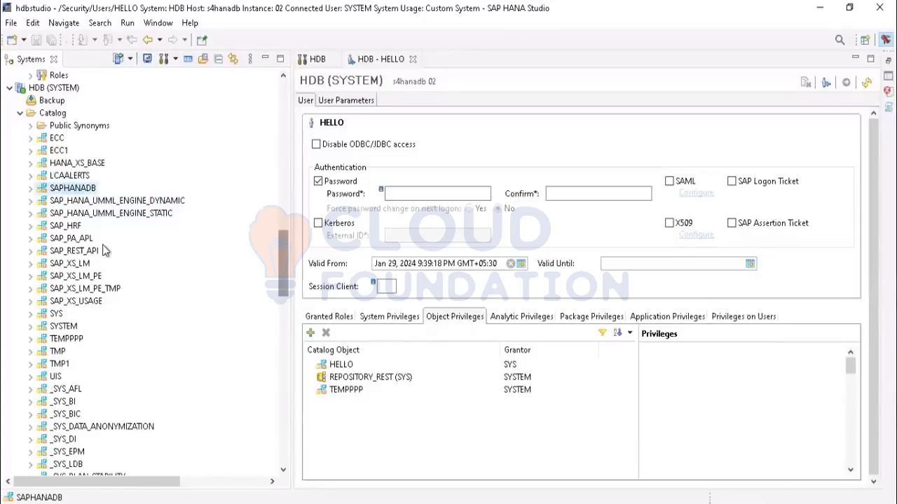
click(30, 188)
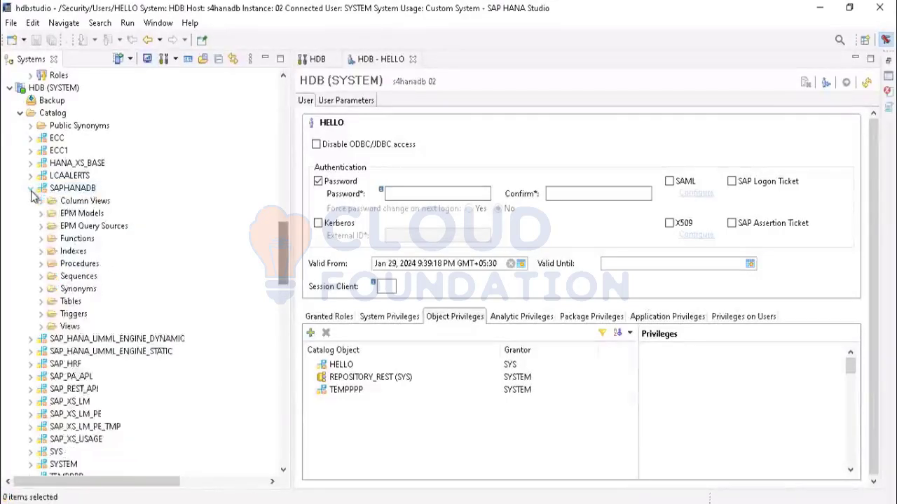
click(41, 302)
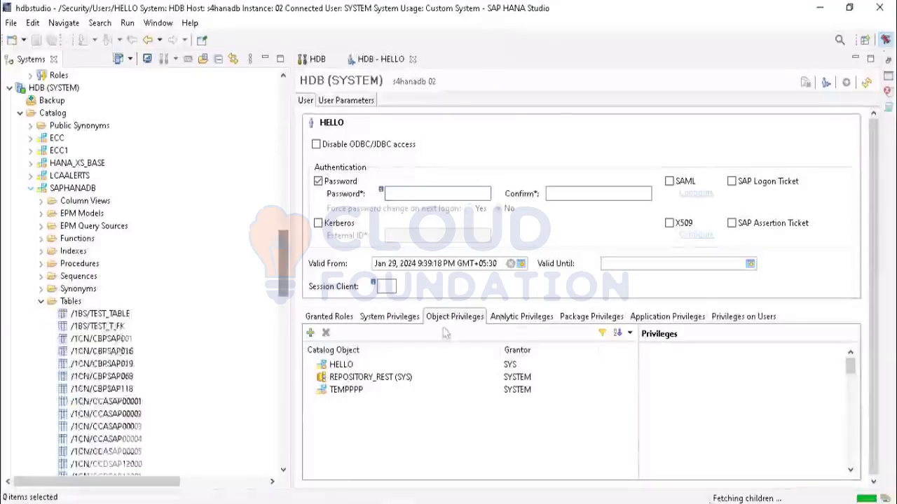
Start adding an object privilege for the HELLO user and search the catalog objects for SAPHANADB
click(311, 334)
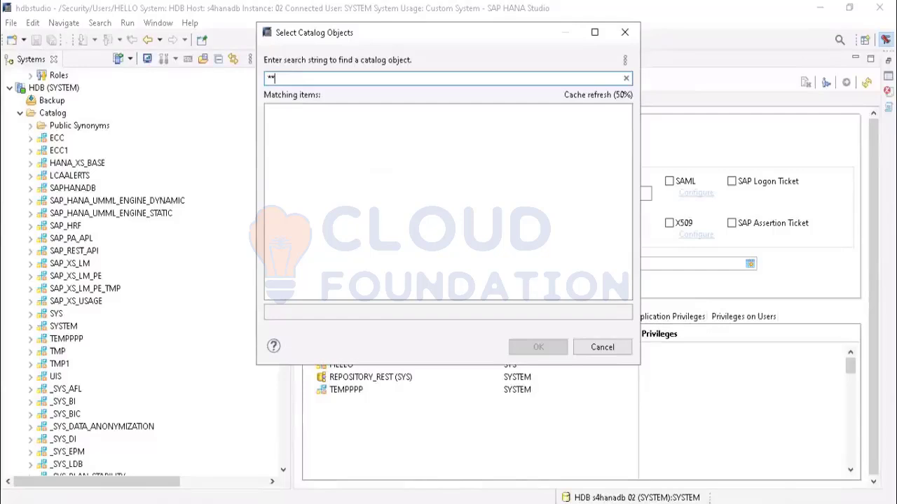
click(444, 503)
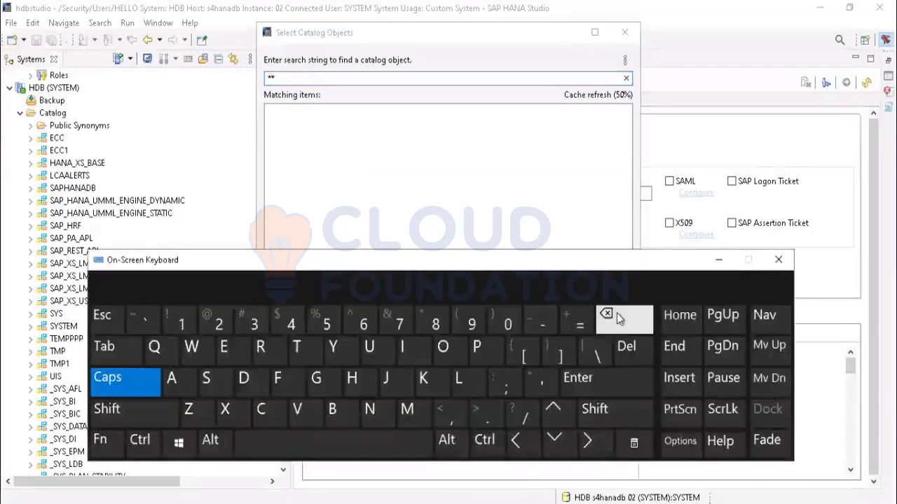
click(617, 315)
click(372, 79)
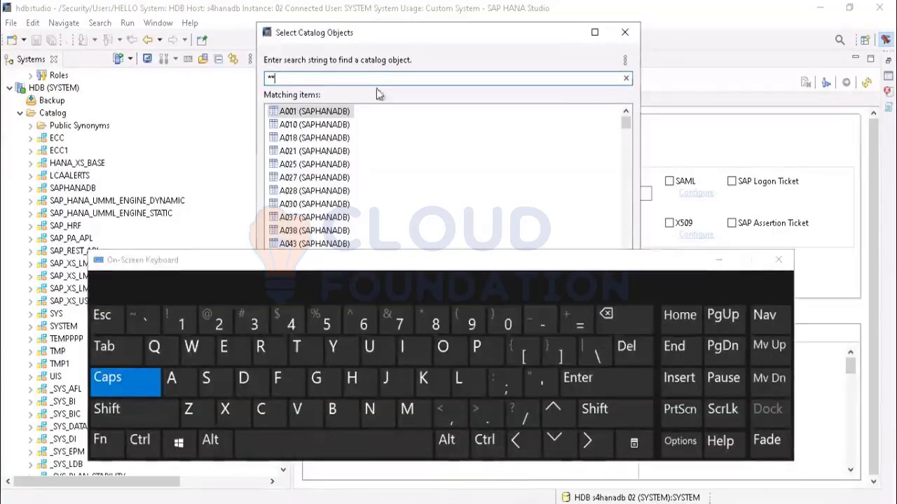
click(606, 315)
click(607, 316)
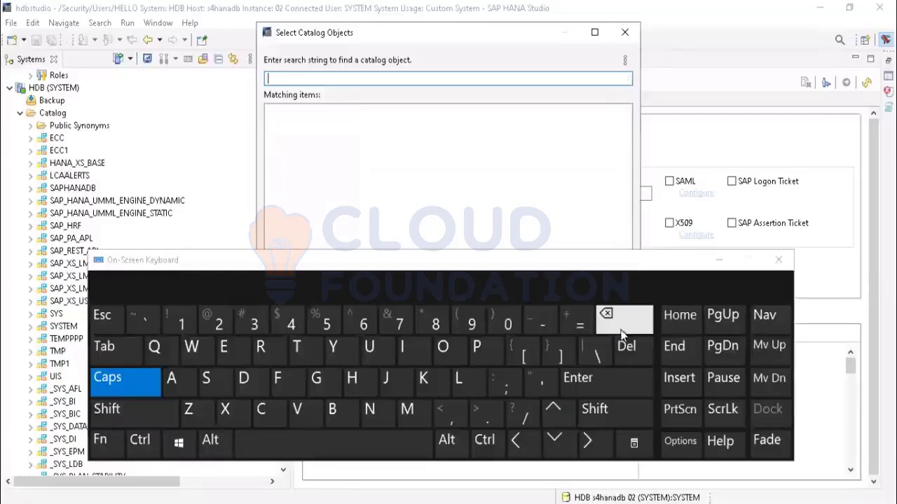
click(206, 382)
click(171, 379)
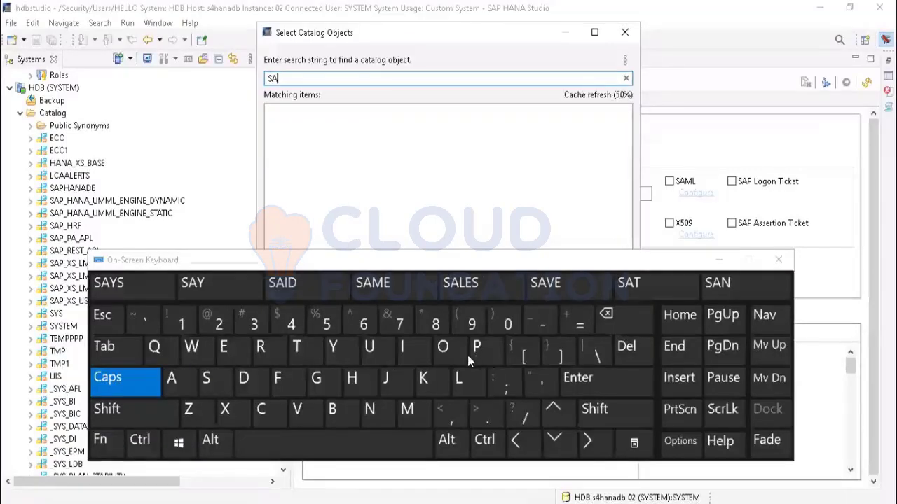
click(479, 354)
click(351, 378)
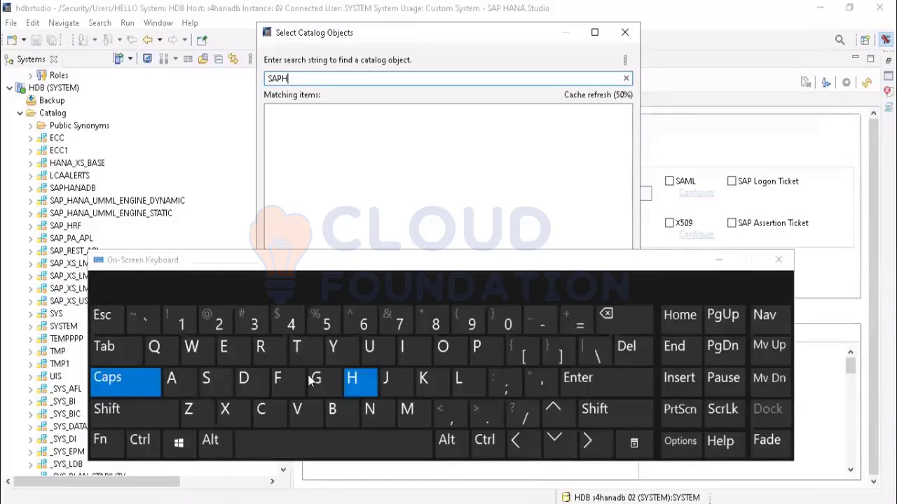
click(173, 379)
click(370, 409)
click(172, 379)
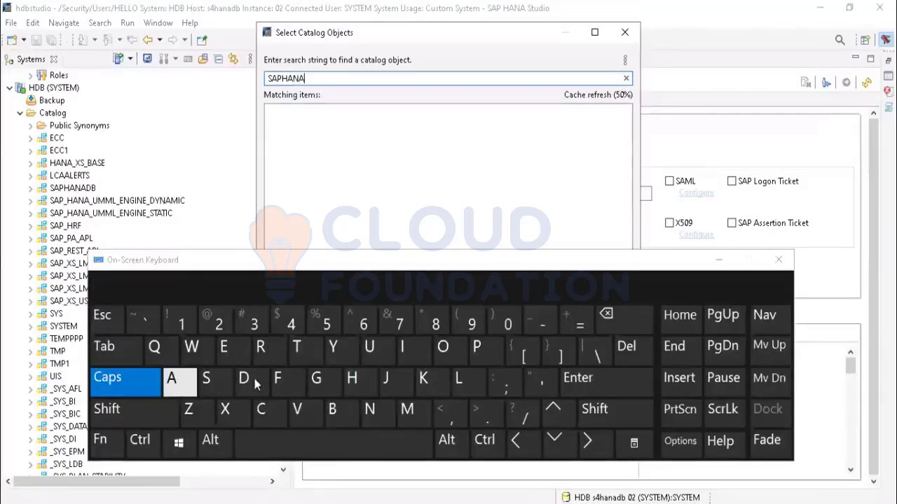
click(253, 382)
click(333, 410)
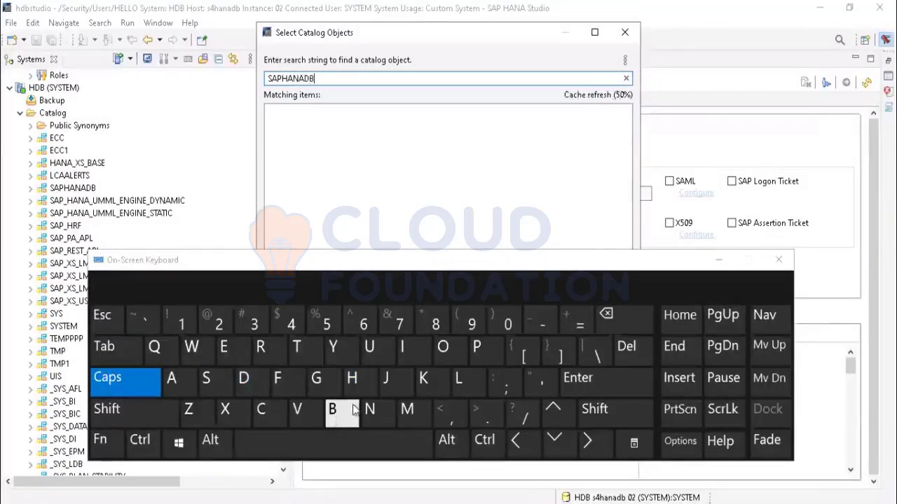
click(714, 261)
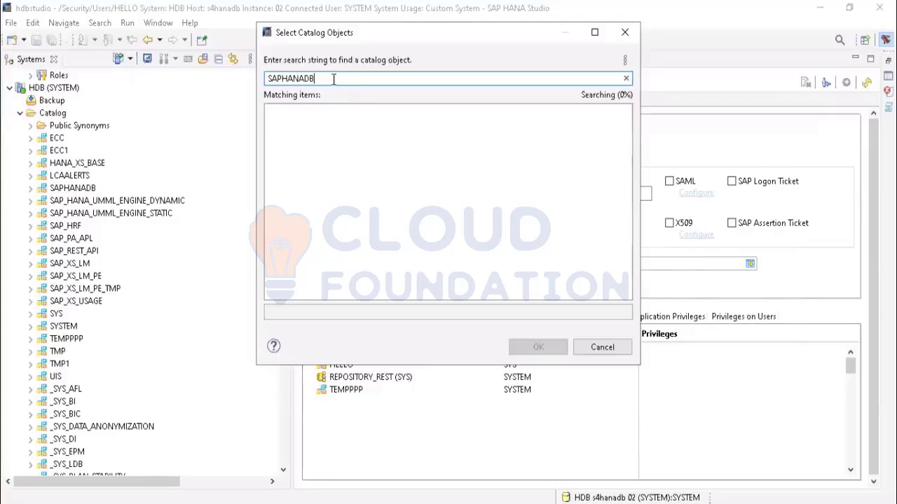
Add the SAPHANADB schema from the matching items to the HELLO user's object privileges
click(485, 502)
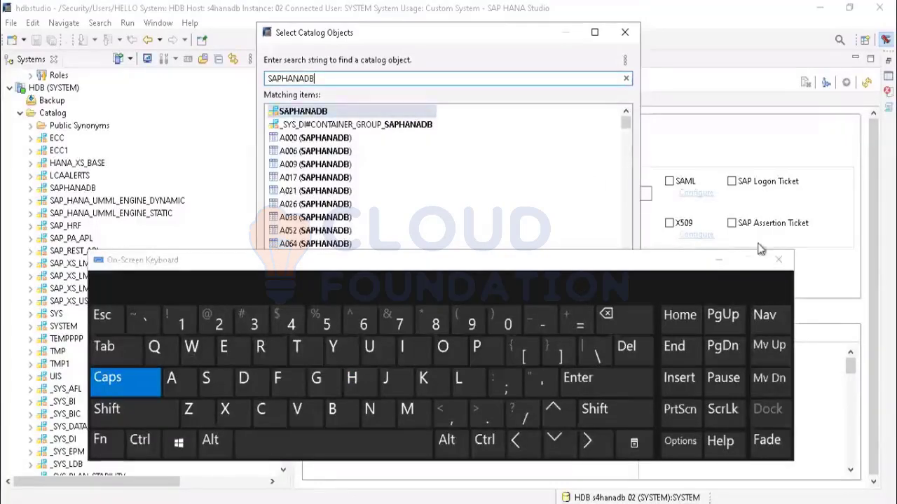
click(718, 260)
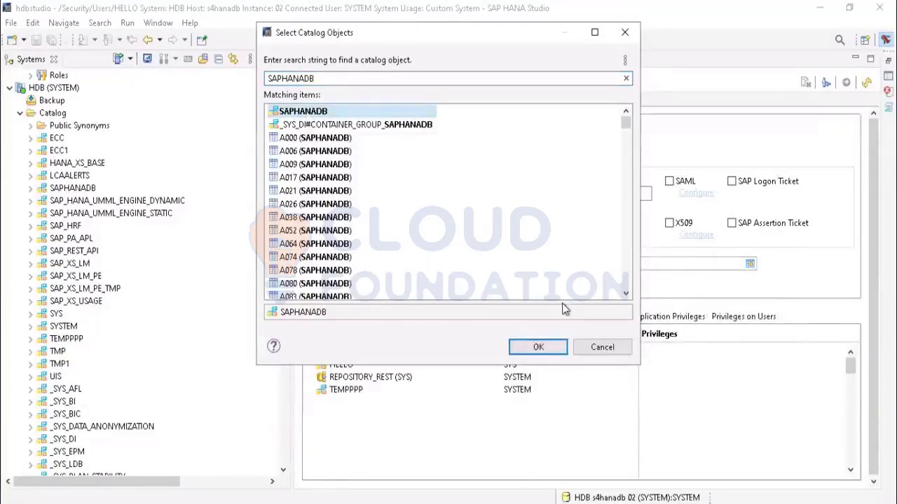
click(537, 347)
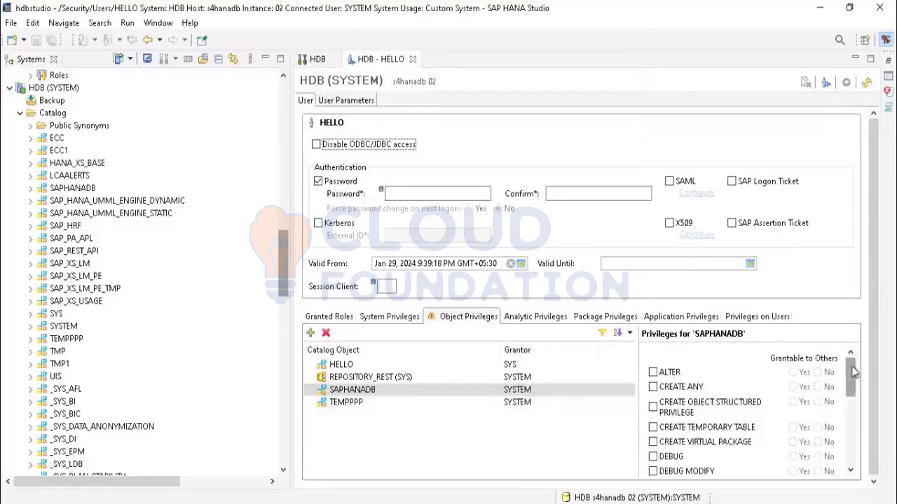
Select the EXECUTE and SELECT privileges on SAPHANADB for the HELLO user
mouse_move(853, 372)
mouse_down()
mouse_move(854, 424)
mouse_move(853, 359)
mouse_up()
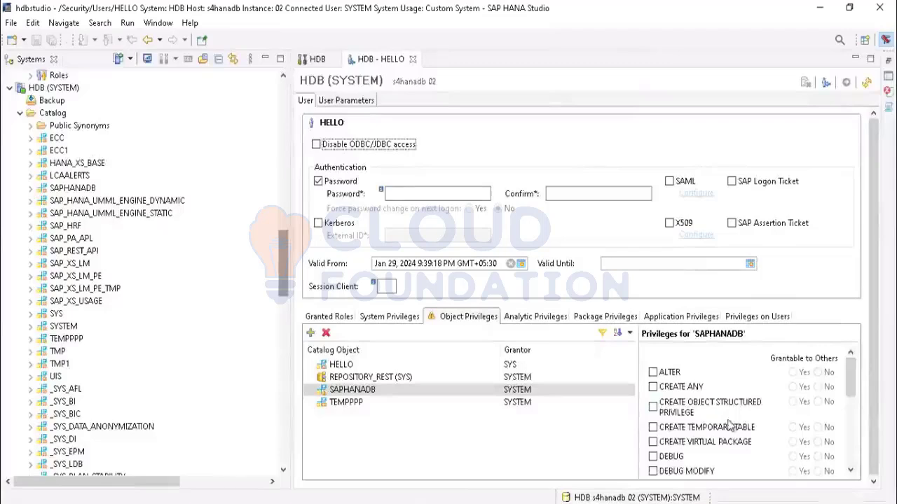
scroll(729, 427, down, 3)
scroll(667, 415, up, 1)
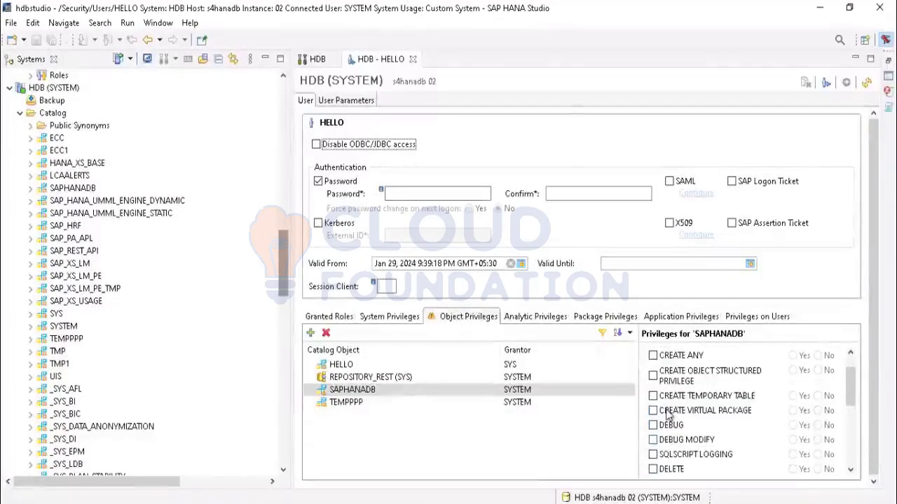
scroll(669, 415, up, 1)
scroll(670, 420, down, 3)
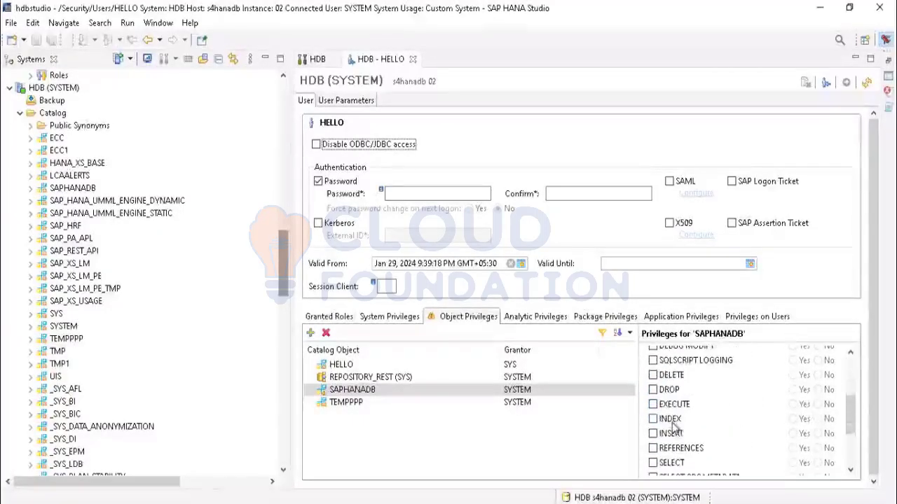
click(653, 405)
scroll(683, 451, down, 3)
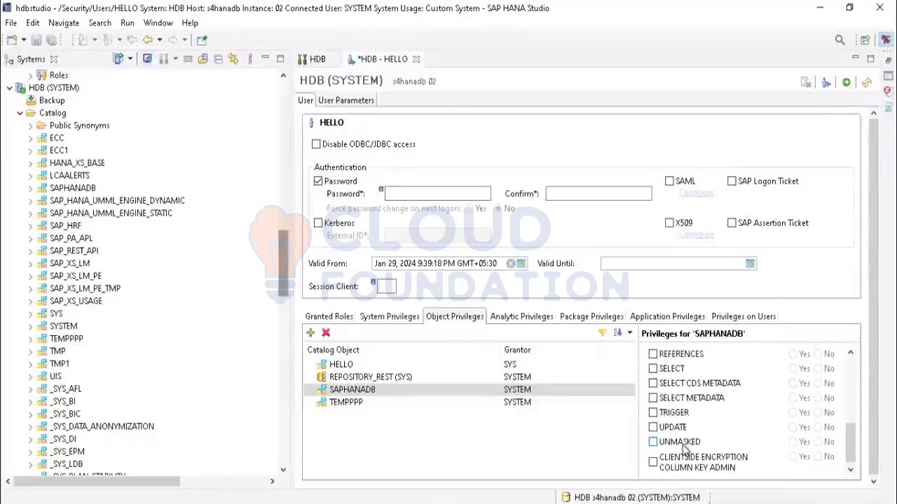
click(652, 369)
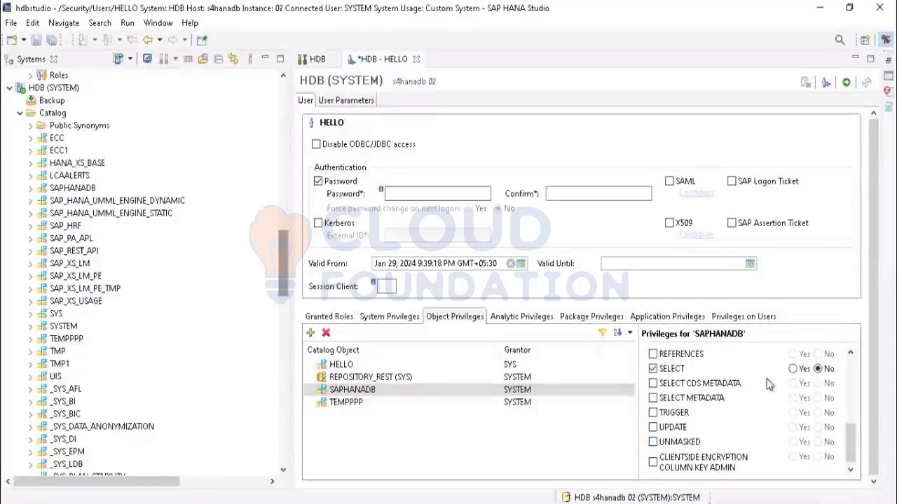
Make the SELECT and EXECUTE privileges on SAPHANADB grantable to others, and try to deploy the changes to the HELLO user
click(793, 369)
scroll(788, 421, up, 3)
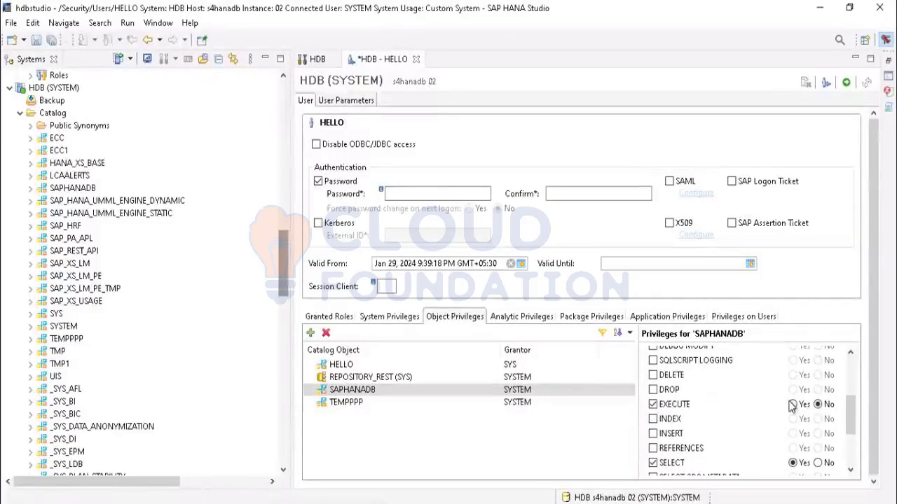
click(792, 405)
scroll(732, 410, up, 1)
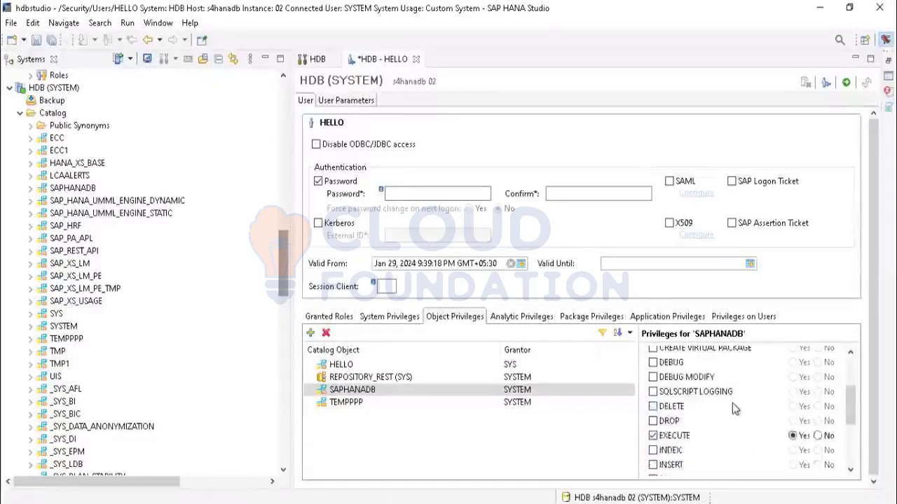
scroll(735, 408, up, 3)
click(846, 83)
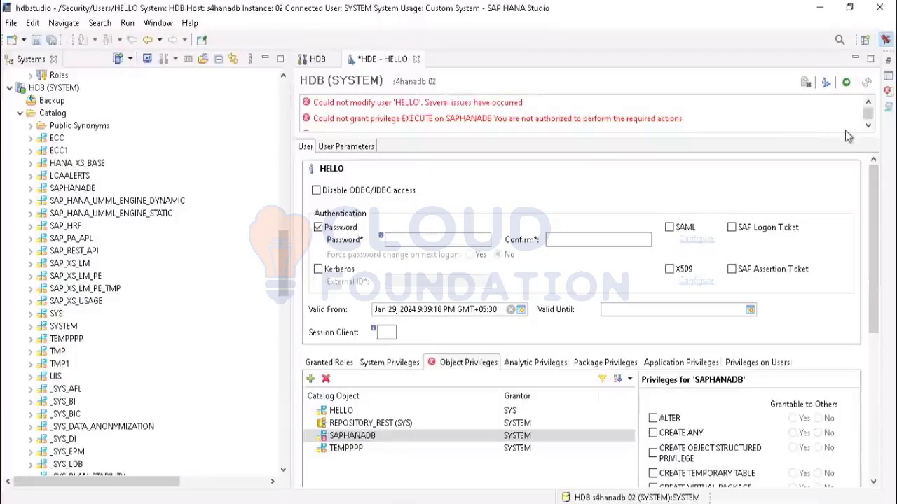
click(868, 127)
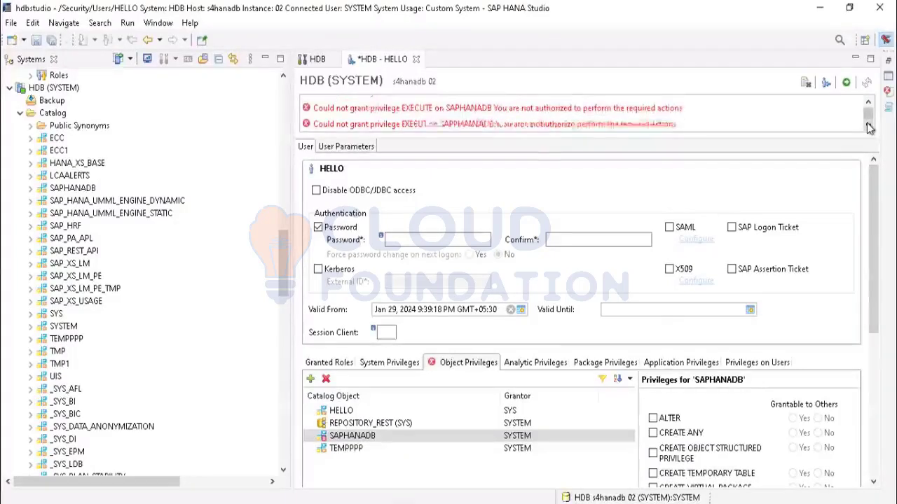
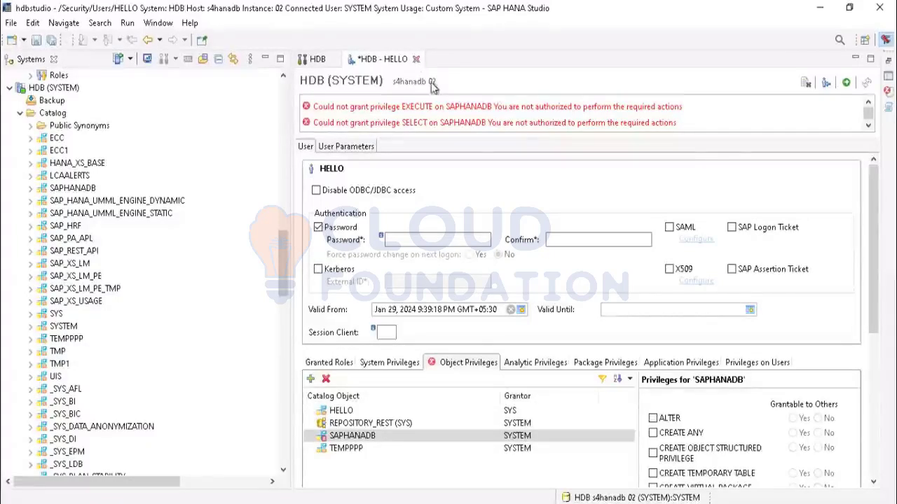
Close the HELLO user's editor and discard the undeployed SAPHANADB privilege changes
click(525, 128)
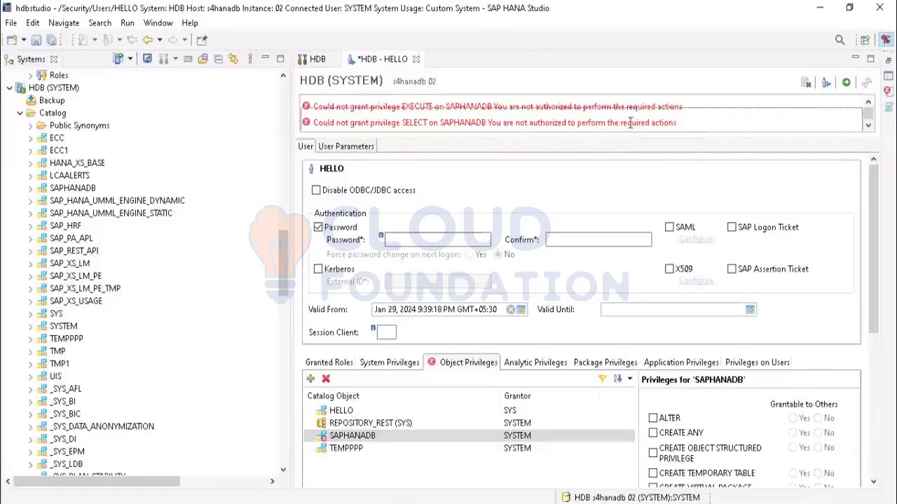
click(416, 60)
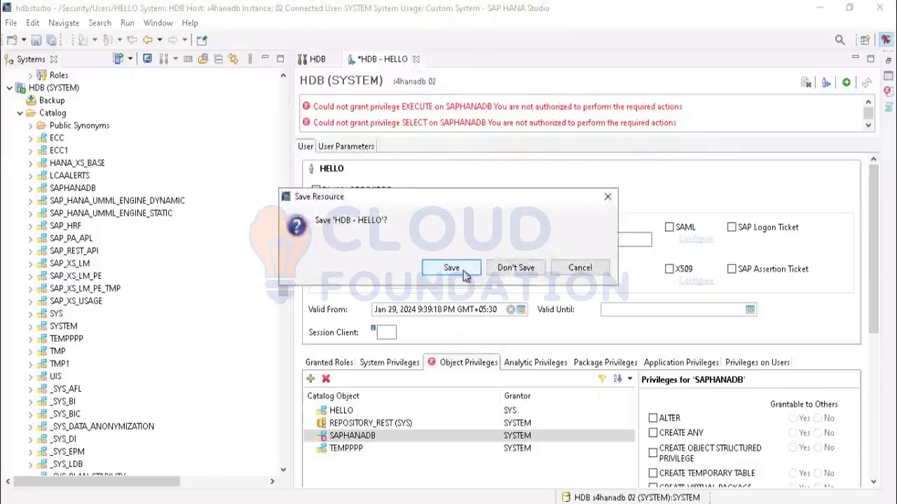
click(516, 268)
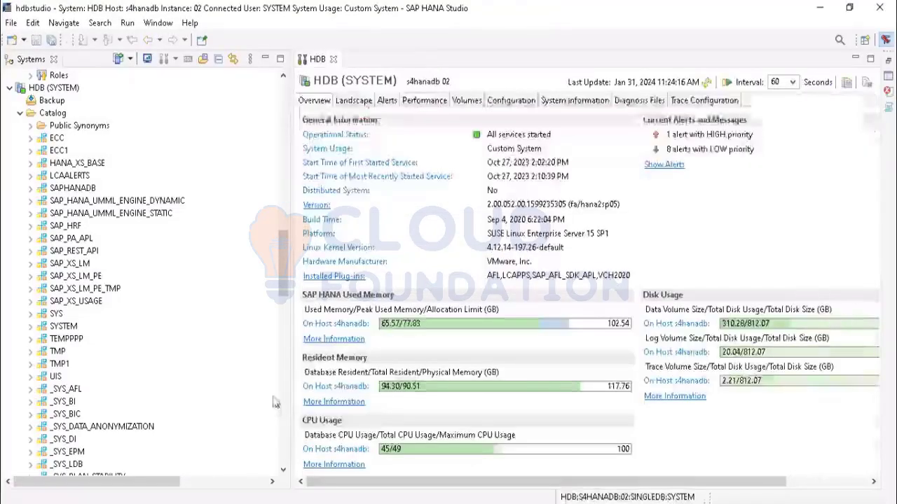
Open the SYSTEM user from the security users of the HDB (SYSTEM) connection
drag(283, 266, 286, 431)
scroll(90, 363, up, 2)
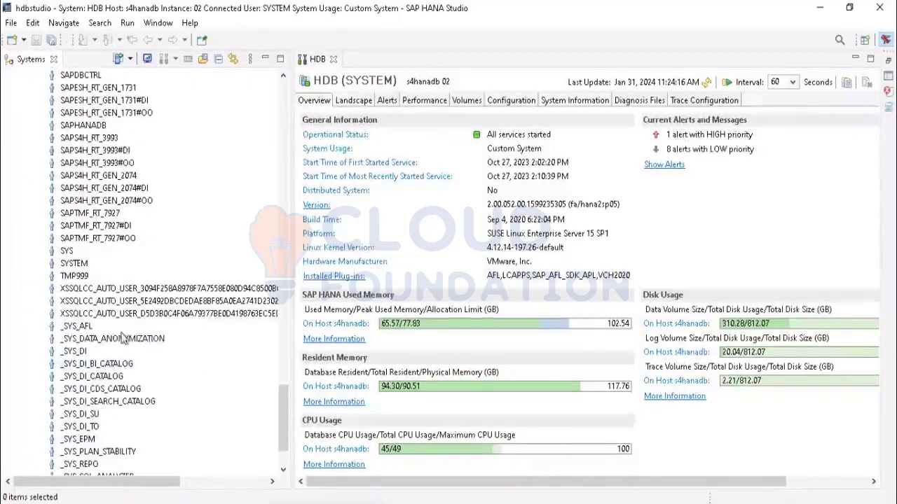
scroll(116, 352, up, 2)
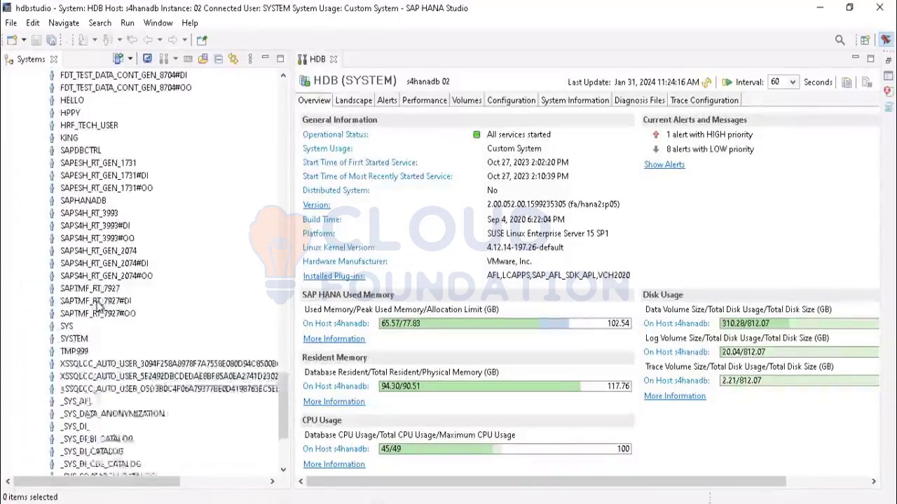
double_click(75, 339)
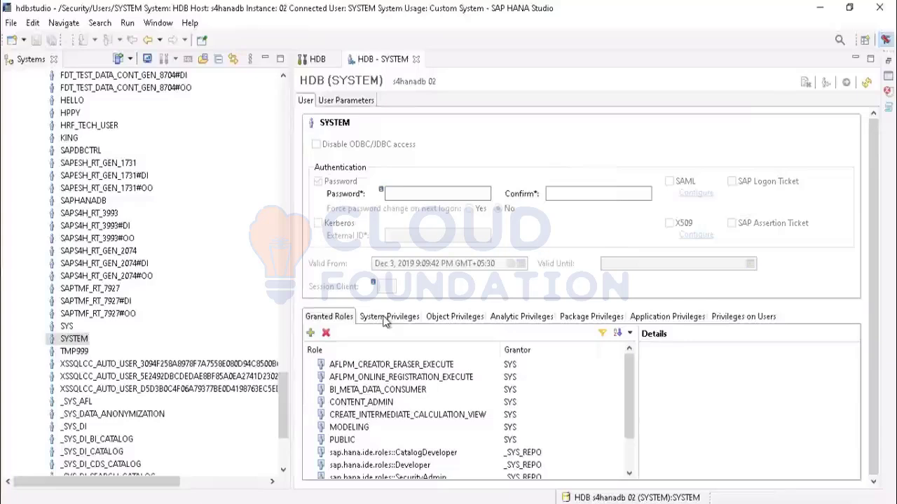
scroll(214, 405, down, 4)
scroll(213, 405, up, 14)
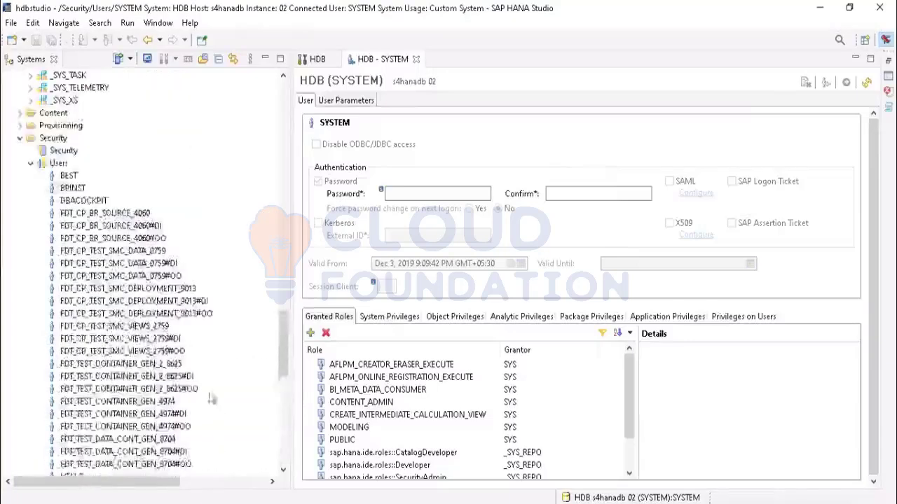
Review the SYSTEM user's system privileges and granted roles
click(394, 316)
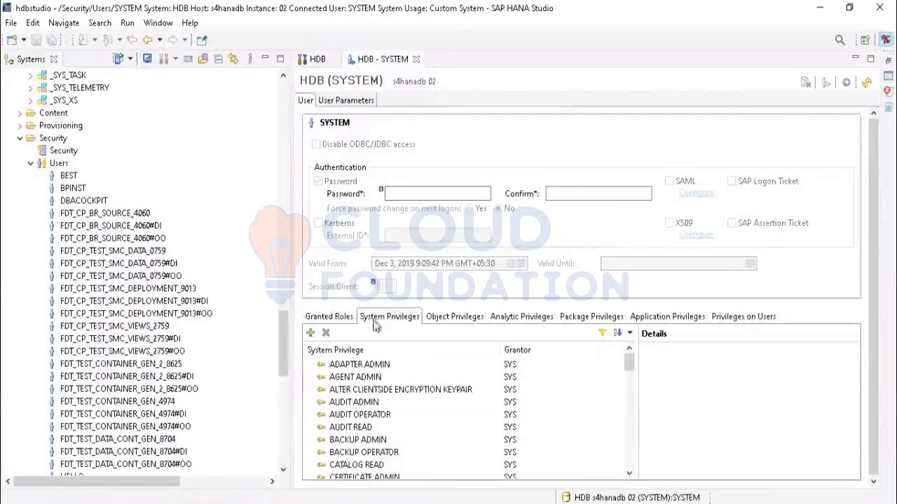
scroll(343, 427, down, 5)
scroll(380, 456, down, 12)
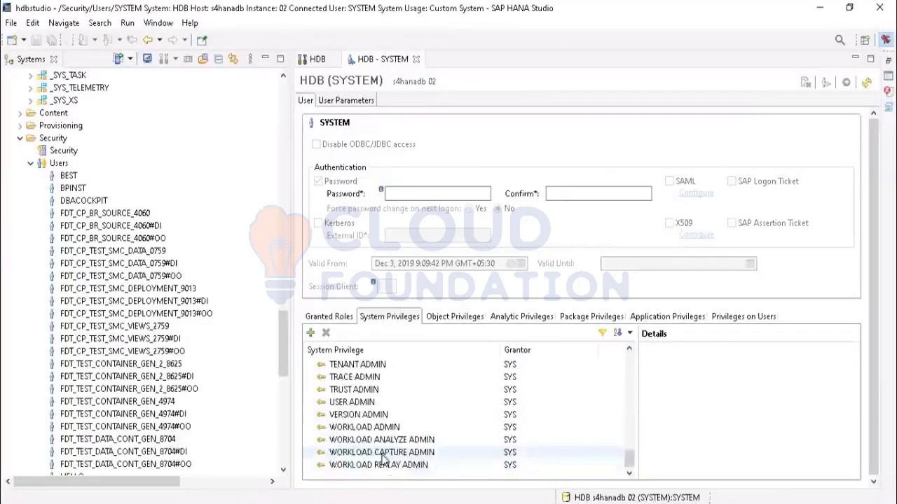
scroll(381, 454, up, 9)
scroll(381, 454, up, 8)
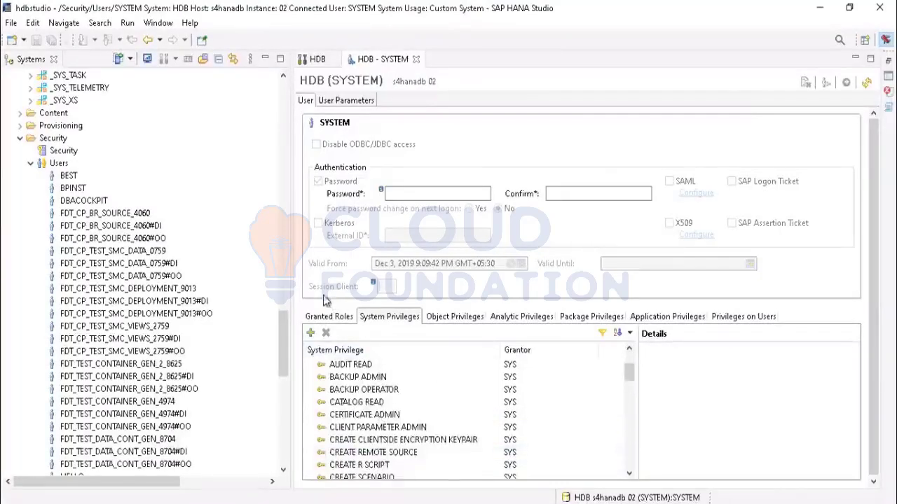
click(328, 317)
scroll(427, 410, down, 1)
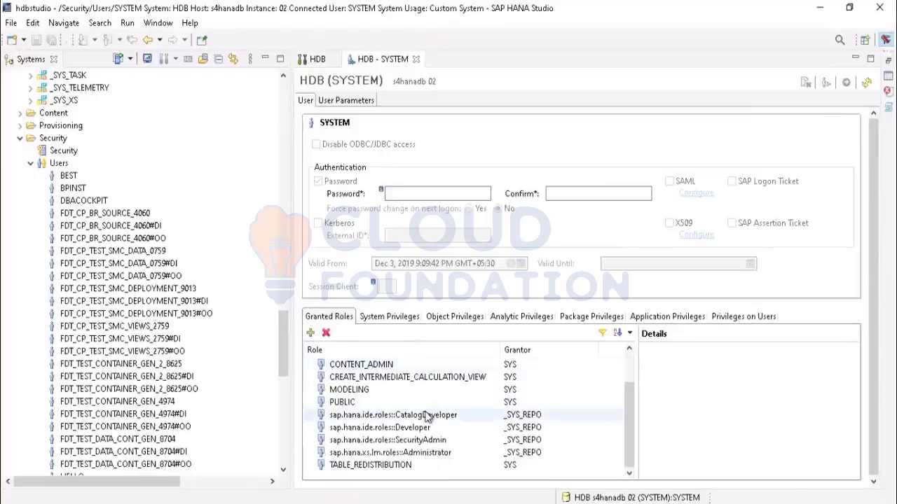
scroll(428, 417, up, 1)
click(389, 317)
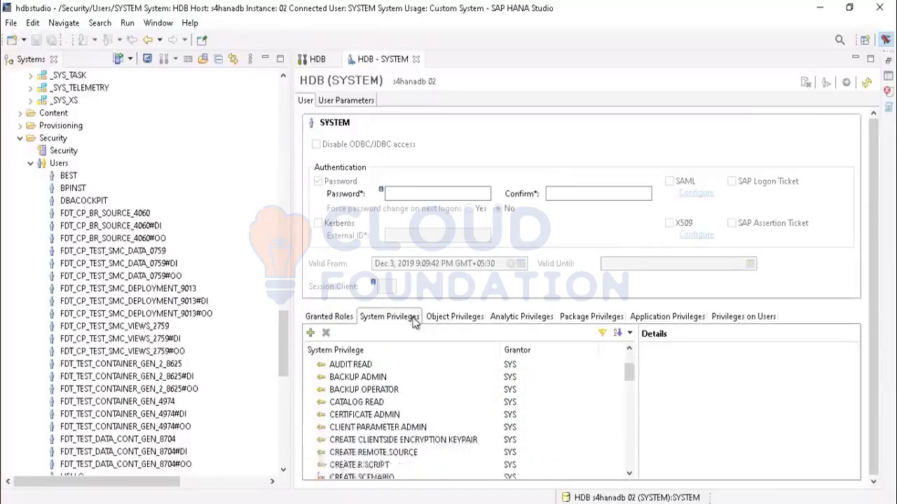
click(348, 318)
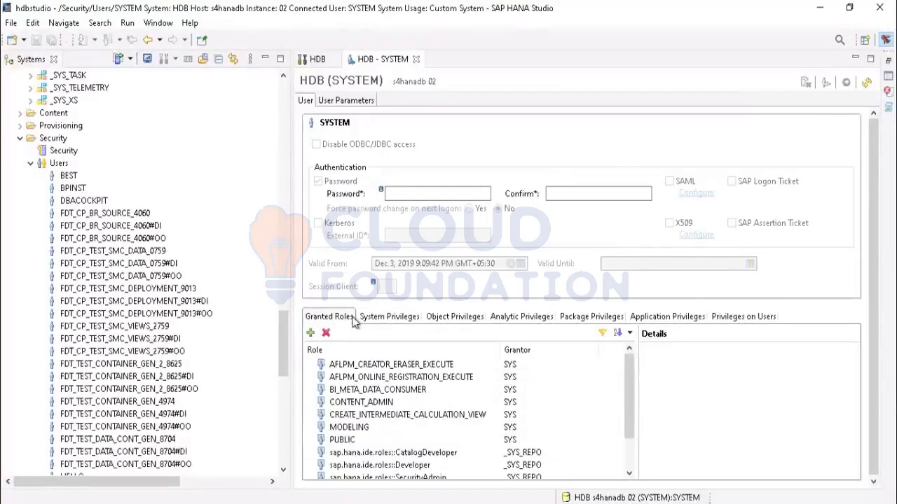
Look through the full list of catalog objects in the SYSTEM user's object privileges
click(492, 317)
click(471, 321)
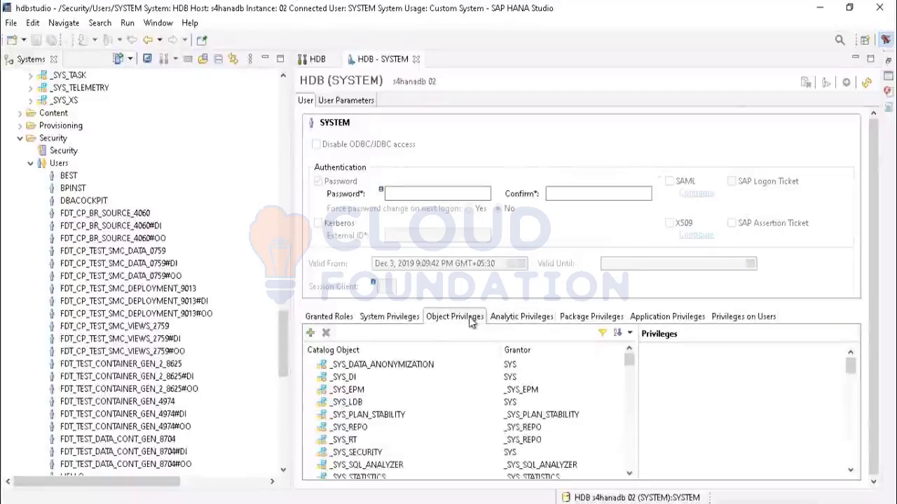
scroll(411, 413, down, 2)
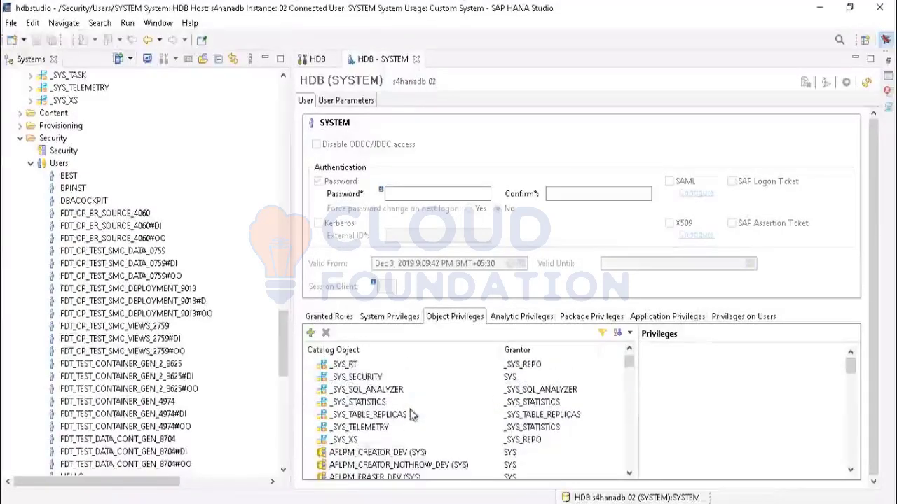
scroll(366, 416, up, 2)
scroll(369, 414, down, 5)
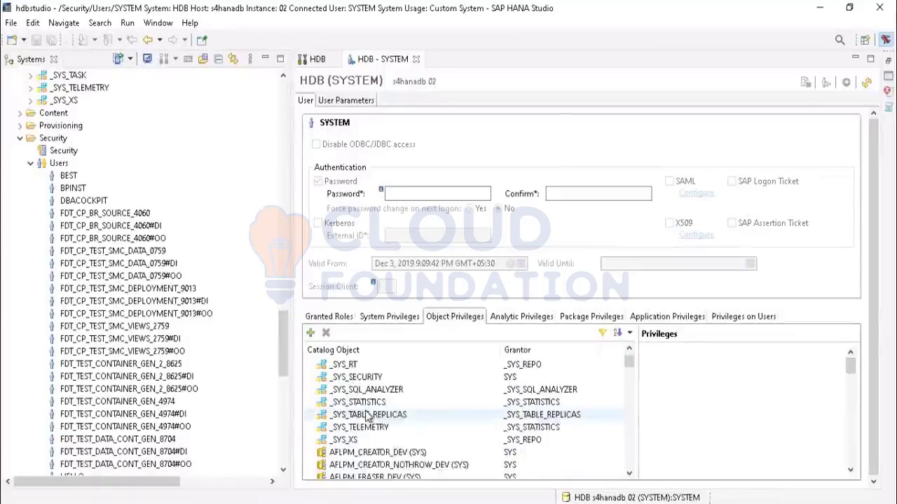
scroll(366, 417, down, 15)
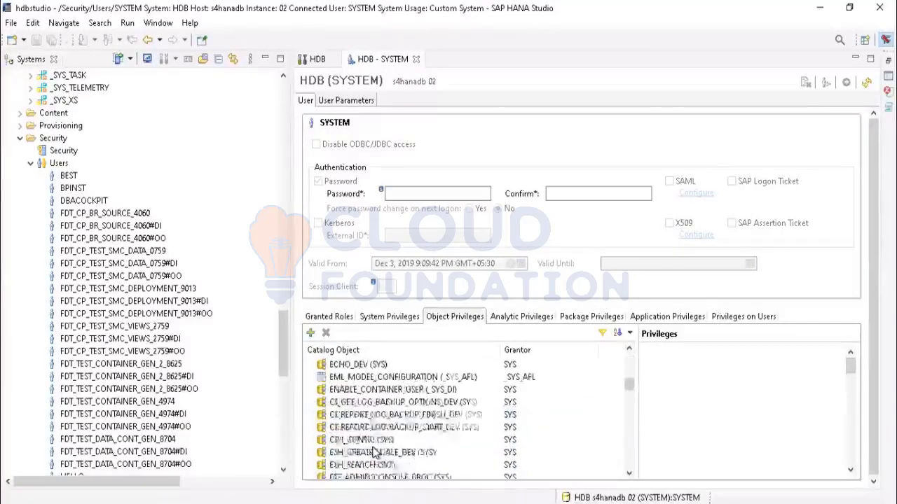
scroll(374, 451, down, 15)
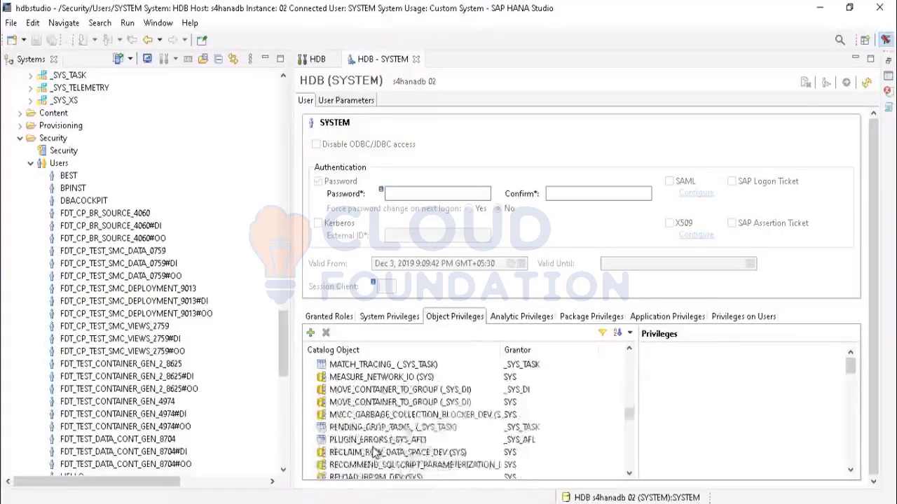
scroll(375, 452, down, 5)
scroll(374, 452, down, 3)
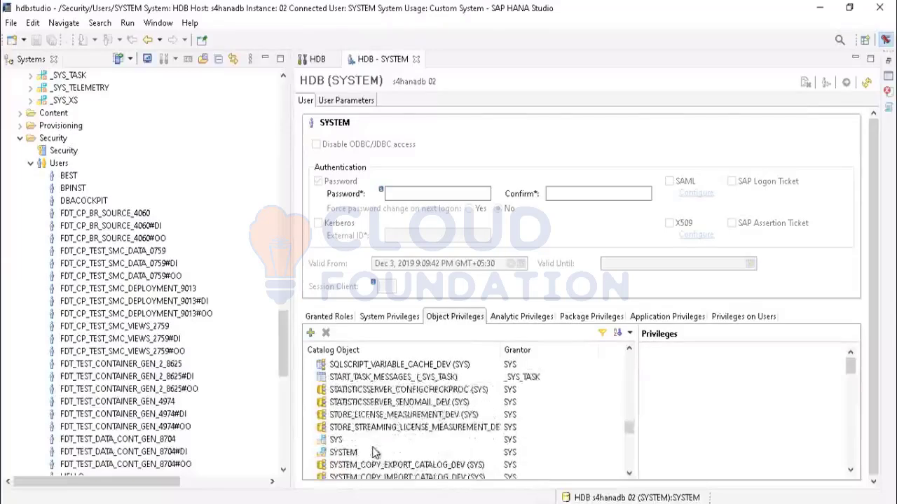
scroll(372, 403, up, 3)
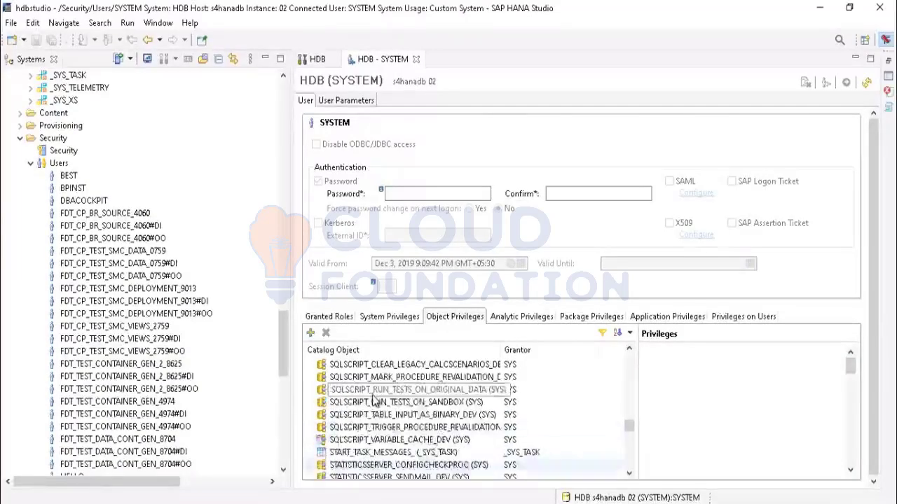
scroll(373, 406, down, 6)
scroll(373, 408, down, 10)
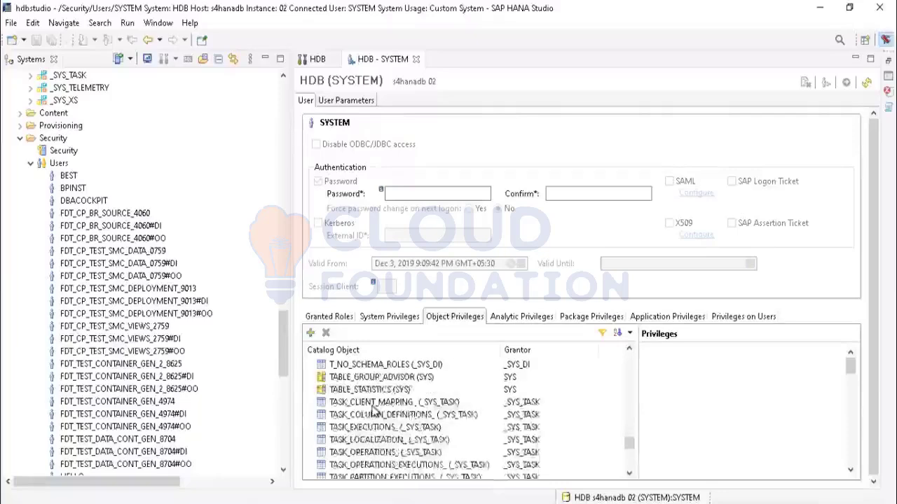
scroll(375, 413, down, 2)
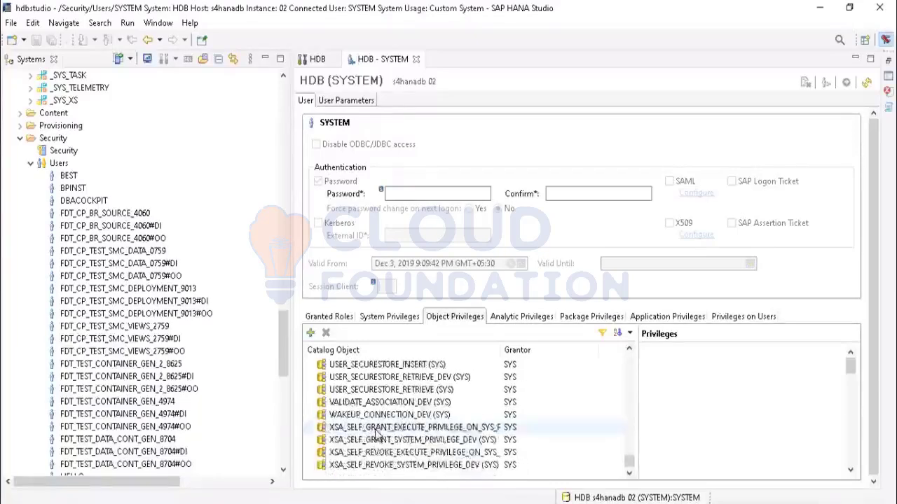
scroll(378, 431, up, 8)
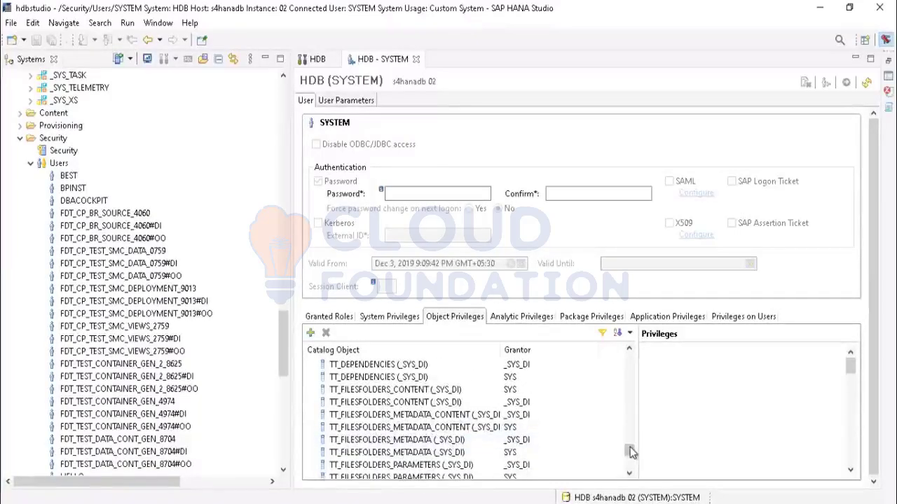
drag(629, 452, 634, 349)
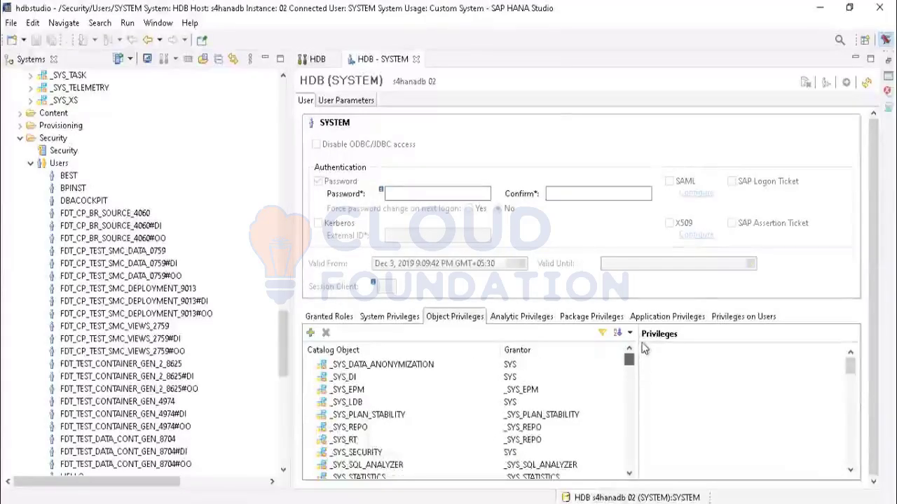
Inspect the SYSTEM user's privileges on the _SYS_REPO schema and browse the neighbouring catalog objects
click(367, 432)
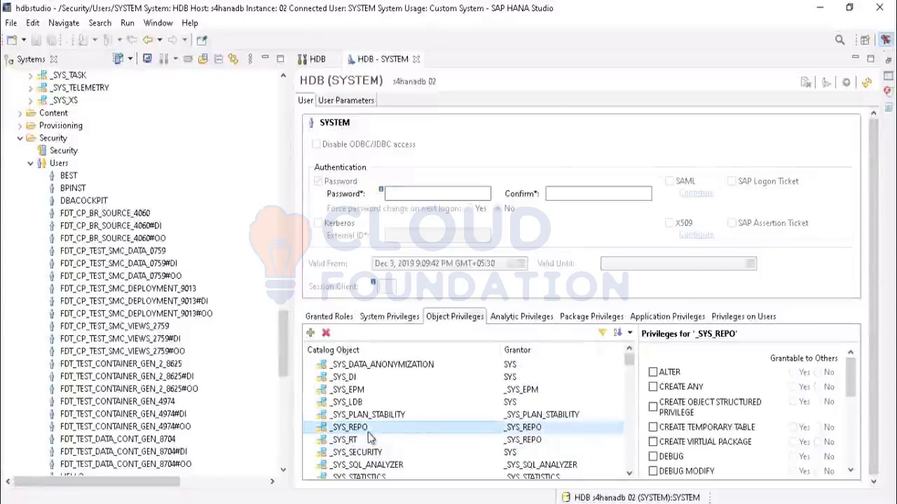
scroll(376, 434, down, 2)
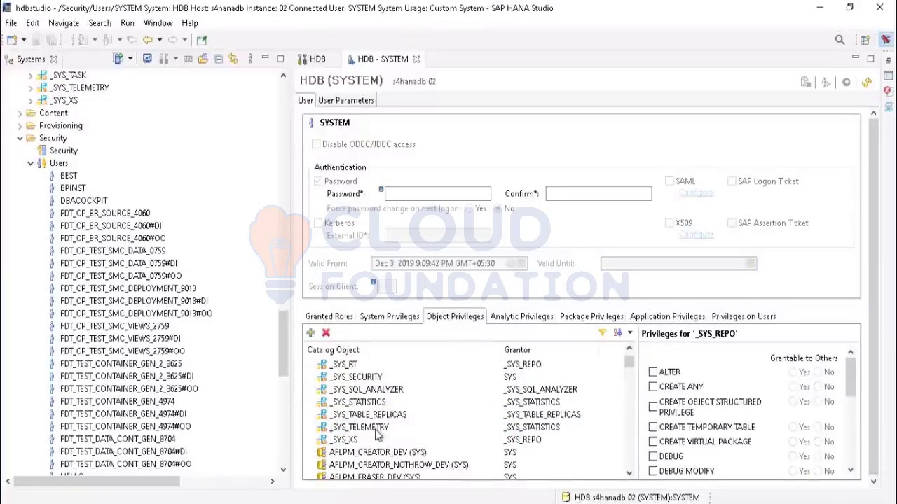
scroll(376, 433, up, 2)
scroll(376, 434, down, 10)
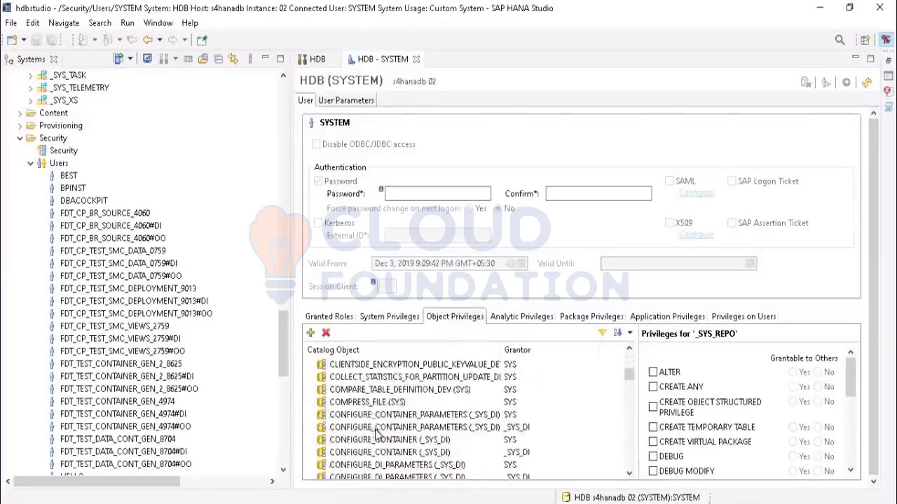
Start adding an object privilege for the SYSTEM user and search the catalog objects for BIC using the on-screen keyboard
click(310, 335)
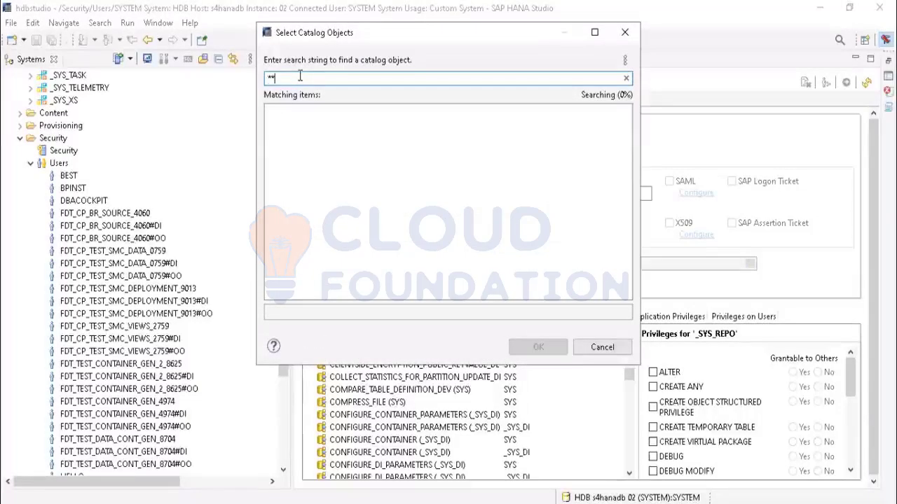
key(BackSpace)
key(BackSpace)
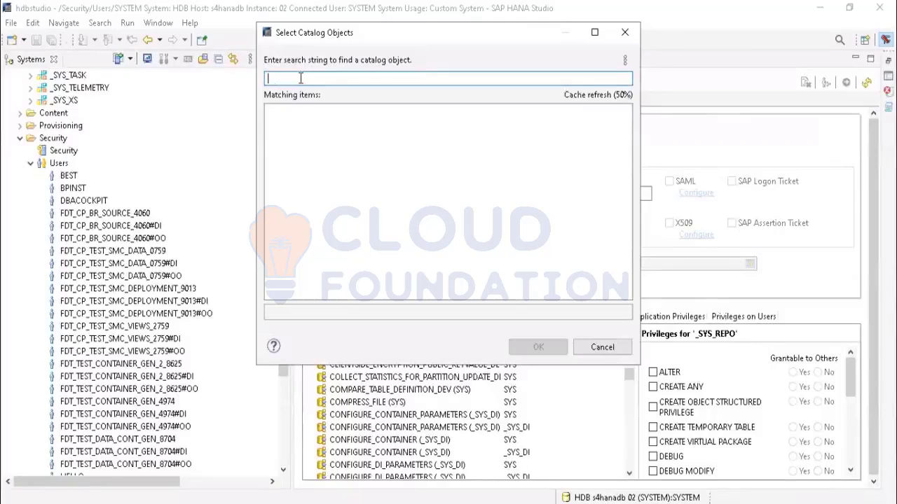
click(340, 503)
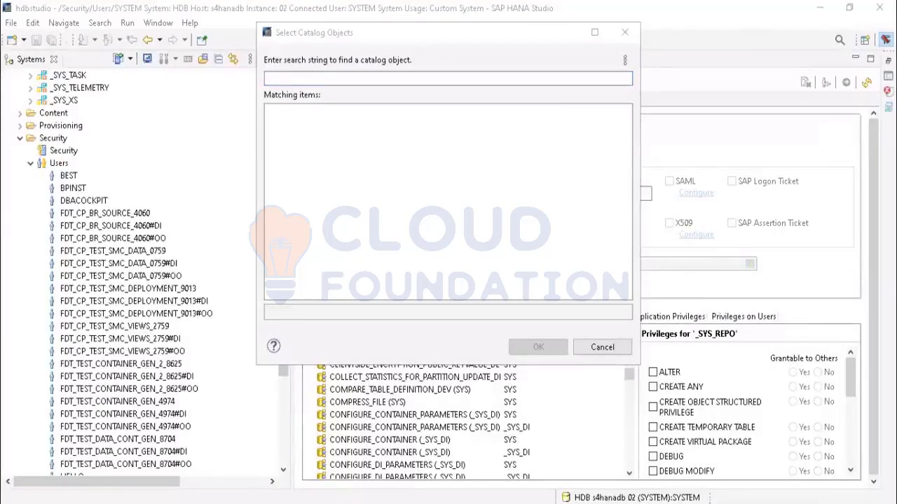
click(420, 348)
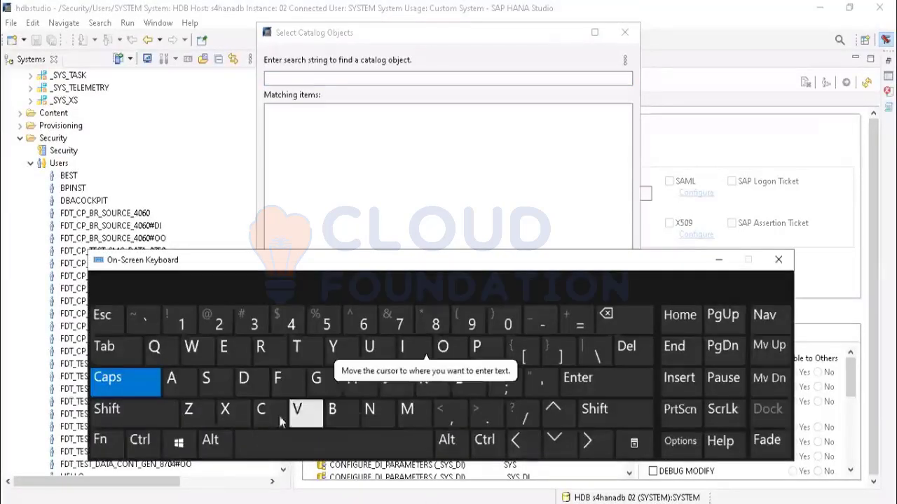
click(277, 416)
click(303, 79)
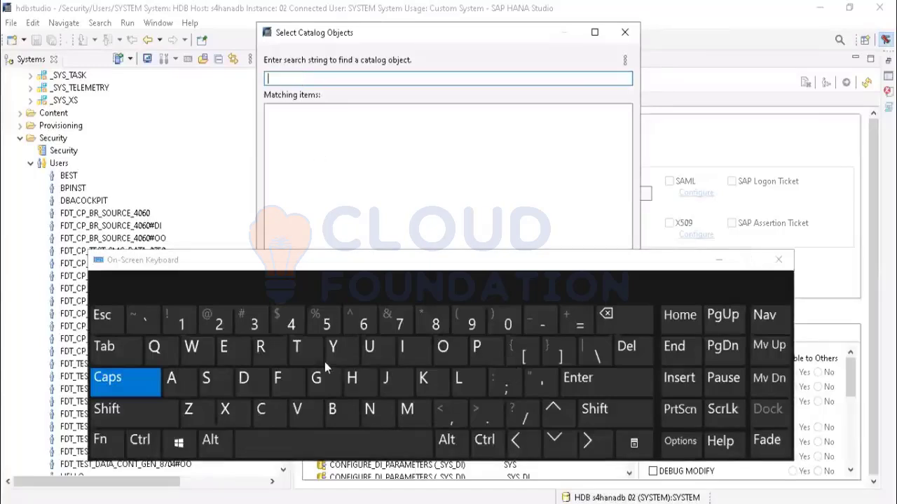
click(332, 409)
click(402, 346)
click(261, 411)
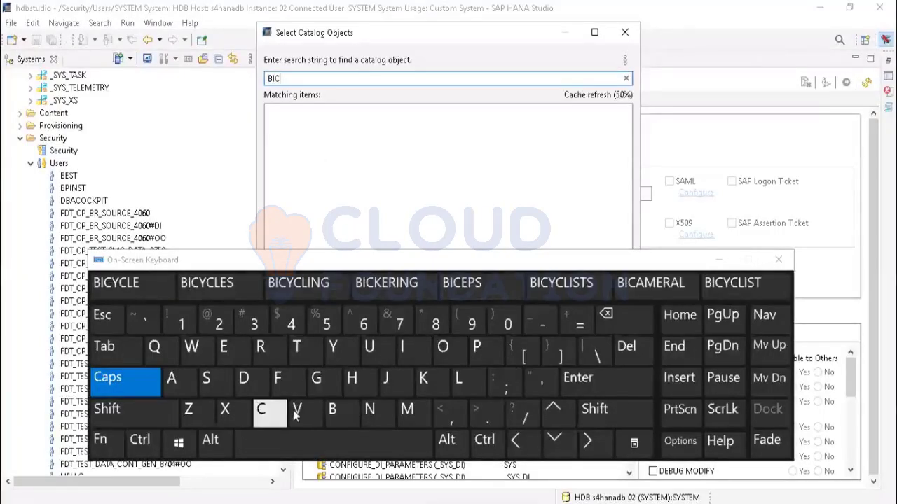
click(601, 378)
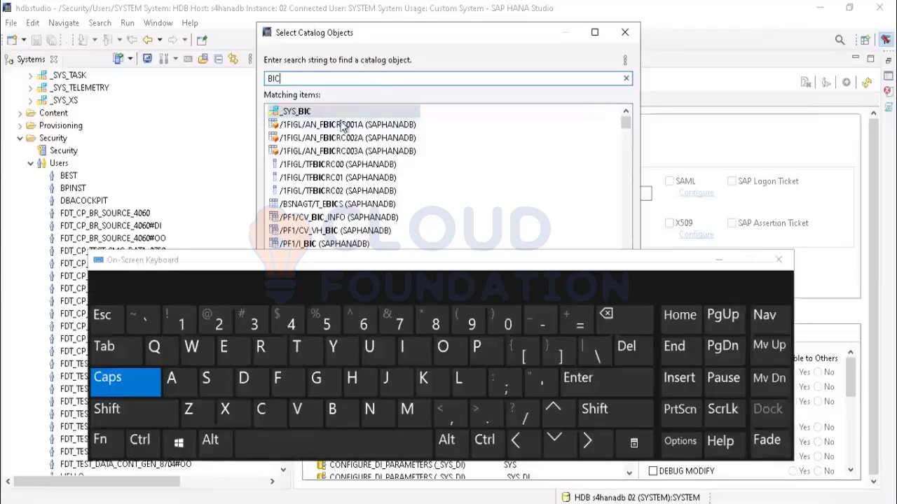
Add the _SYS_BIC schema to the SYSTEM user's object privileges with EXECUTE and SELECT, and deploy the change
click(718, 260)
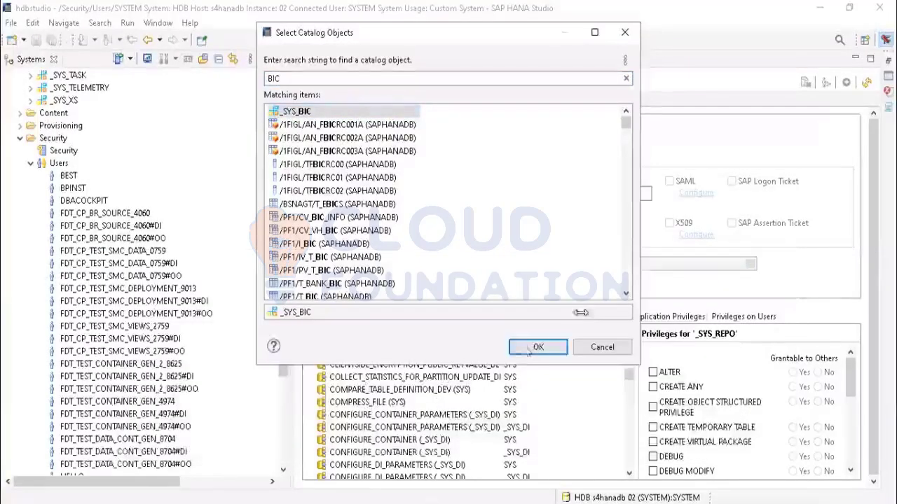
click(536, 349)
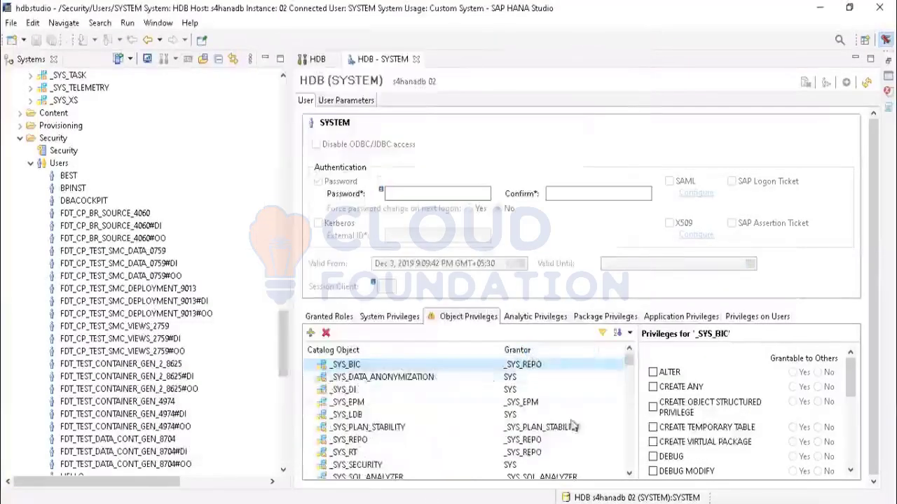
drag(853, 385, 852, 441)
click(653, 448)
click(653, 406)
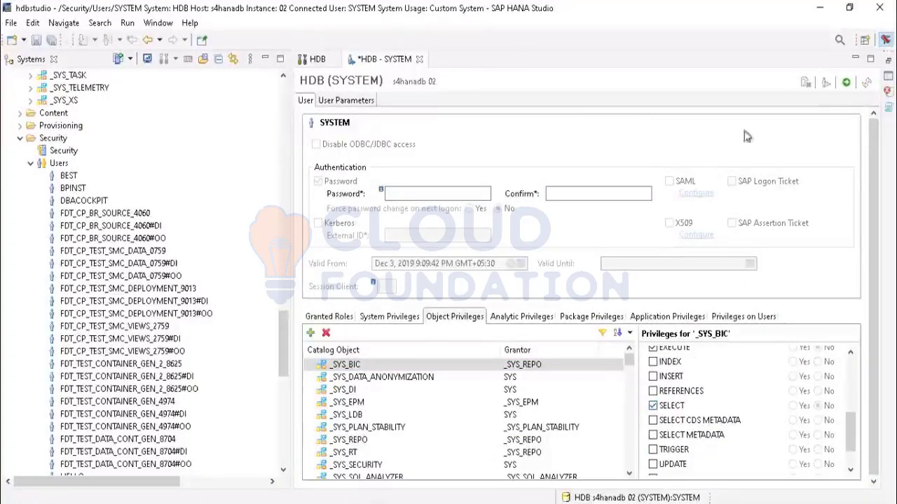
click(846, 82)
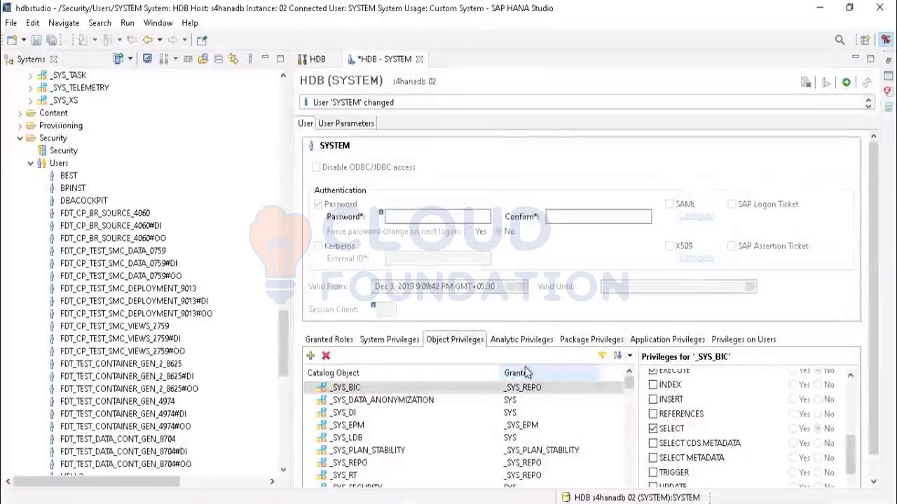
Start adding another object privilege for the SYSTEM user and search the catalog objects for BI
click(311, 356)
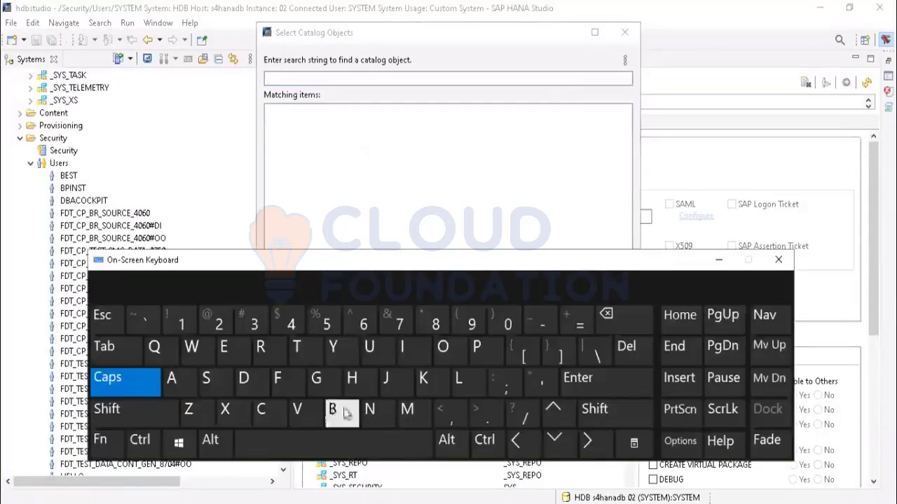
click(344, 415)
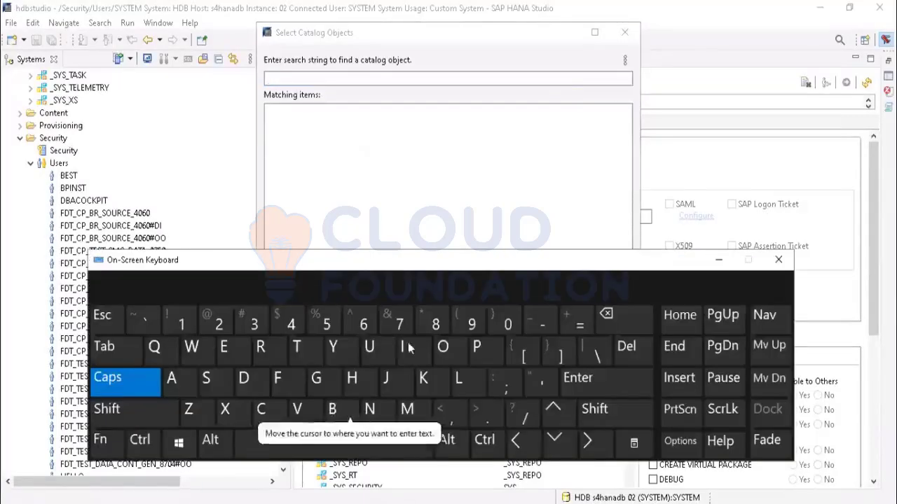
click(422, 355)
click(320, 80)
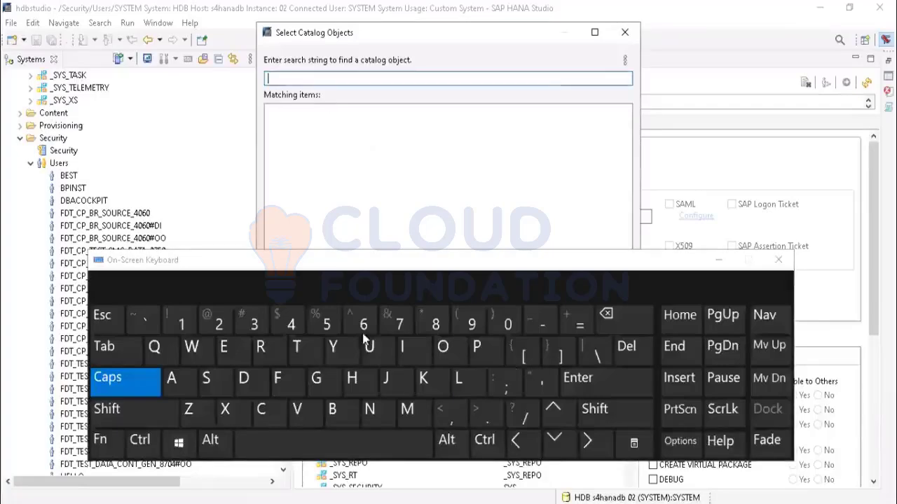
click(352, 416)
click(402, 351)
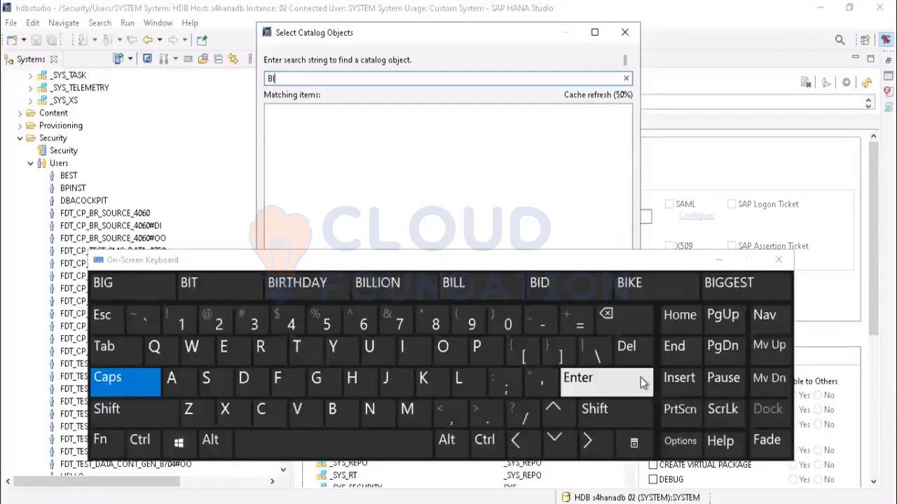
click(642, 384)
click(718, 262)
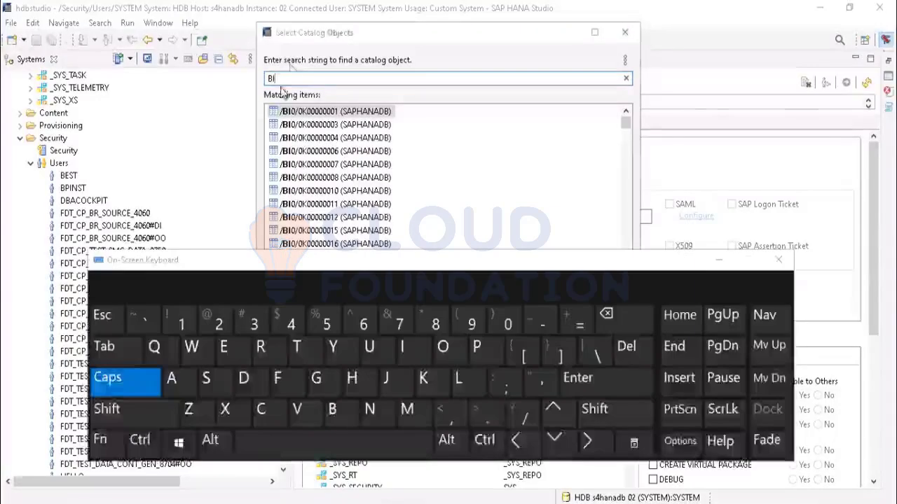
Replace the catalog object search string with SYS
click(290, 65)
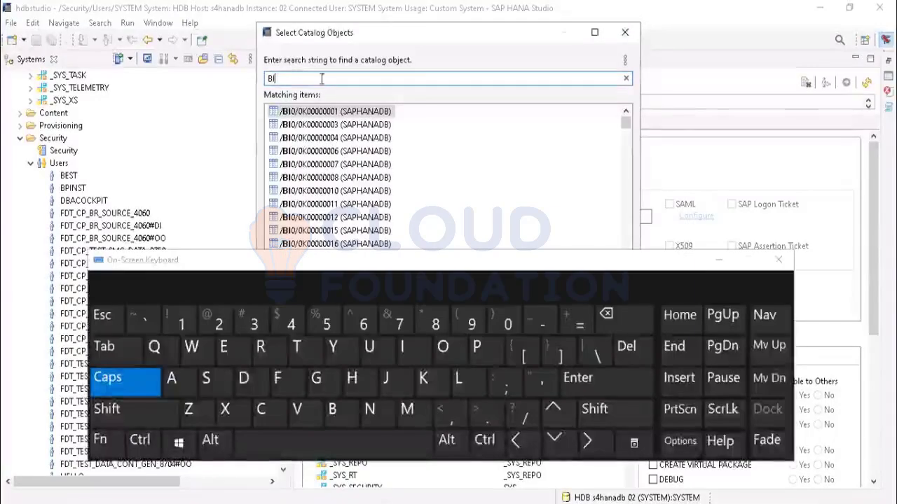
click(620, 316)
click(619, 316)
click(205, 379)
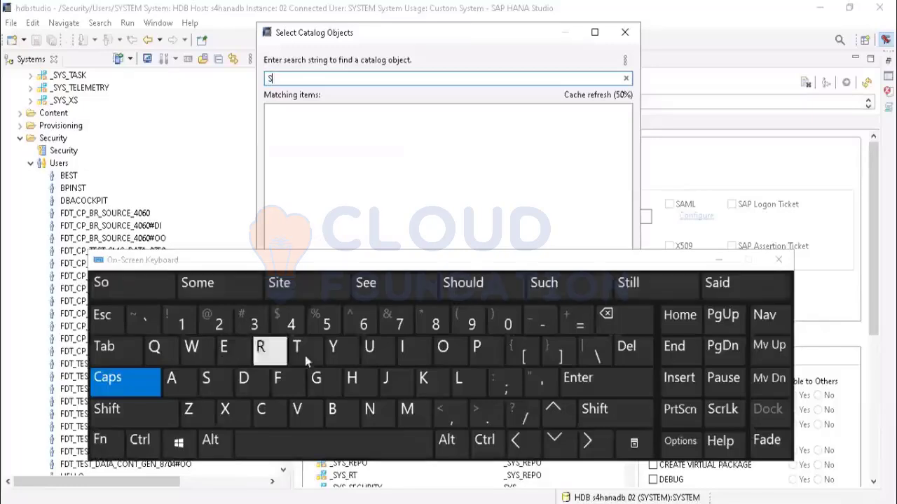
click(334, 348)
click(207, 380)
click(542, 324)
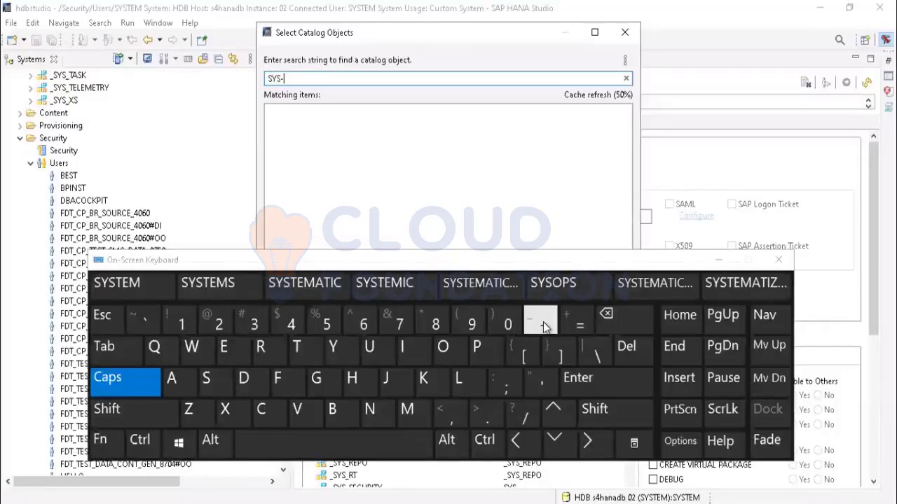
click(336, 410)
click(402, 347)
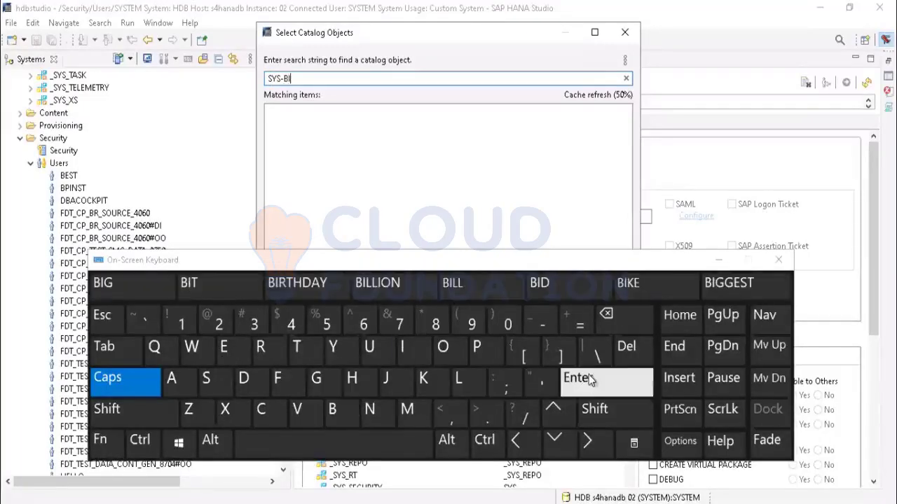
click(606, 315)
click(606, 314)
click(607, 315)
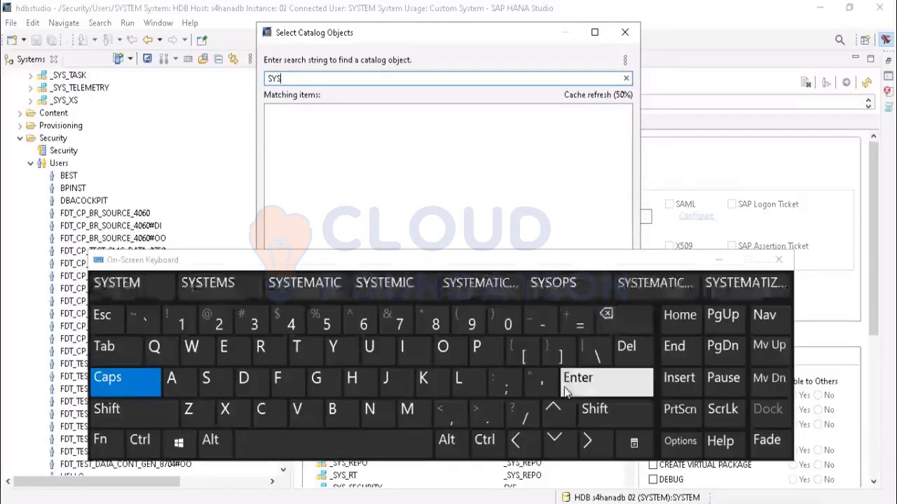
Extend the catalog object search string to SYS_BI and bring the matching items into view
click(115, 410)
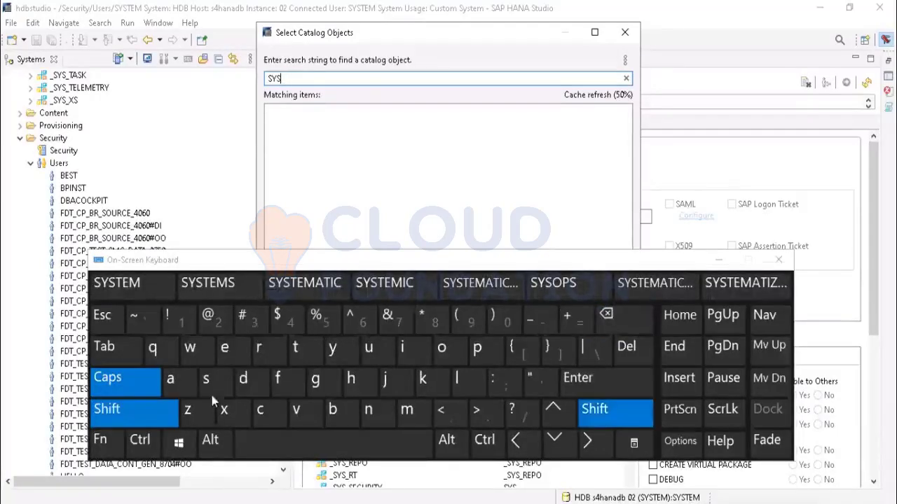
click(532, 318)
click(333, 411)
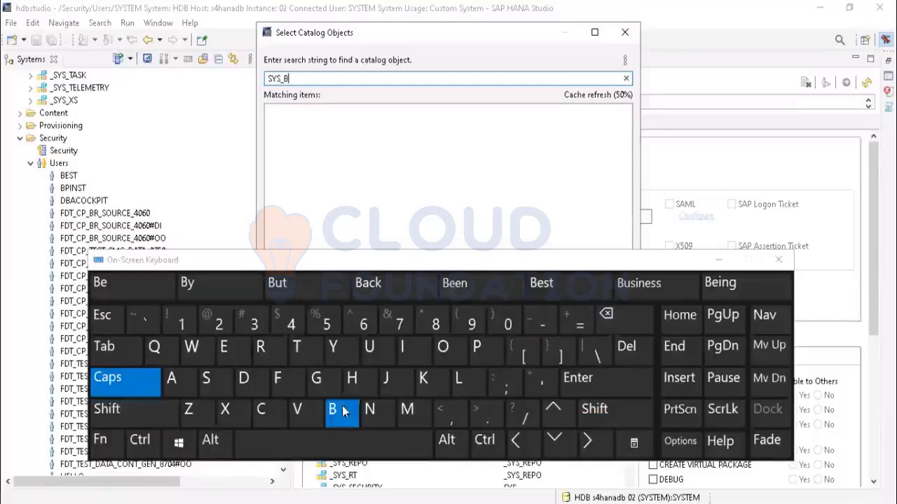
click(402, 348)
click(639, 384)
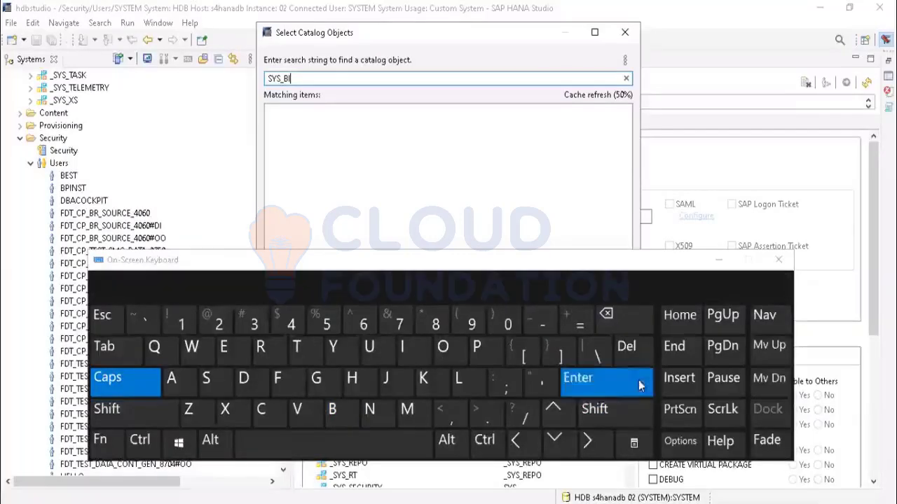
click(724, 265)
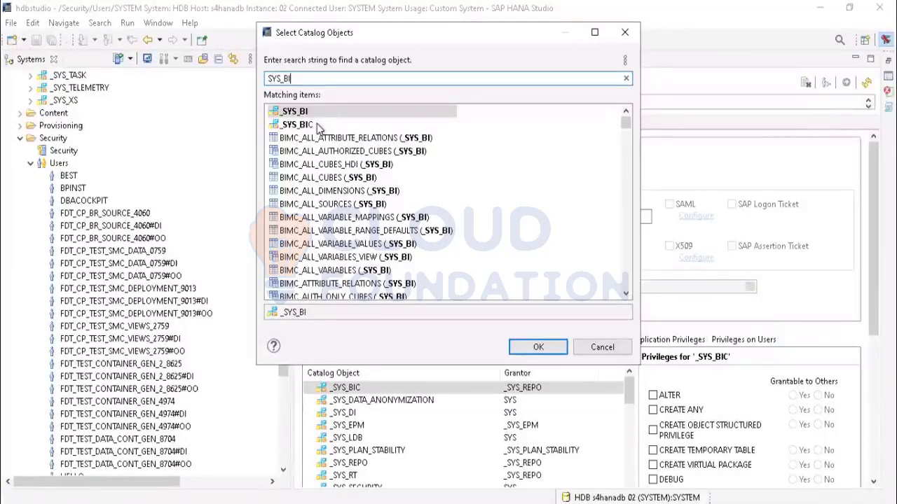
Add the _SYS_BI schema to the SYSTEM user's object privileges with EXECUTE and SELECT, and deploy the change
click(310, 112)
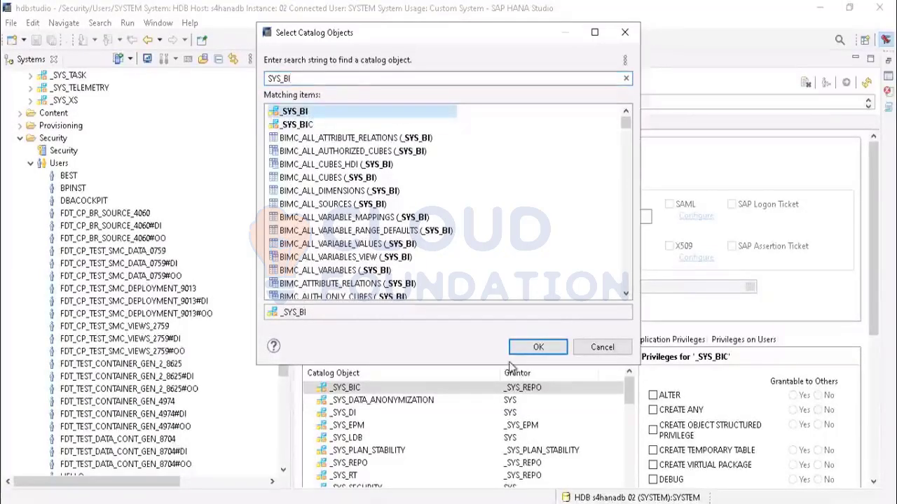
click(536, 348)
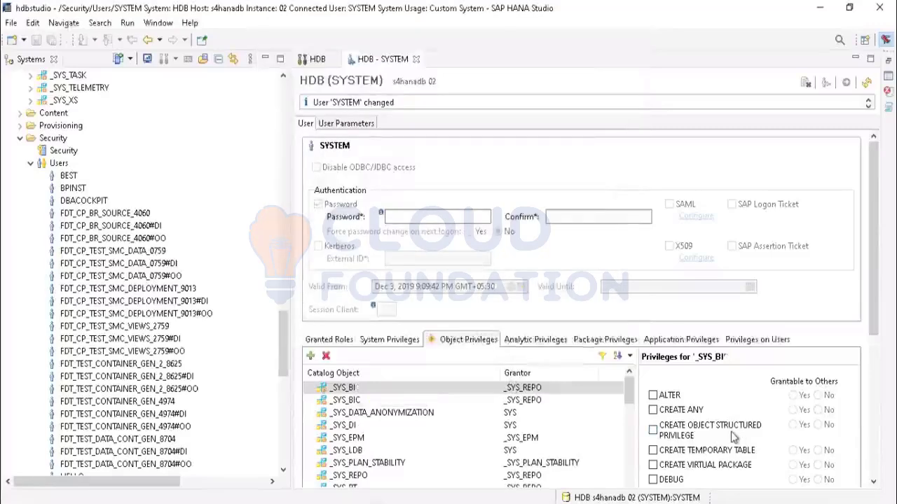
drag(873, 302, 886, 387)
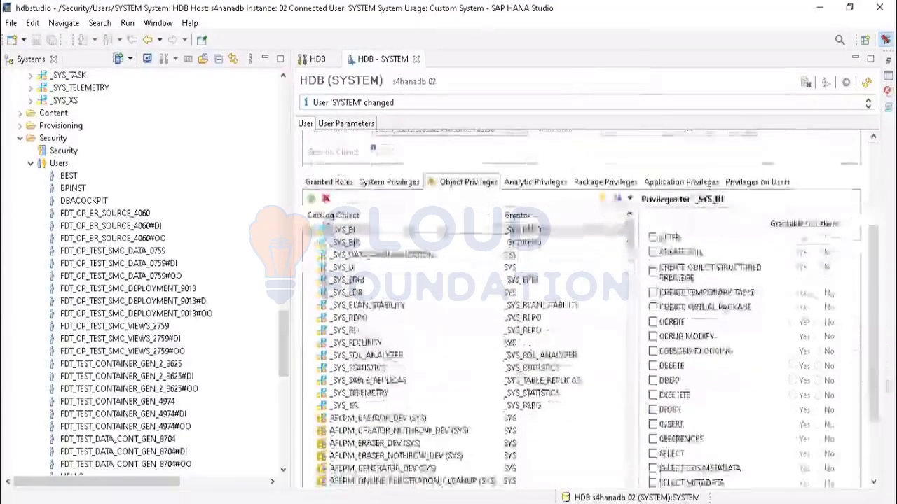
click(653, 395)
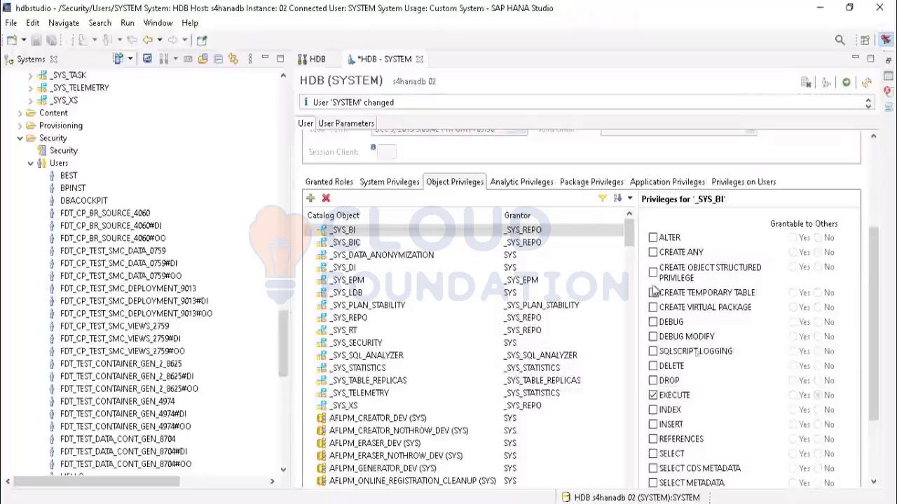
click(653, 453)
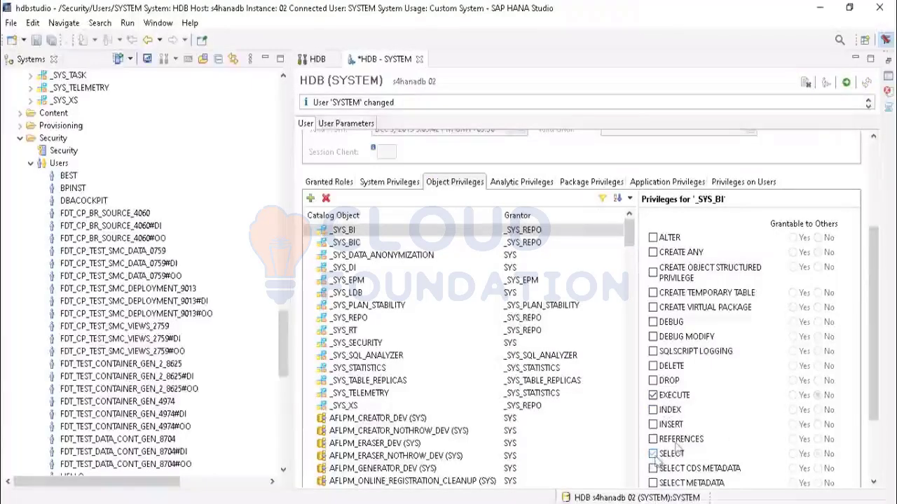
click(844, 83)
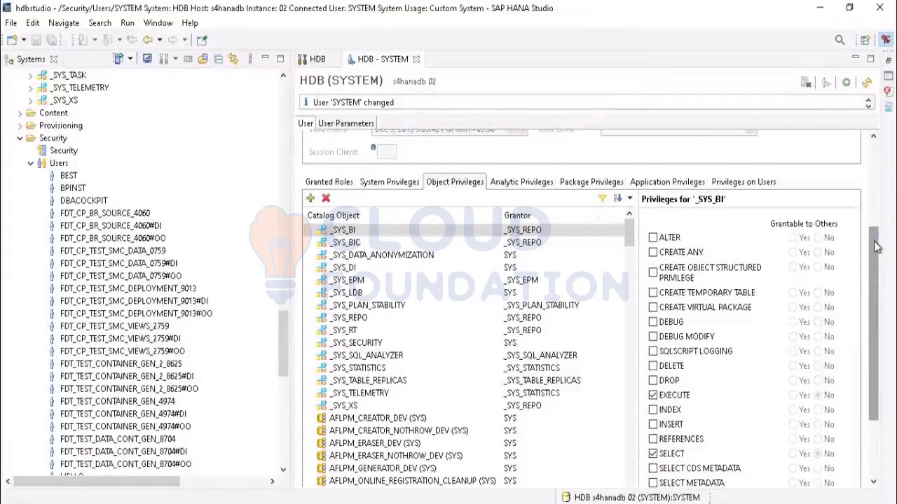
Start adding a further object privilege for the SYSTEM user and search the catalog objects for SAPHANA
drag(875, 236, 868, 153)
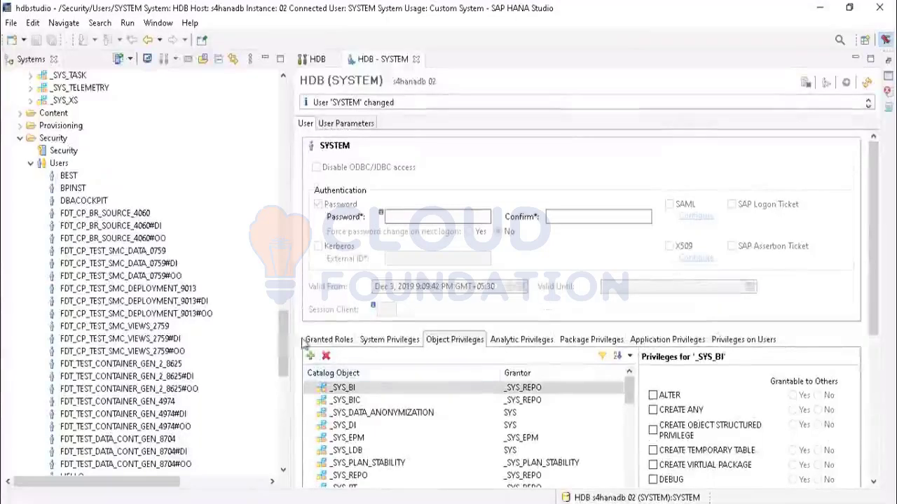
click(311, 357)
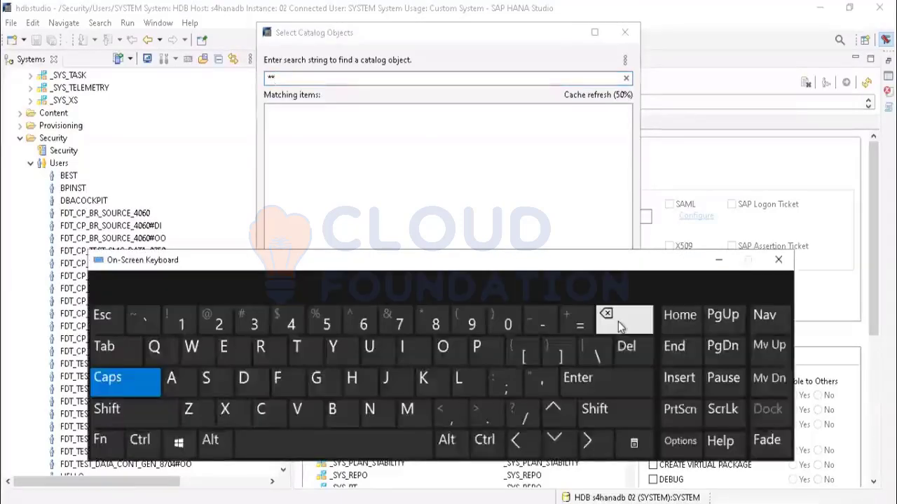
click(618, 327)
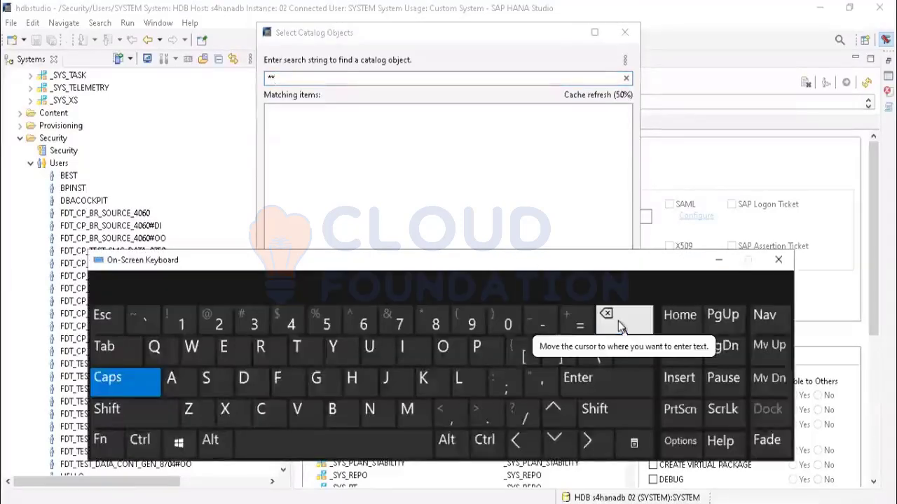
click(371, 78)
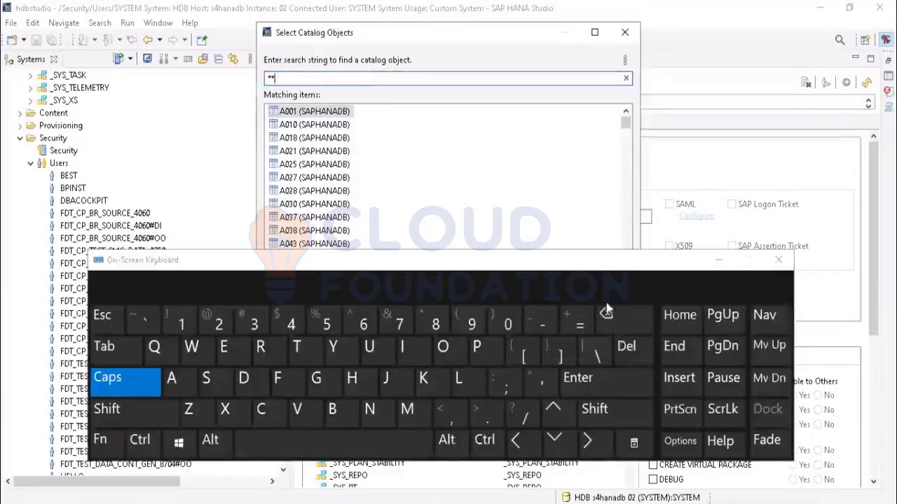
click(607, 313)
click(206, 378)
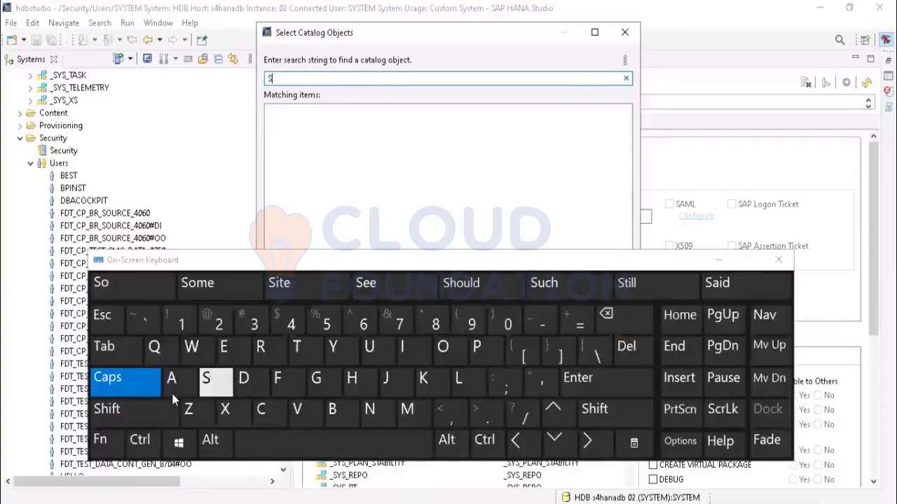
click(171, 382)
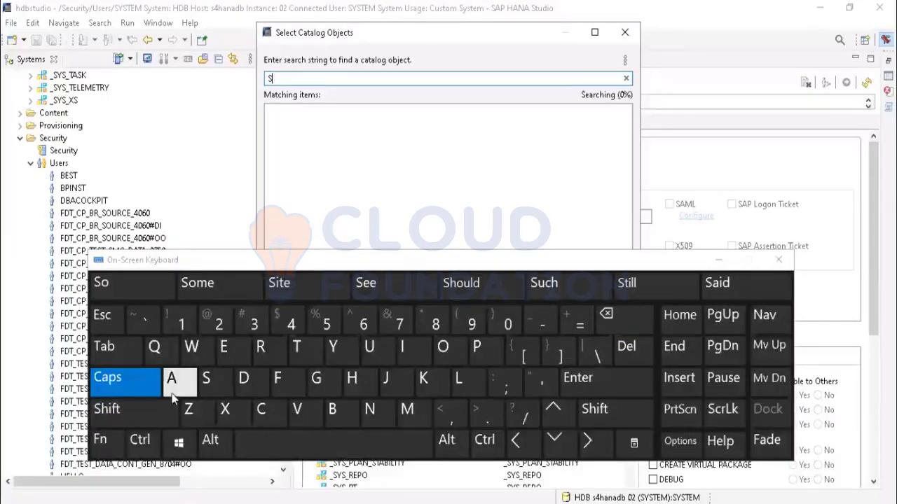
click(478, 354)
click(351, 378)
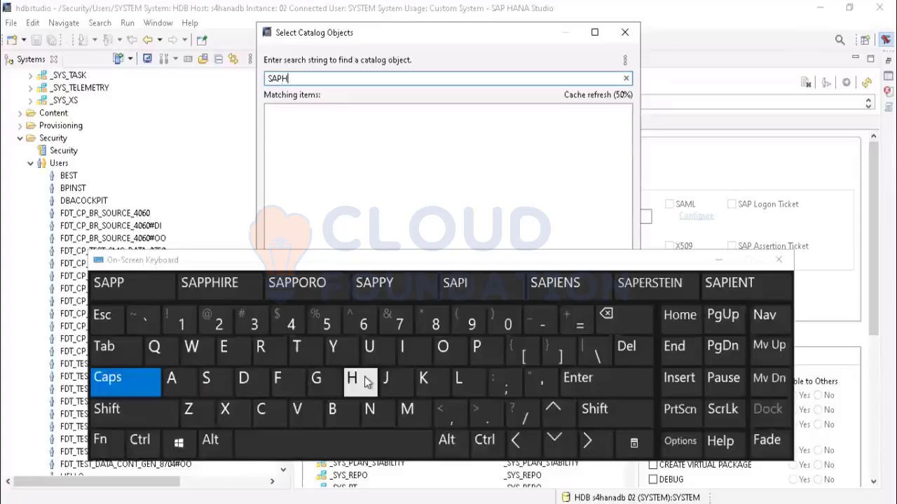
click(172, 378)
click(371, 410)
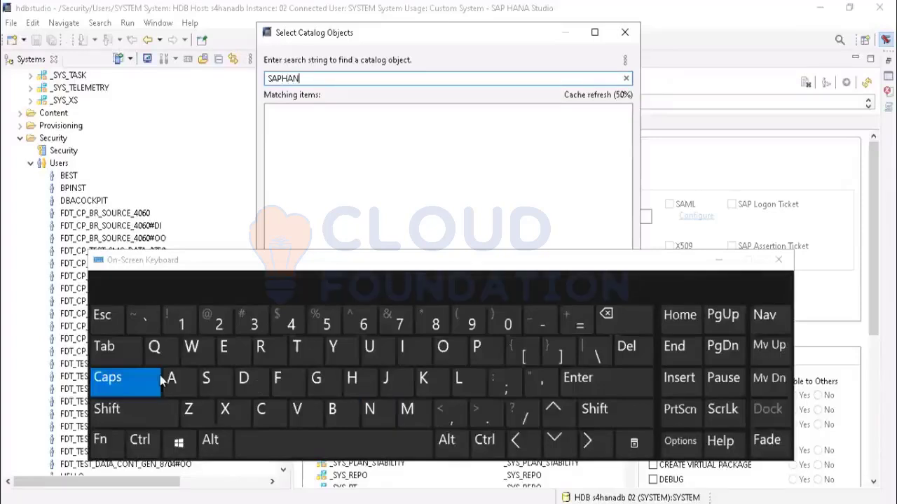
click(170, 379)
click(718, 262)
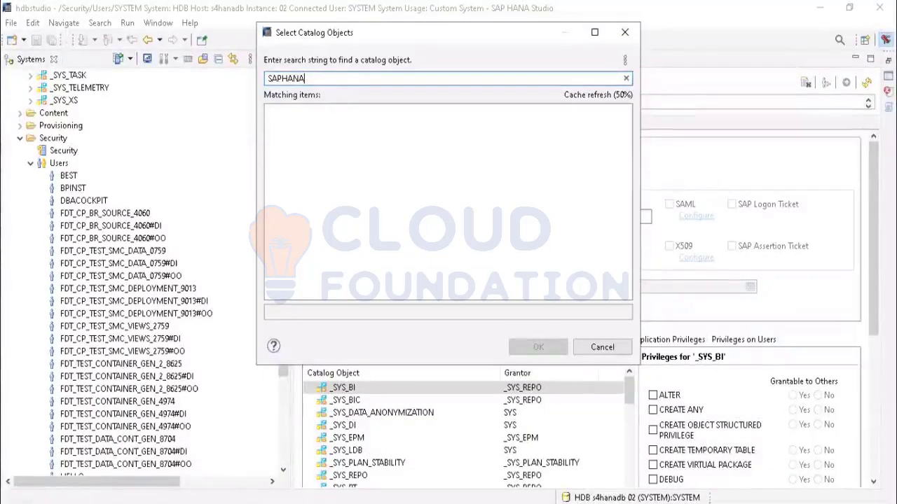
Narrow the catalog object search to SAPHANADB using the on-screen keyboard
click(672, 502)
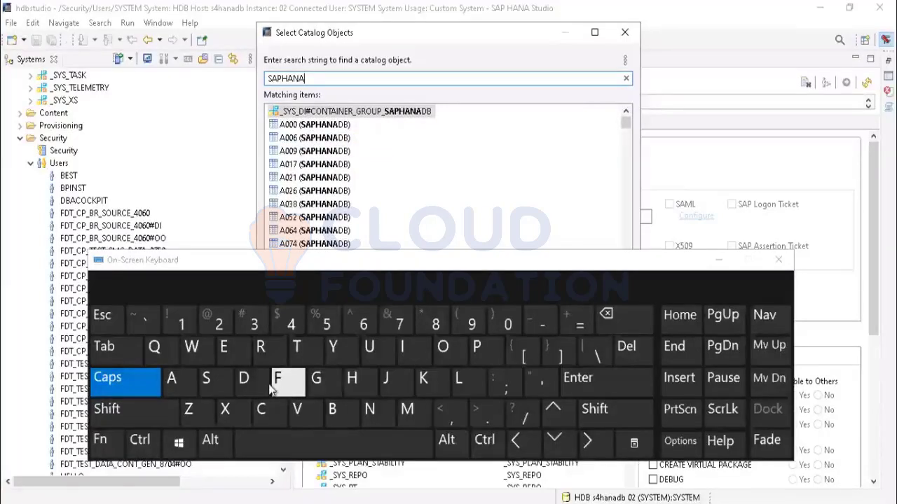
click(247, 382)
click(333, 409)
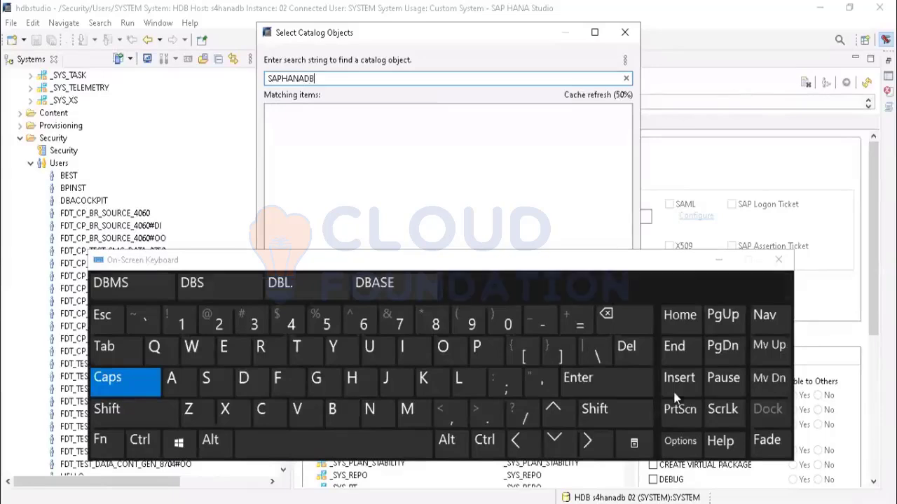
Try to add the SAPHANADB schema to the SYSTEM user's object privileges with SELECT and deploy the change
click(615, 384)
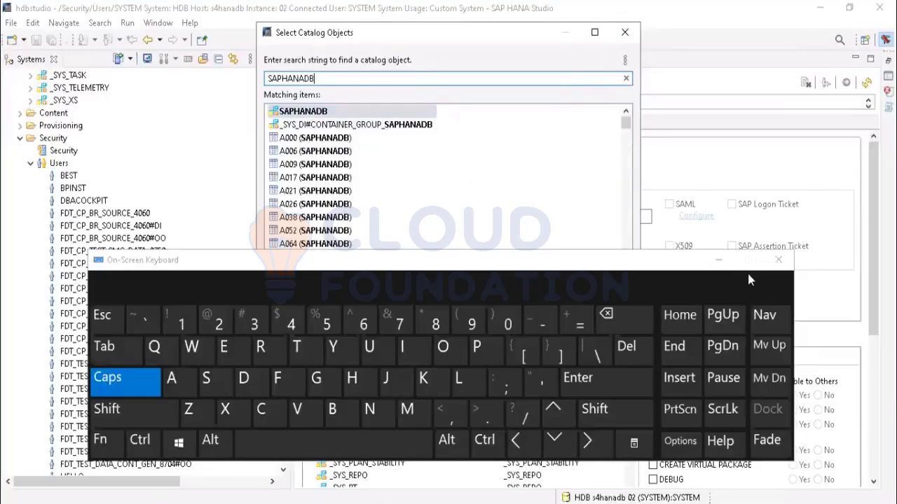
click(718, 259)
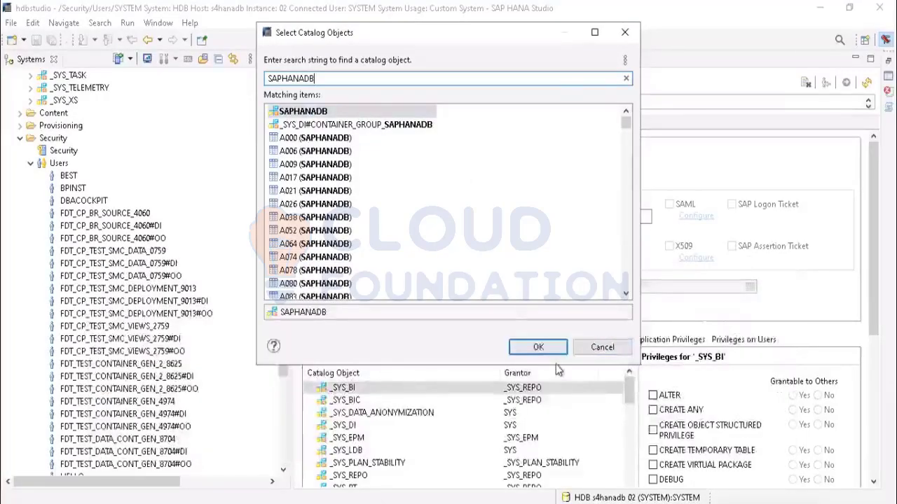
click(538, 347)
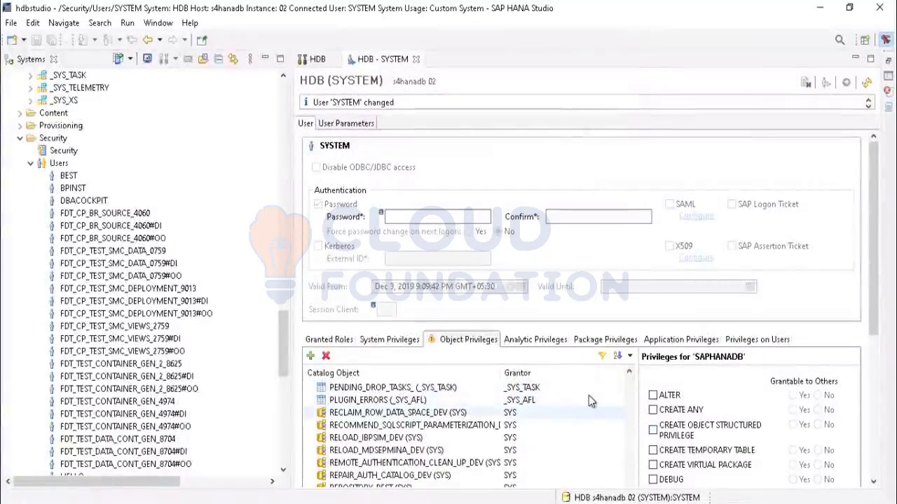
scroll(589, 395, up, 10)
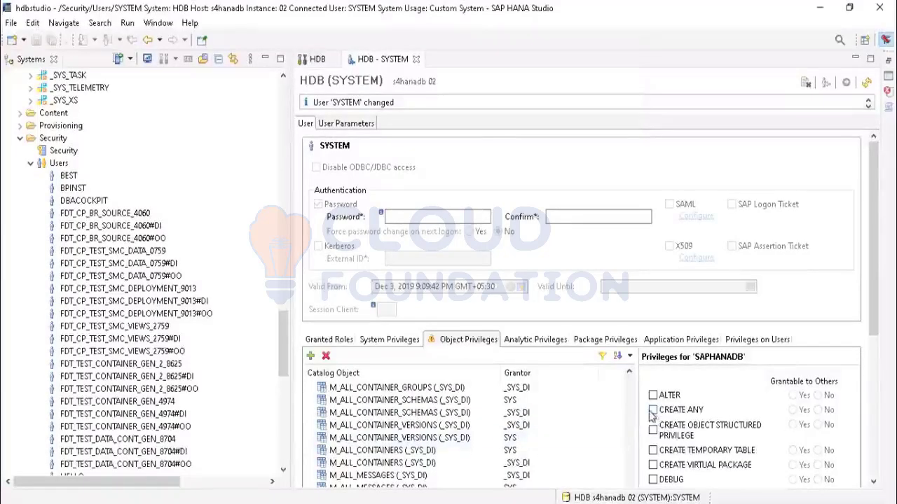
drag(876, 301, 876, 398)
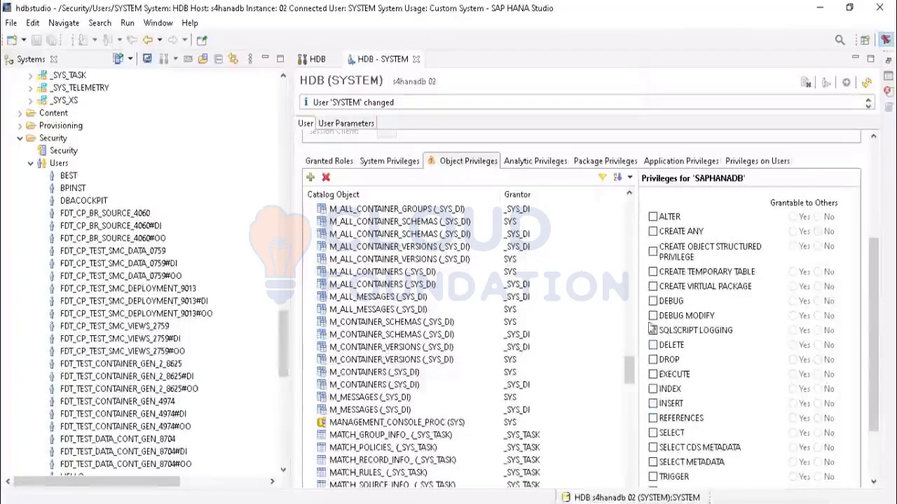
click(652, 433)
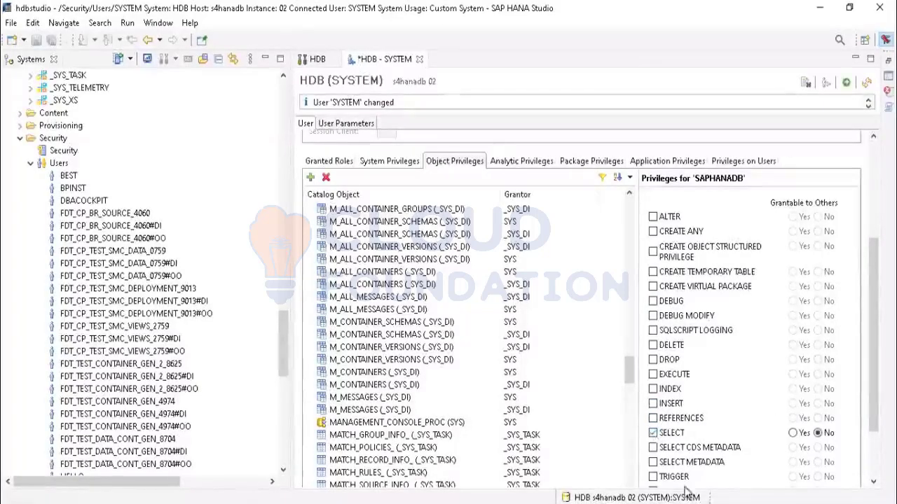
click(847, 83)
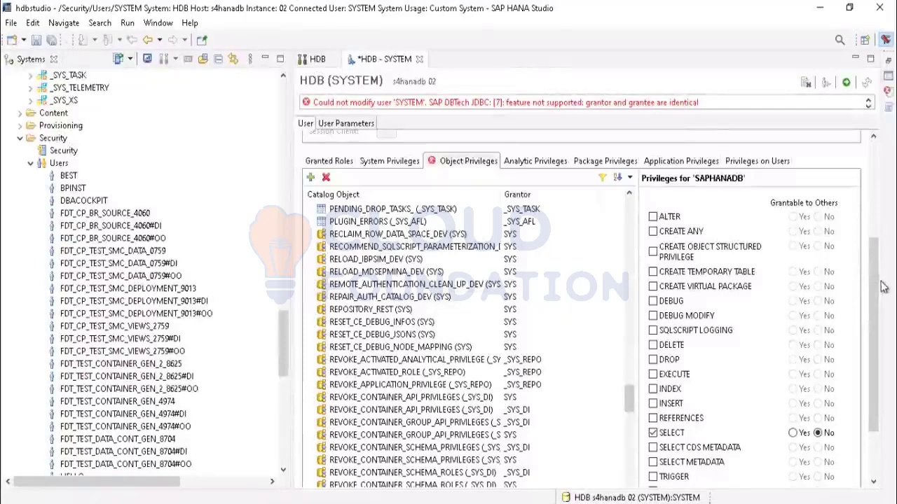
Close the SYSTEM user editor and discard its unsaved changes
drag(878, 290, 878, 183)
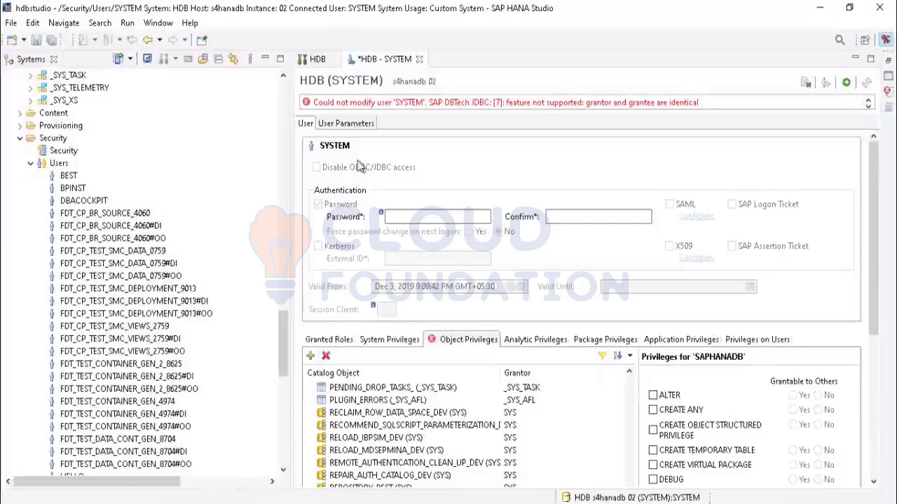
click(418, 59)
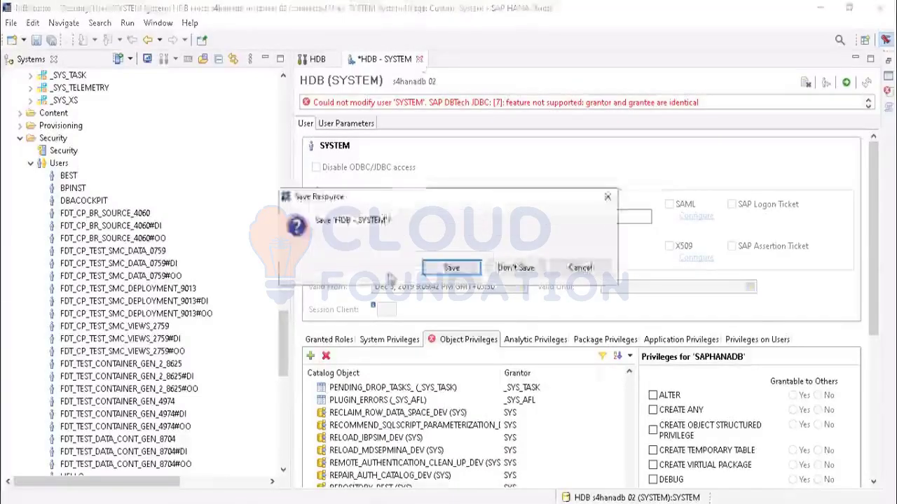
click(508, 272)
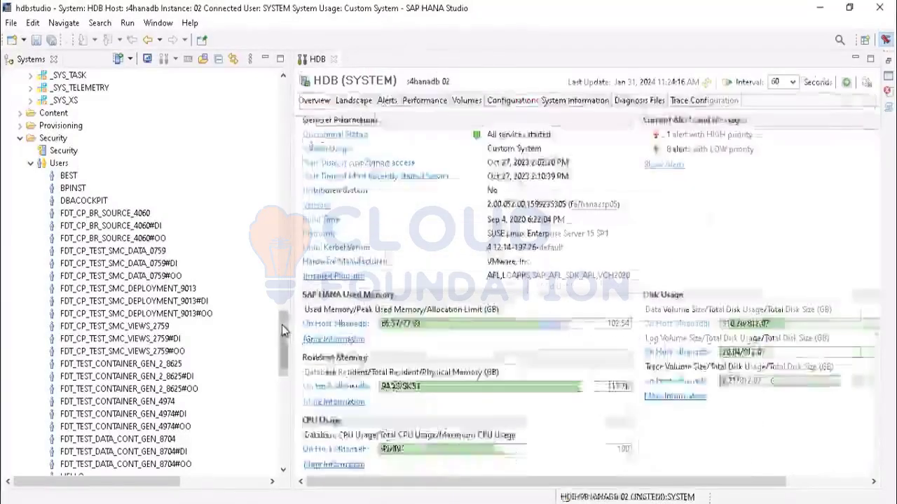
Expand the Content folder, its sap package, the Catalog and the HELLO schema under the HDB (HELLO) system
drag(283, 333, 278, 361)
drag(270, 495, 280, 87)
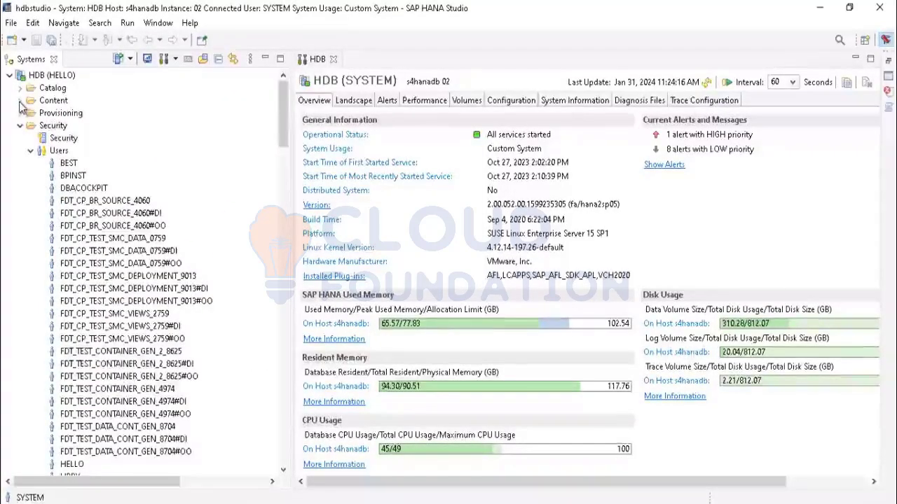
click(20, 102)
click(31, 114)
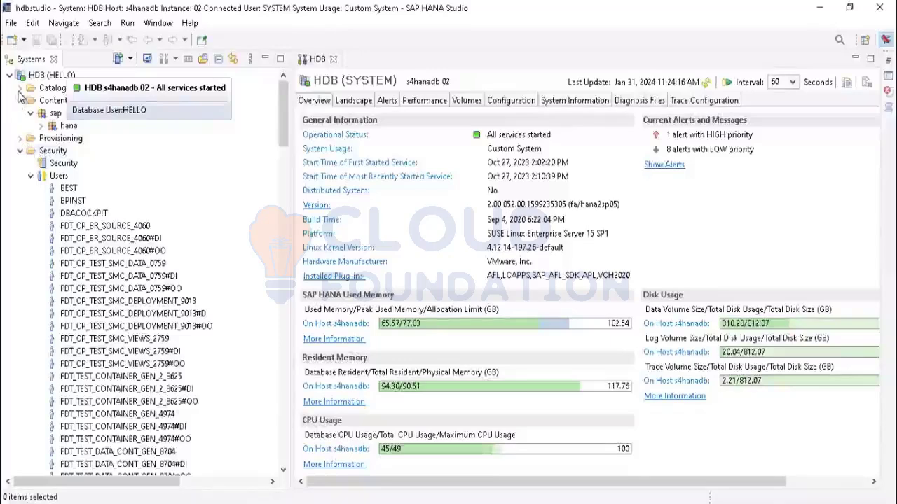
click(19, 87)
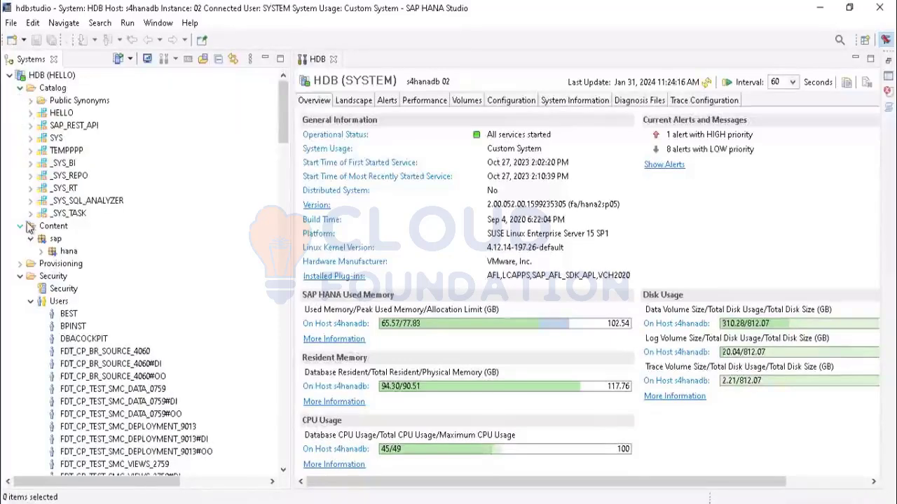
click(30, 113)
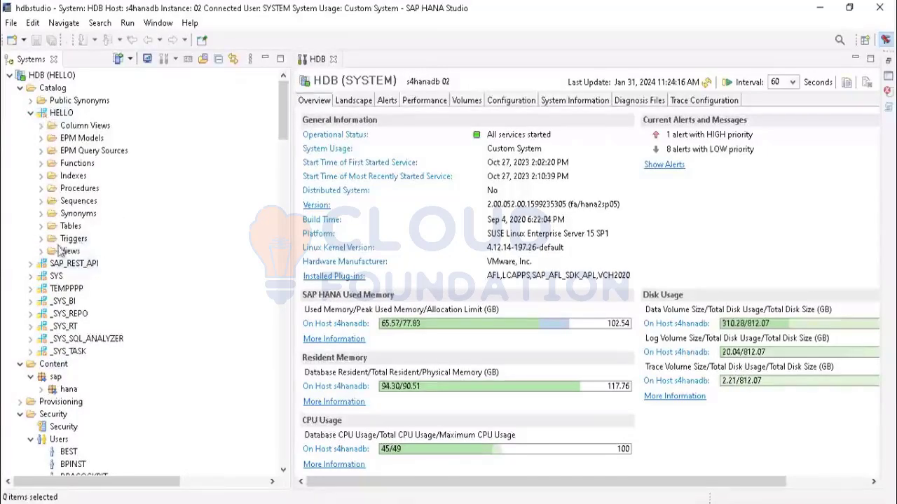
Start a new table in the HELLO schema and name it PRACTICE using the on-screen keyboard
right_click(63, 224)
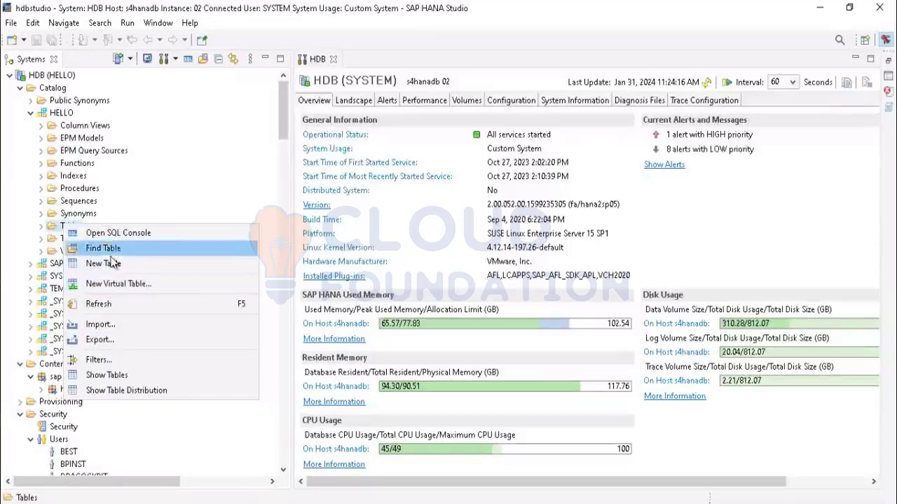
click(104, 263)
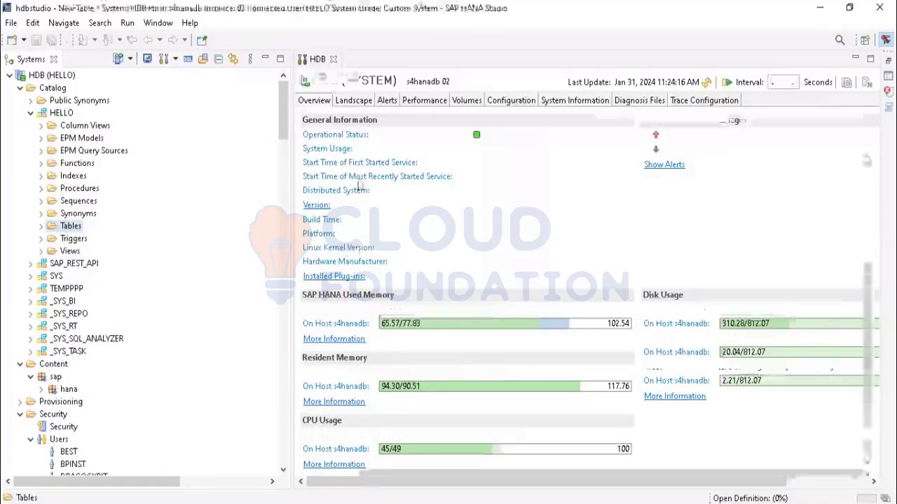
click(456, 503)
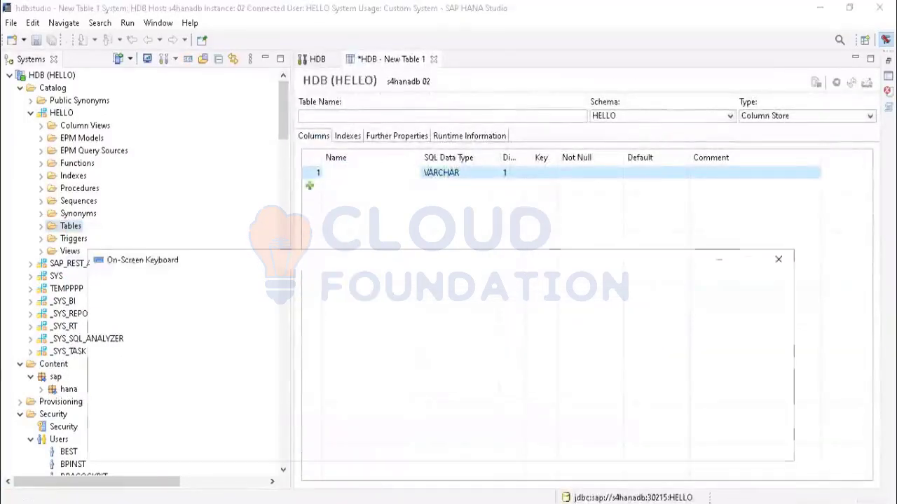
click(385, 117)
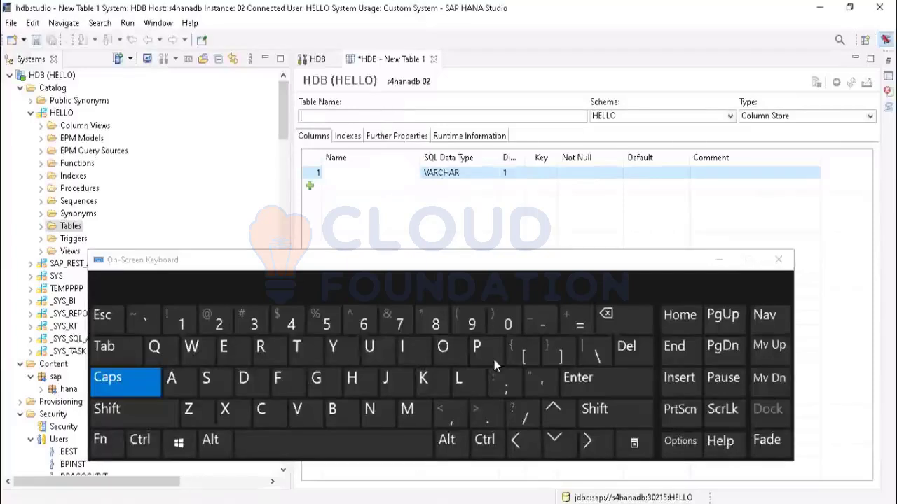
text(PR)
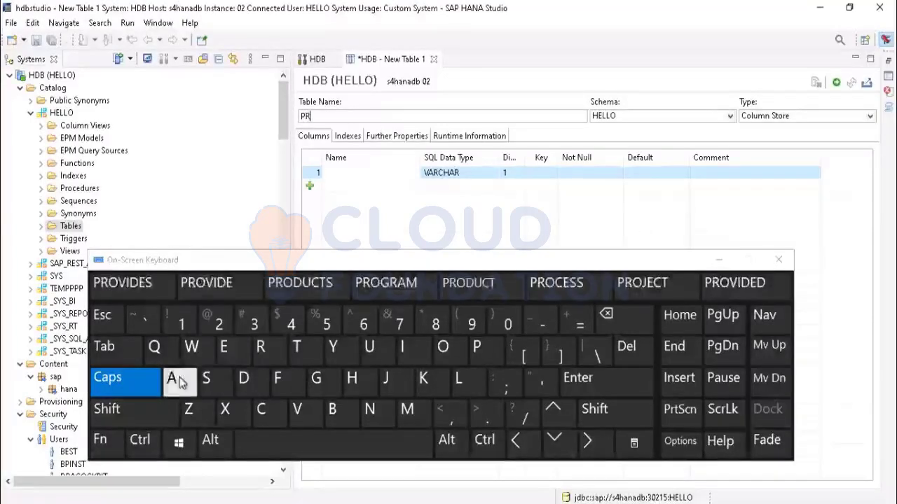
text(ACTI)
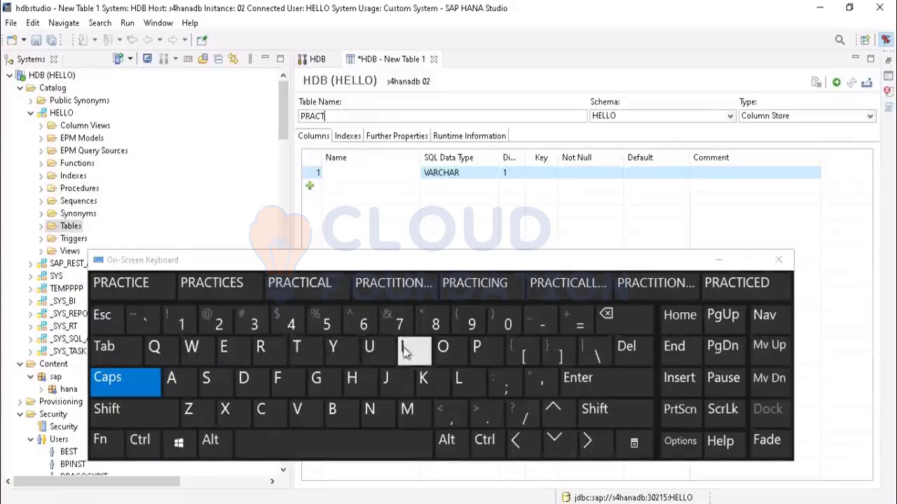
text(CE)
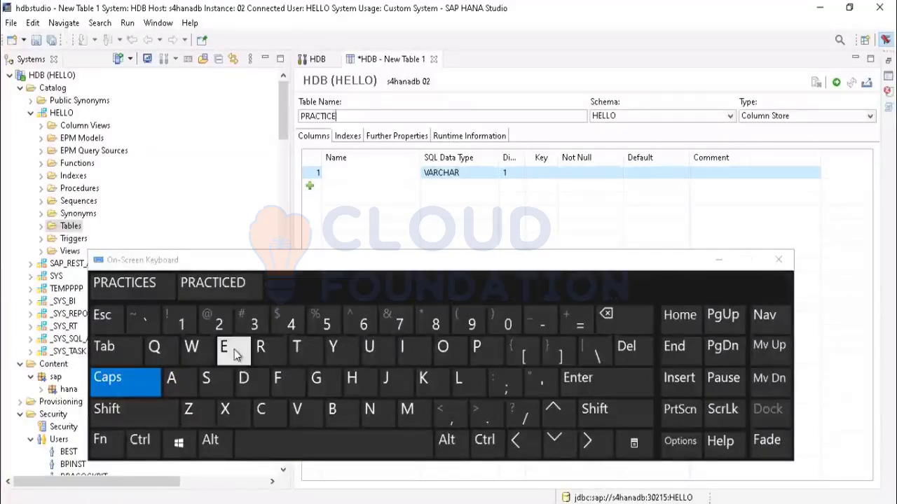
Name the first column of the PRACTICE table SNO
click(345, 174)
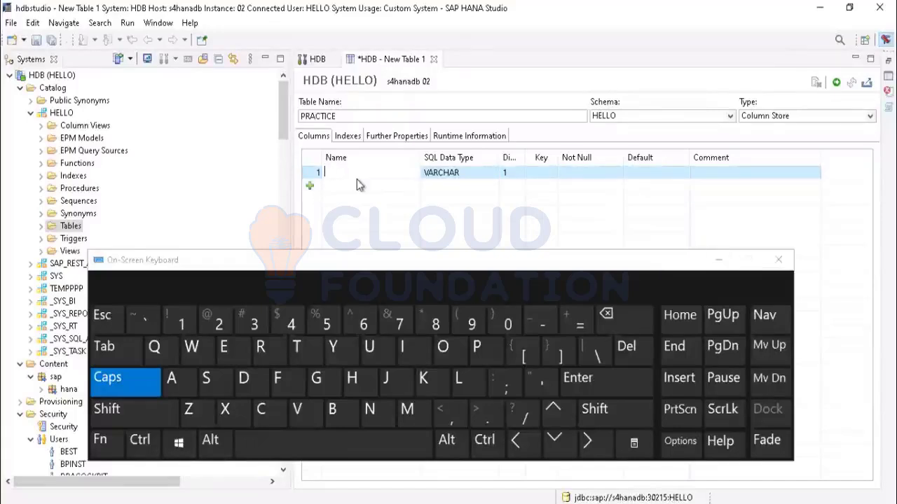
click(205, 378)
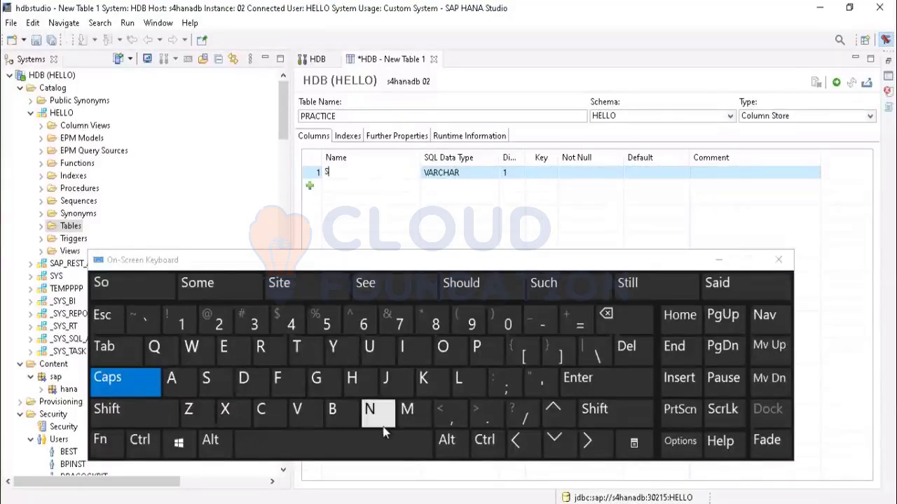
click(371, 412)
click(444, 347)
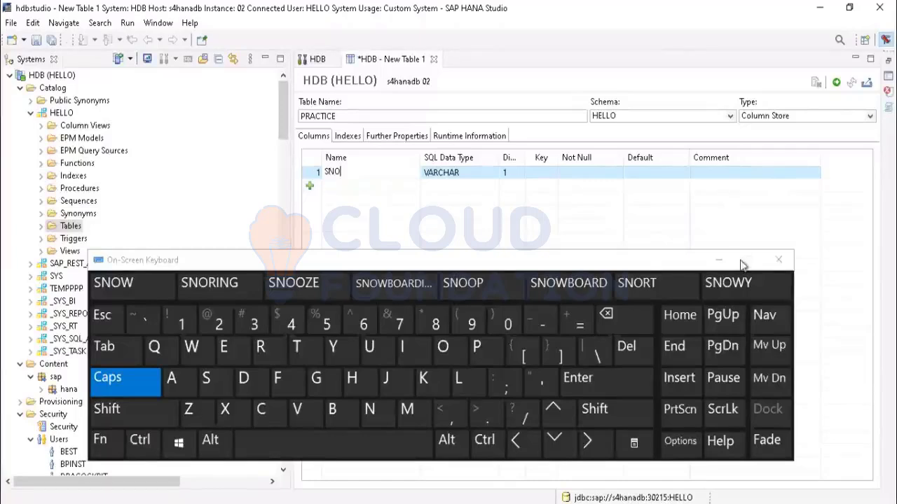
Add a second column to the PRACTICE table and name it NAME
click(309, 188)
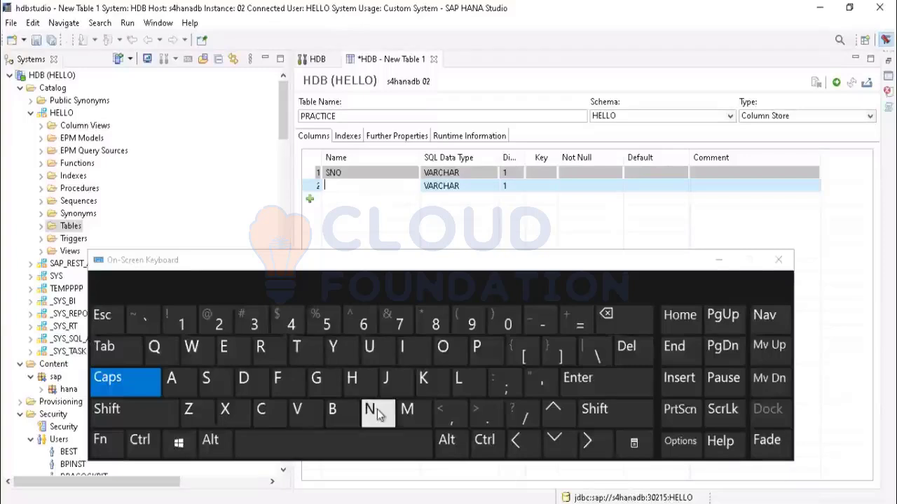
text(N)
click(174, 382)
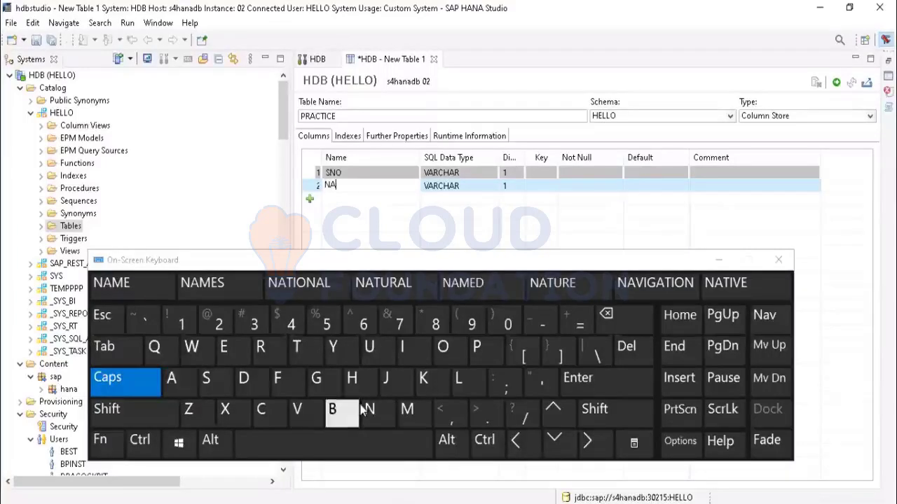
click(407, 412)
click(225, 348)
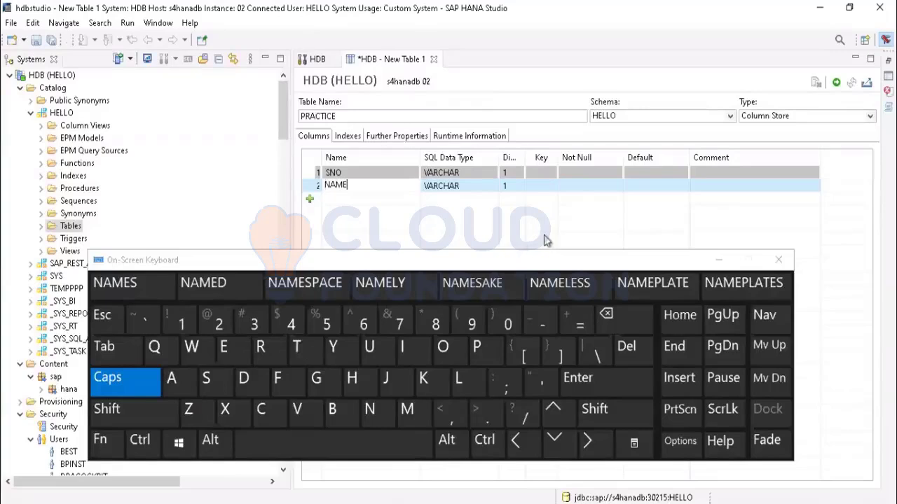
Add a third column to the PRACTICE table and name it GENDER
click(310, 201)
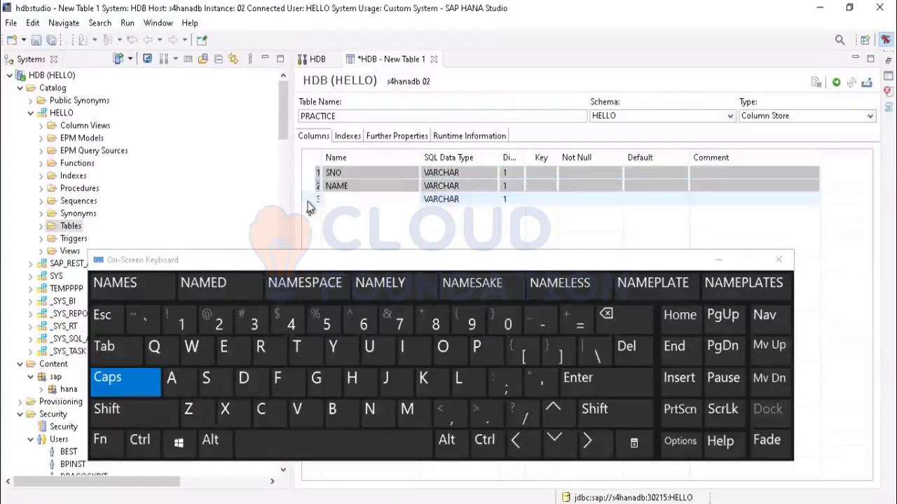
click(354, 199)
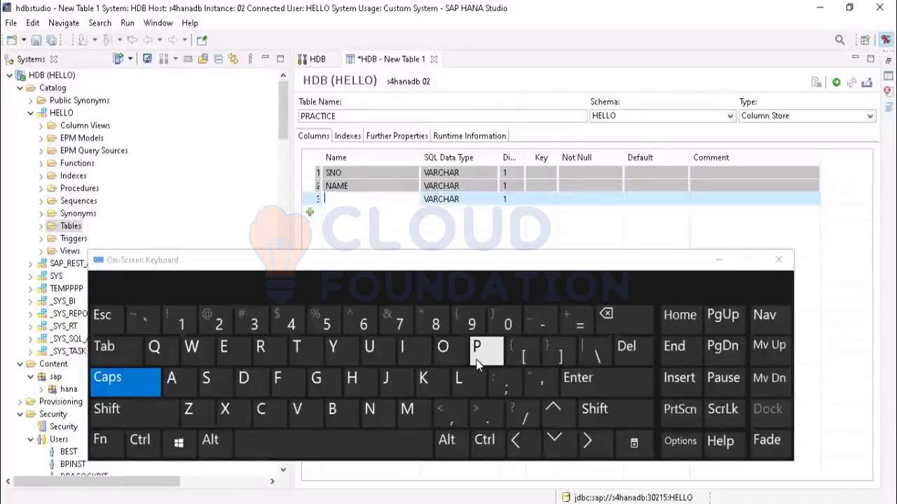
click(316, 378)
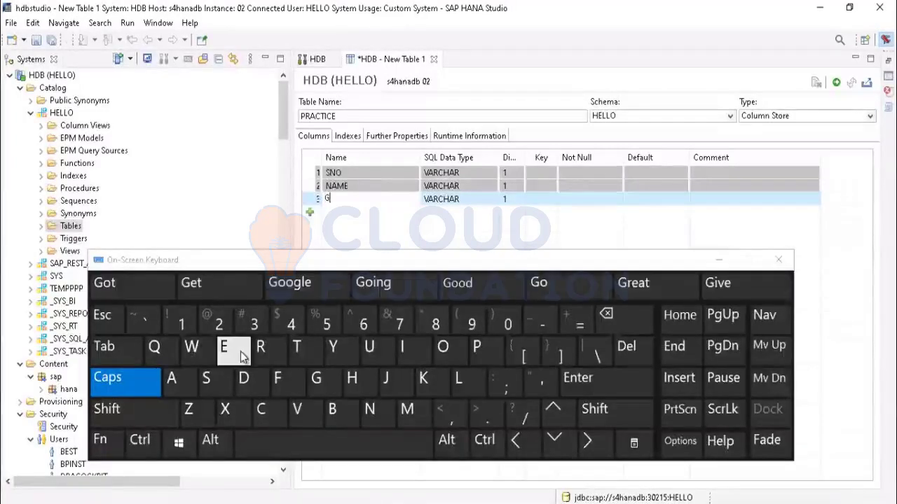
click(241, 358)
click(371, 412)
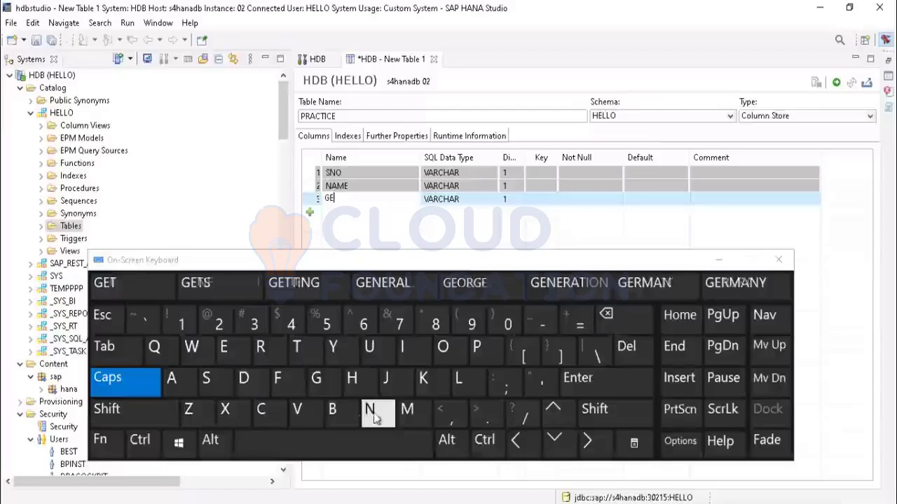
click(245, 379)
click(227, 351)
click(260, 343)
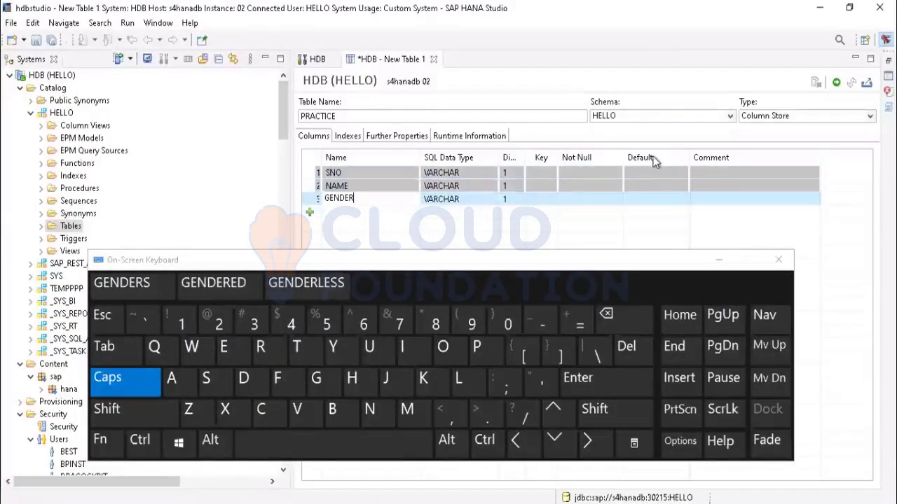
Choose Column Store as the PRACTICE table's type and minimize the on-screen keyboard
click(870, 120)
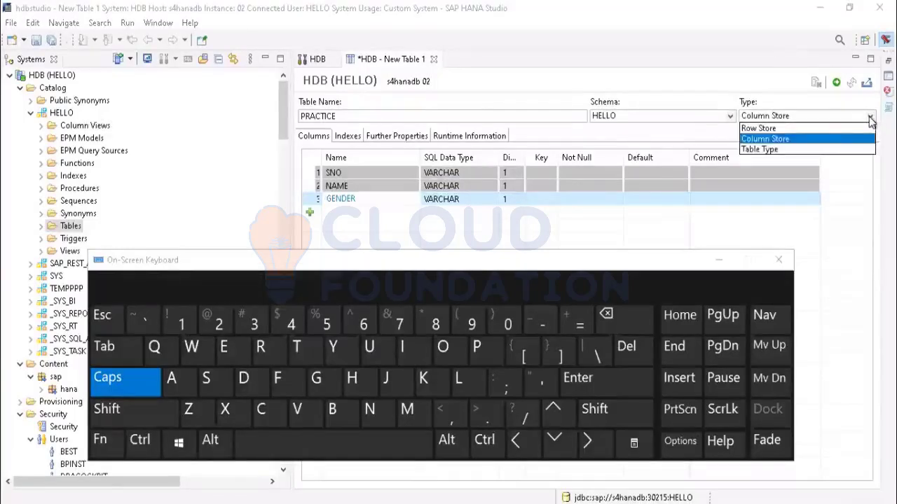
click(760, 138)
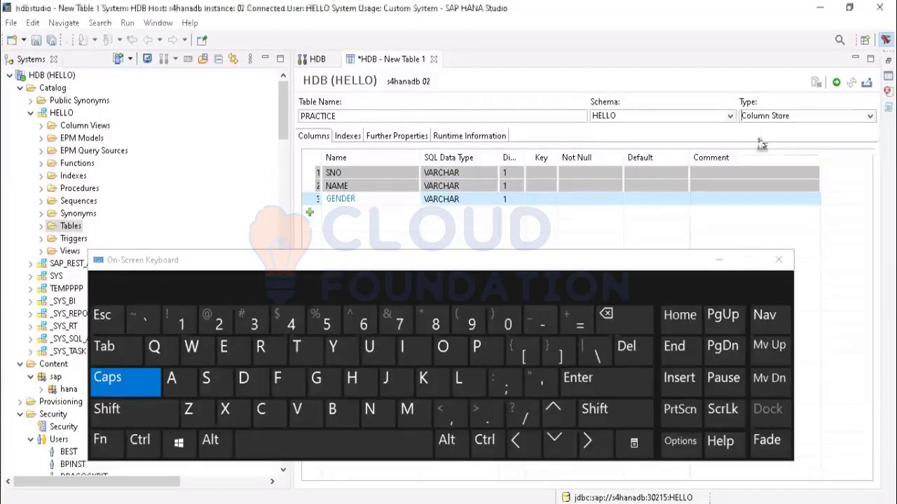
click(718, 262)
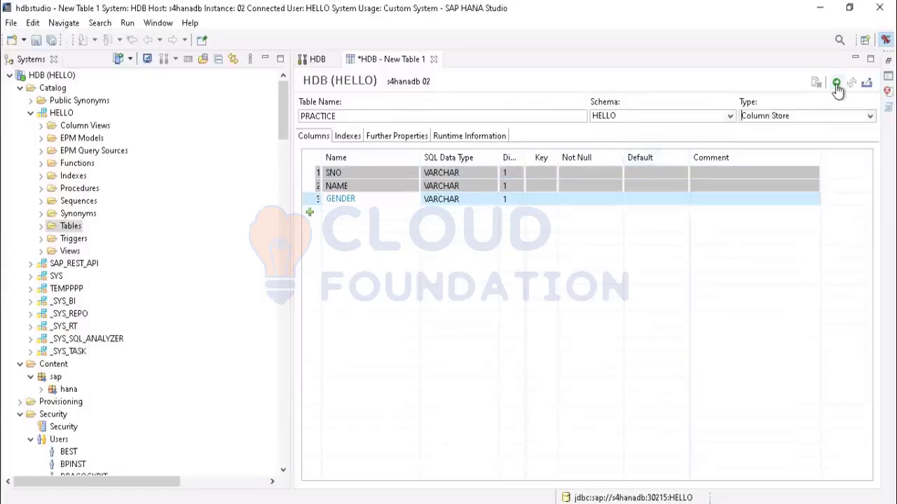
Review the new table's indexes, further properties and runtime information, and create the PRACTICE table in the HELLO schema
click(349, 137)
click(384, 138)
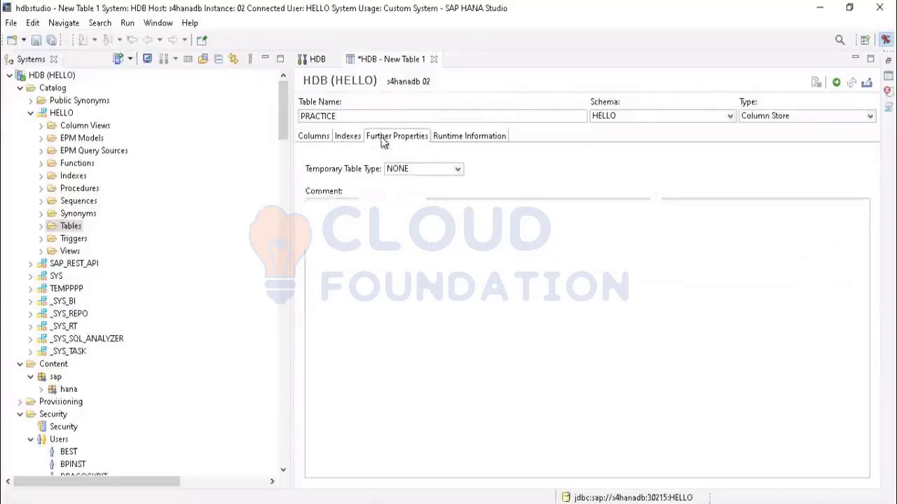
click(441, 137)
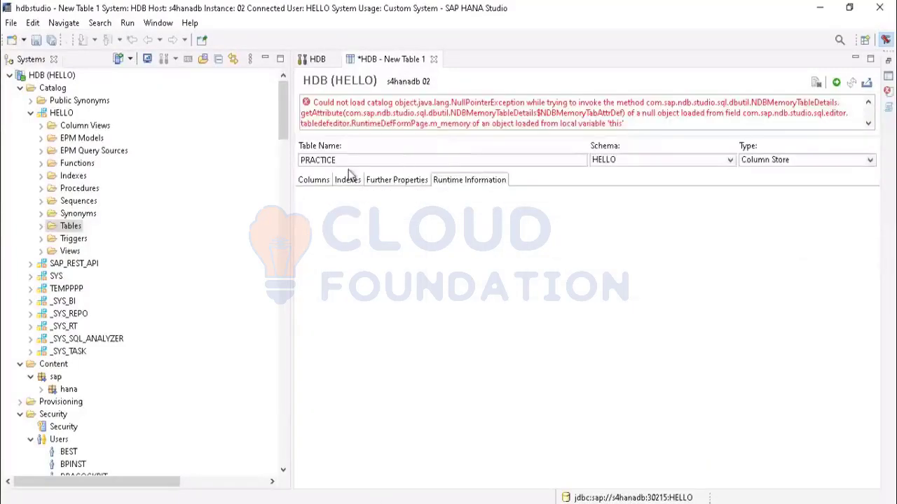
click(316, 180)
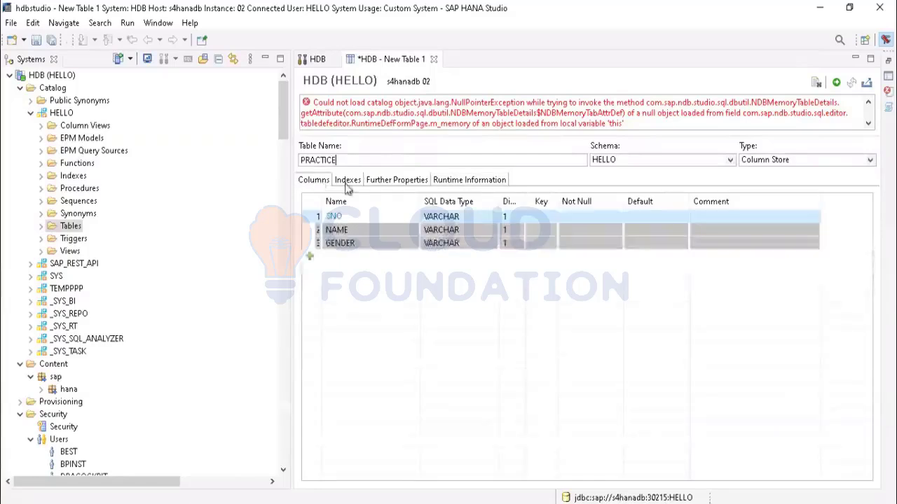
click(836, 83)
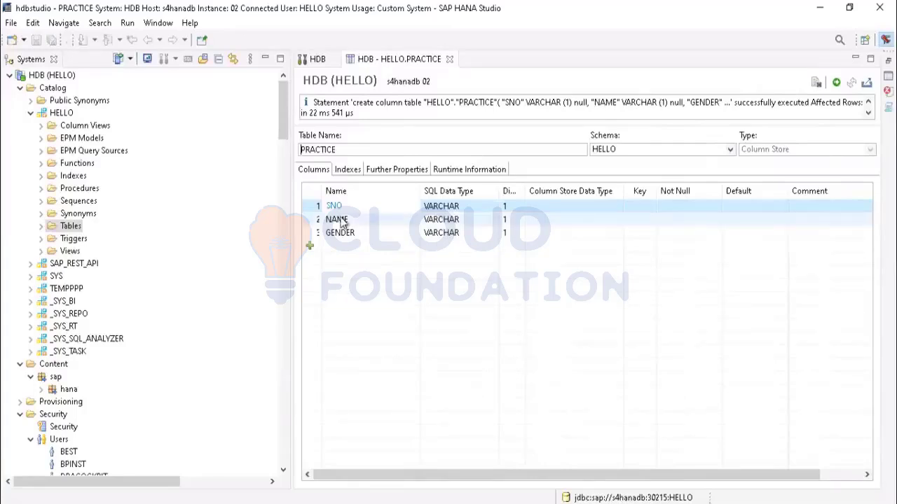
Find the PRACTICE table under the HELLO schema's tables, view its content, and close the content view
click(40, 226)
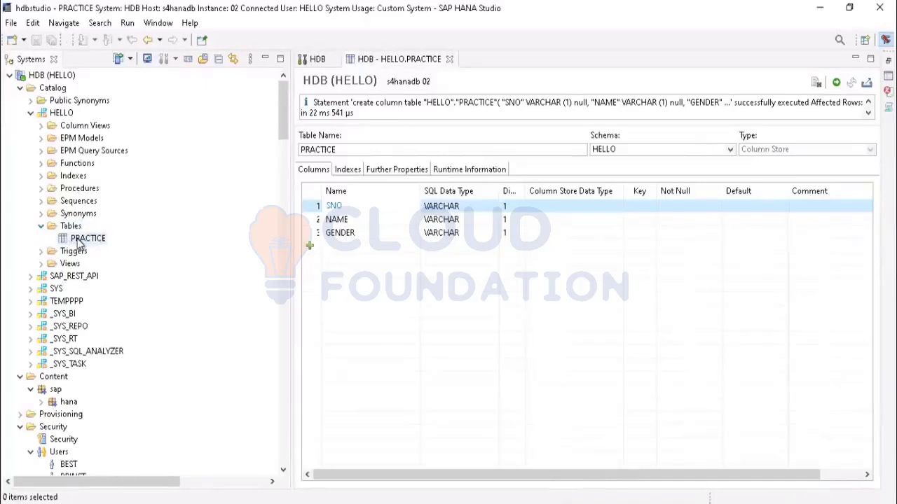
right_click(79, 242)
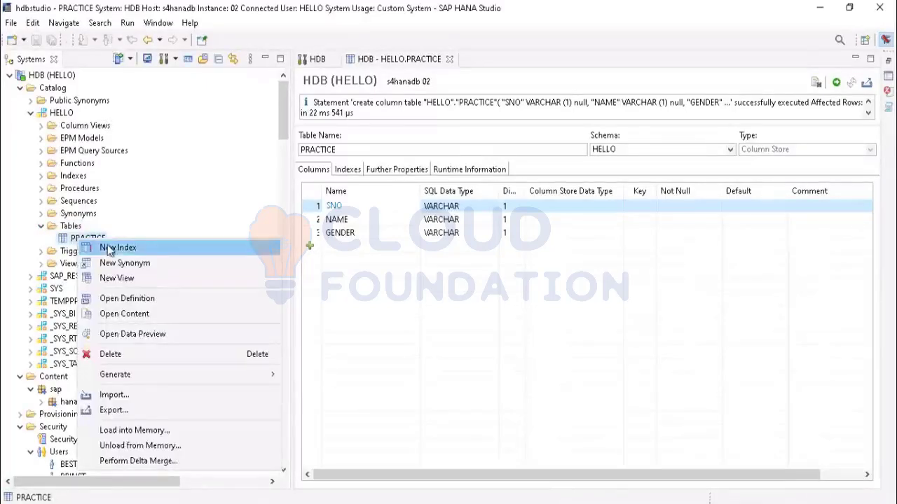
click(124, 315)
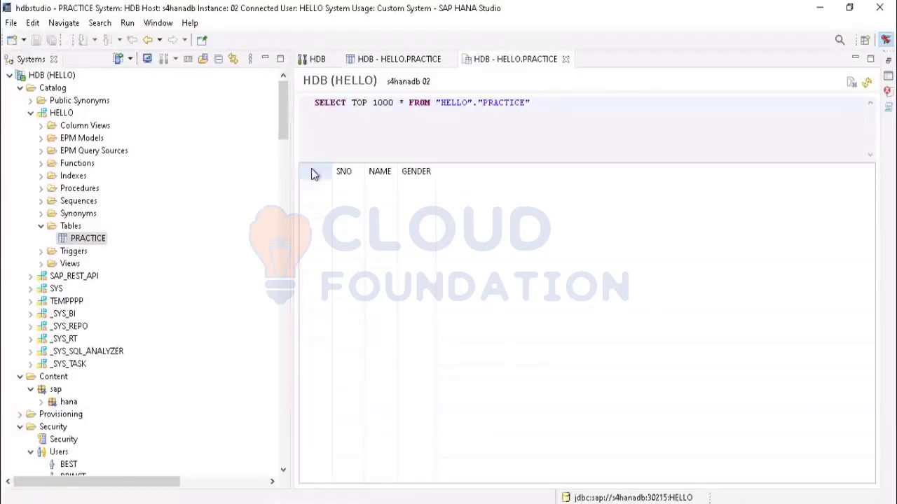
click(566, 59)
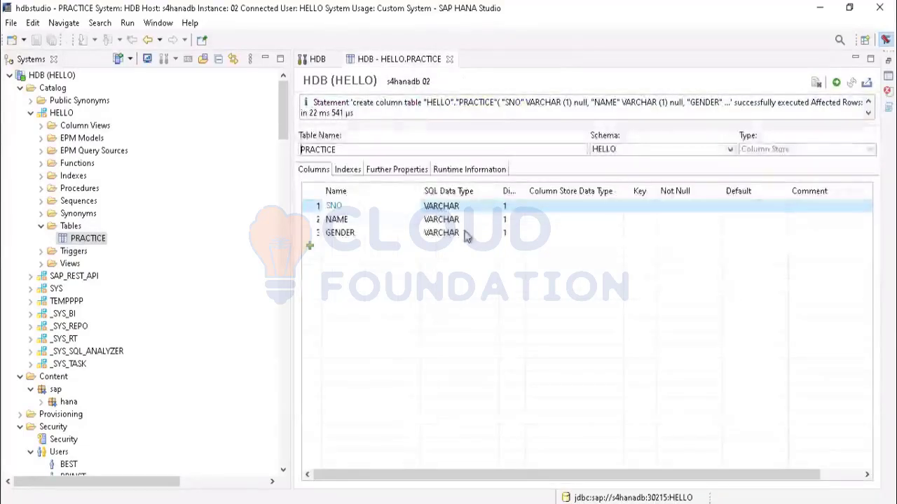
View the PRACTICE table's definition and close both open PRACTICE table editors
right_click(74, 242)
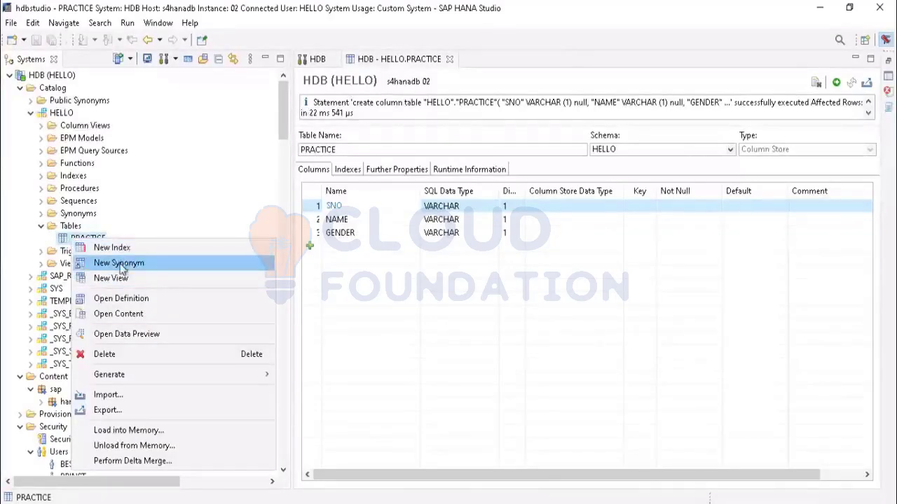
click(116, 300)
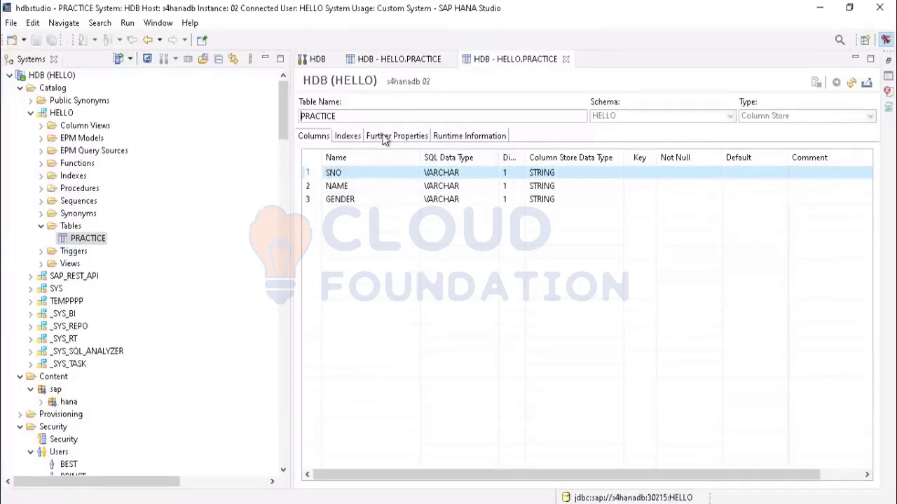
click(565, 59)
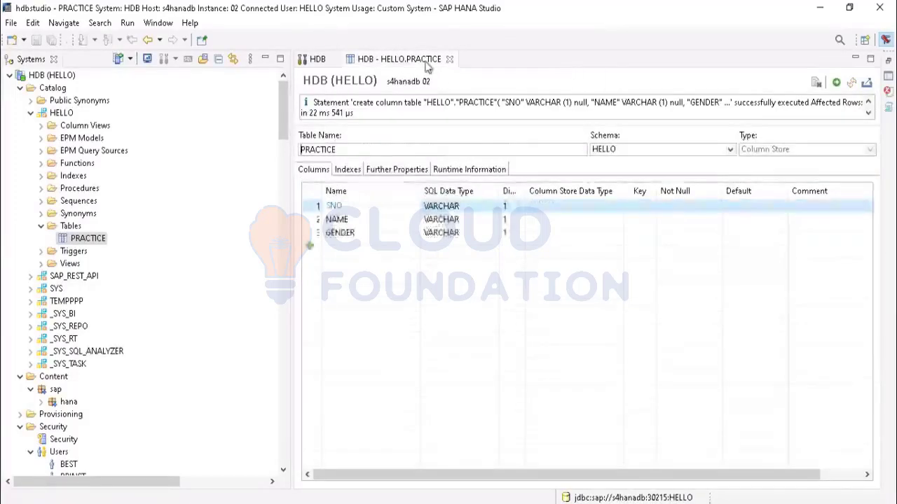
click(450, 59)
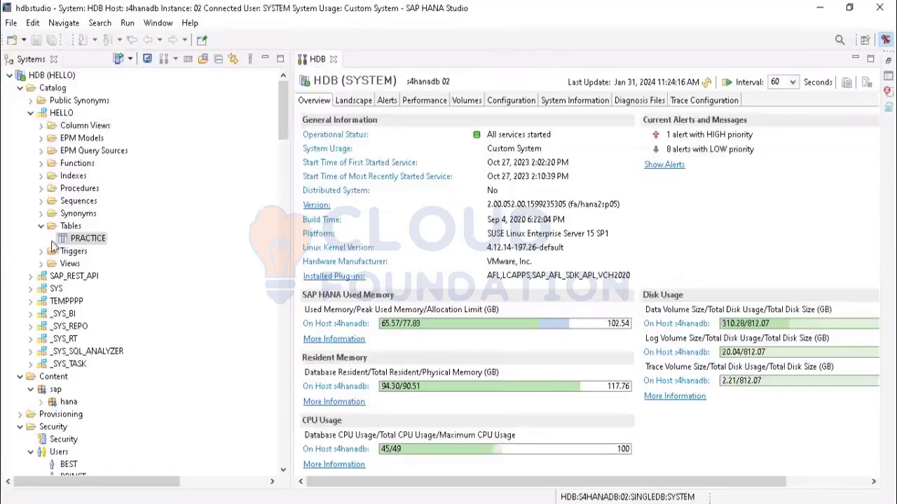
Reopen the PRACTICE table's definition, check its indexes and further properties, and close it
double_click(78, 239)
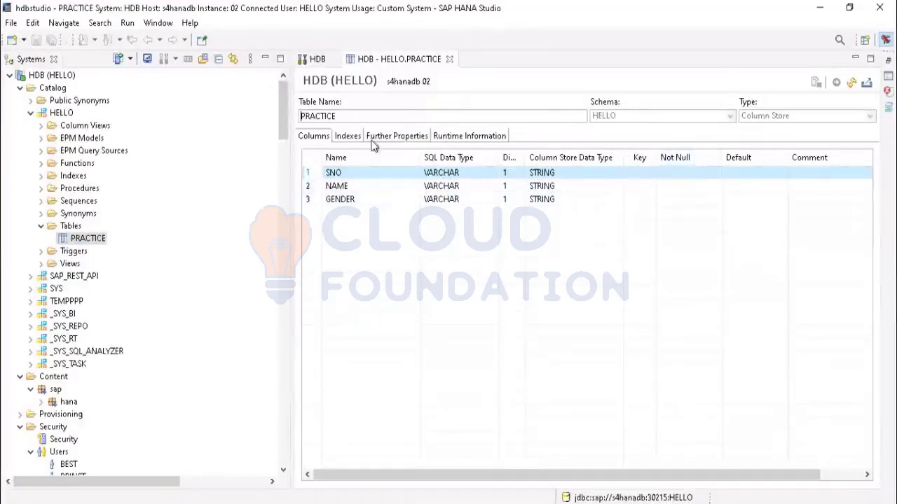
click(348, 136)
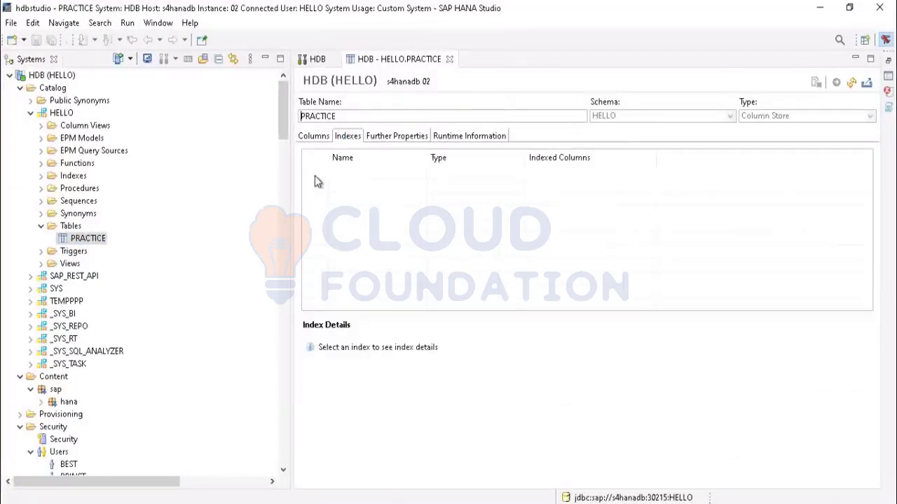
click(396, 137)
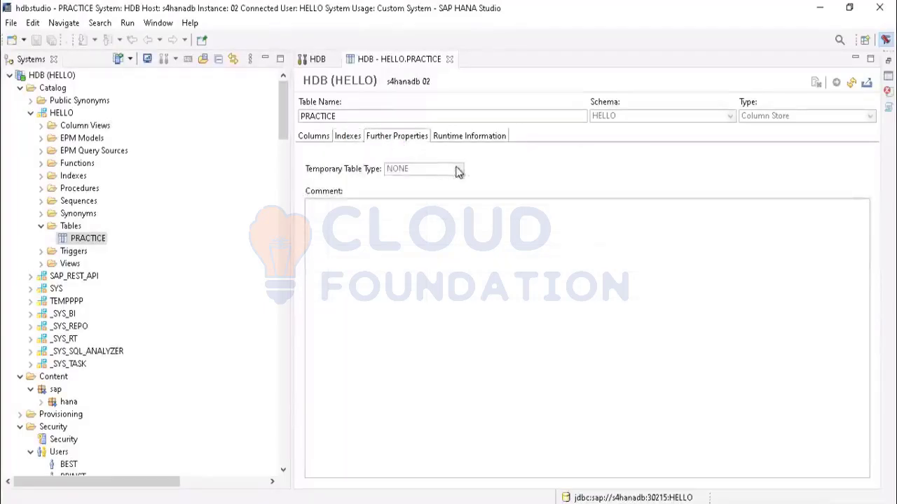
click(449, 59)
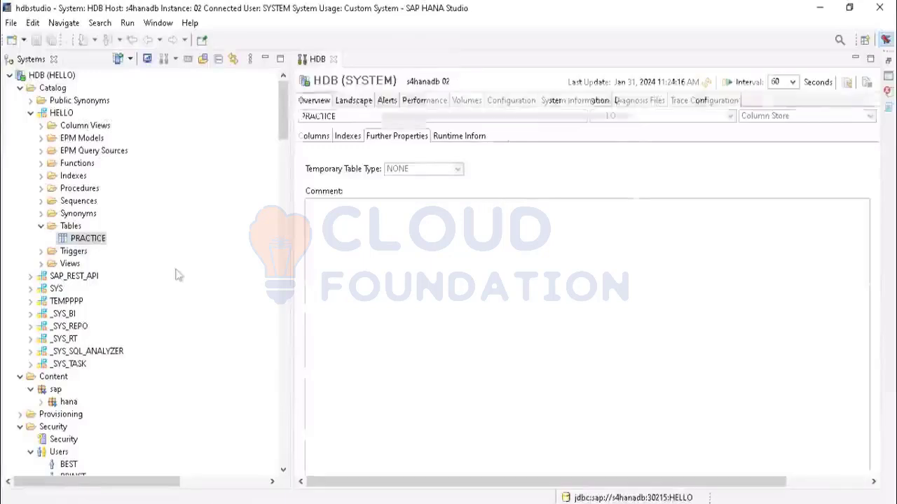
Generate an insert statement for the PRACTICE table in a SQL console
right_click(97, 241)
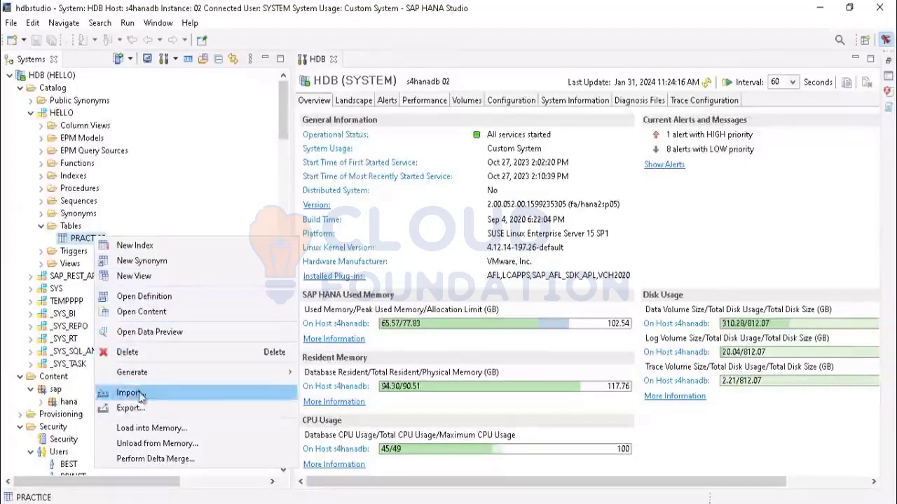
mouse_move(172, 374)
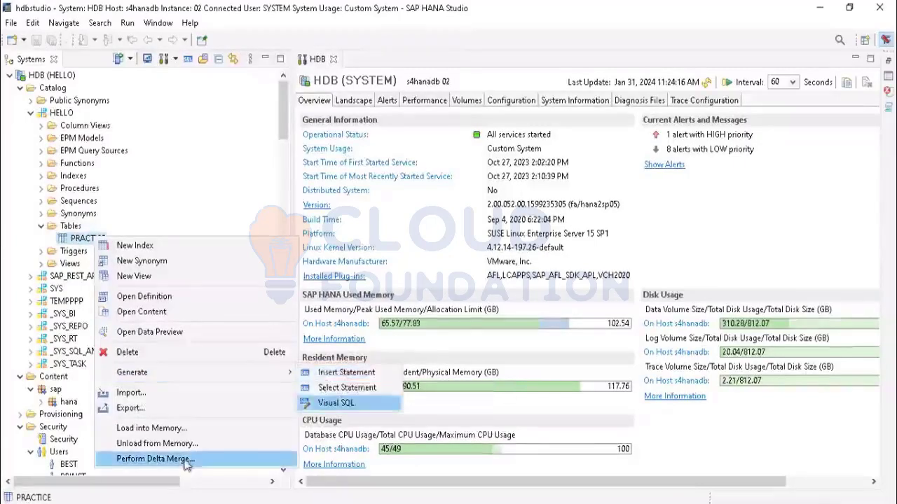
mouse_move(266, 374)
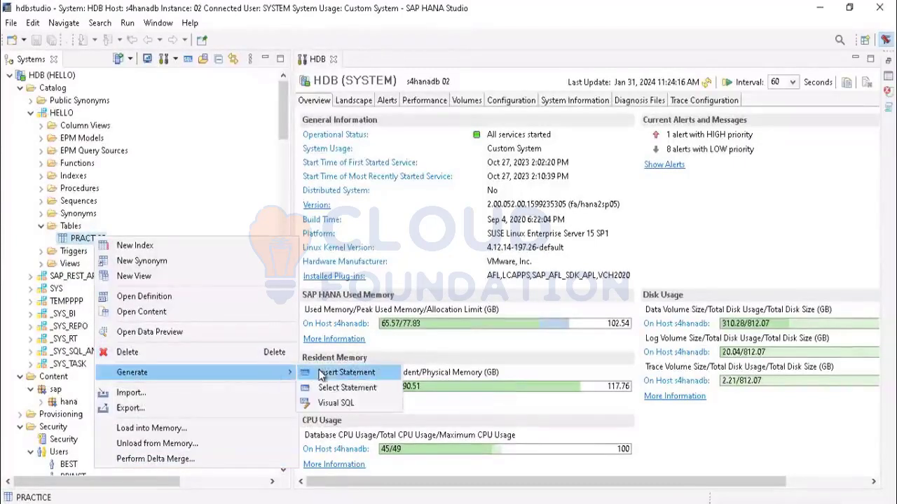
click(312, 372)
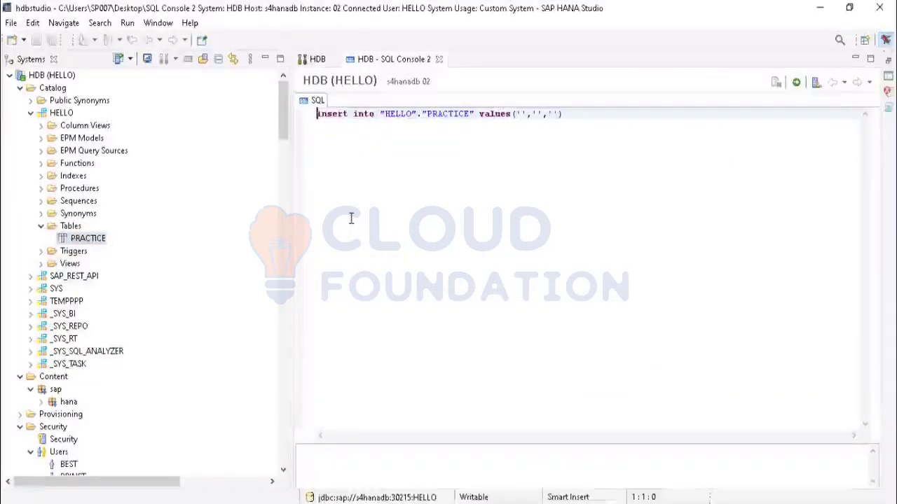
Bring up the on-screen keyboard and enter 1 as the first value of the insert statement
click(519, 113)
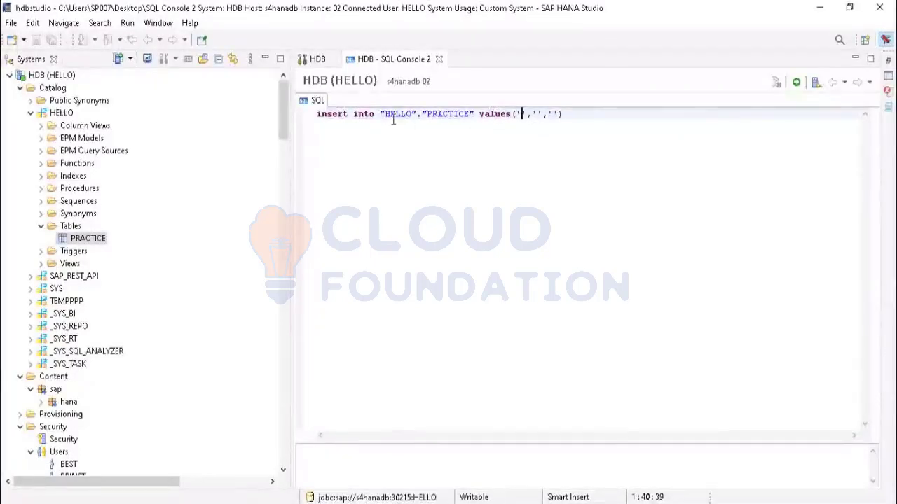
key(Right)
key(Right)
key(Right)
click(520, 114)
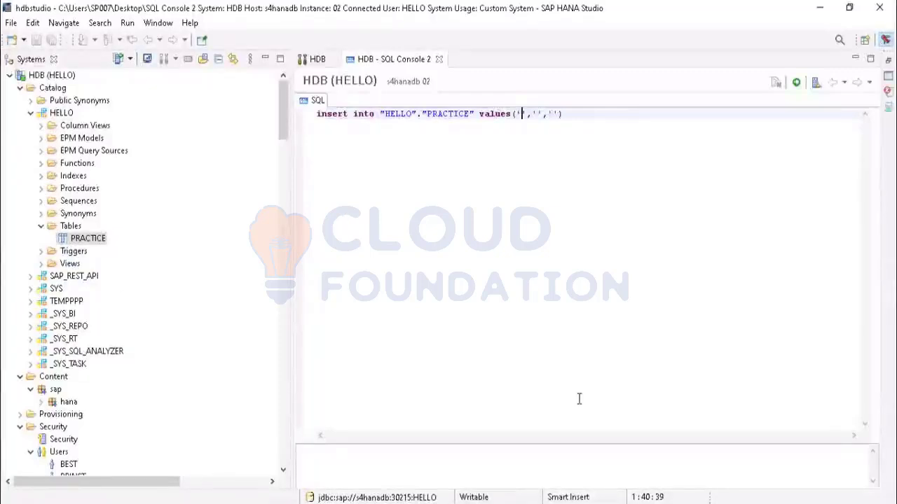
key(ctrl+super+o)
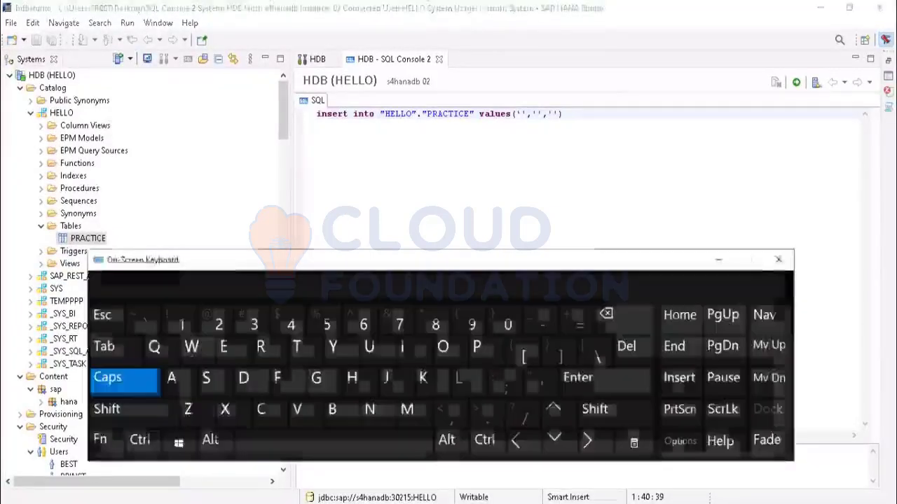
click(182, 324)
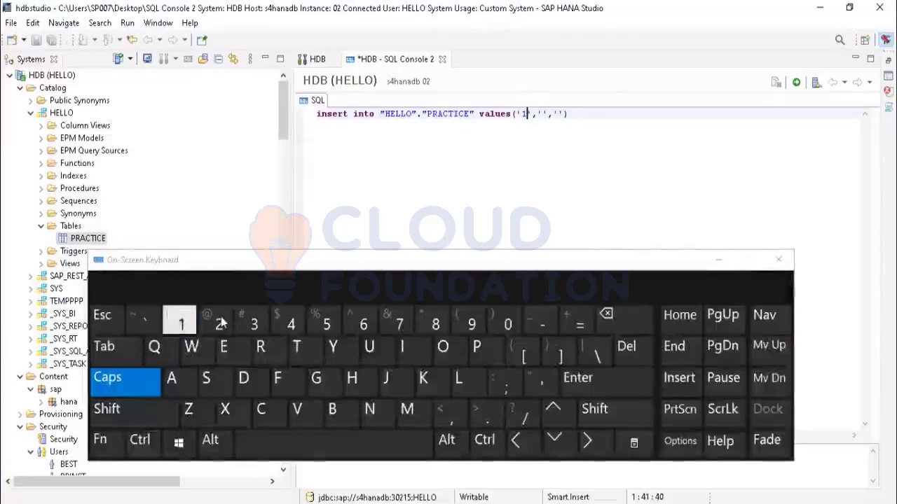
Enter the person's first name in capitals as the second value of the insert statement
click(539, 113)
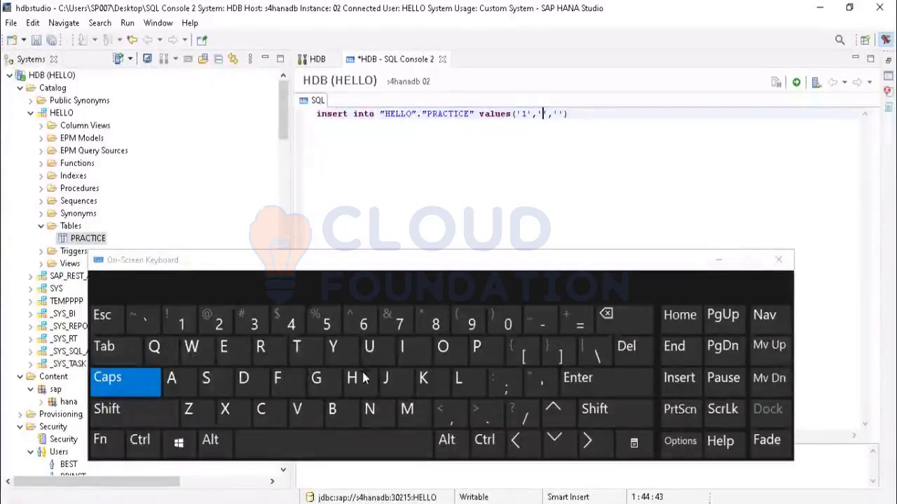
click(370, 409)
click(223, 347)
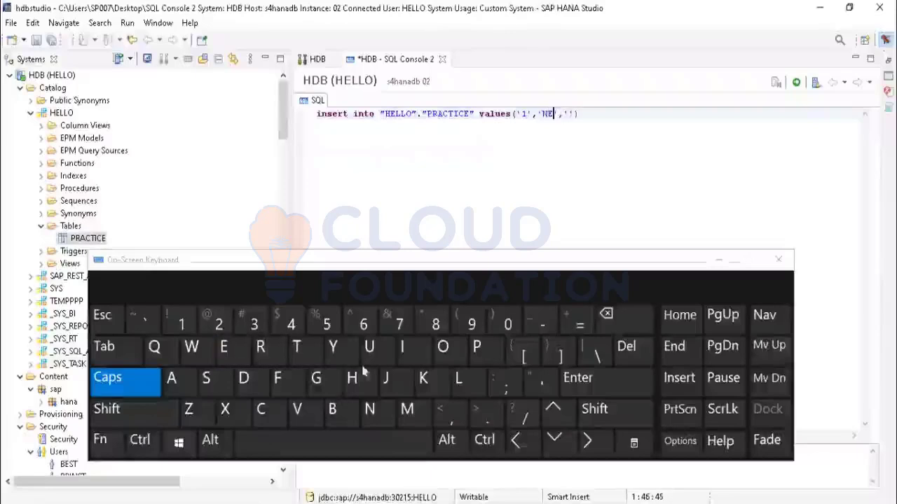
click(458, 378)
click(332, 409)
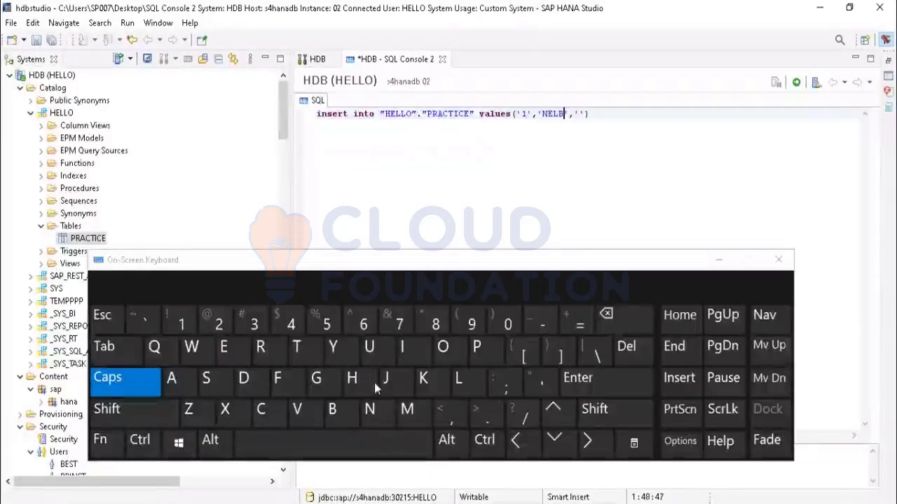
click(408, 349)
click(235, 350)
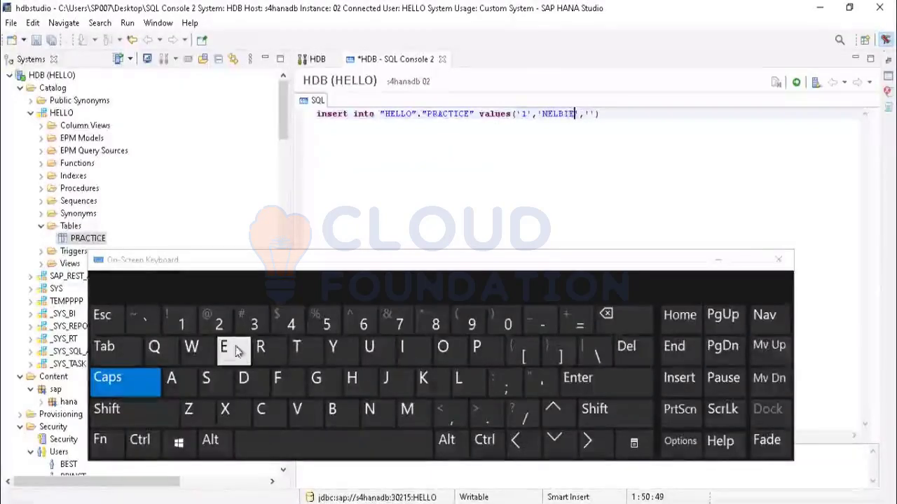
Enter M as the third value and try to execute the insert statement
click(590, 114)
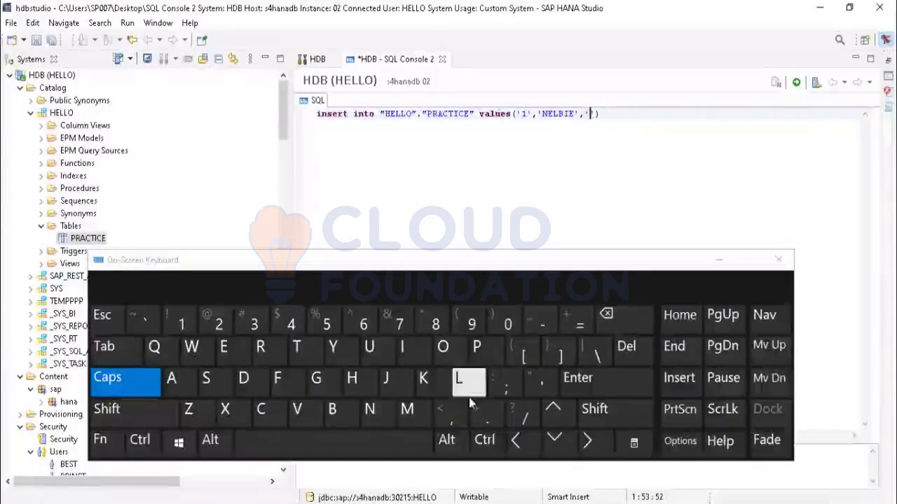
click(407, 409)
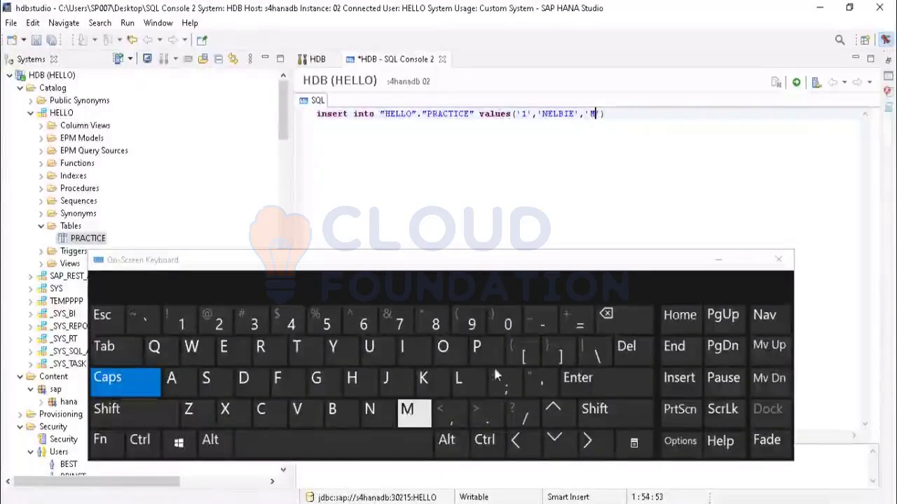
click(615, 114)
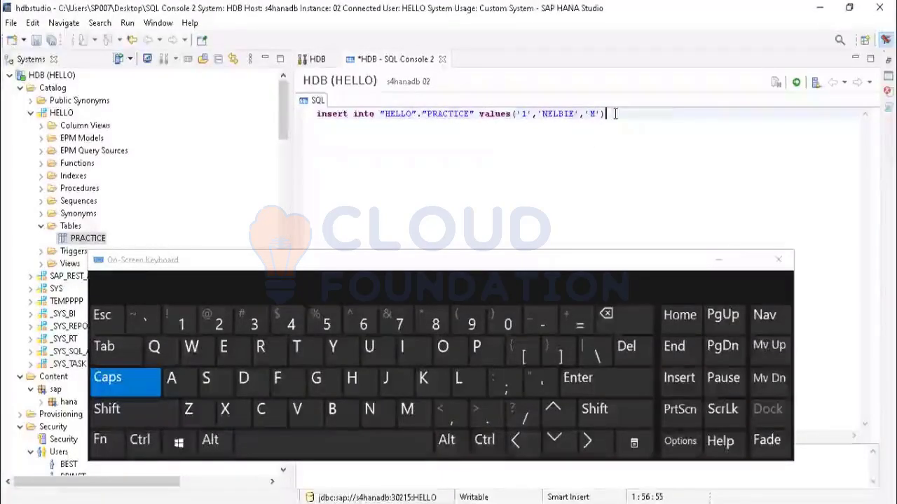
click(796, 82)
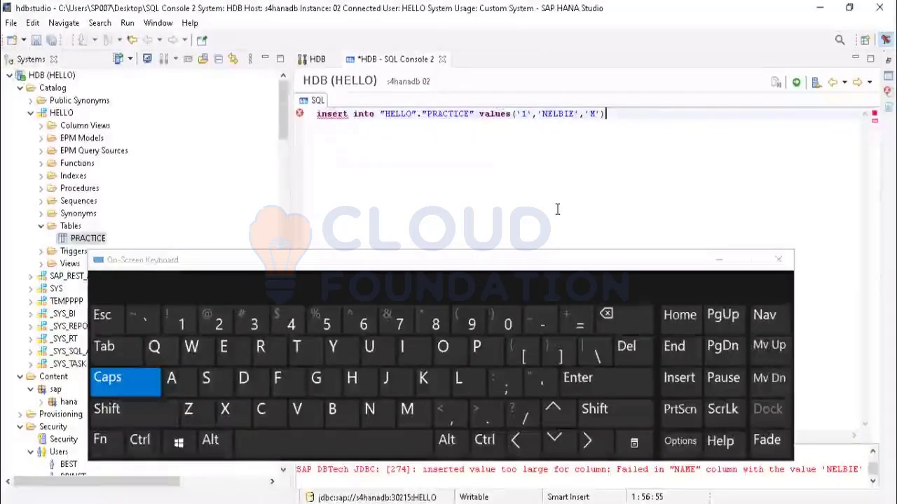
Minimize the on-screen keyboard and examine the execution message for the insert statement
click(718, 261)
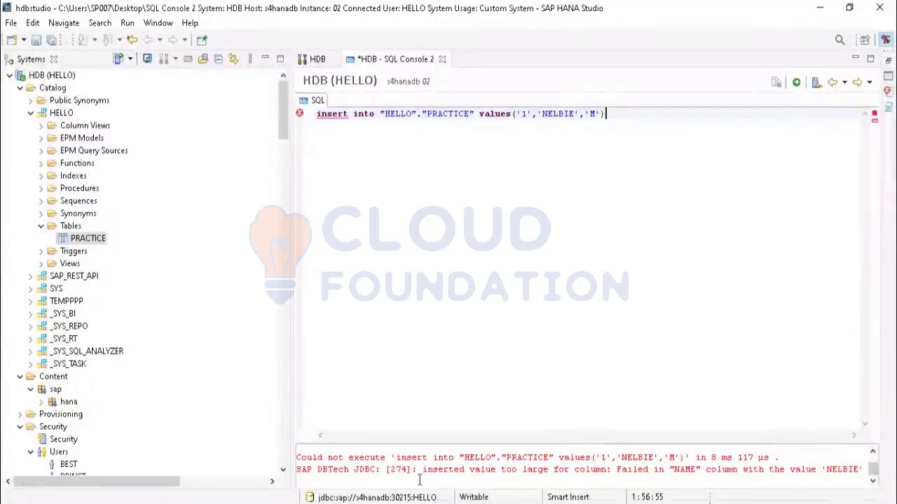
drag(423, 470, 866, 470)
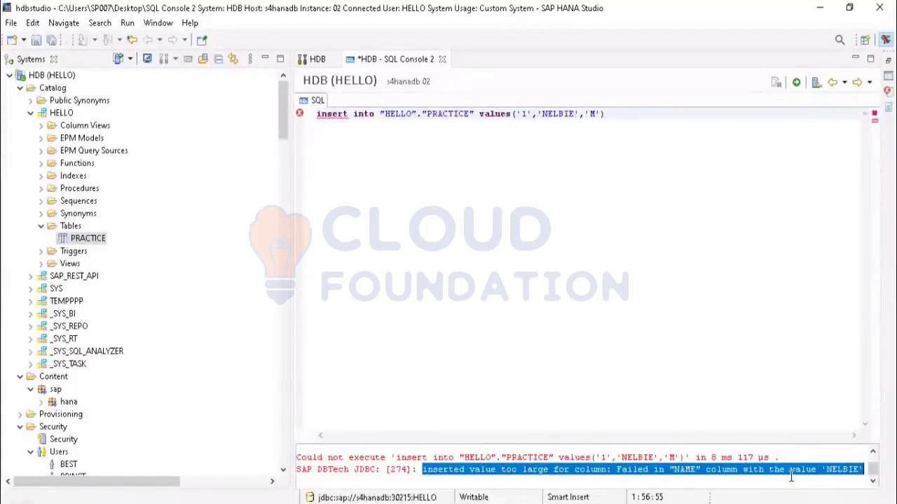
click(764, 457)
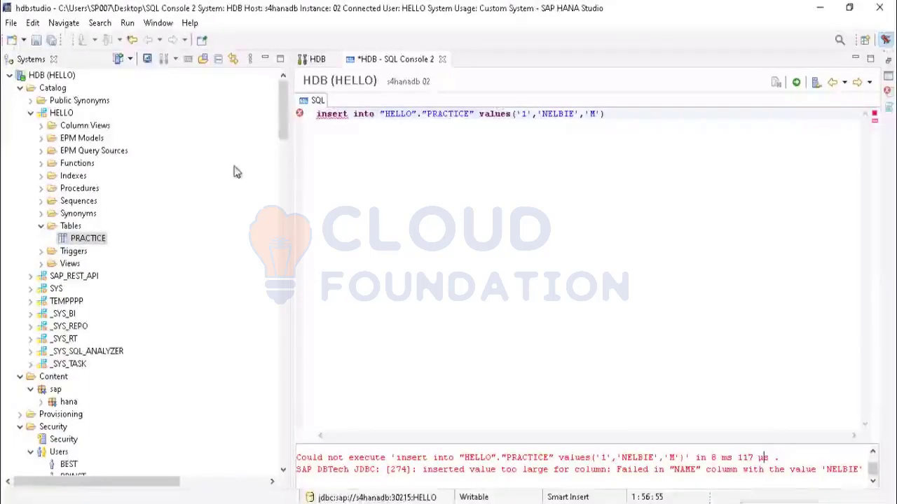
click(528, 114)
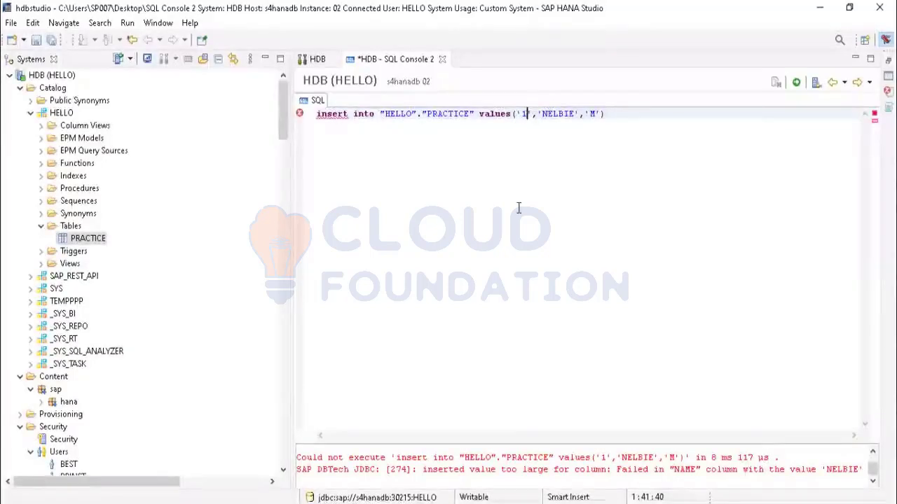
click(575, 114)
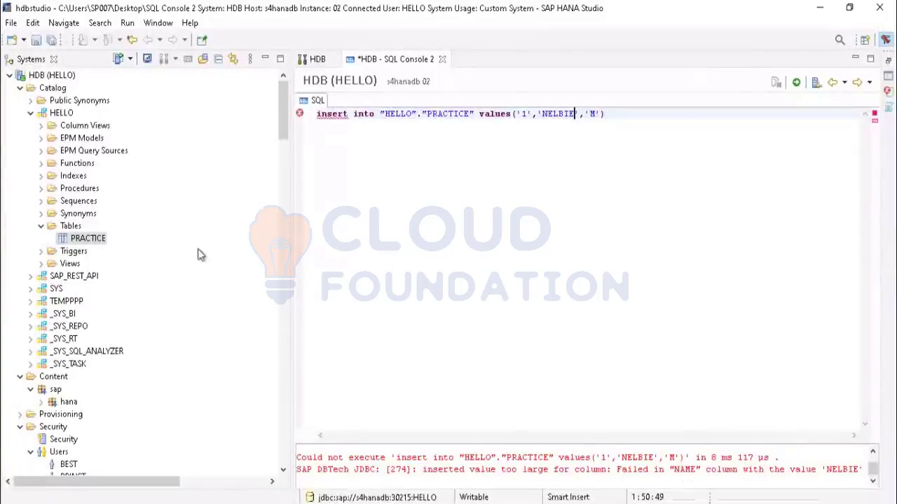
right_click(80, 242)
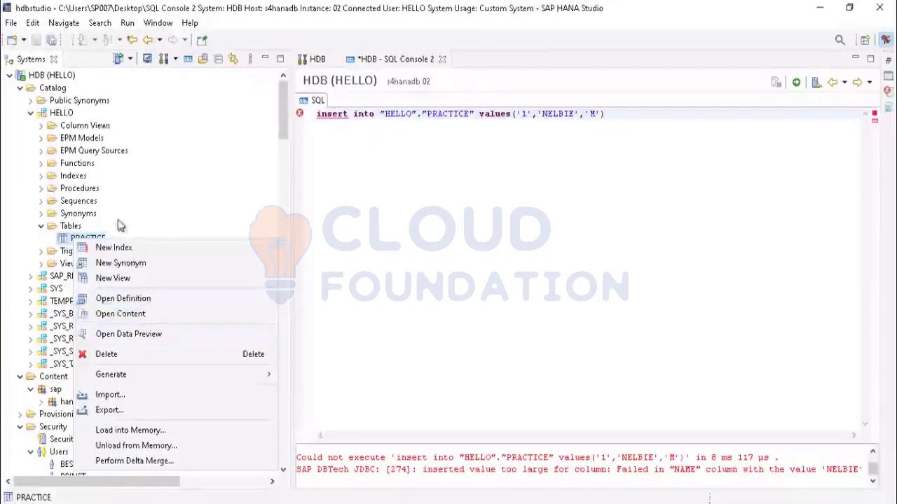
click(120, 262)
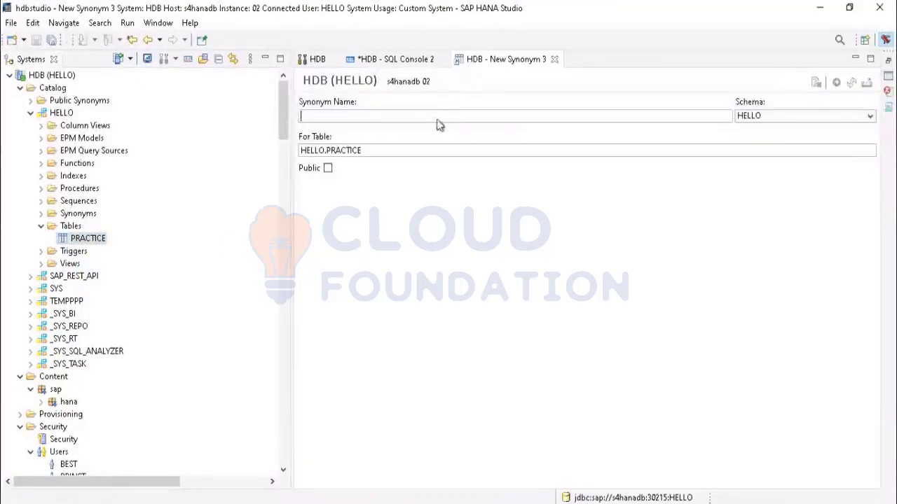
click(554, 58)
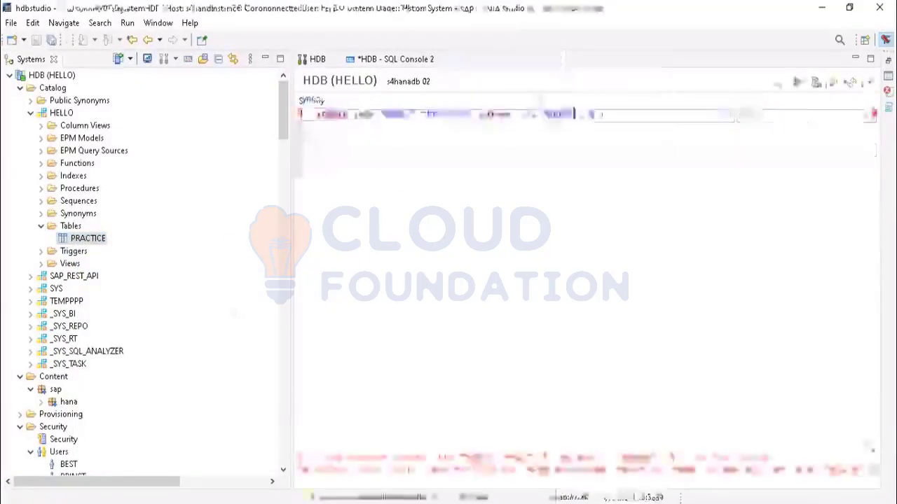
Open the definition of the PRACTICE table and widen its Dimension column to show the full heading
right_click(75, 239)
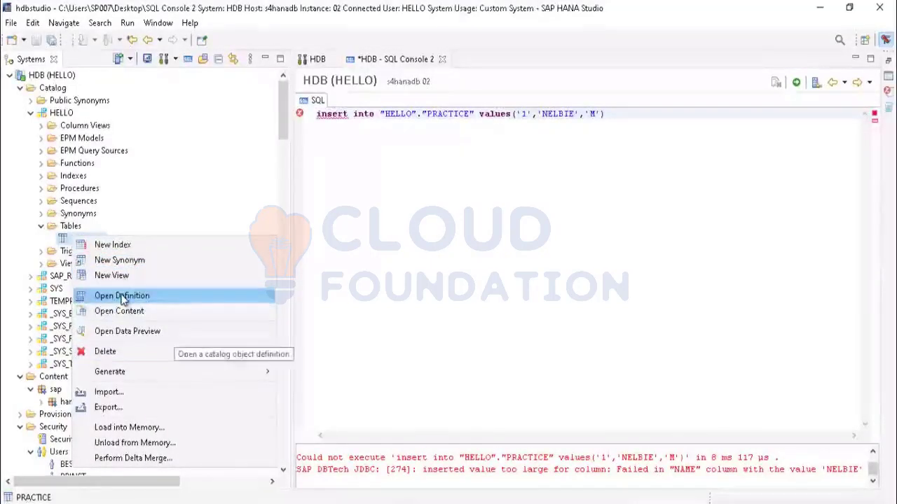
click(122, 297)
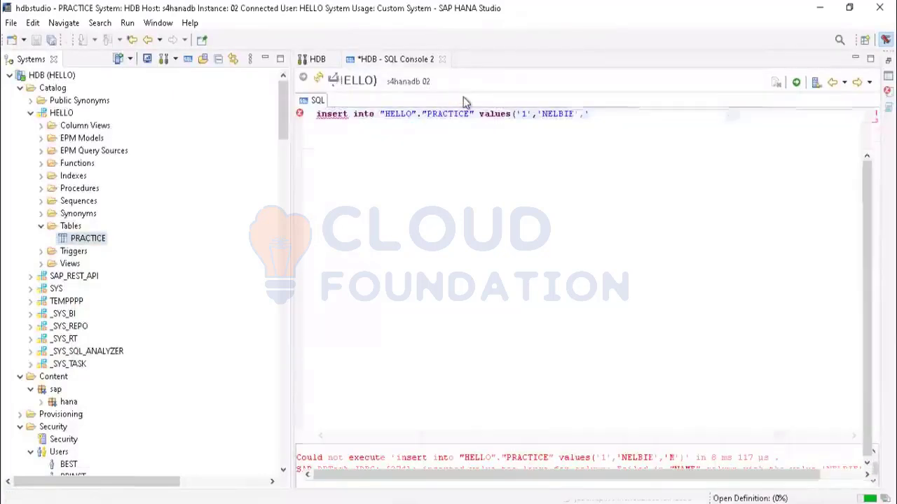
click(340, 187)
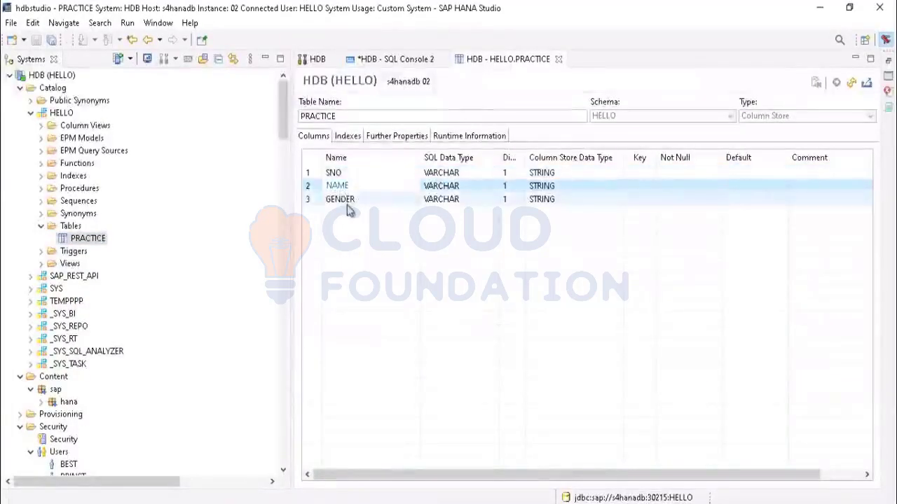
click(347, 202)
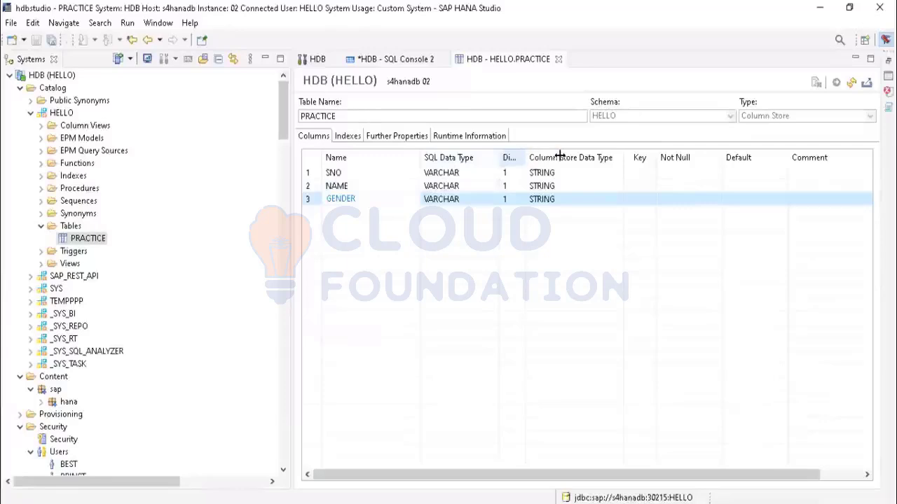
drag(561, 154, 561, 155)
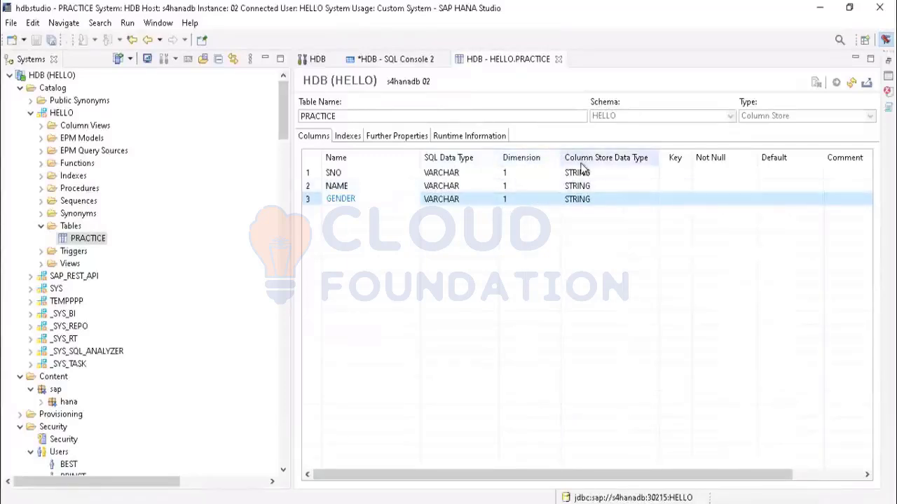
Examine the column store data types and dimensions of SNO, NAME and GENDER, then close the table definition
click(578, 185)
click(580, 173)
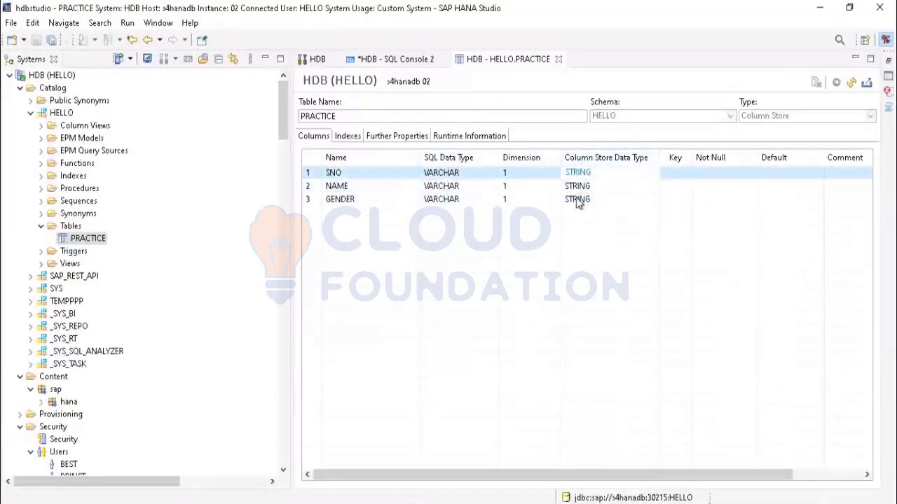
click(577, 202)
click(506, 188)
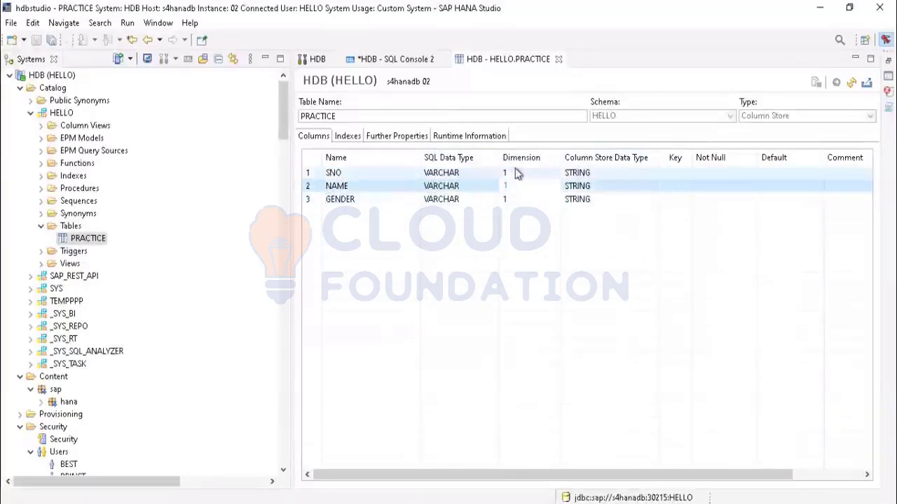
click(516, 174)
click(506, 202)
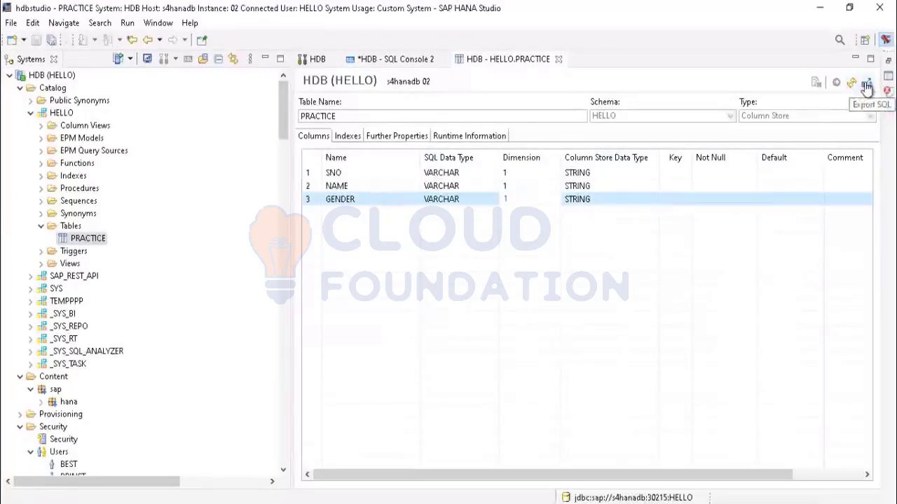
click(346, 137)
click(313, 138)
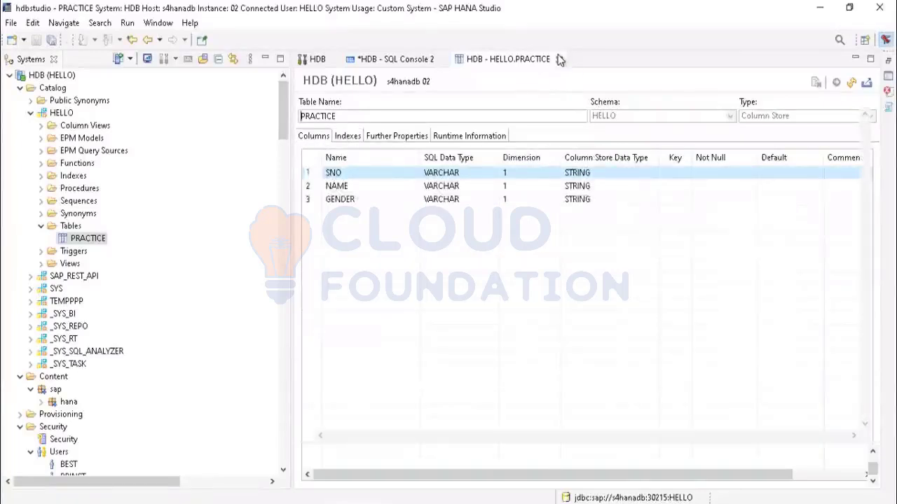
click(558, 59)
Open the content of the PRACTICE table to check its rows, and close it again
right_click(85, 239)
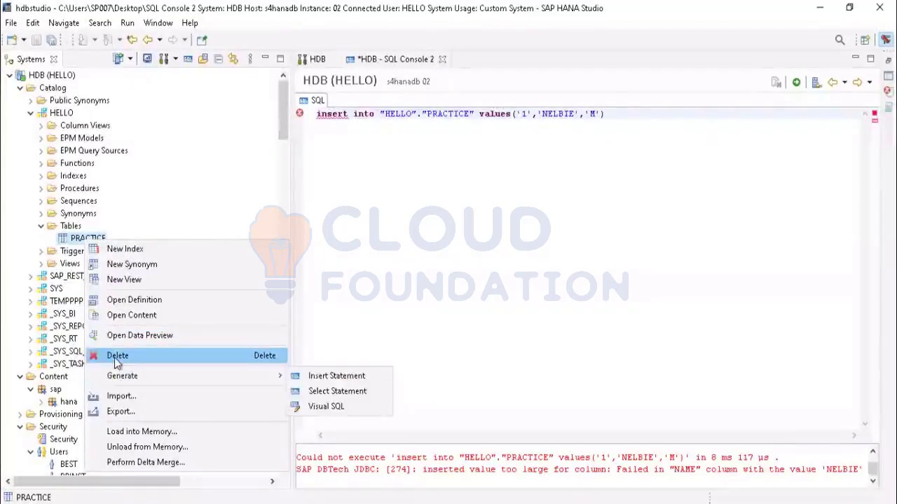
click(126, 316)
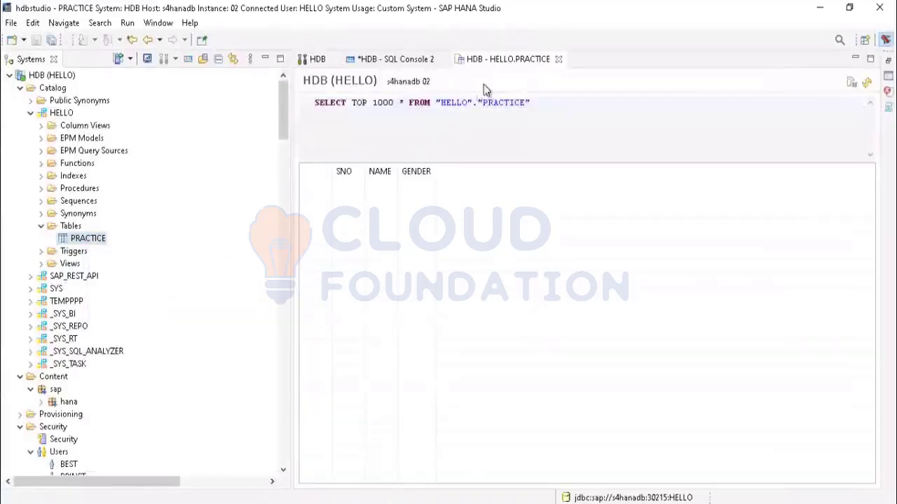
click(561, 59)
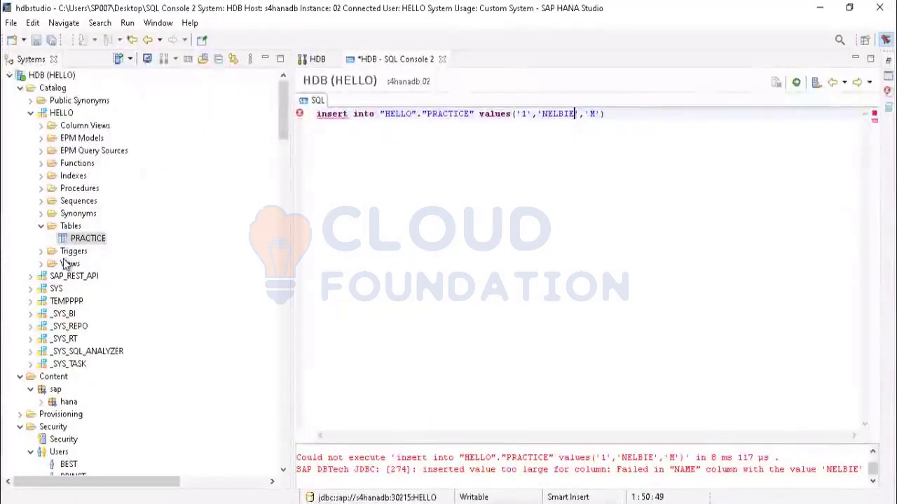
right_click(76, 240)
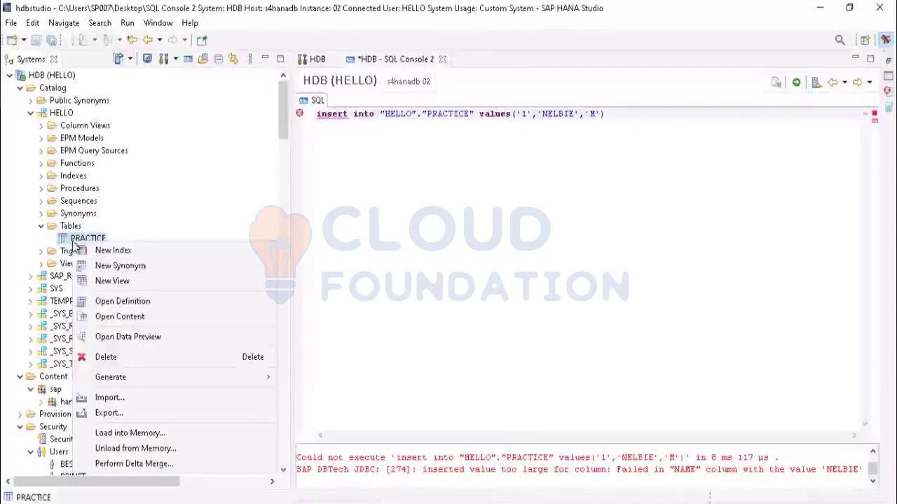
click(129, 287)
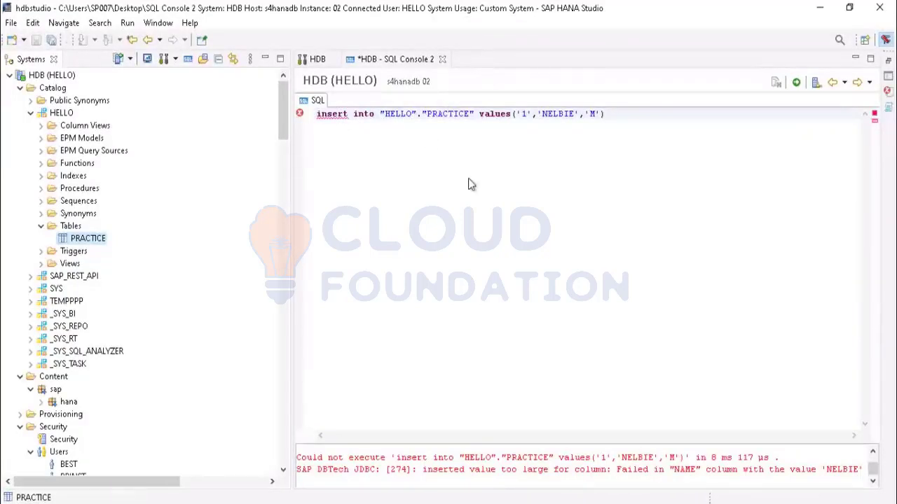
double_click(78, 238)
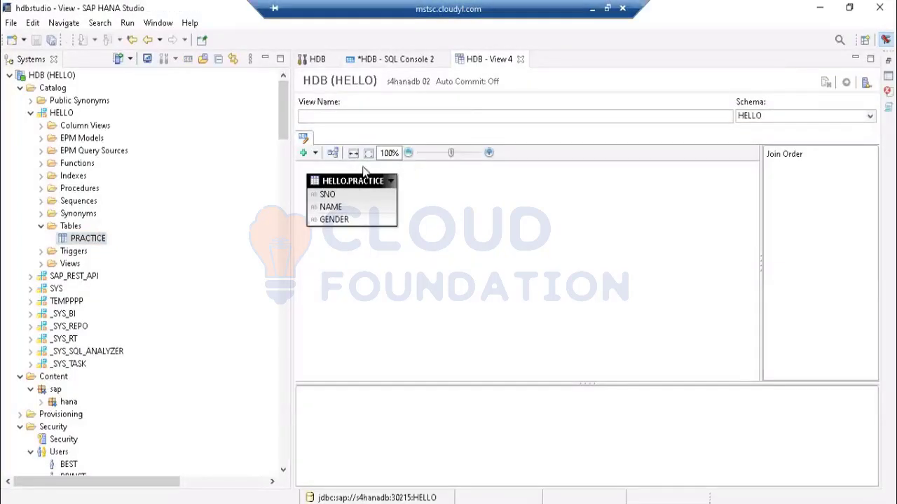
click(520, 59)
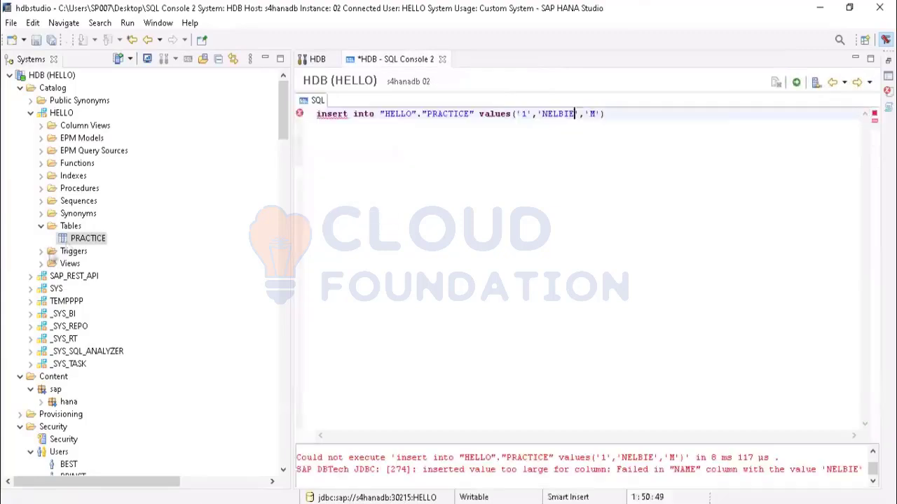
Delete the PRACTICE catalog object with the Restrict option and close SQL Console 2 without saving it
right_click(79, 242)
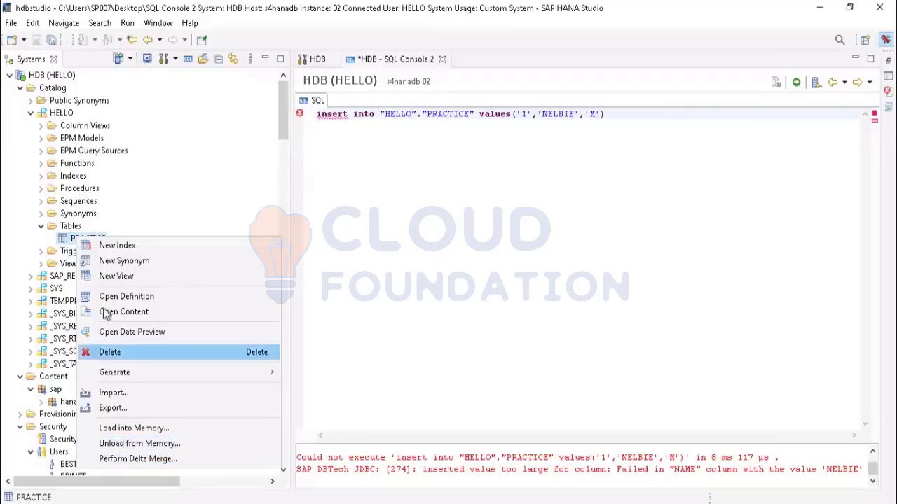
click(112, 352)
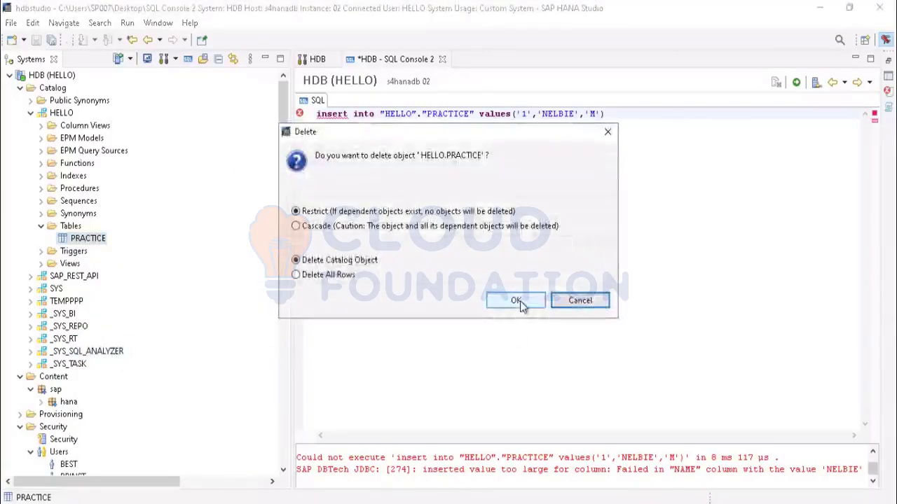
click(516, 301)
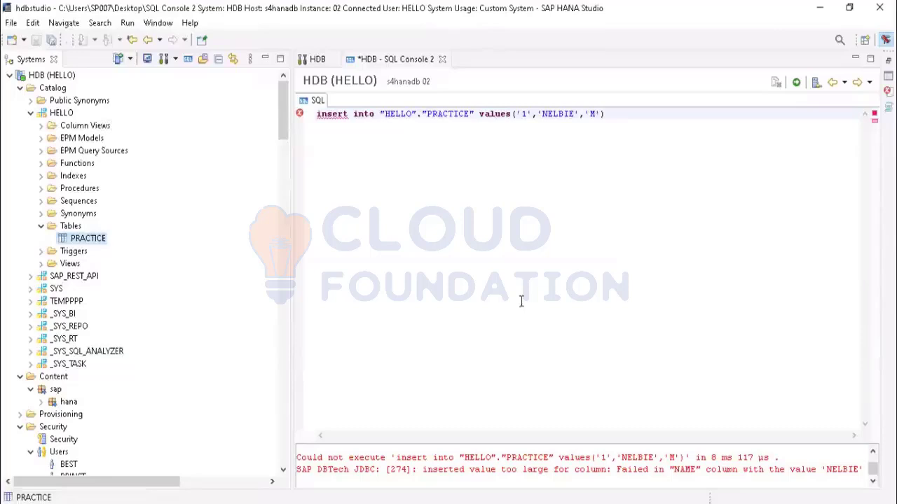
click(442, 59)
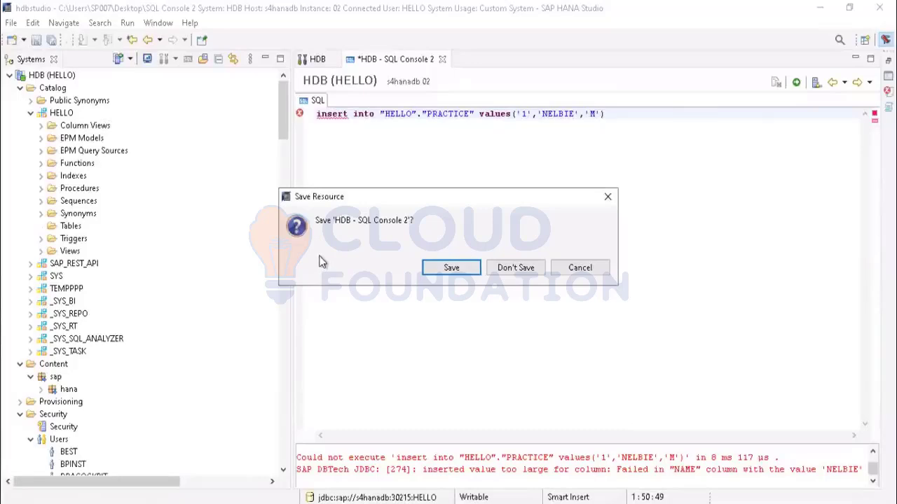
click(507, 271)
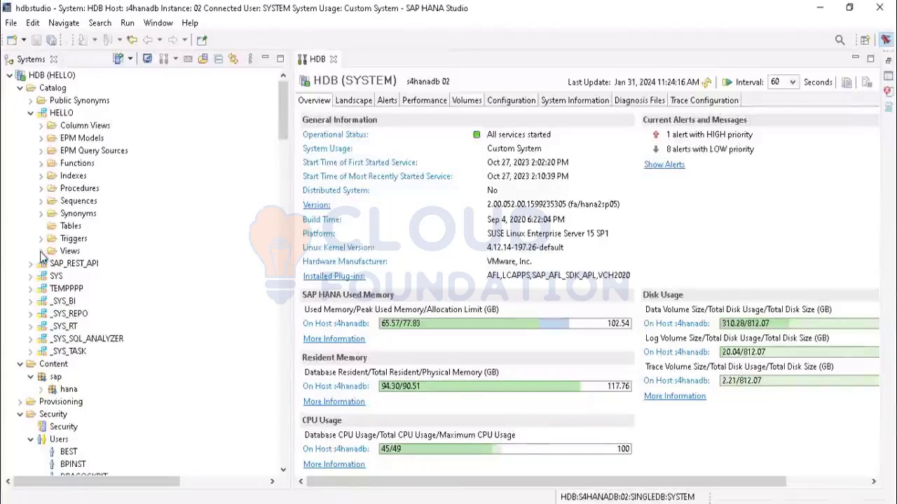
Start a new table in the Tables folder of the HELLO schema
click(40, 253)
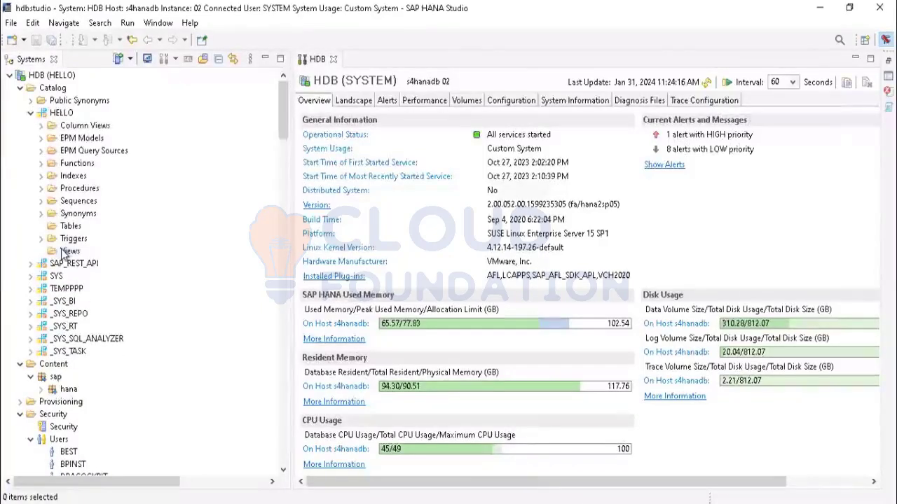
right_click(64, 252)
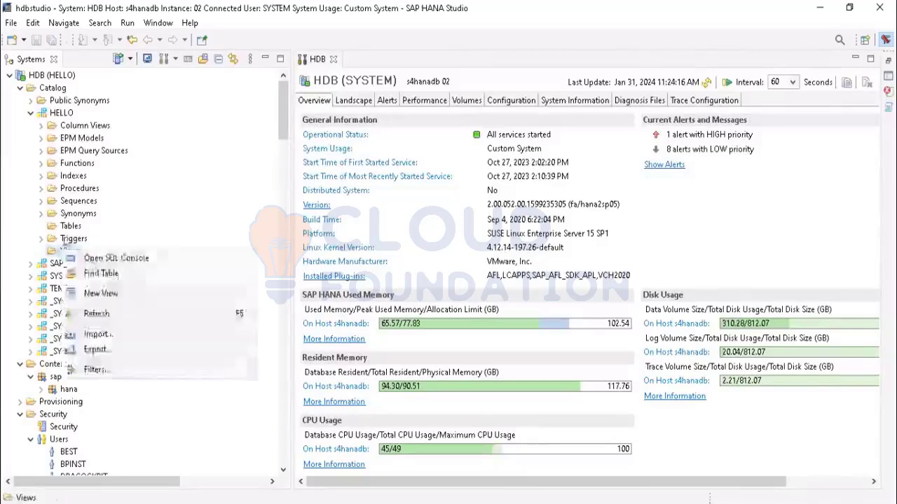
click(67, 226)
right_click(66, 226)
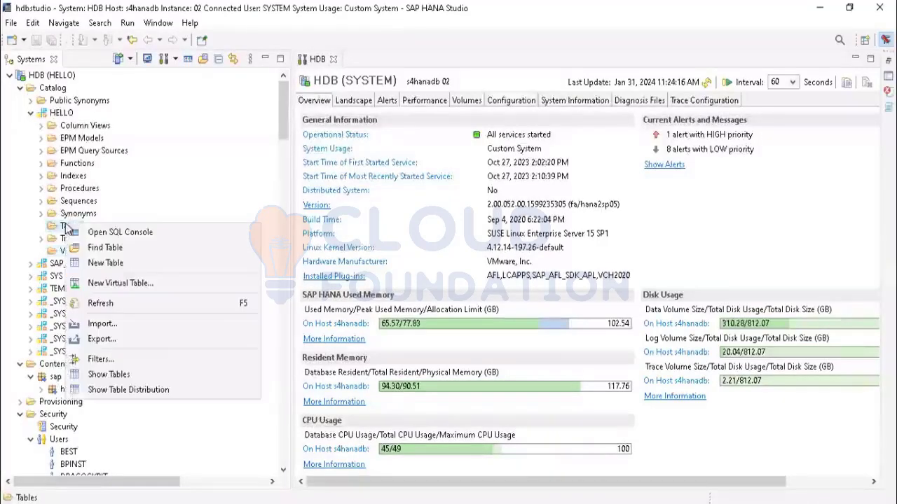
click(107, 263)
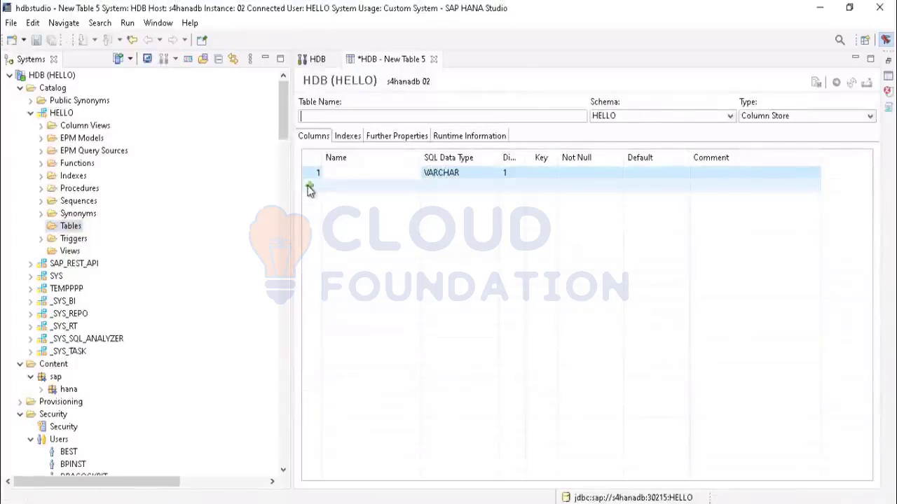
Name the first column of the new table SNO
click(349, 171)
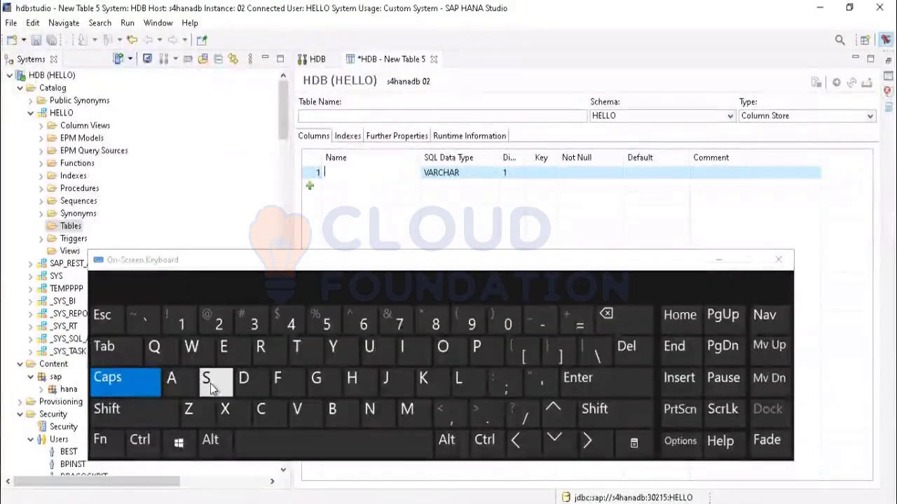
click(208, 388)
click(369, 410)
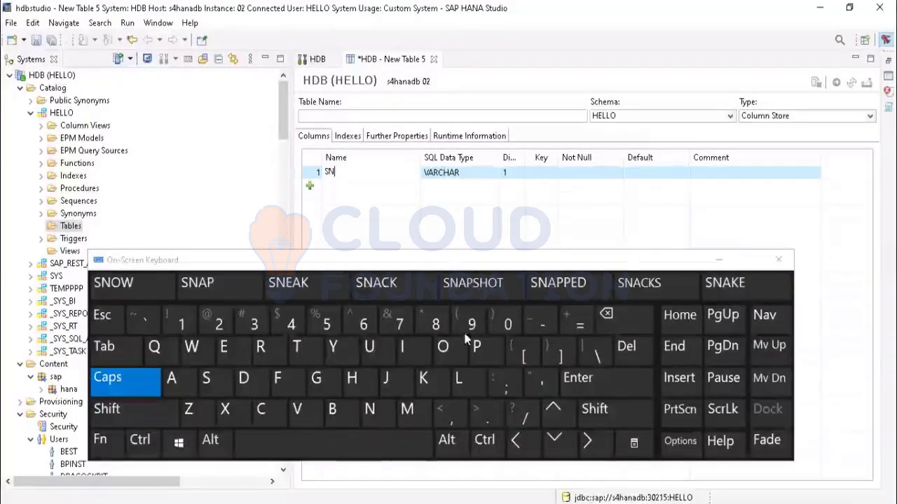
click(448, 350)
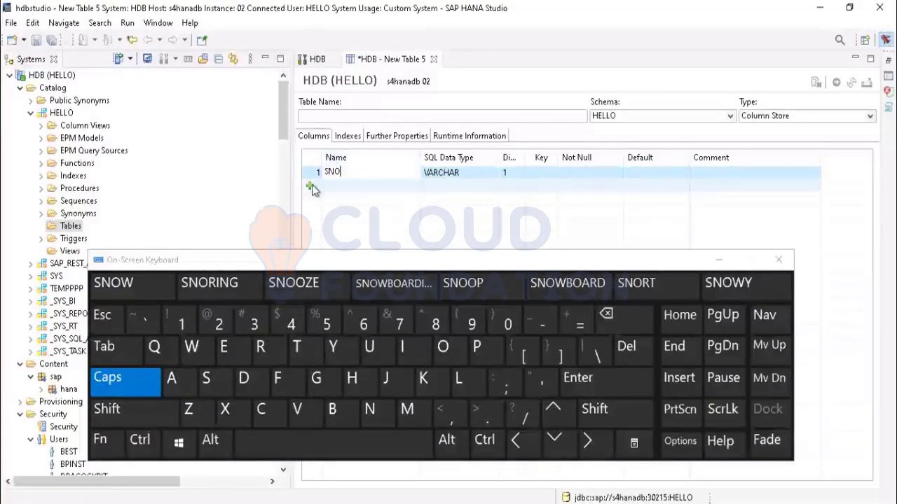
Set the SQL data type of the SNO column to INTEGER
click(457, 173)
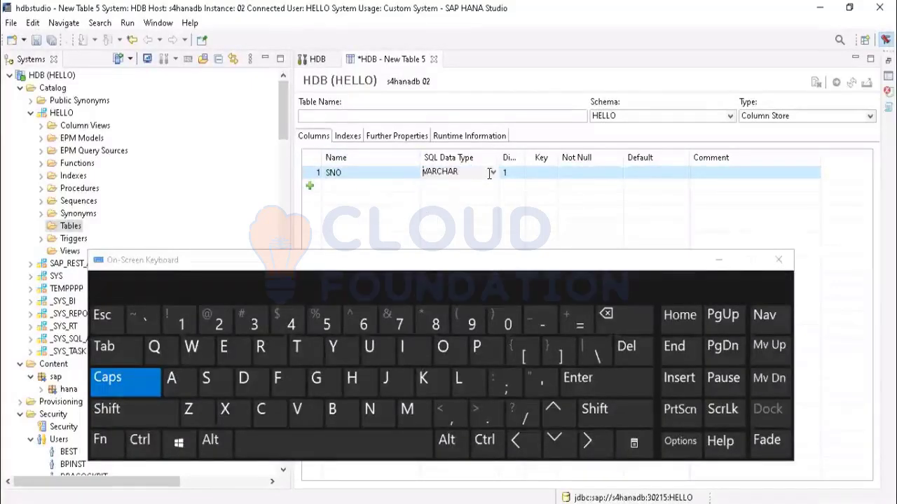
click(493, 172)
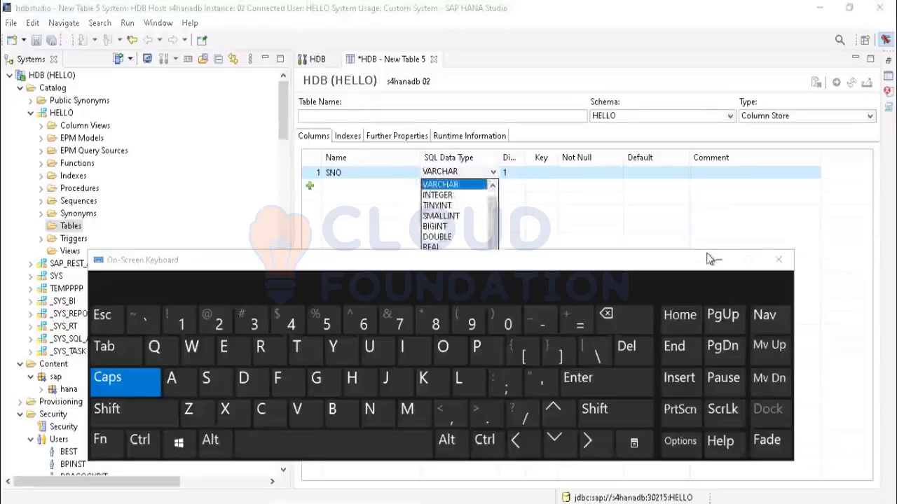
click(714, 260)
click(475, 173)
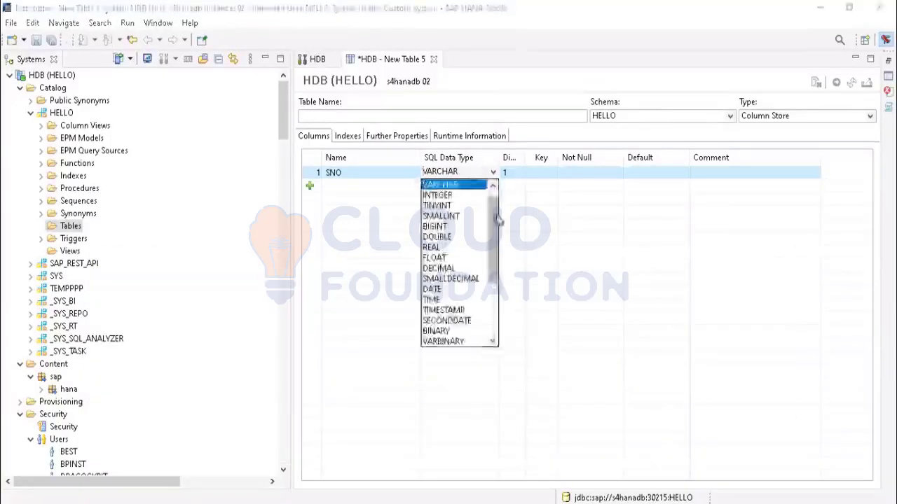
drag(496, 222, 490, 203)
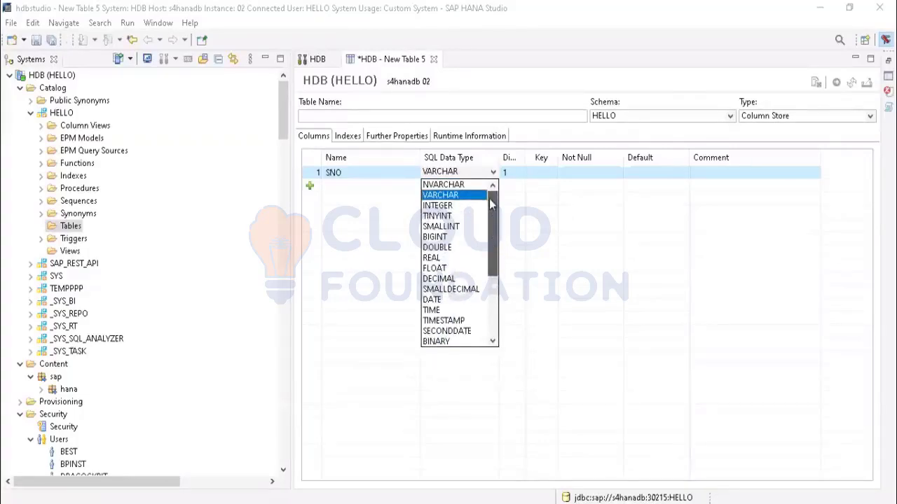
click(440, 206)
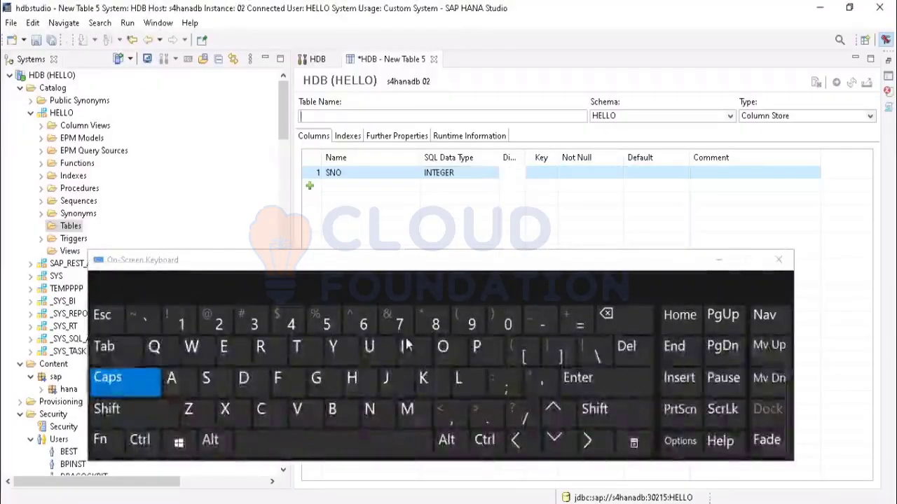
click(369, 347)
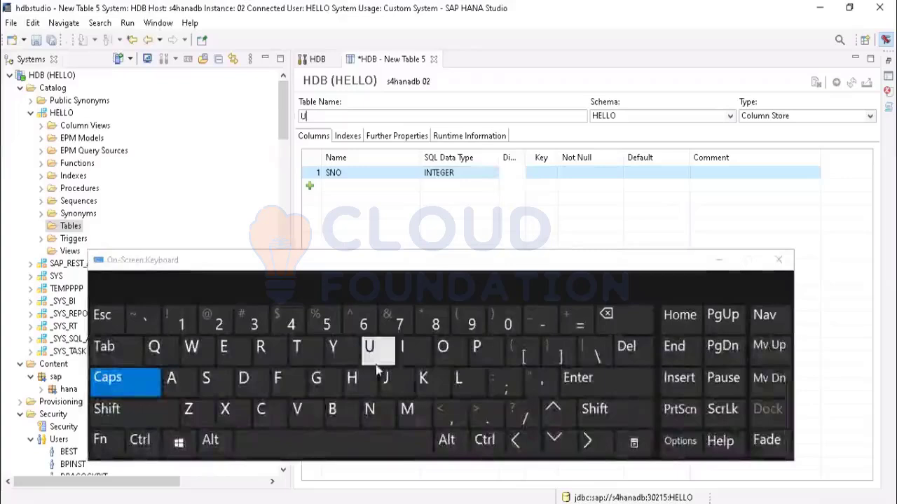
click(607, 314)
Mark the SNO column as a key column, leaving its default and comment empty
click(549, 174)
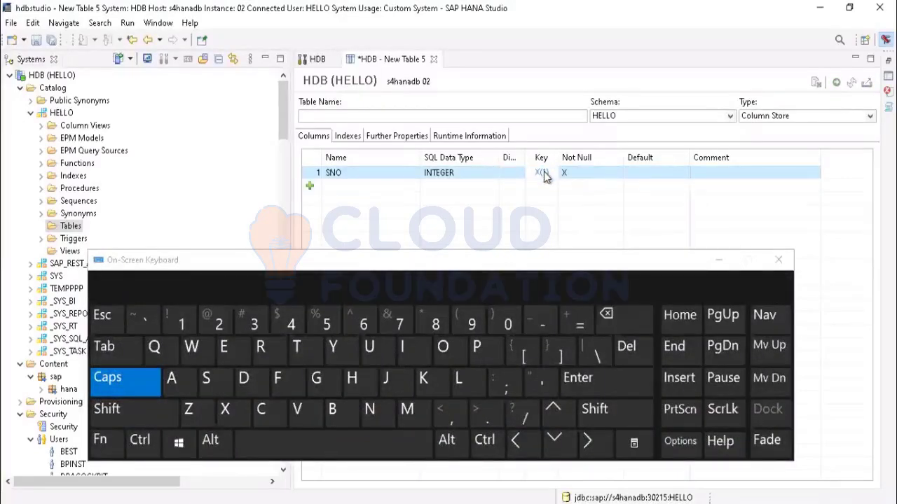
click(647, 176)
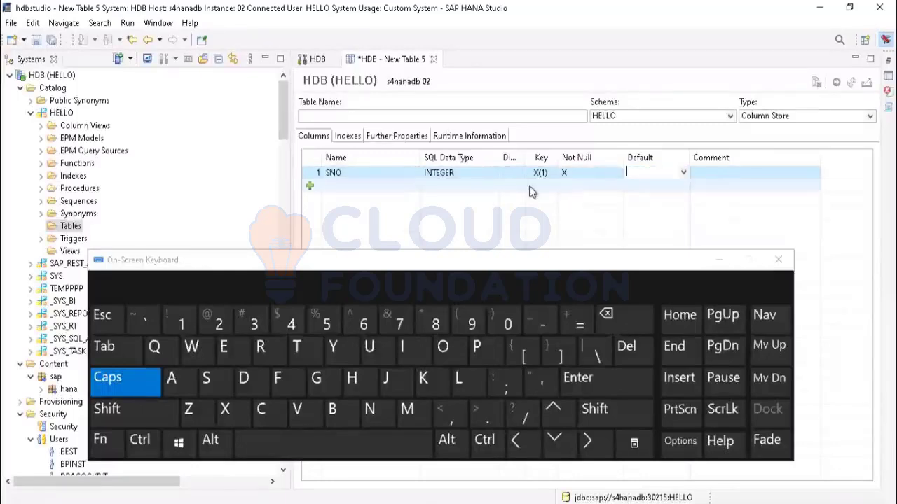
click(686, 175)
click(714, 185)
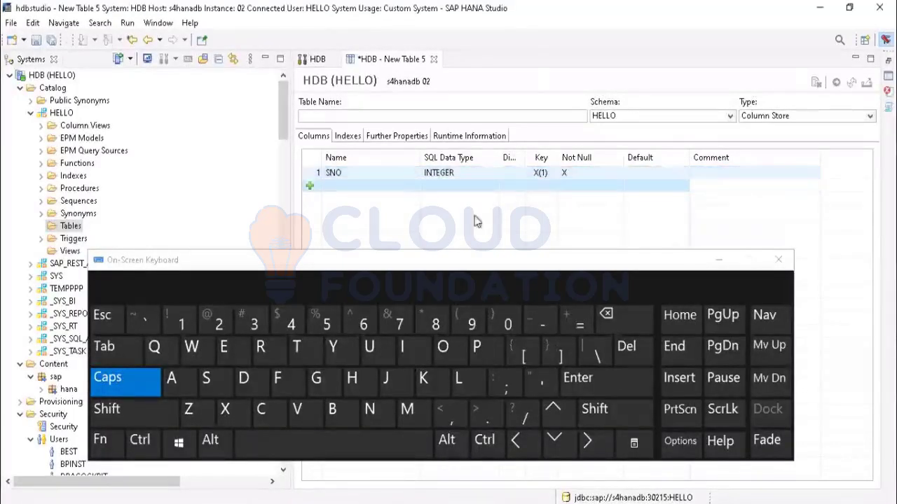
Add a second column to the table and name it NAME
click(310, 188)
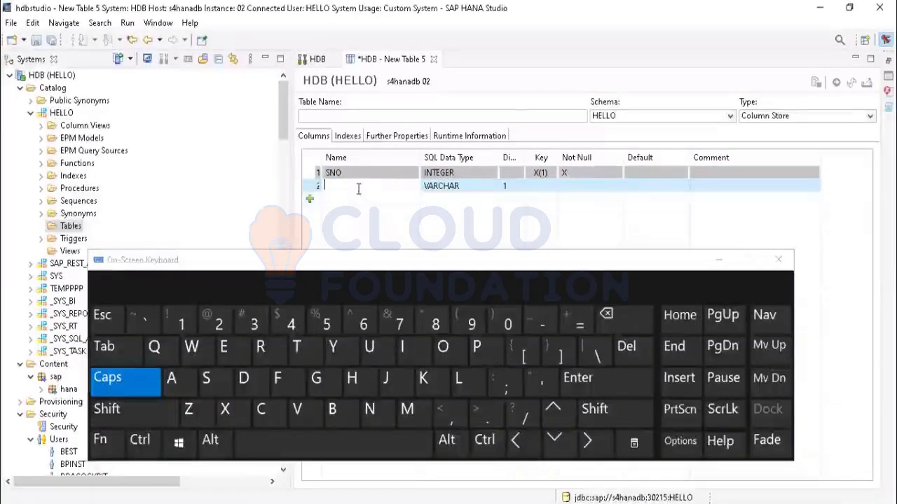
click(369, 409)
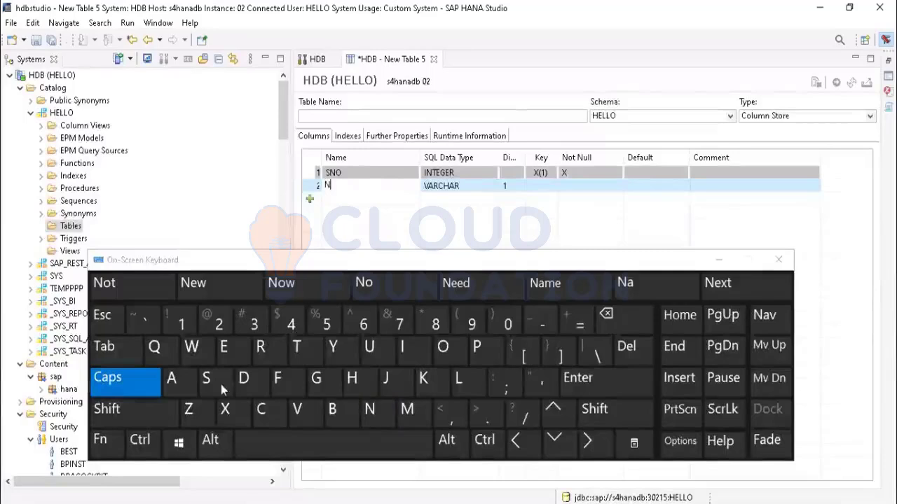
click(172, 380)
click(406, 409)
click(224, 347)
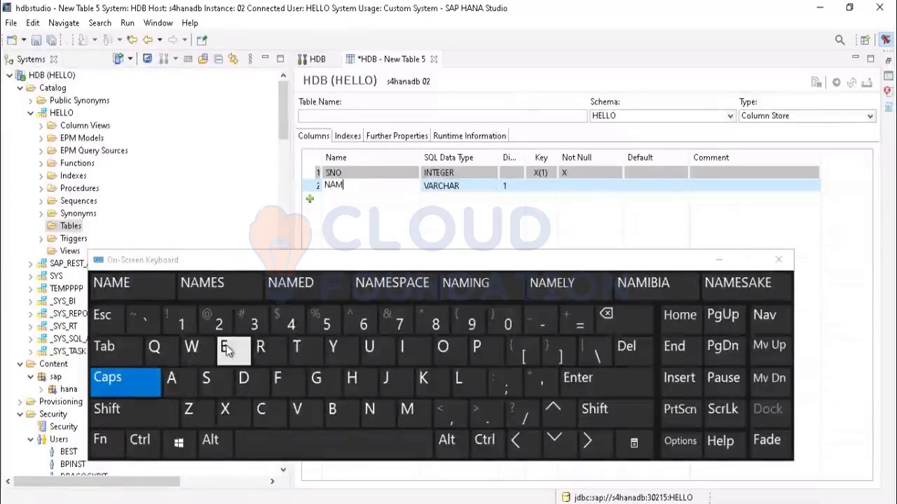
Look through the SQL data types available for the NAME column
click(469, 190)
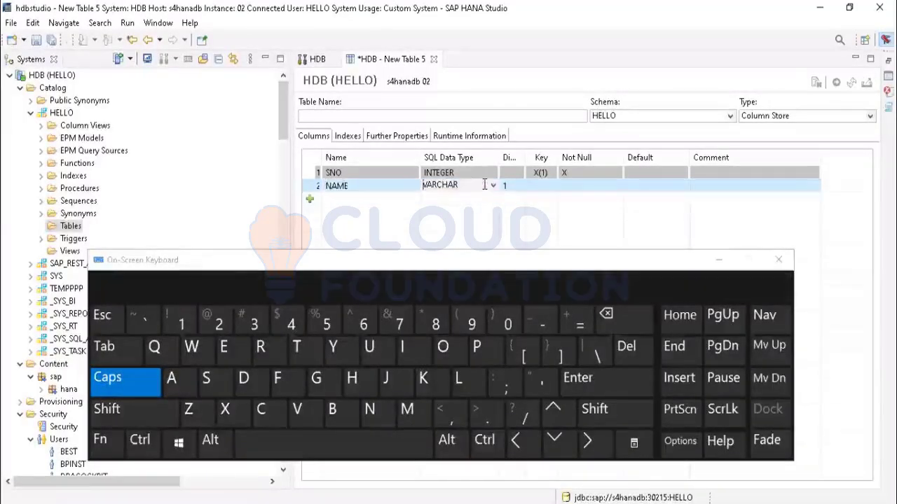
click(494, 186)
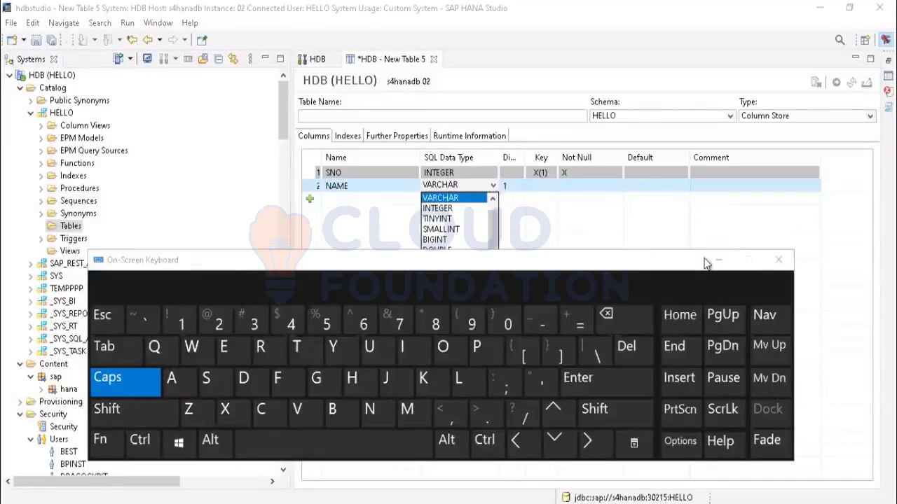
click(718, 260)
click(492, 186)
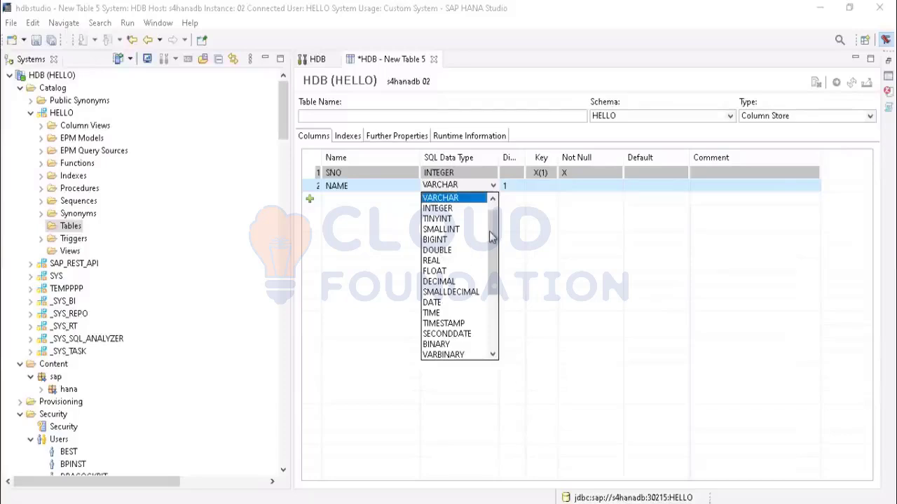
mouse_move(491, 237)
mouse_down()
mouse_move(490, 306)
mouse_move(491, 222)
mouse_up()
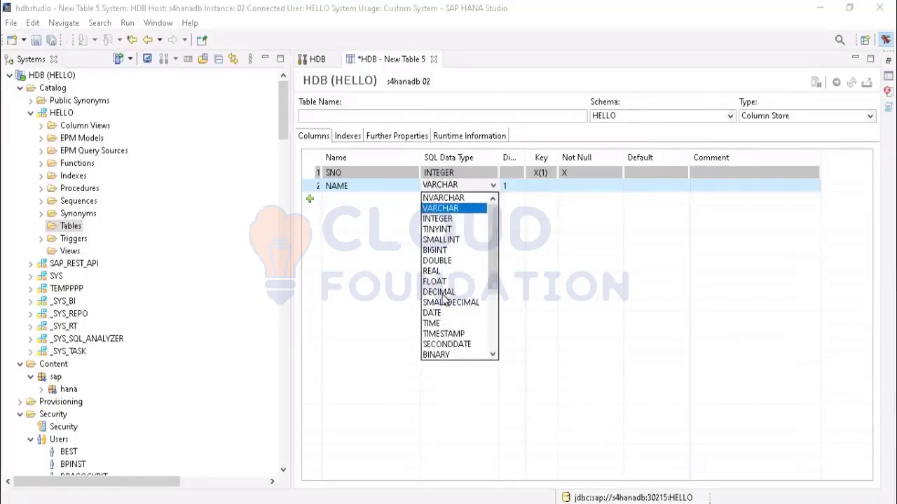
drag(497, 252, 490, 337)
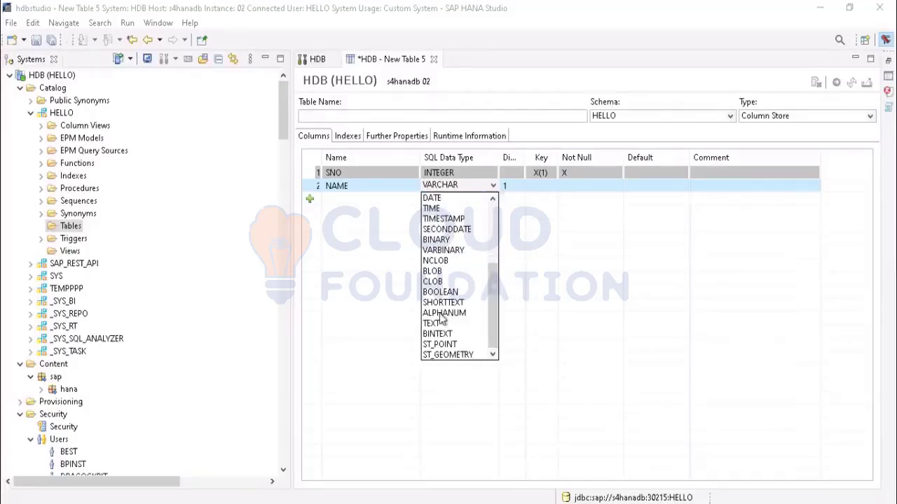
Keep VARCHAR for the NAME column and mark it as a key column, leaving its default and comment empty
click(535, 187)
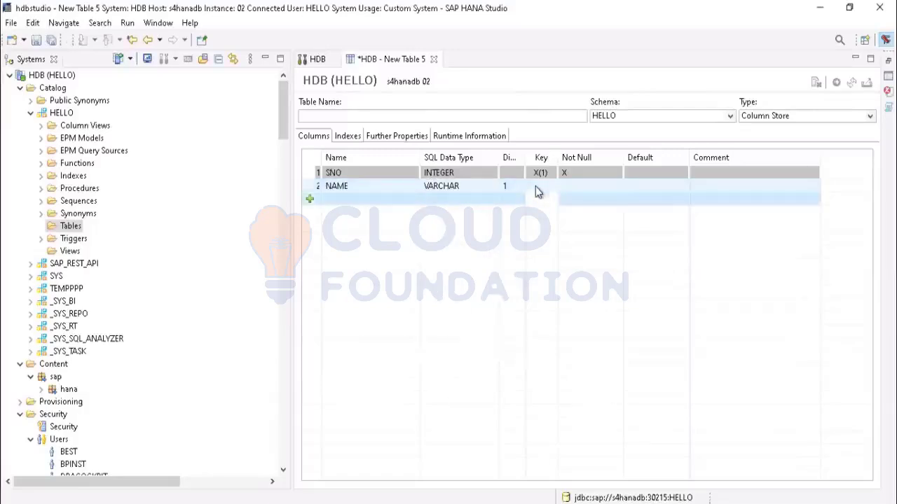
click(587, 194)
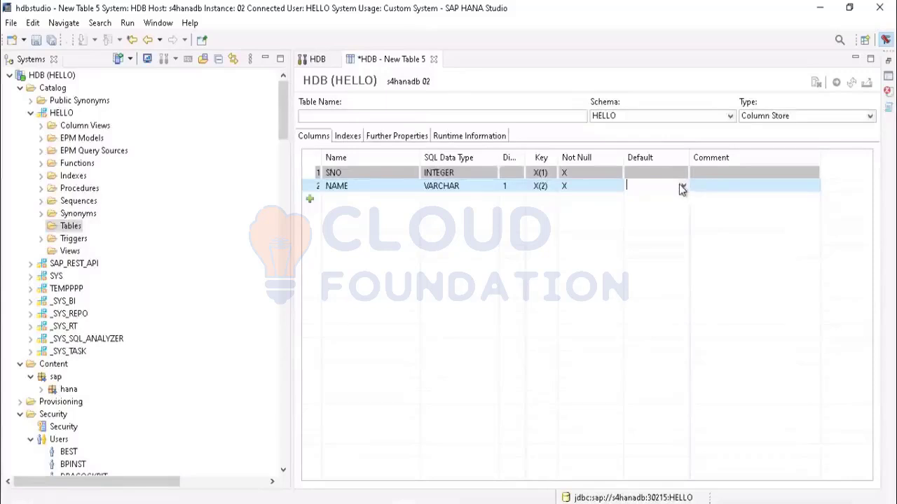
click(684, 188)
click(697, 190)
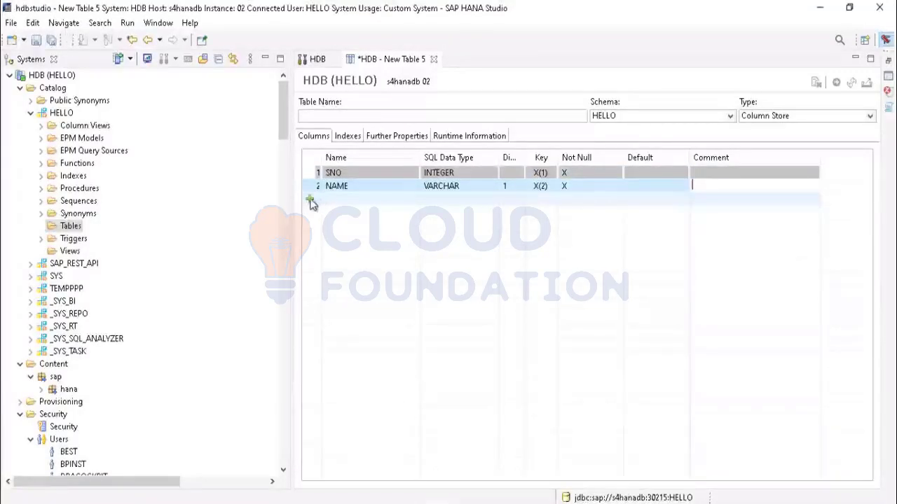
Add a third column to the table and try to name it GENDER
click(310, 201)
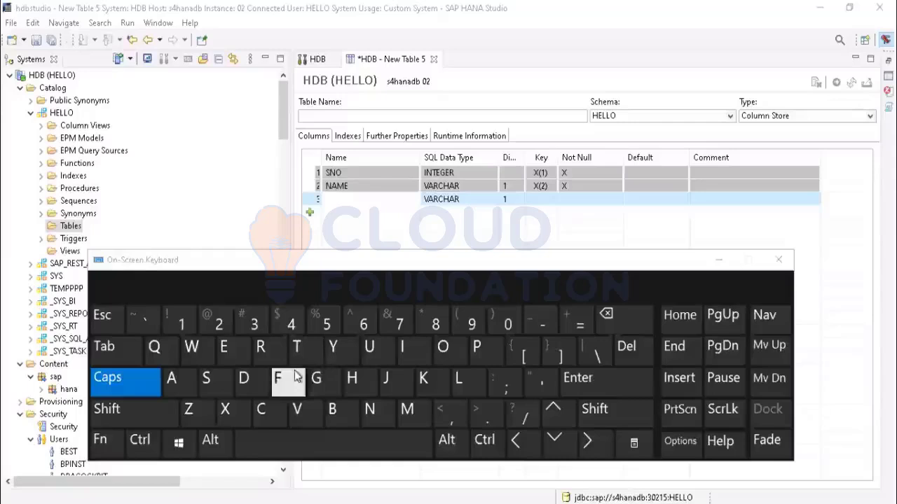
click(317, 380)
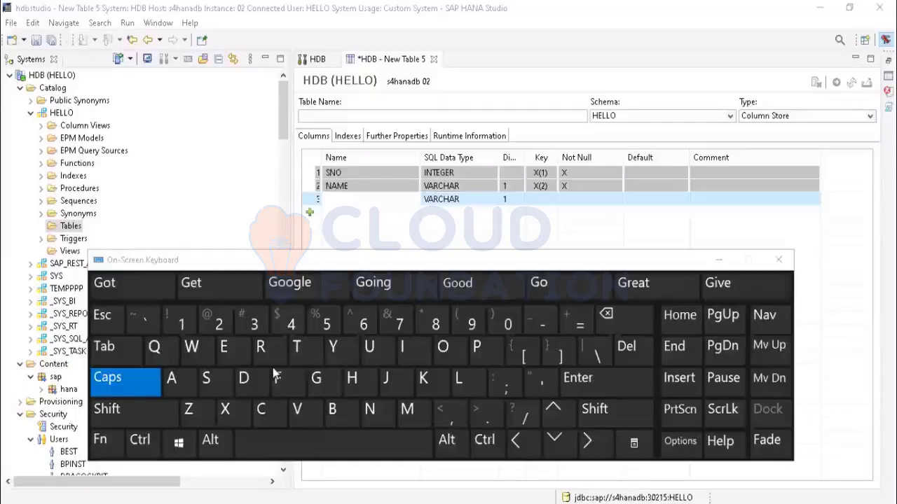
click(224, 346)
click(369, 409)
click(243, 377)
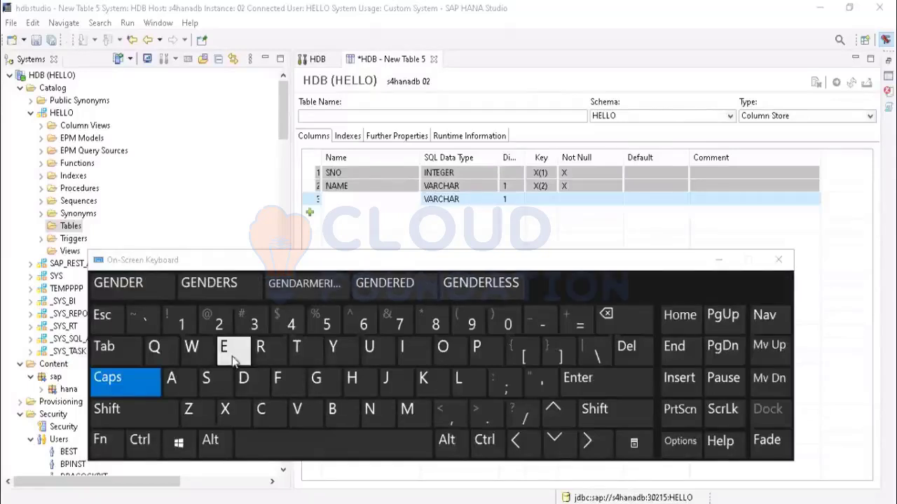
click(228, 350)
click(261, 348)
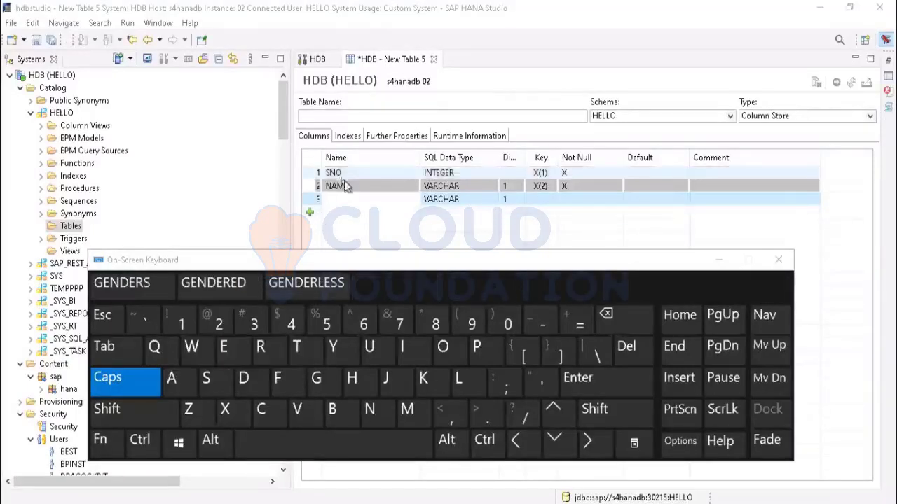
click(777, 260)
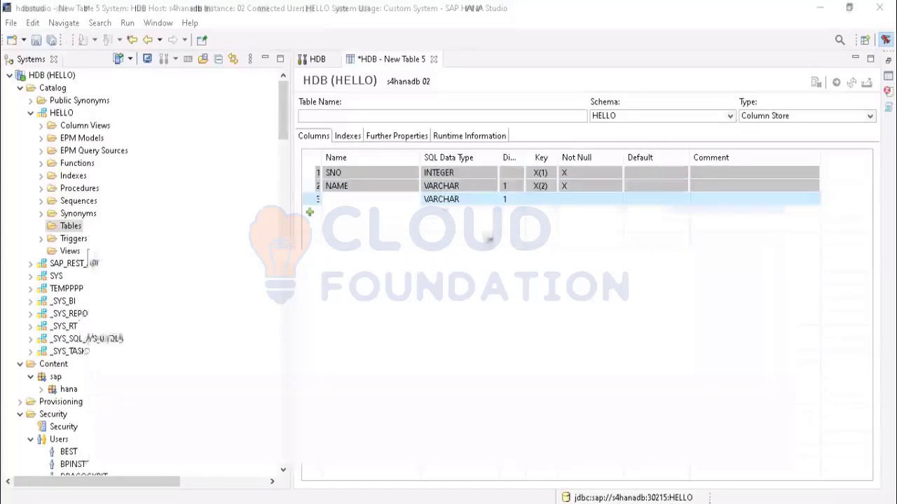
Set the dimension of the NAME column to 10
click(357, 188)
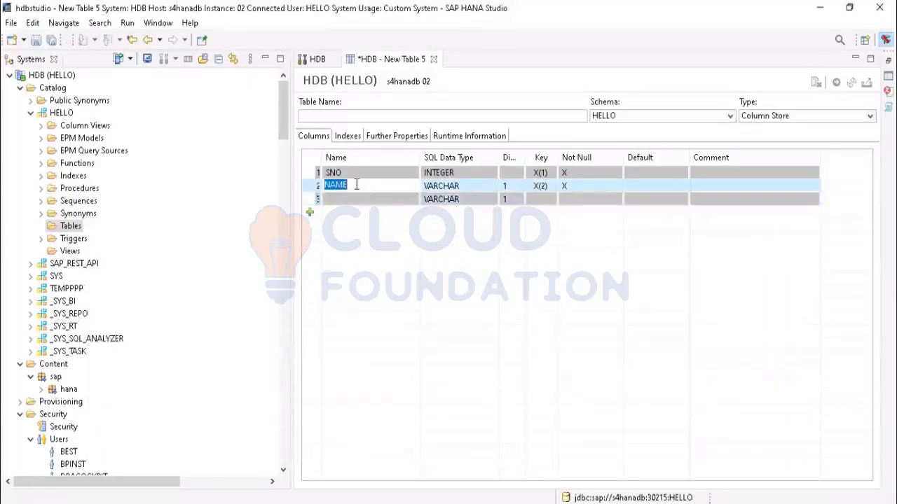
click(356, 184)
click(514, 187)
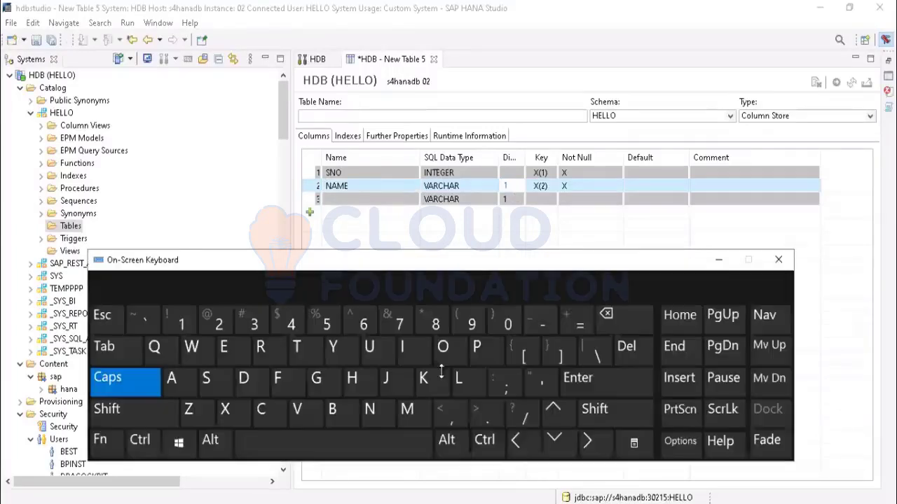
click(607, 315)
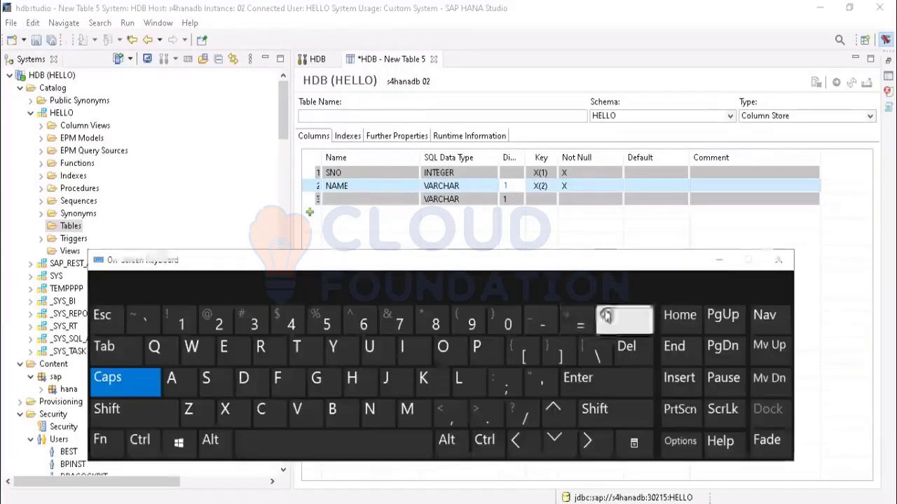
click(513, 188)
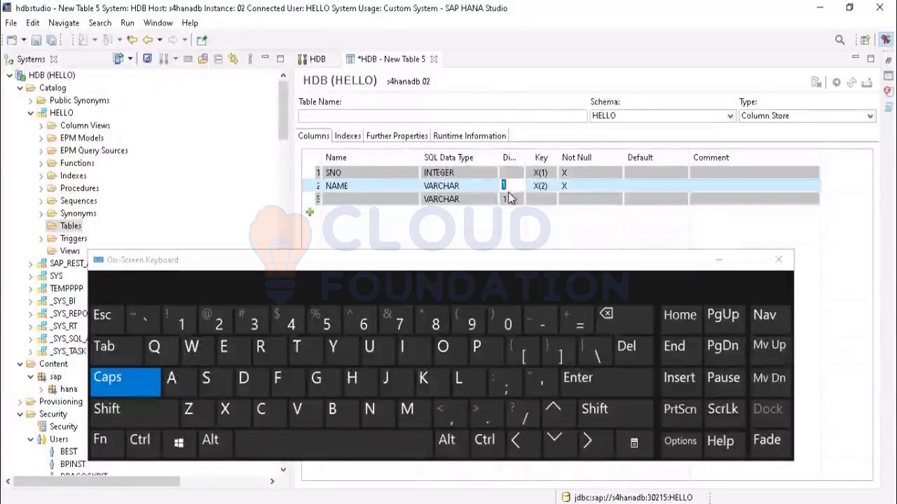
click(609, 319)
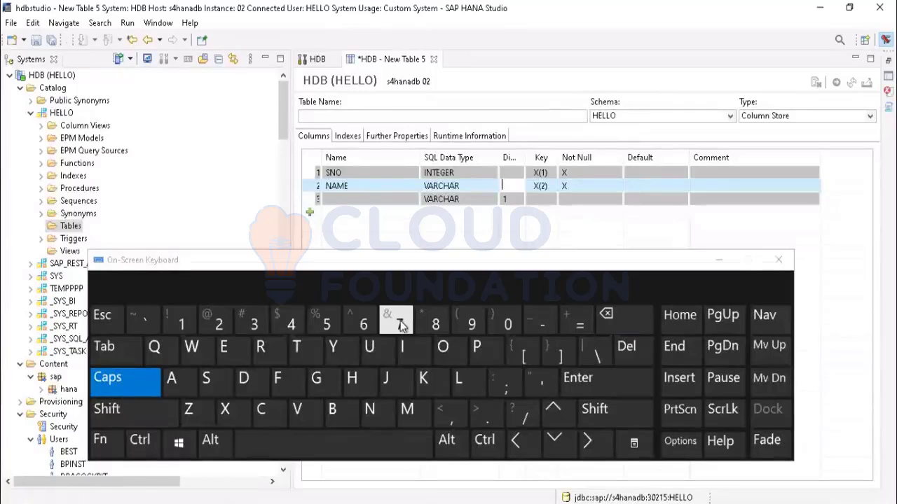
click(402, 327)
click(610, 318)
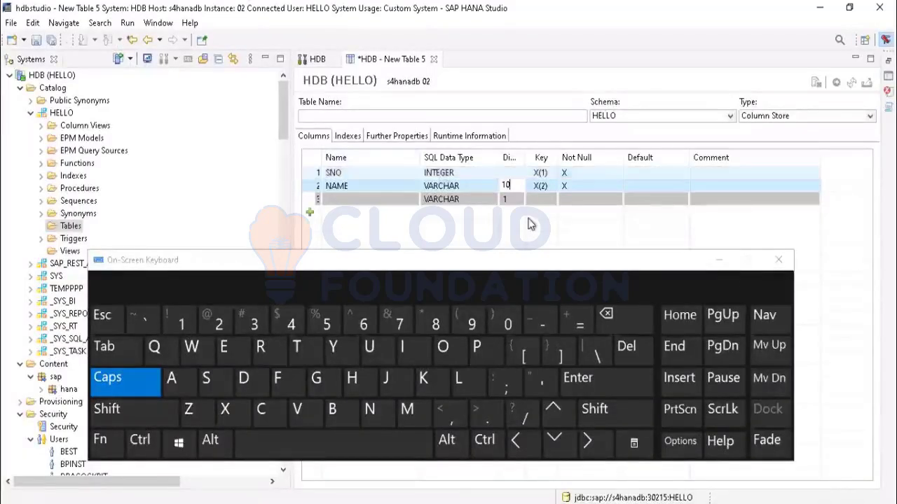
click(718, 260)
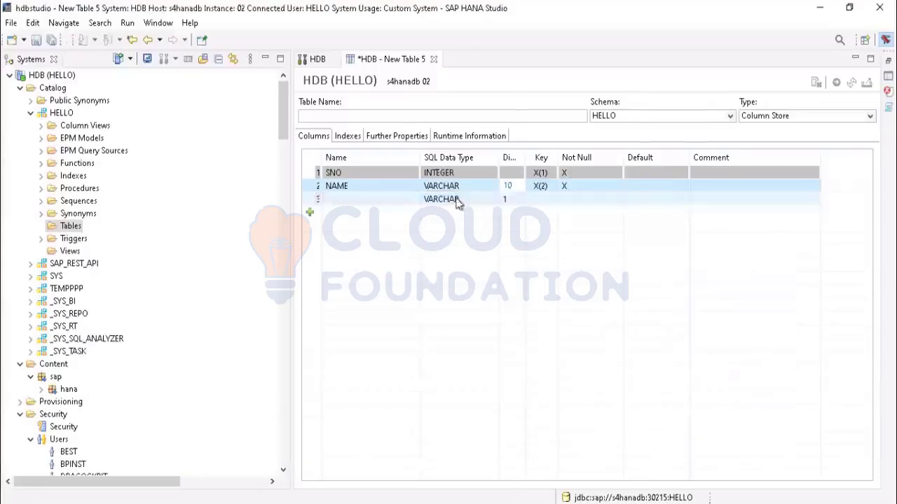
Name the table's third column GENDER
click(438, 199)
click(507, 172)
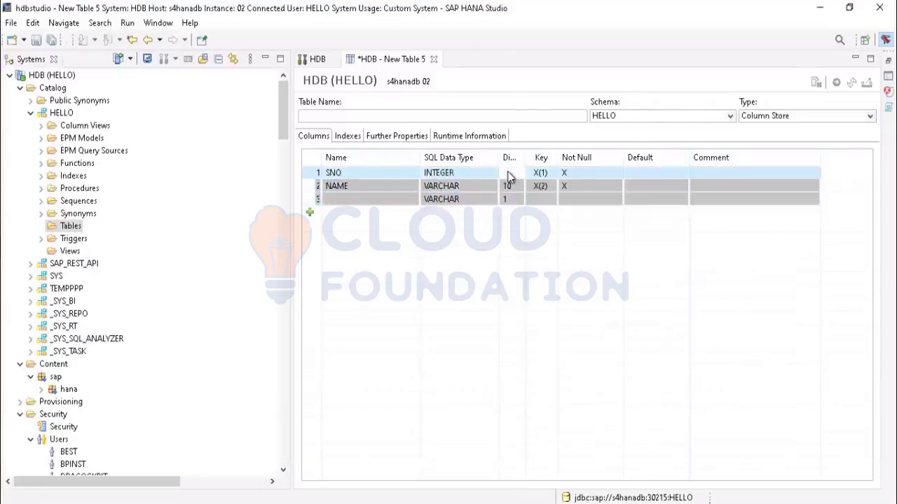
click(339, 197)
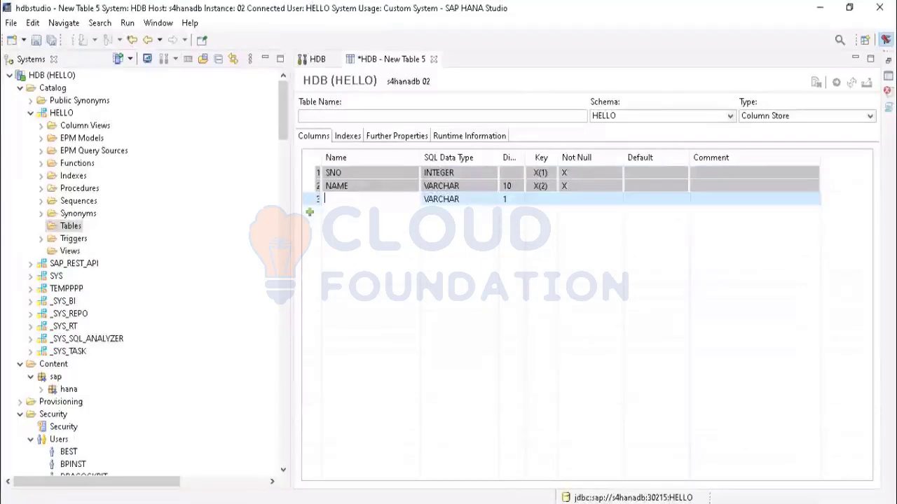
click(386, 502)
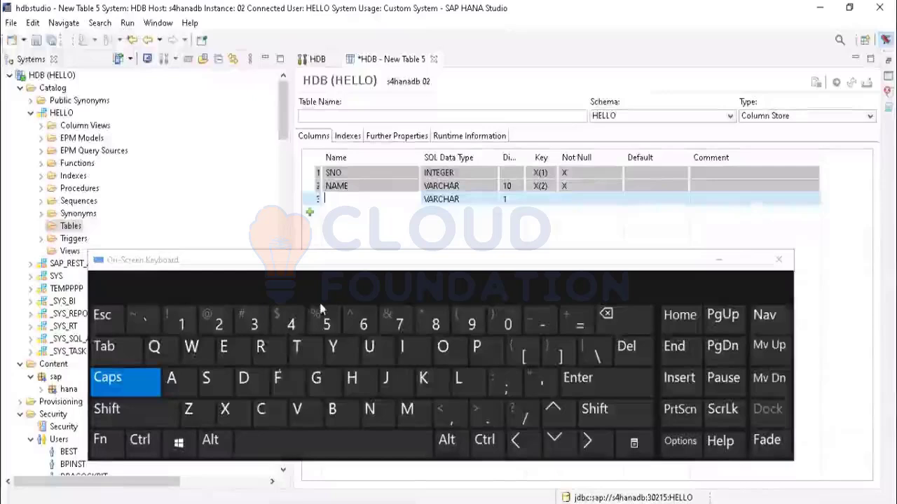
click(316, 378)
click(224, 346)
click(370, 411)
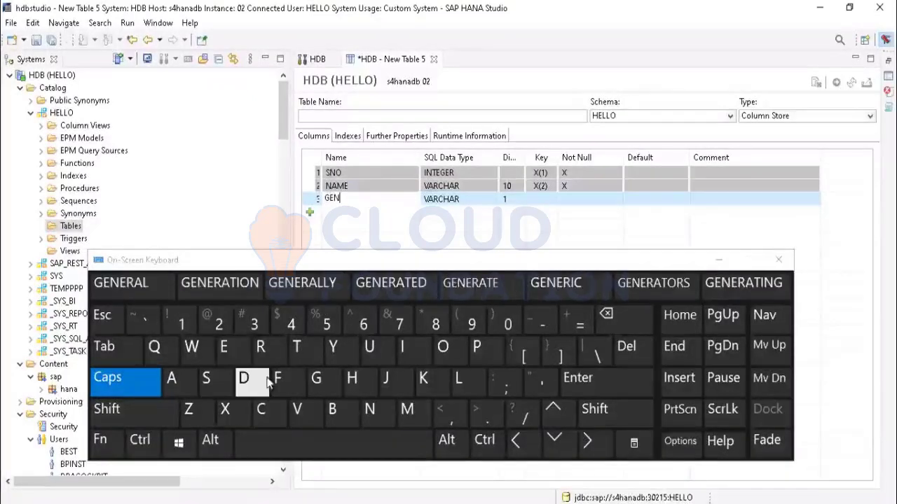
click(223, 346)
click(260, 347)
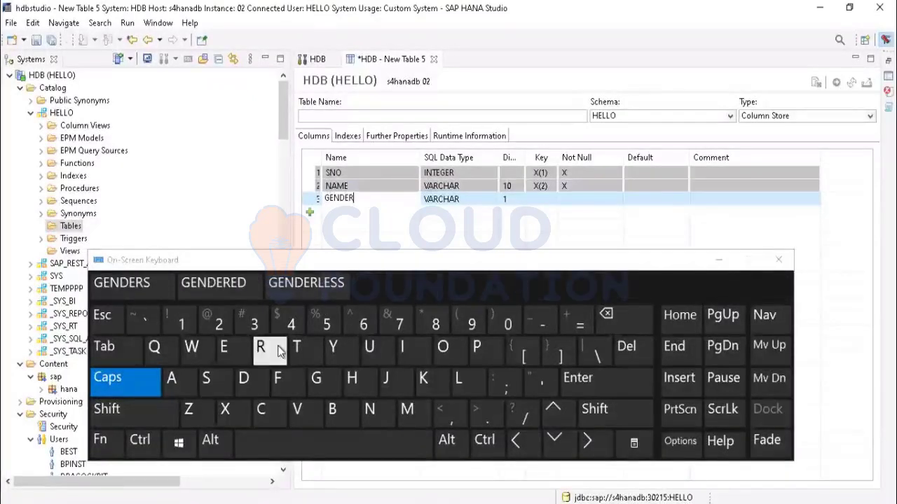
Set the dimension of the GENDER column to 1 and mark it as a key column
click(518, 200)
click(608, 313)
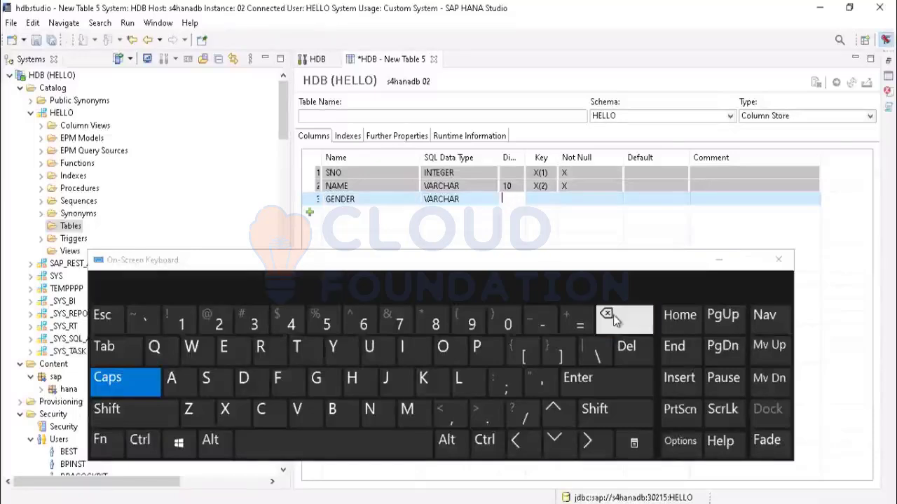
click(179, 322)
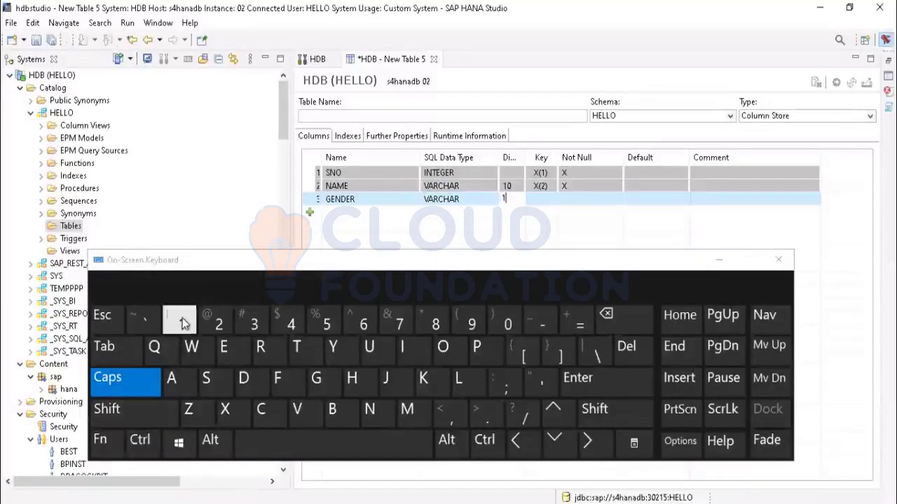
click(719, 261)
click(546, 199)
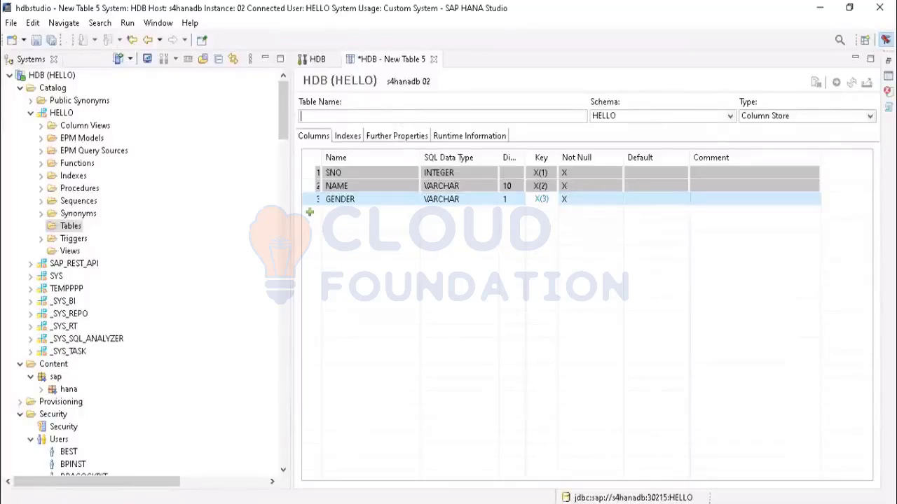
Name the new table PRACTICE and create it in the HELLO schema as a column-store table
key(alt+Tab)
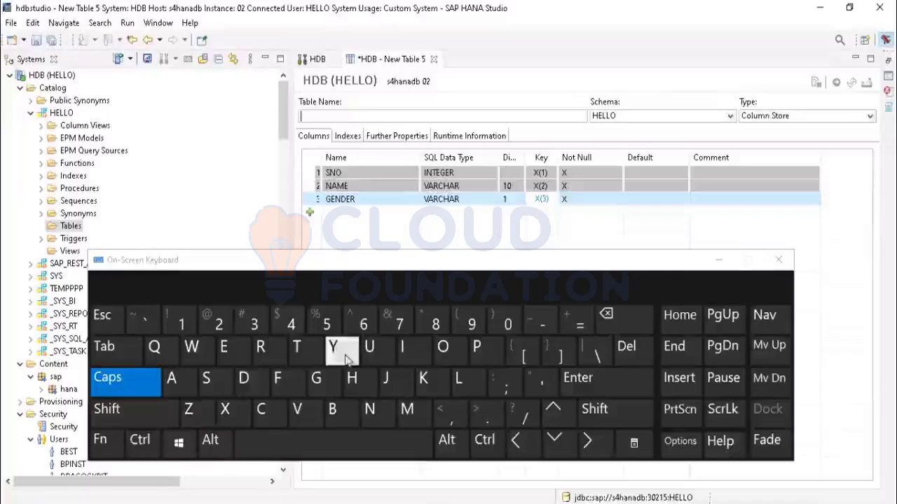
click(478, 349)
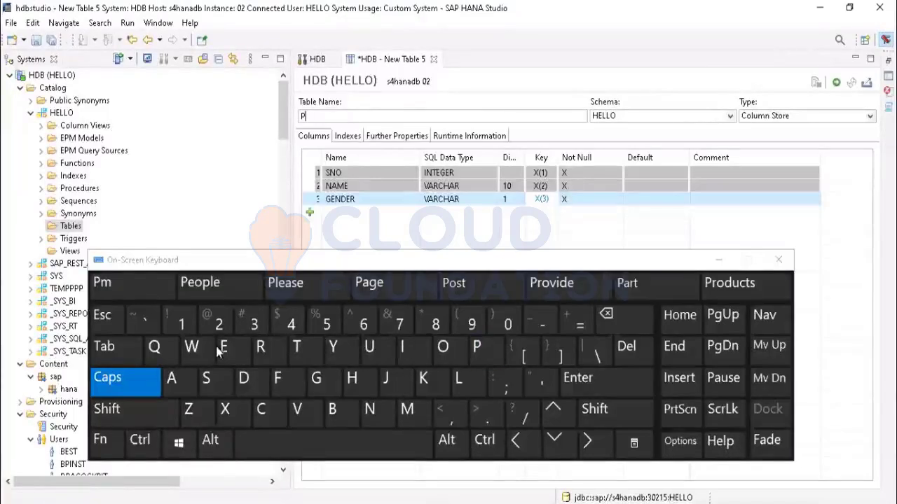
click(260, 346)
click(172, 377)
click(261, 410)
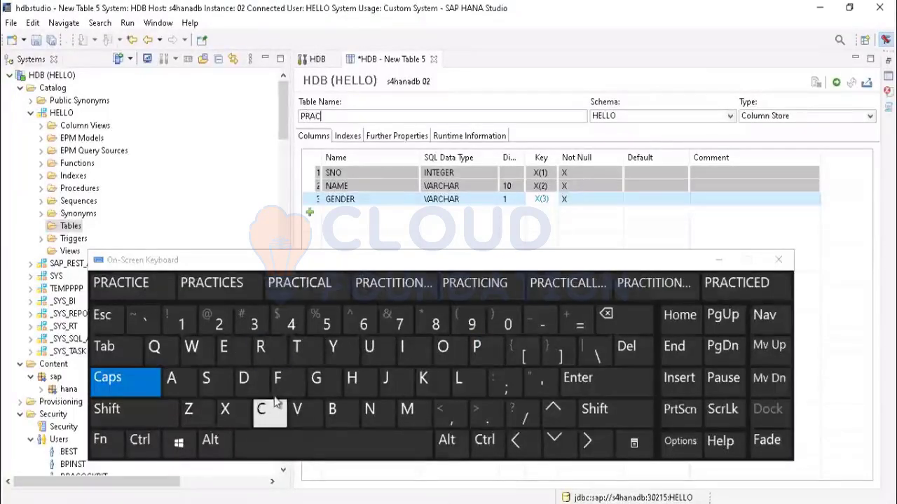
click(296, 346)
click(140, 282)
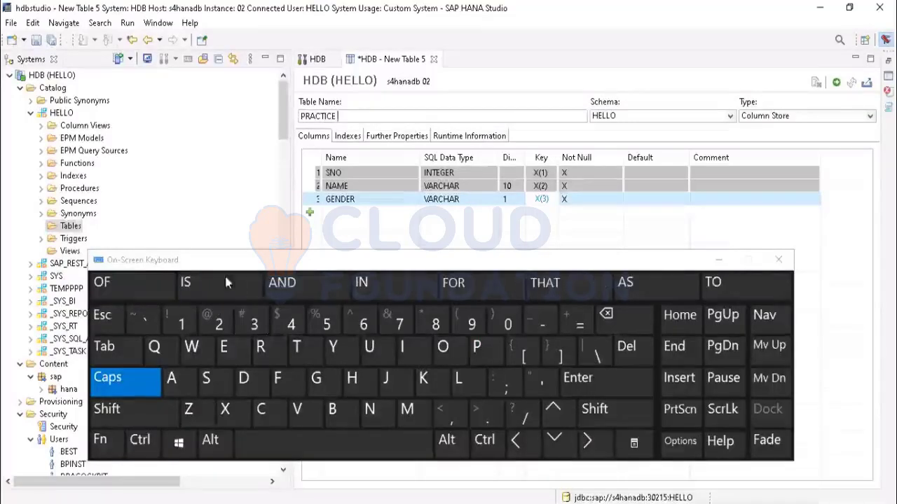
click(621, 318)
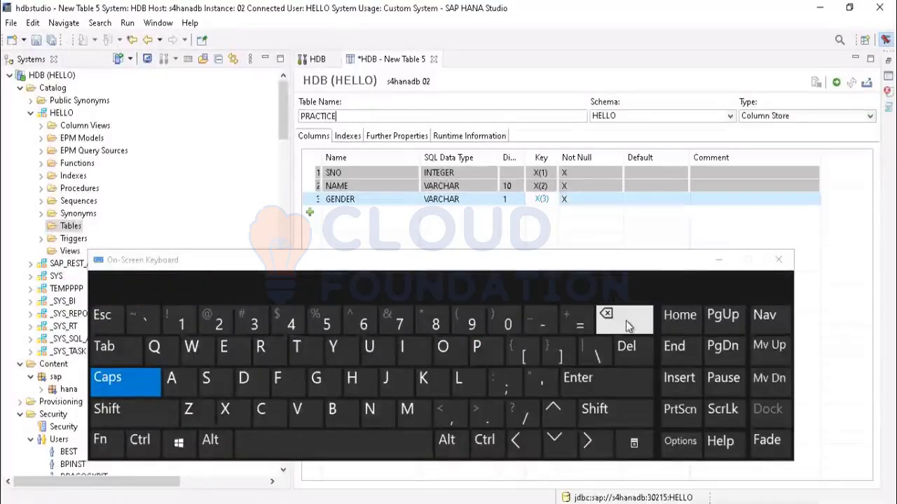
click(836, 82)
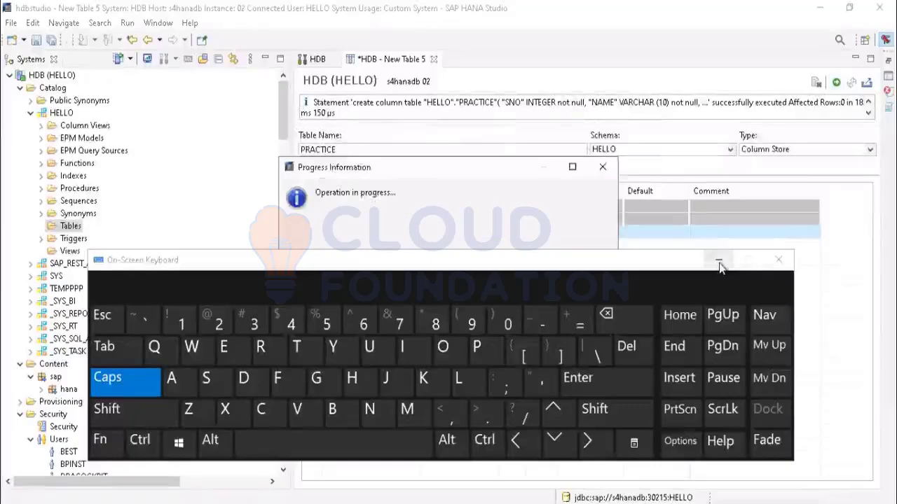
click(719, 259)
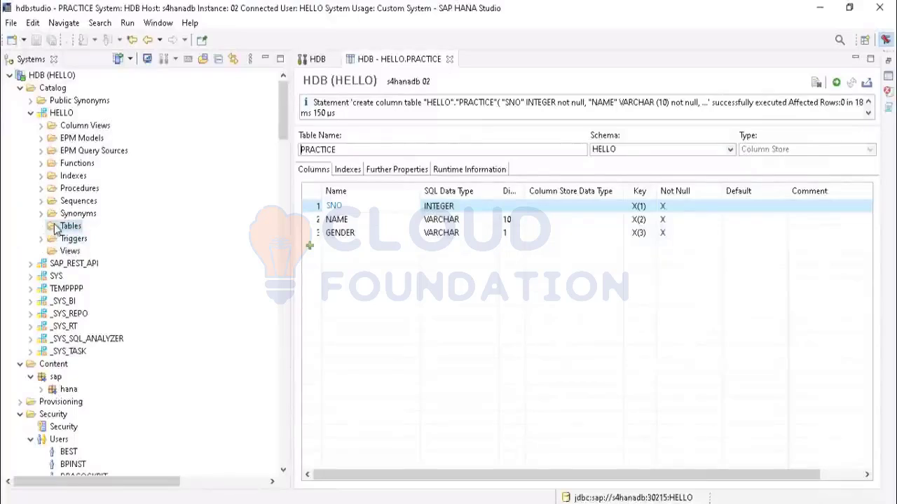
Refresh the HELLO schema's Tables folder and open the definition of the PRACTICE table
right_click(79, 230)
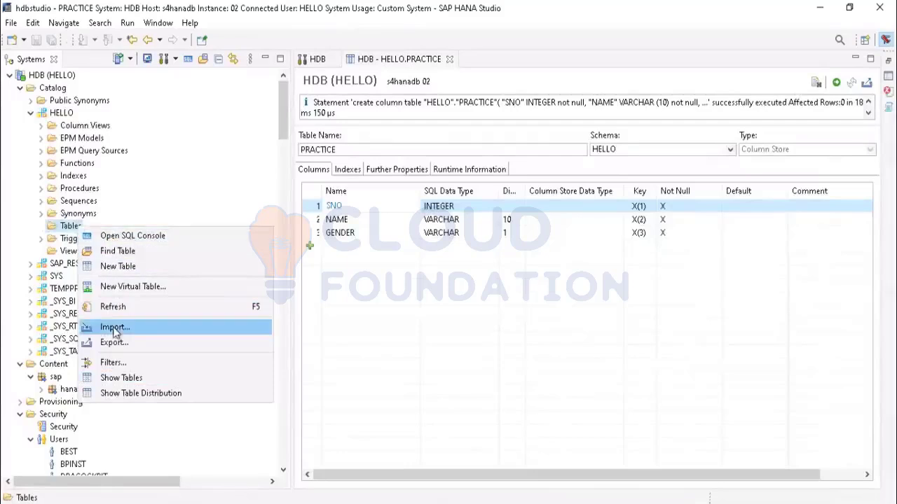
click(117, 308)
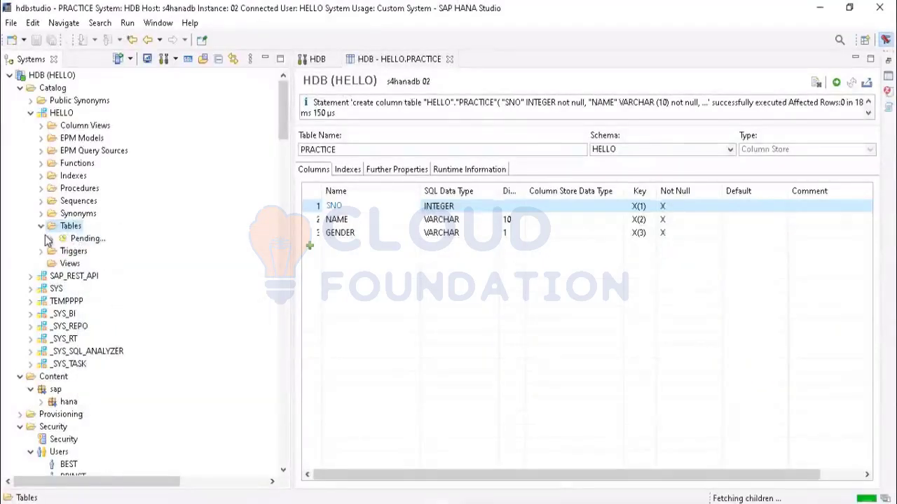
right_click(87, 240)
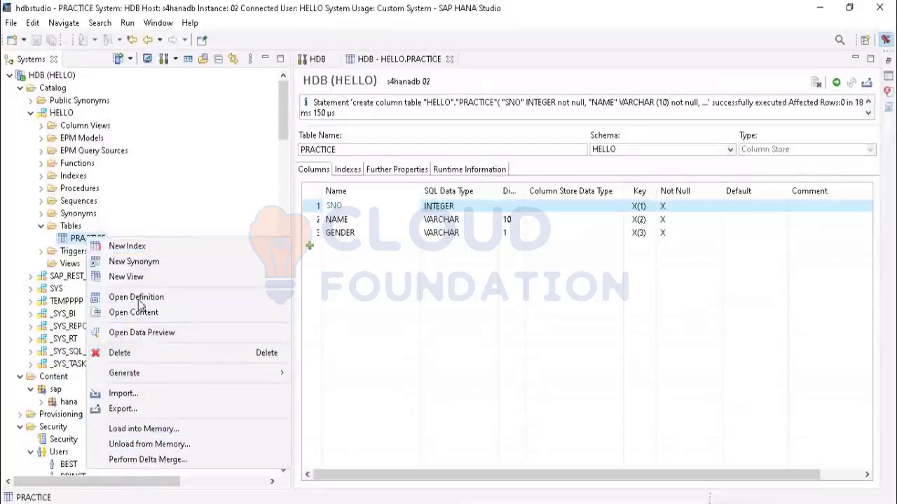
click(70, 241)
double_click(83, 238)
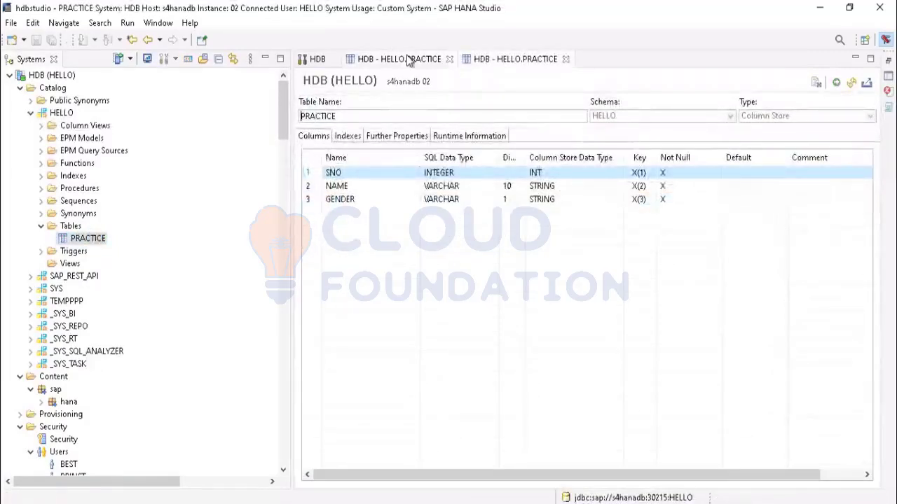
Generate an insert statement for the PRACTICE table
right_click(73, 244)
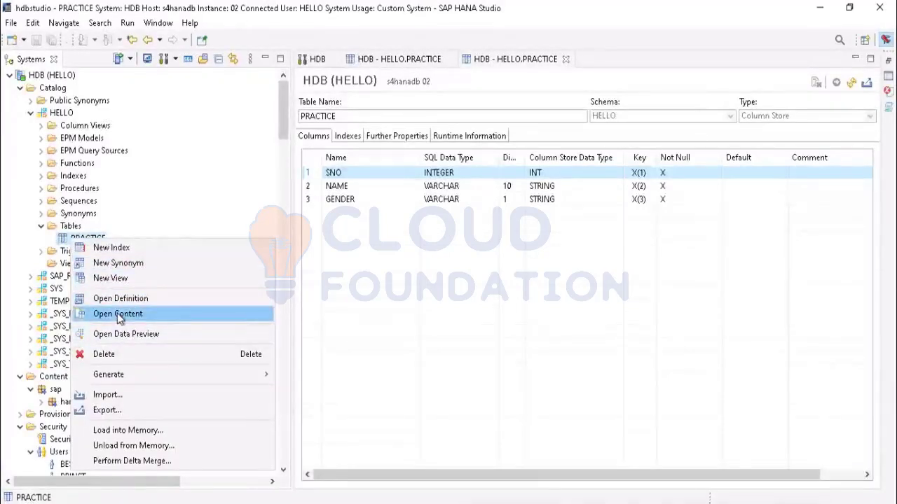
click(371, 233)
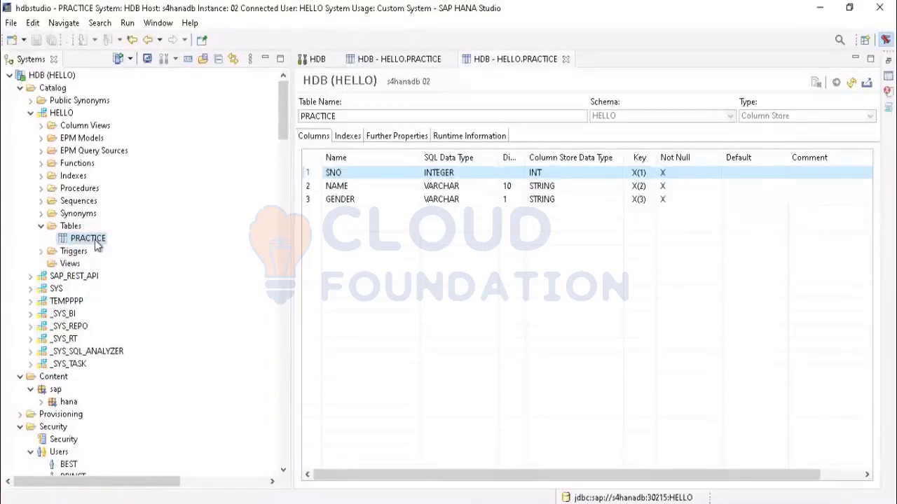
right_click(77, 241)
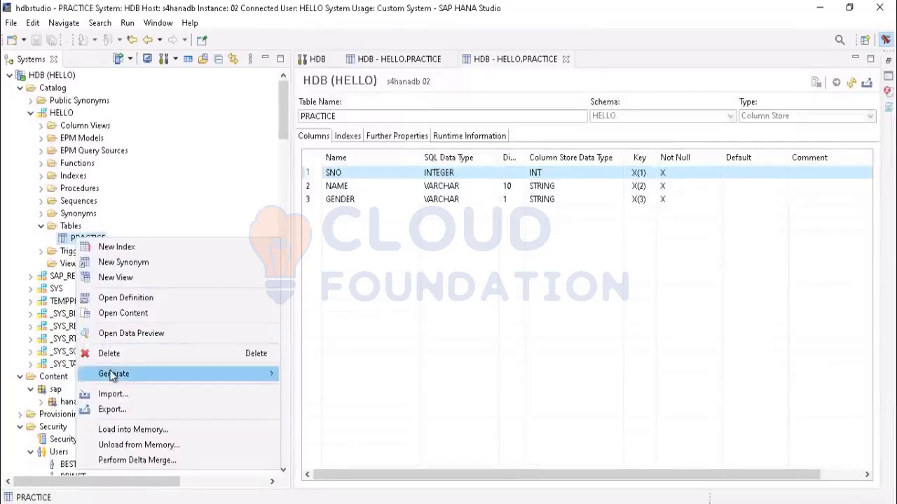
mouse_move(115, 373)
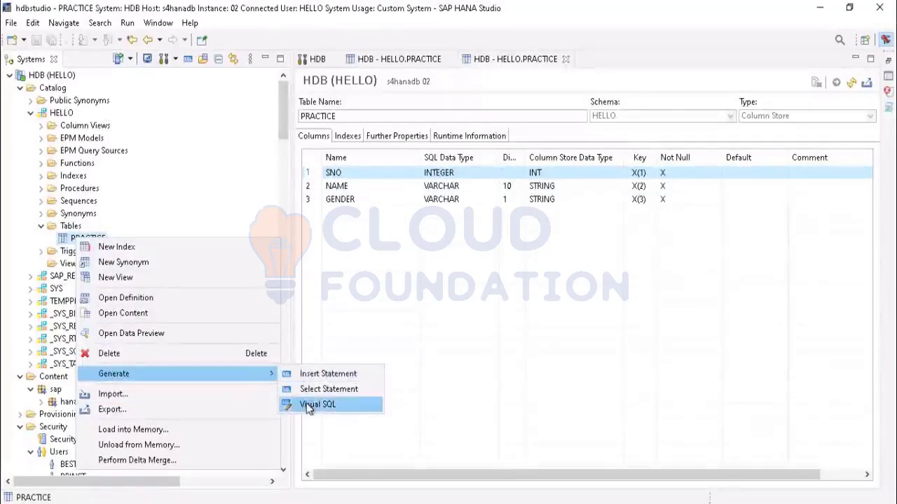
click(319, 376)
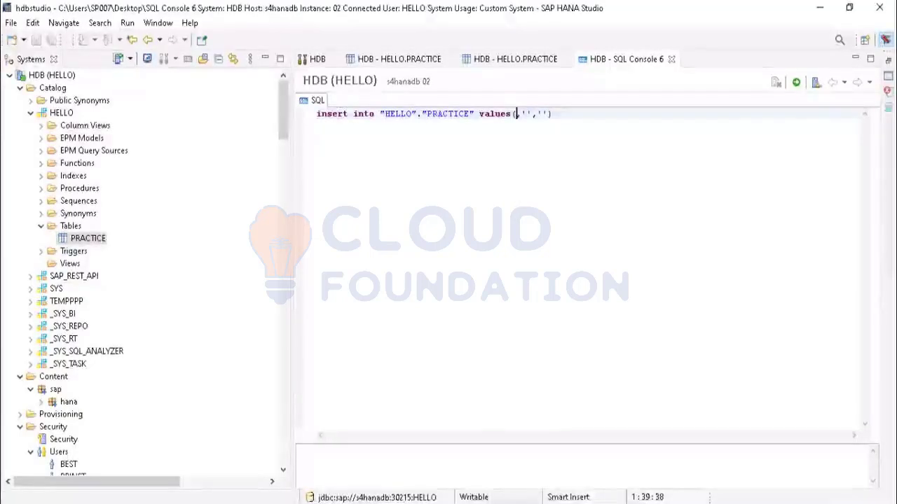
Enter 1 as the SNO value in the PRACTICE insert statement
mouse_move(404, 503)
click(435, 503)
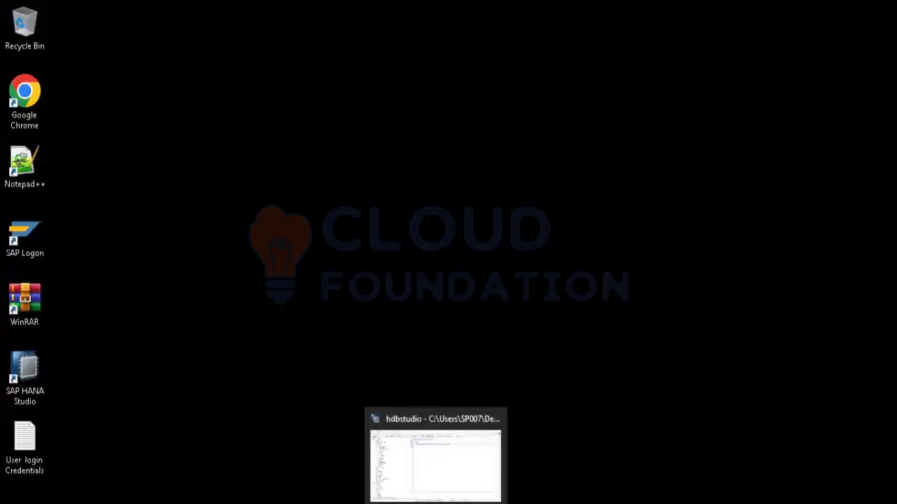
click(436, 503)
click(404, 503)
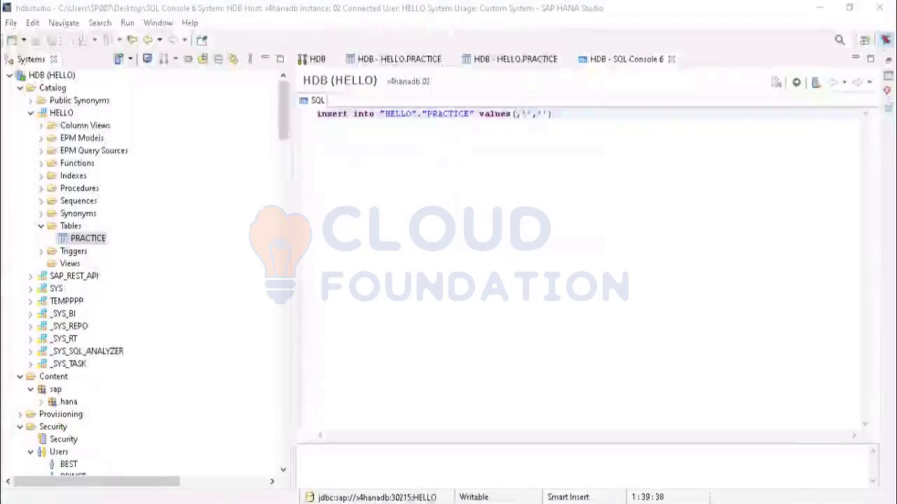
click(515, 115)
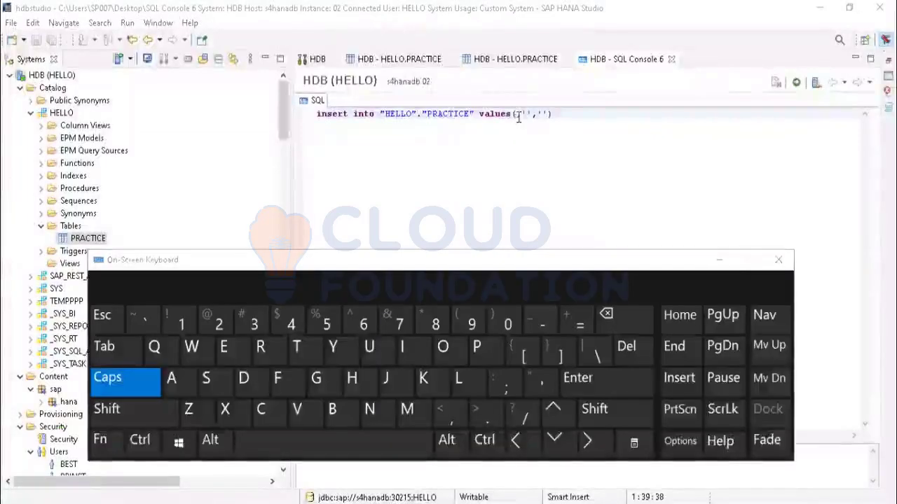
click(181, 321)
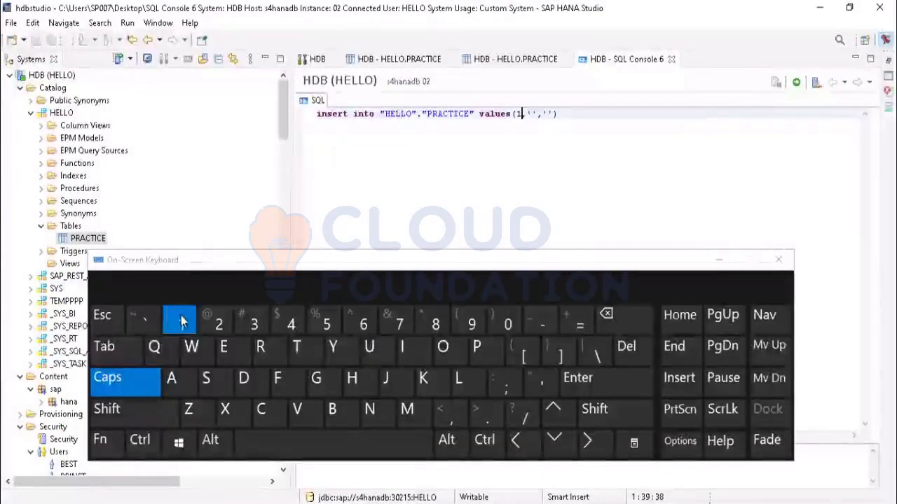
Fill in the person's name in uppercase as the NAME value of the insert statement
click(531, 114)
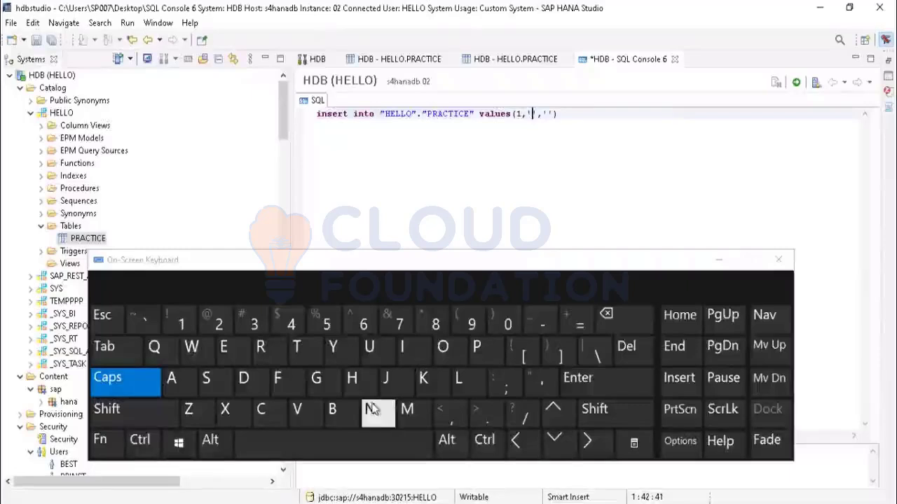
click(372, 410)
click(223, 347)
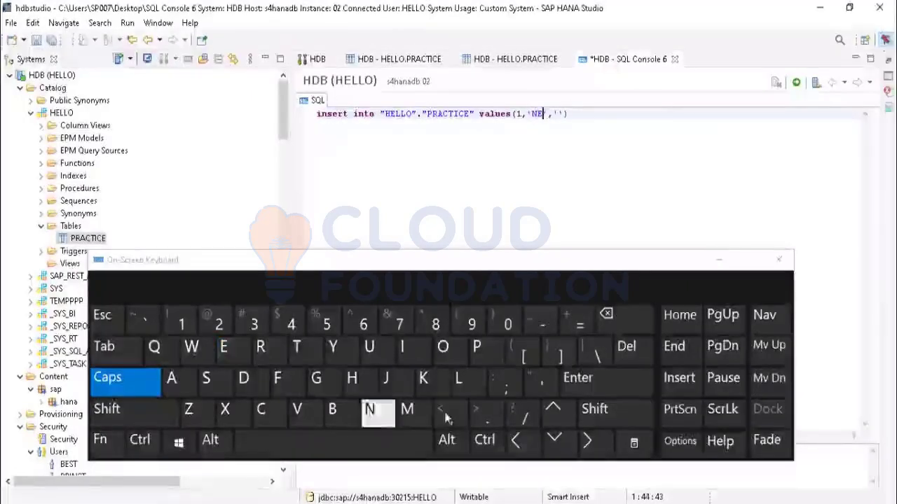
click(458, 379)
click(332, 410)
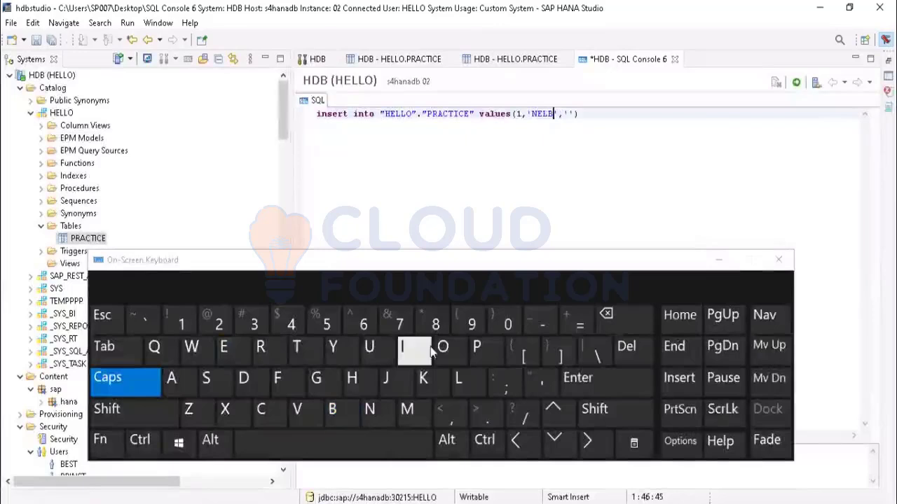
click(415, 348)
click(223, 347)
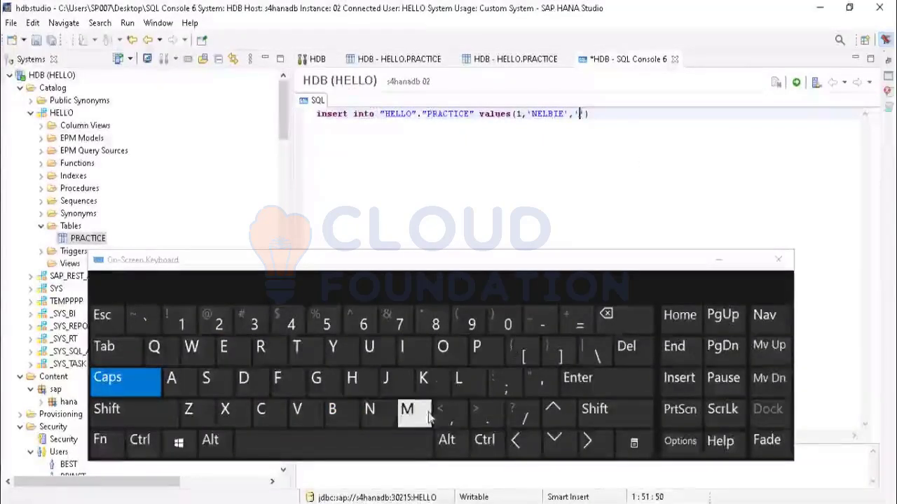
Enter M as the GENDER value and execute the insert statement
click(407, 409)
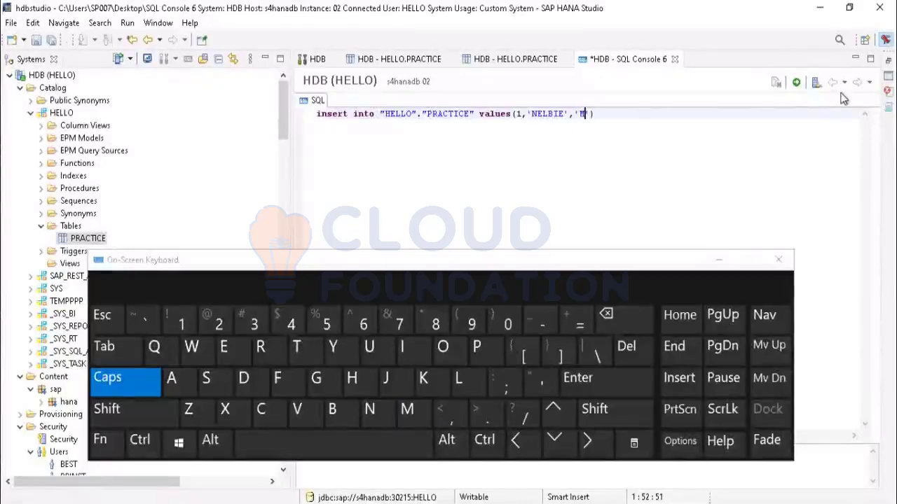
click(795, 84)
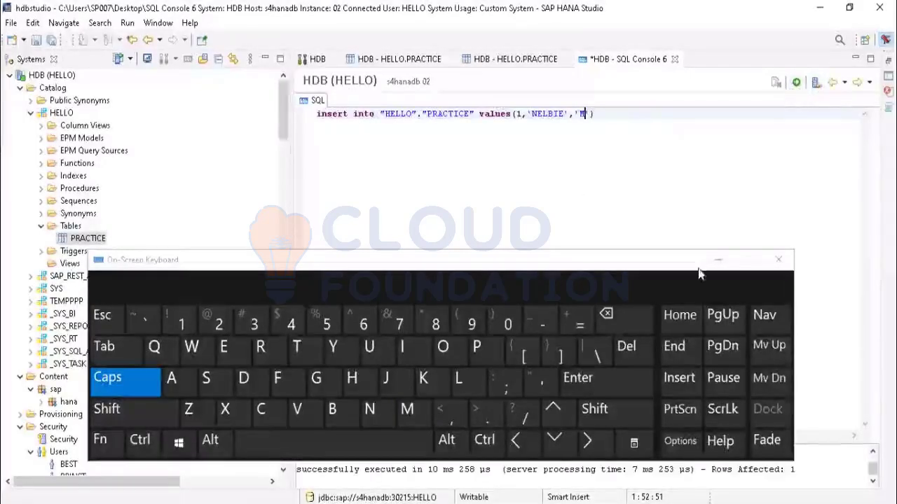
click(719, 261)
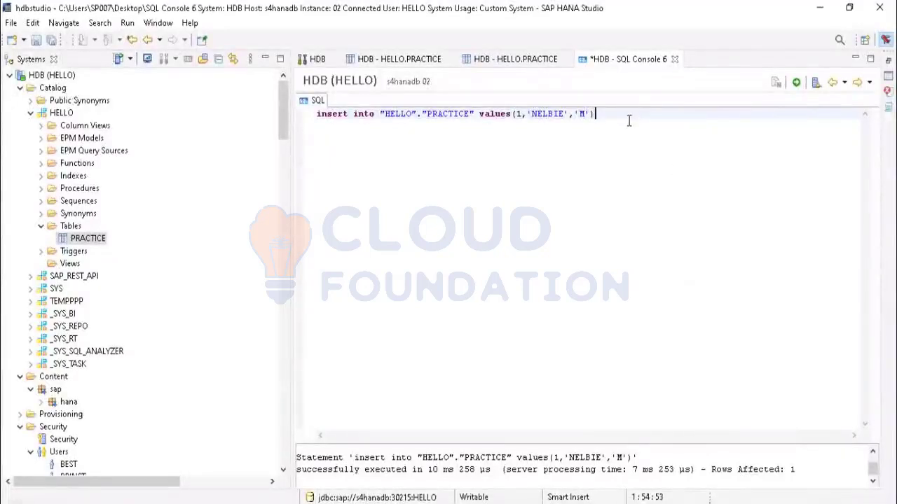
key(Return)
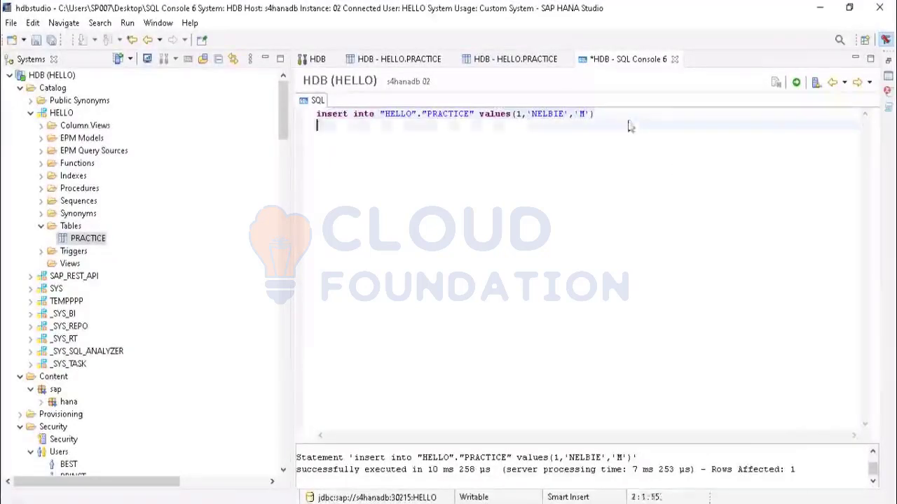
drag(595, 114, 317, 117)
right_click(326, 118)
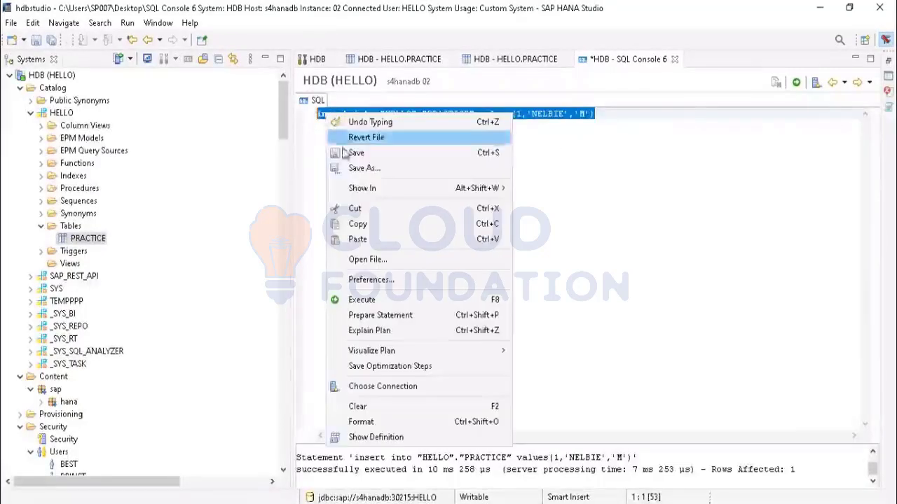
click(354, 224)
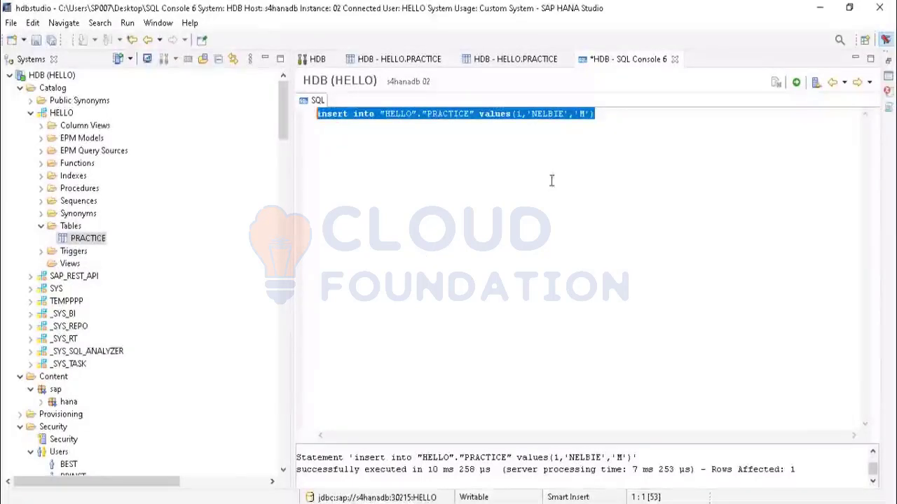
click(543, 143)
key(Return)
Set the SNO value in the PRACTICE insert statement to 2
click(521, 114)
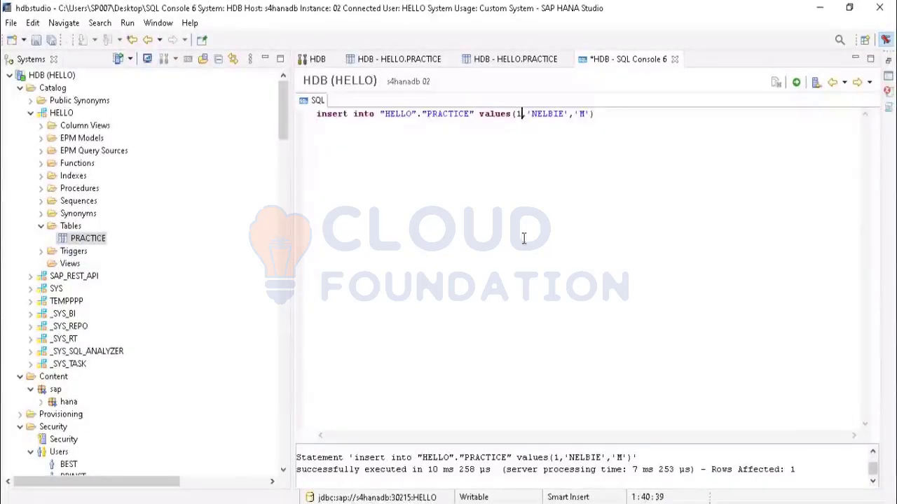
mouse_move(404, 503)
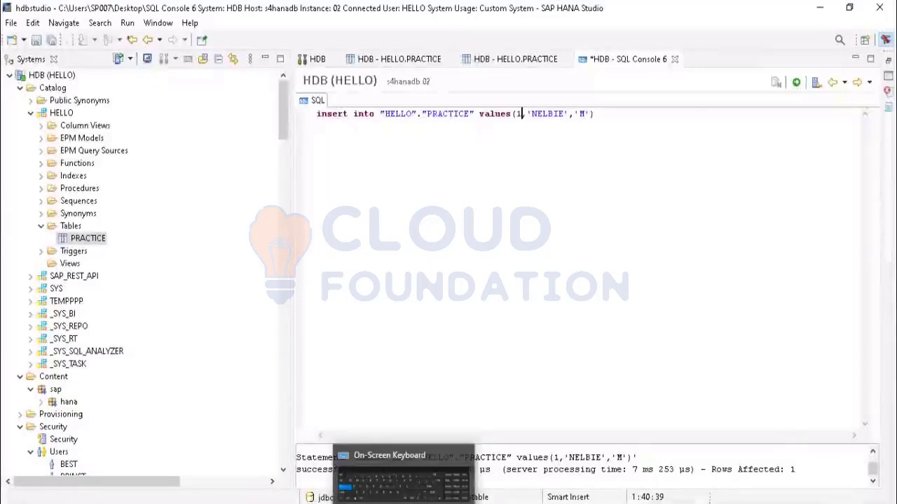
click(403, 479)
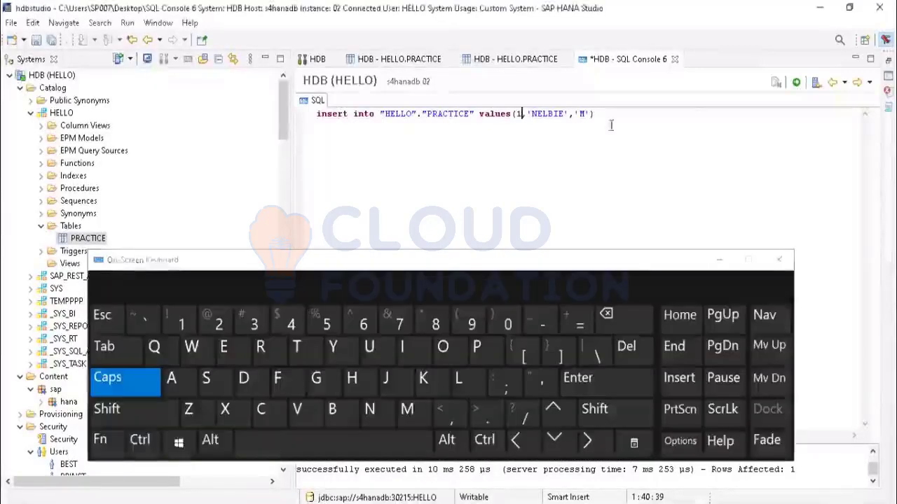
click(625, 318)
click(213, 319)
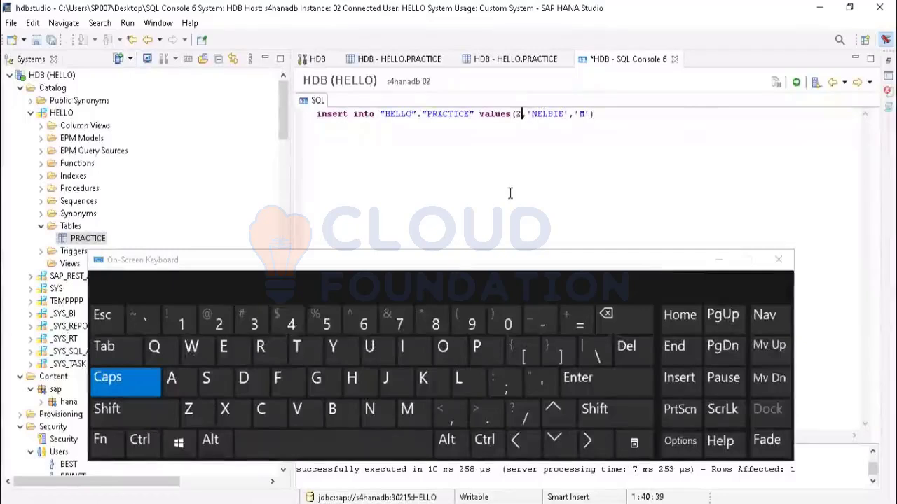
Replace the NAME value with a second person's name in uppercase and execute the insert statement
click(603, 319)
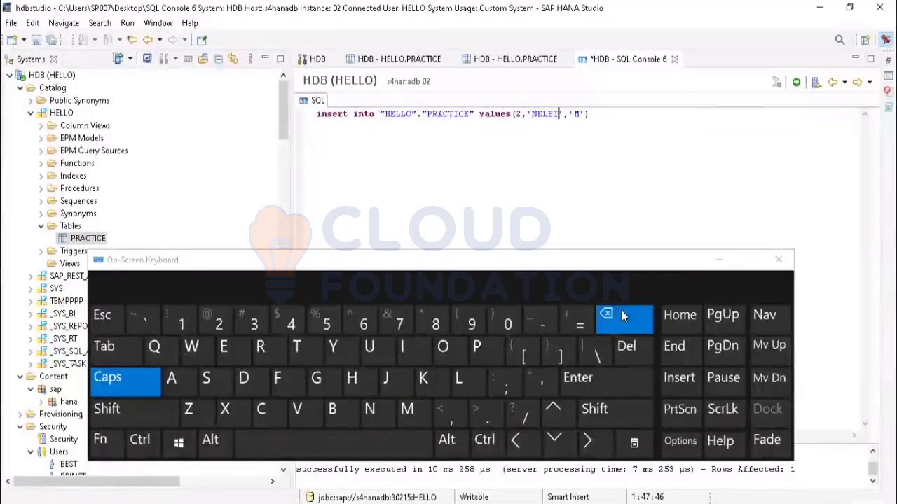
click(602, 318)
click(602, 319)
click(603, 318)
click(603, 319)
click(603, 319)
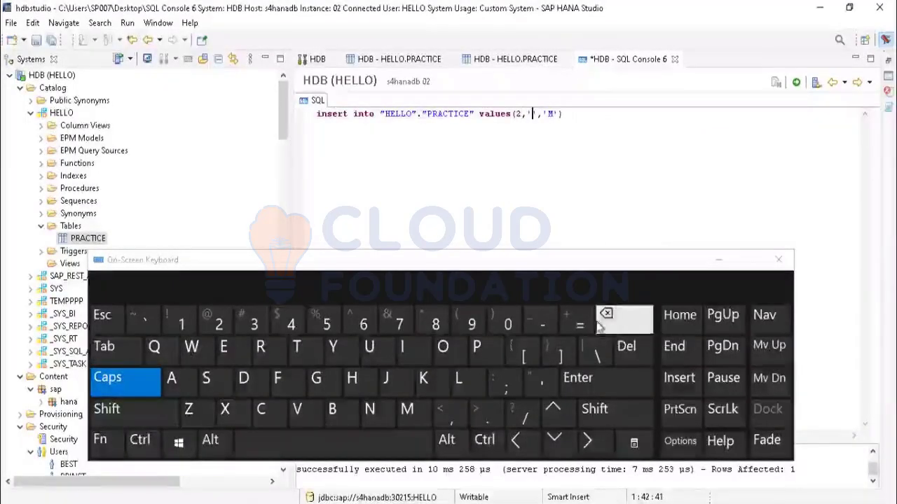
click(405, 350)
click(407, 411)
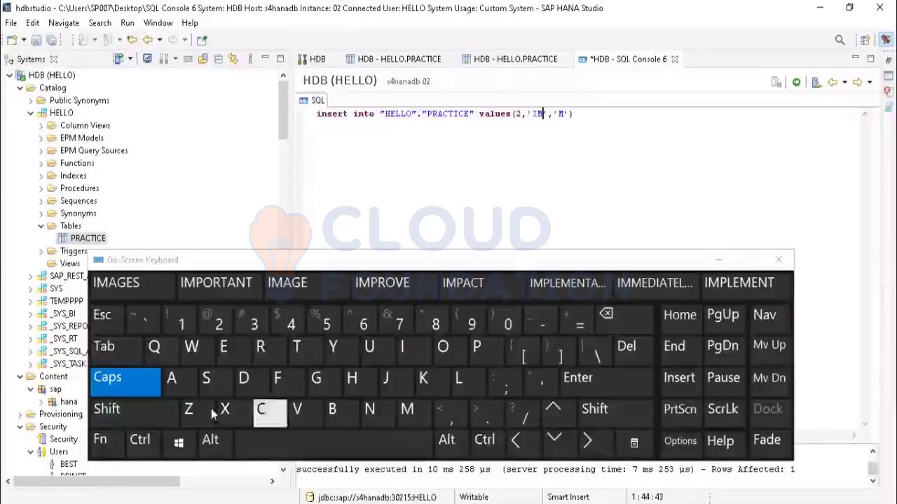
click(171, 379)
click(369, 411)
click(369, 347)
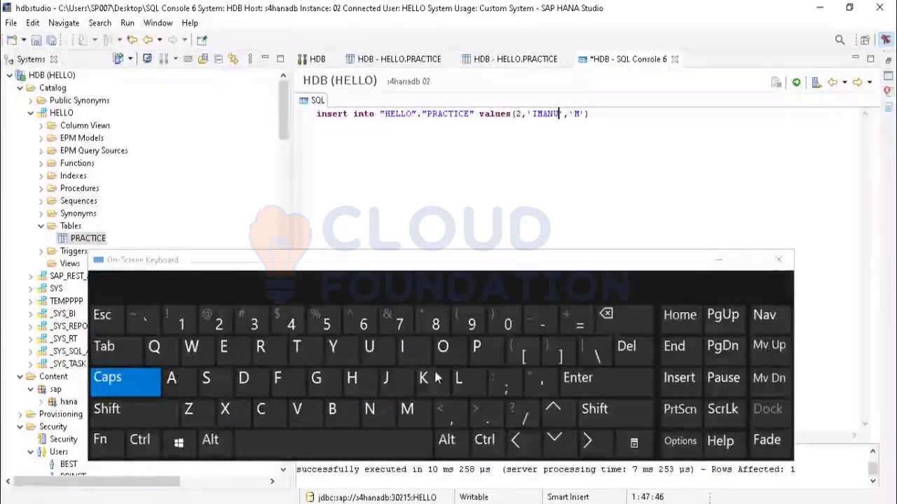
click(473, 379)
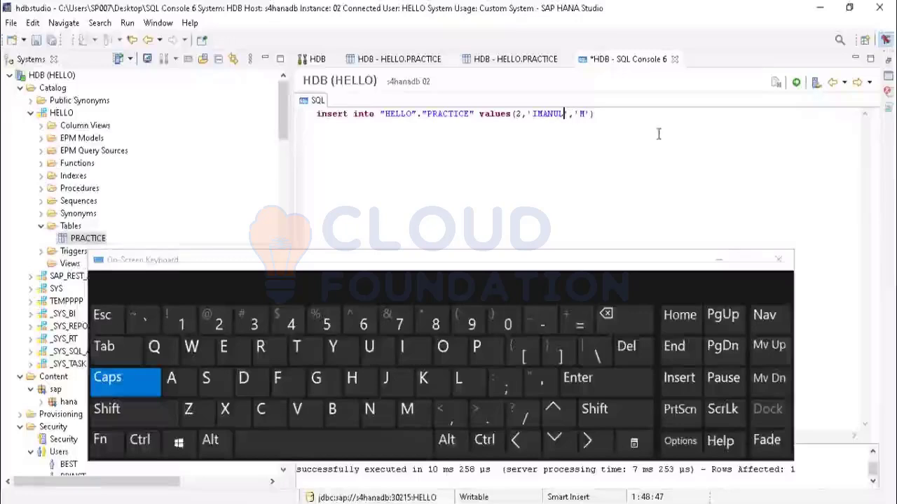
click(795, 82)
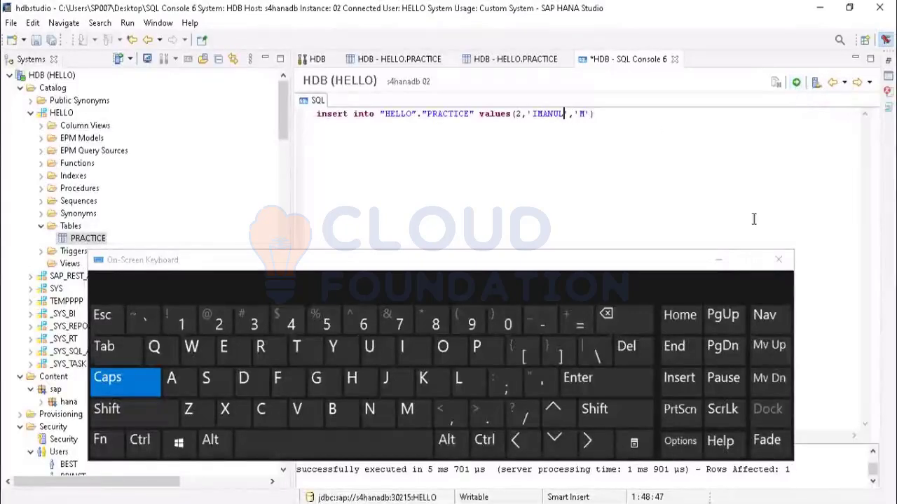
Replace the NAME value with a third person's name in uppercase, keeping SNO 2 and GENDER M, and execute the insert statement
click(615, 320)
click(615, 319)
click(615, 319)
click(615, 320)
click(615, 319)
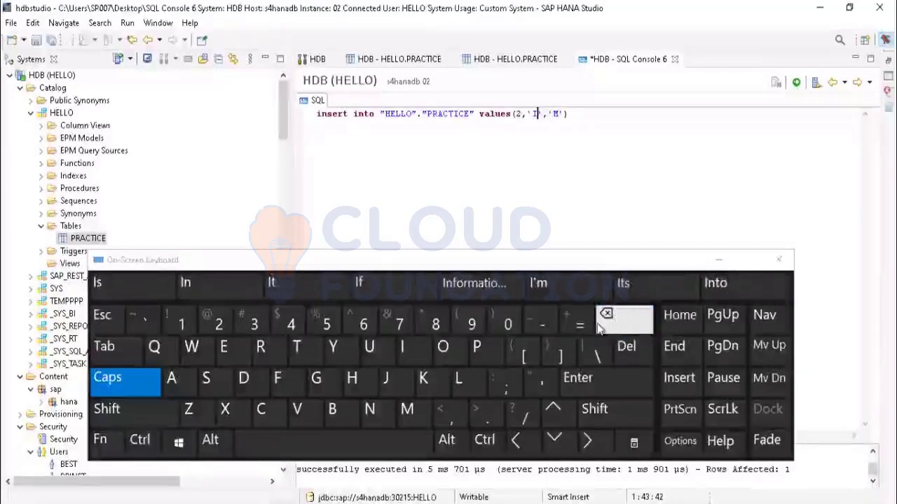
click(604, 329)
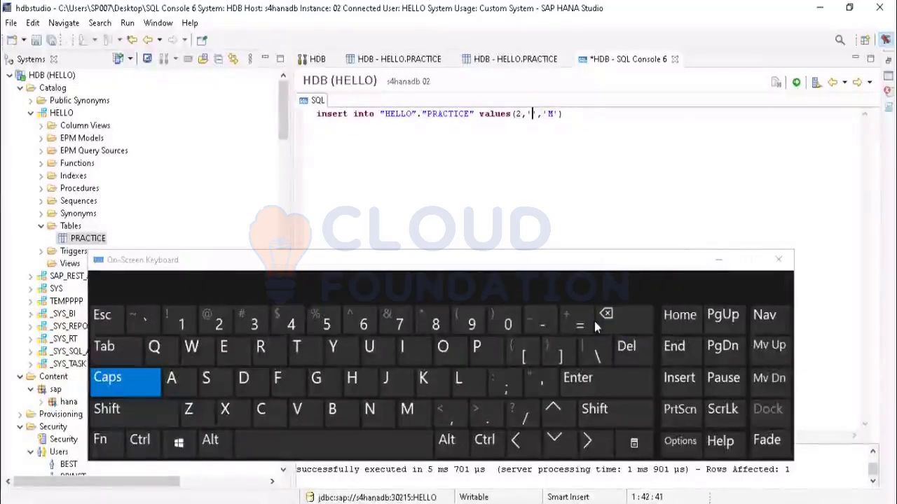
click(206, 382)
click(439, 348)
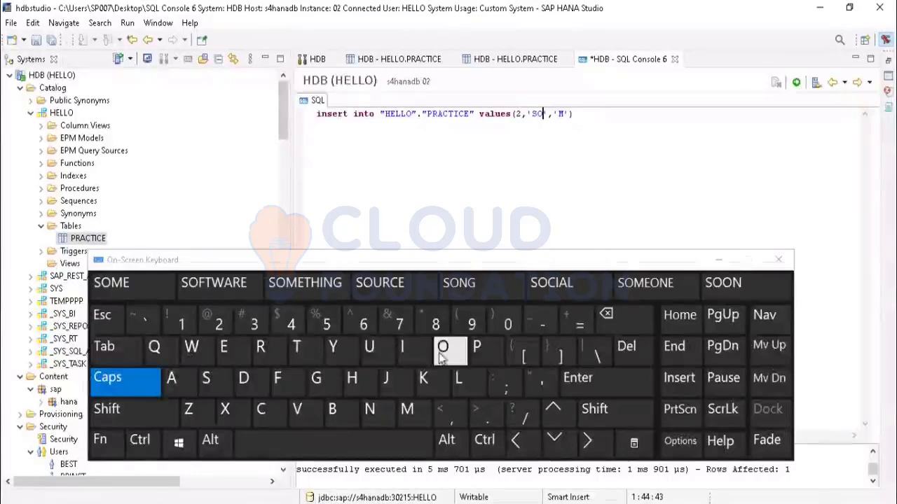
click(354, 379)
click(269, 357)
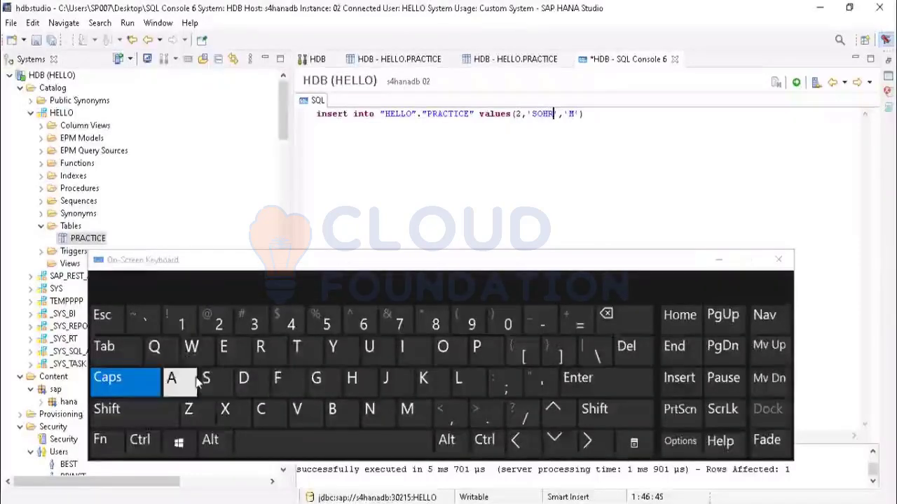
click(172, 385)
click(332, 412)
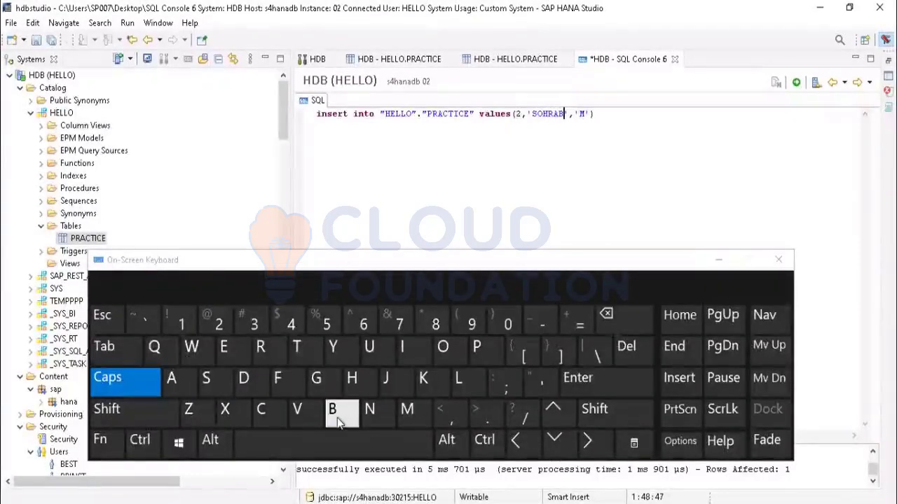
click(797, 83)
click(718, 260)
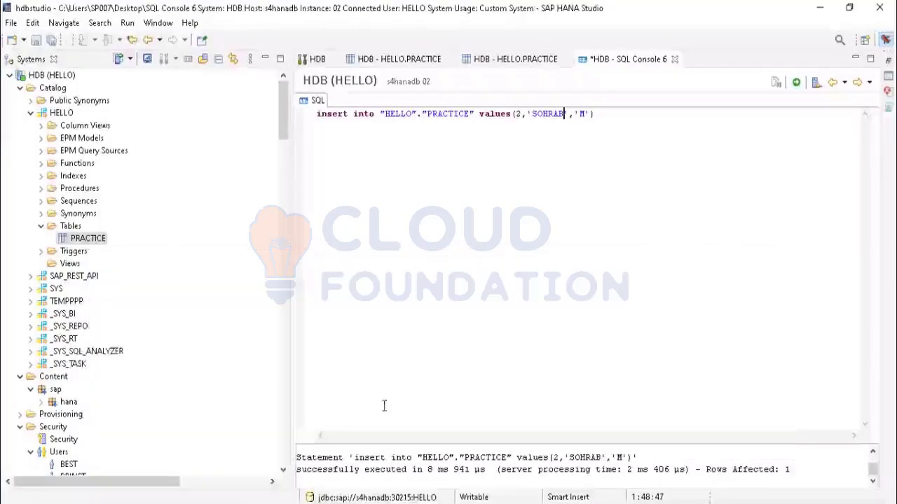
Refresh the HELLO schema's Tables folder and open the content of the PRACTICE table
right_click(73, 227)
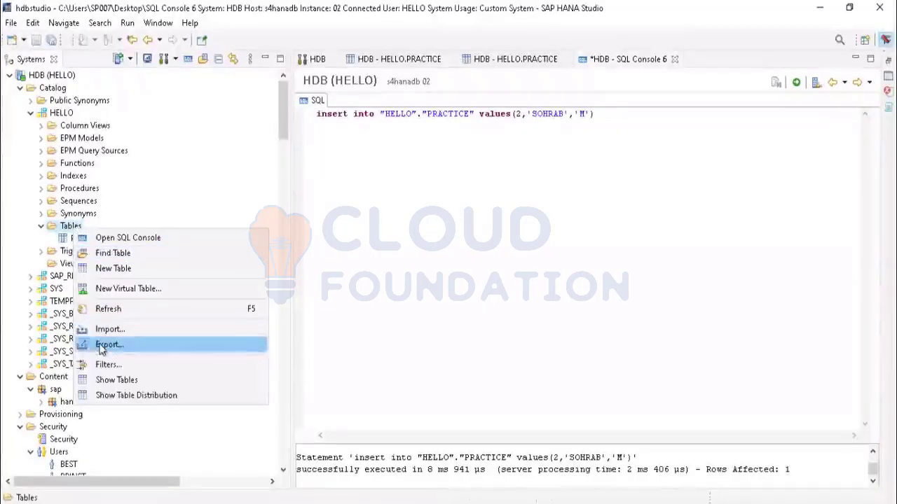
click(109, 309)
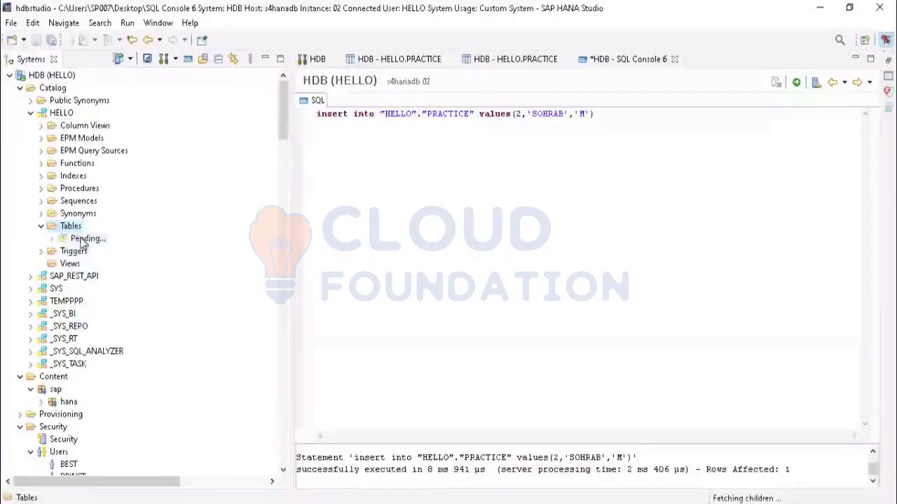
right_click(67, 242)
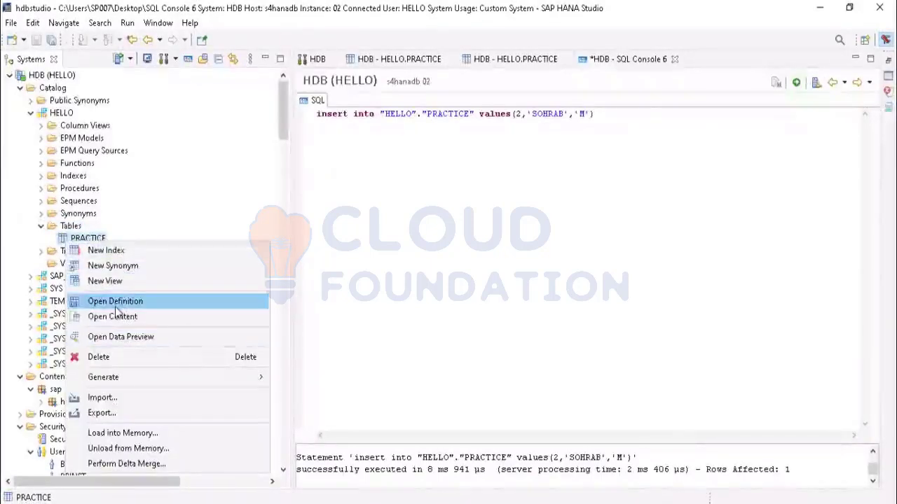
click(115, 316)
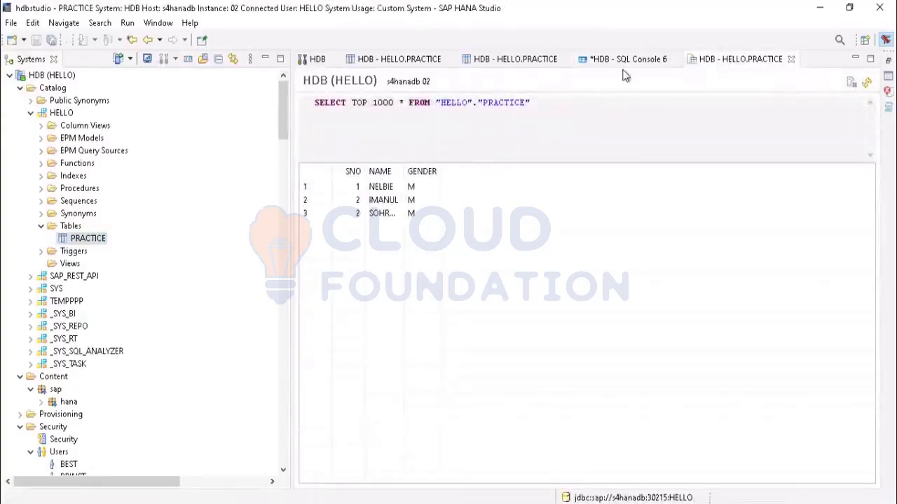
Close SQL Console 6 without saving it
click(676, 60)
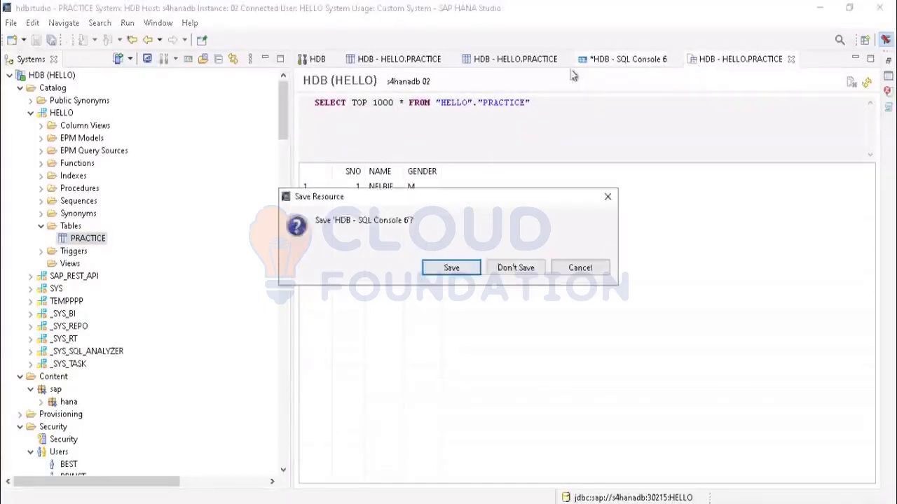
click(510, 268)
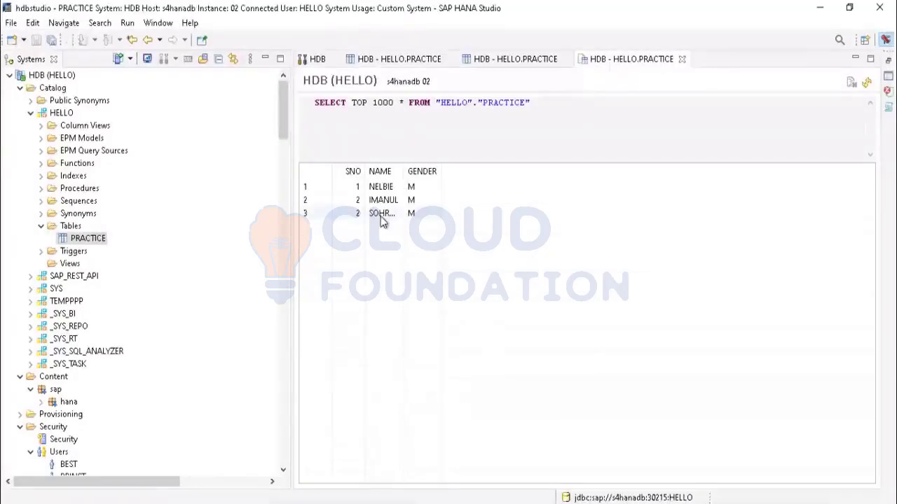